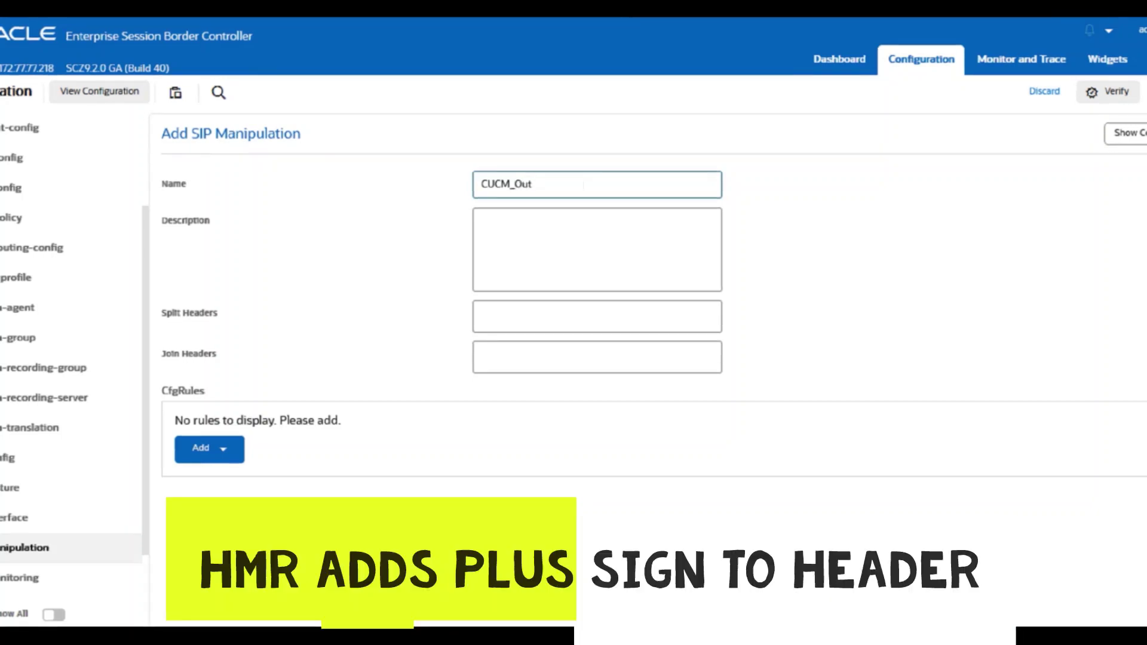
- Name the new SIP manipulation CUCM_Out_1 and save it
text(_1)
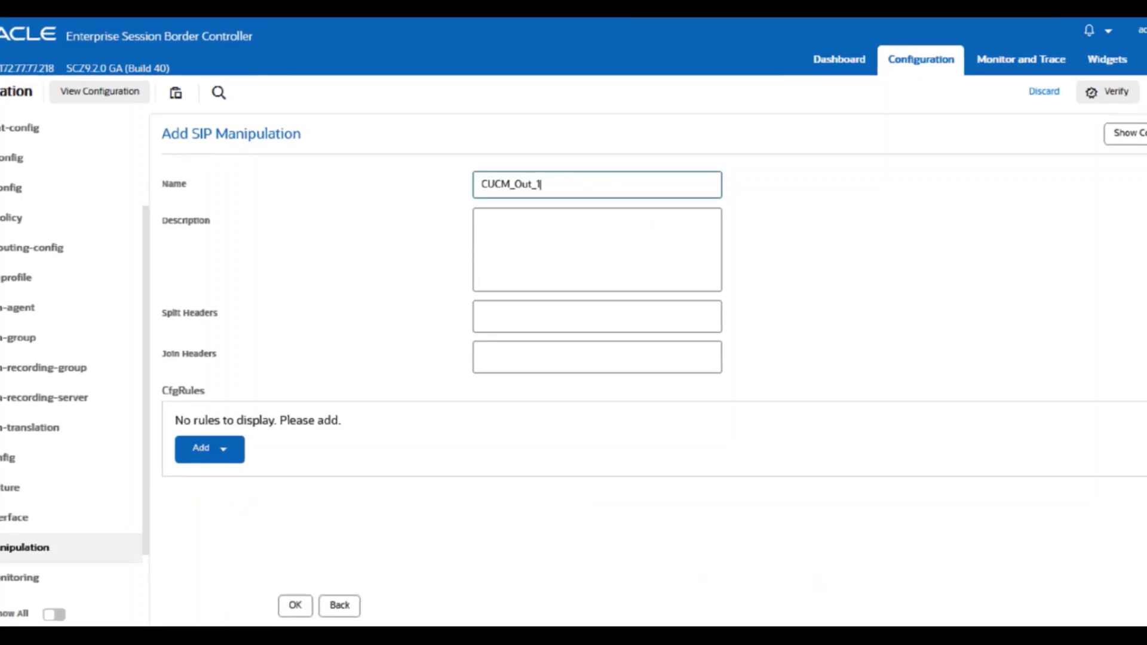
click(219, 451)
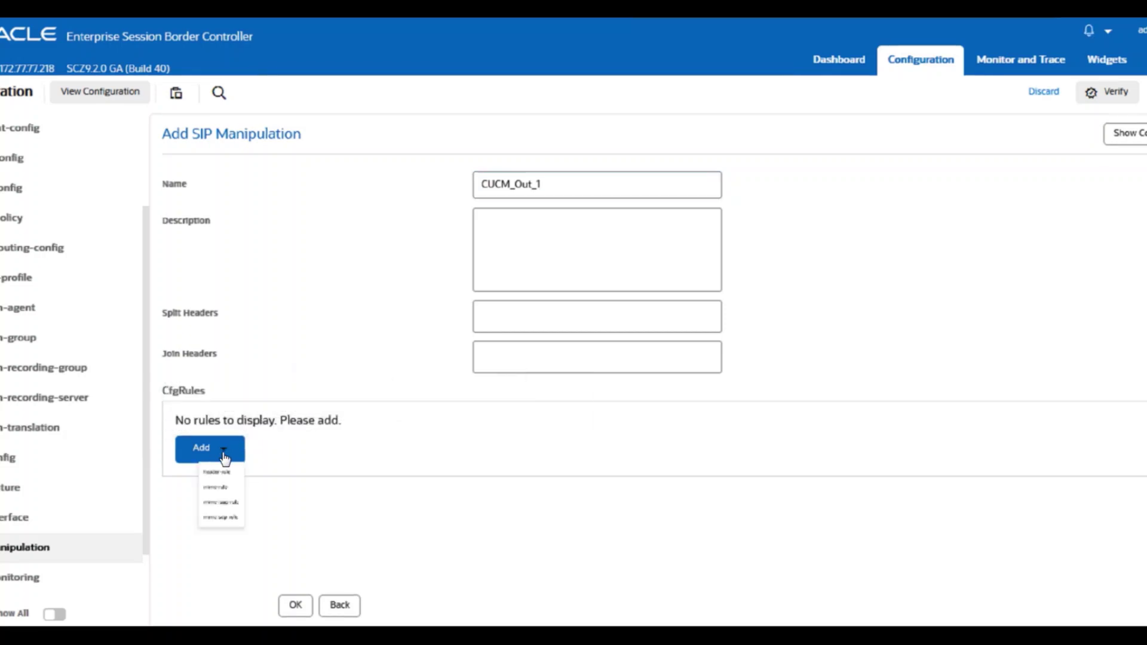
click(300, 608)
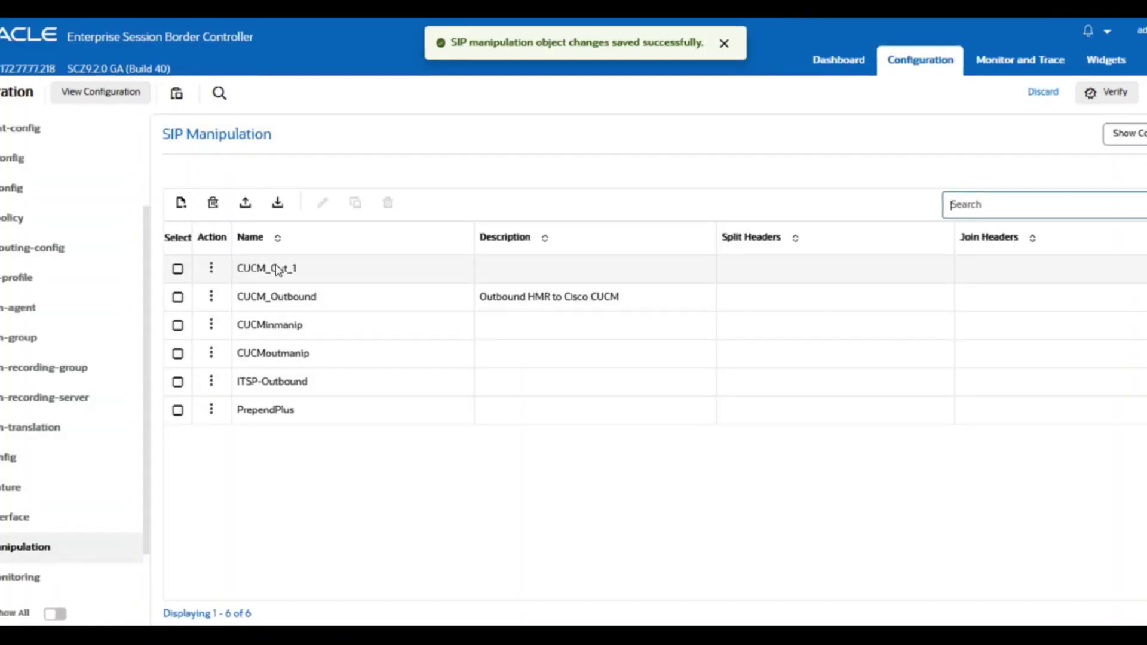
- Open the CUCM_Out_1 manipulation and add a header rule named AddPlus for the request-uri header
double_click(287, 273)
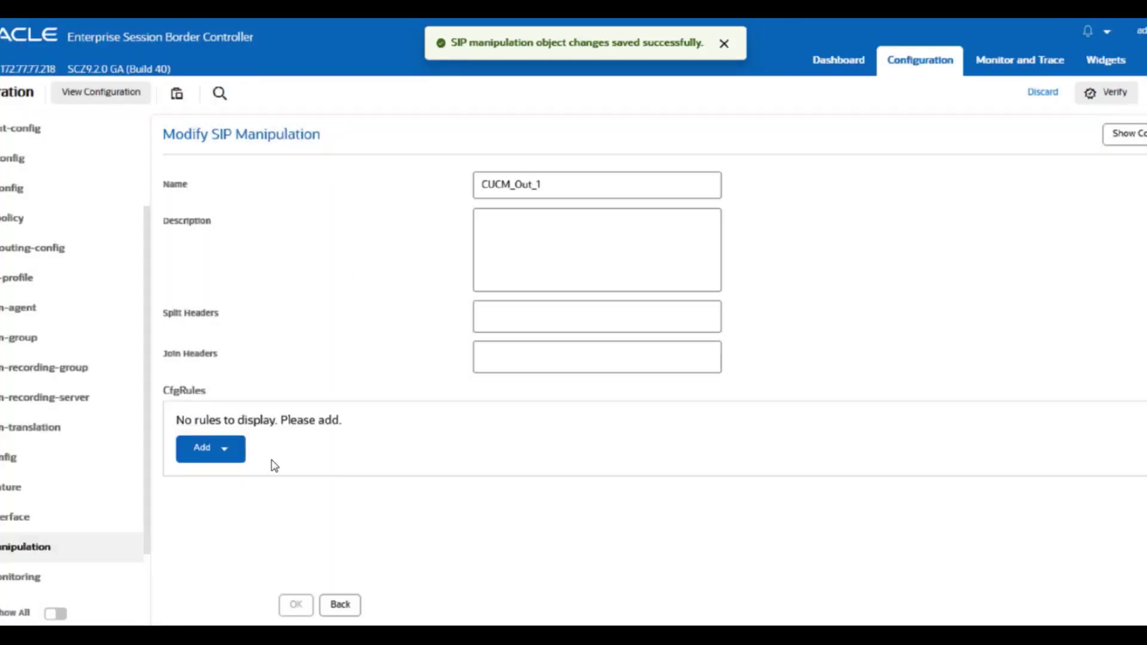
click(245, 459)
click(224, 483)
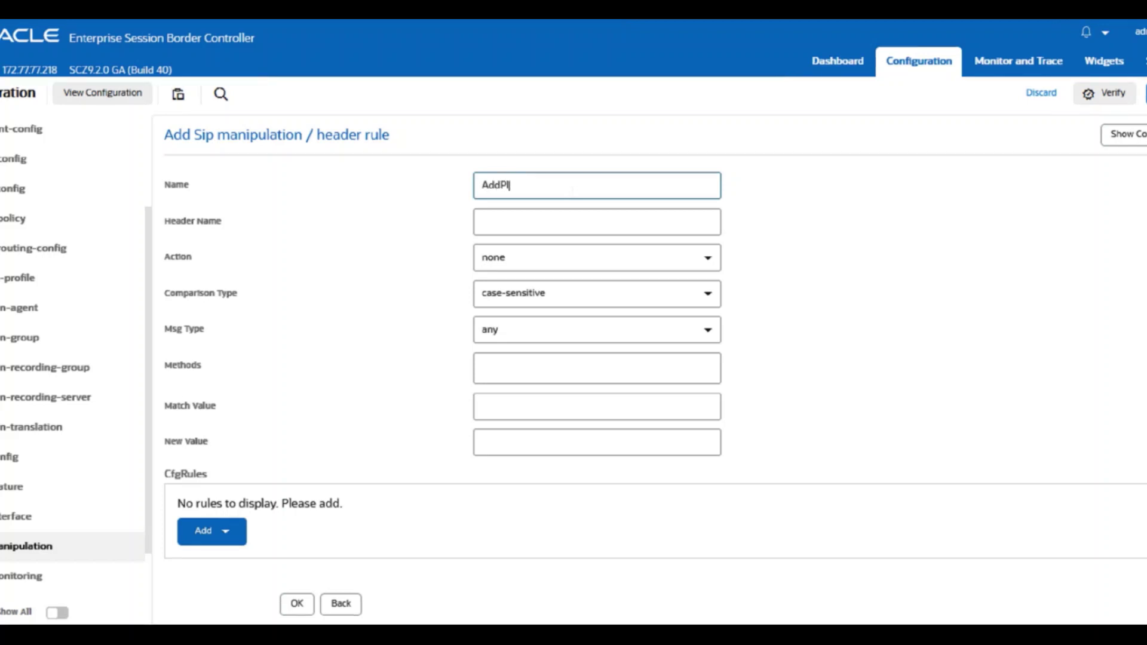
click(597, 221)
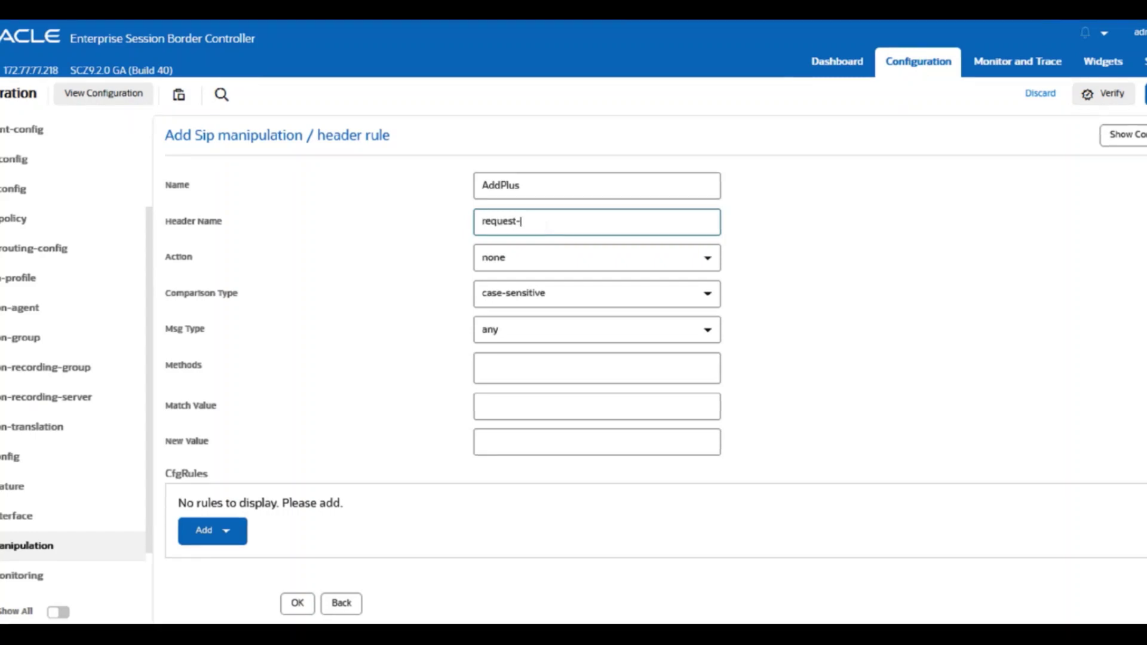
text(request-uri)
key(Tab)
- Set the header rule's action to manipulate, its message type to request and its method to INVITE
click(545, 262)
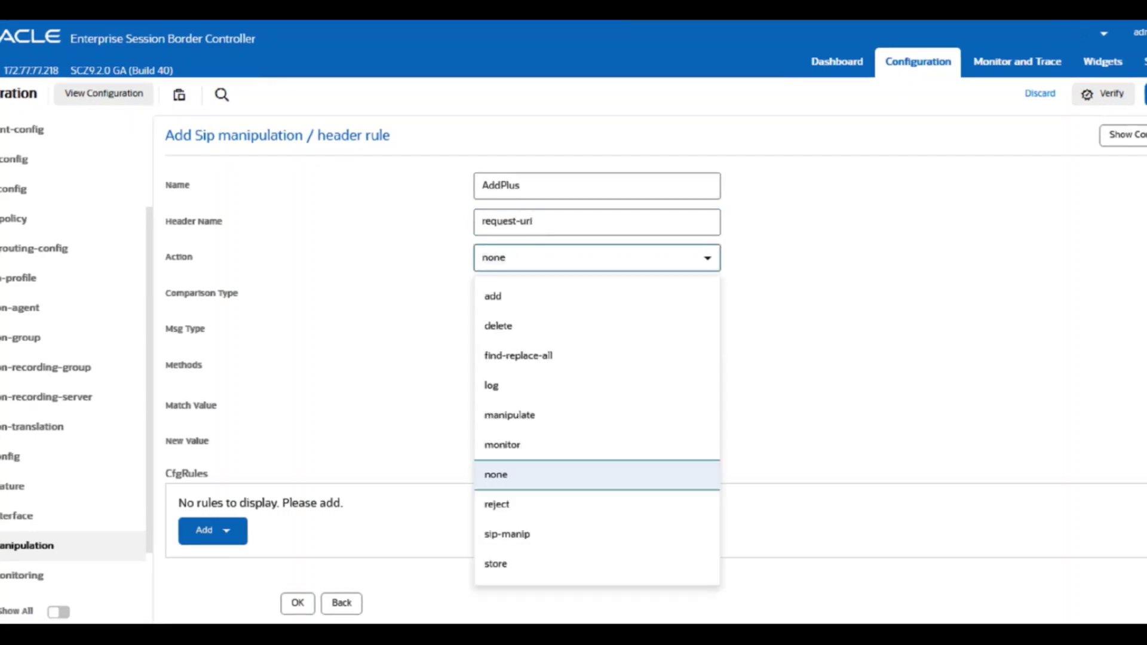
click(521, 419)
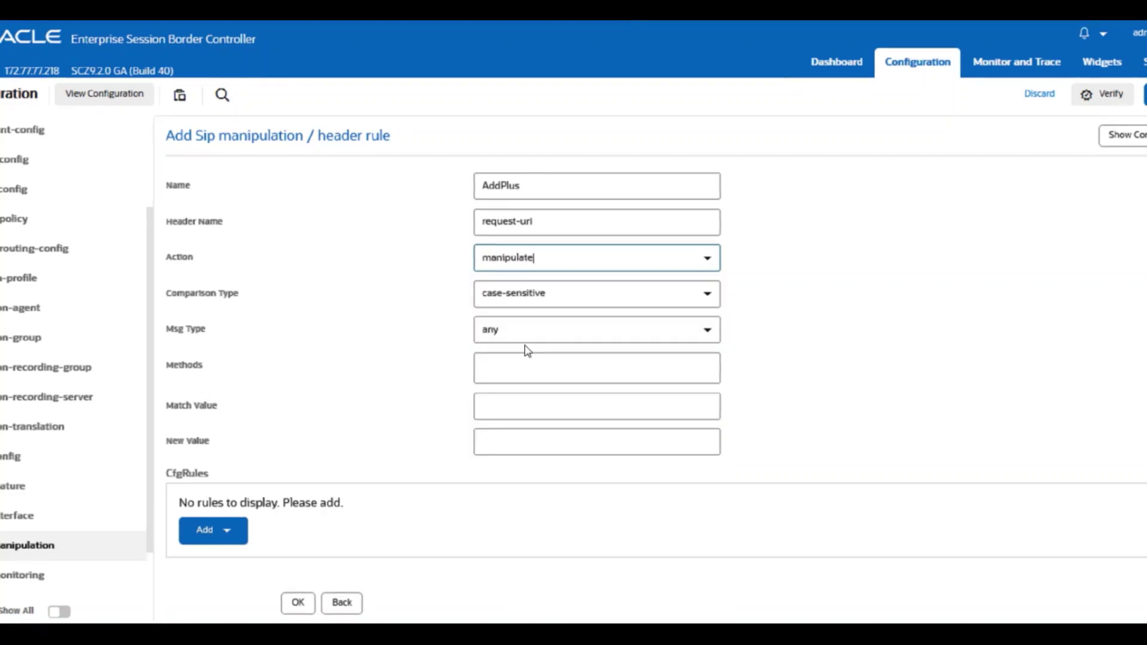
click(562, 335)
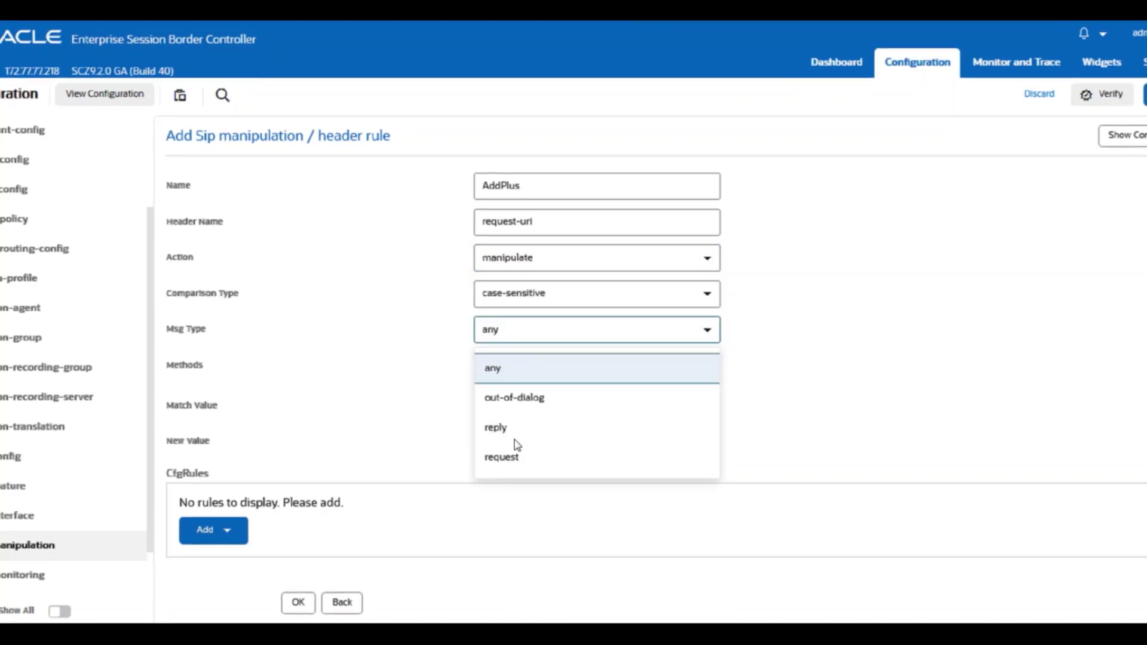
click(512, 466)
click(545, 375)
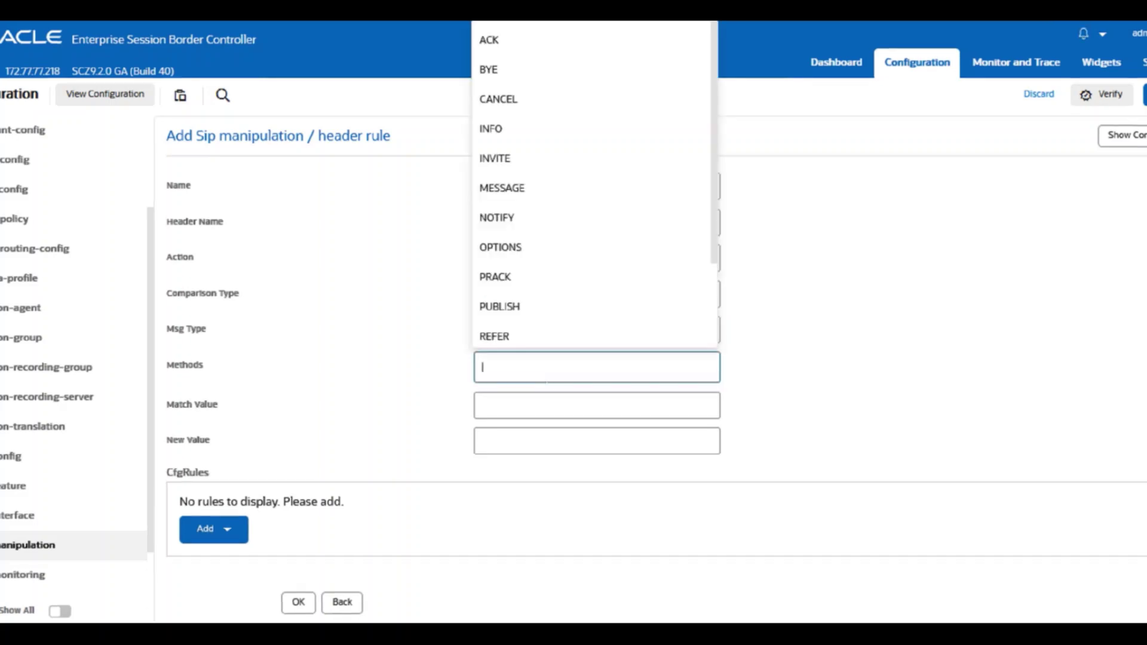
text(INVI)
click(528, 408)
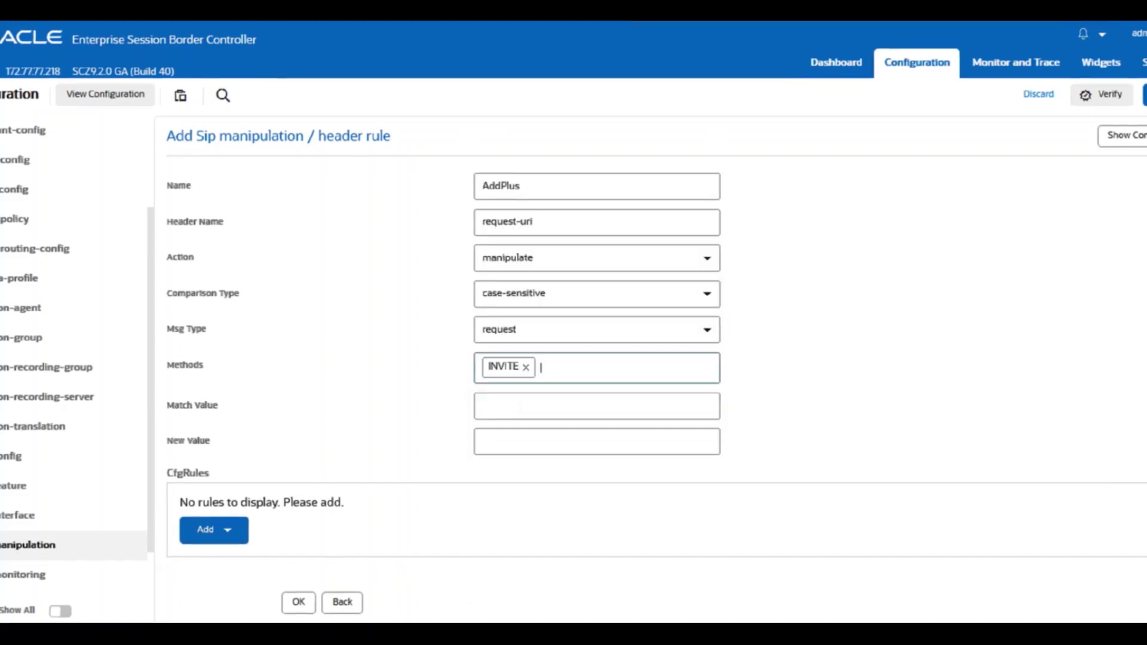
- Add an element rule named uriUserAddPlus to the header rule, with the type uri-user
click(237, 544)
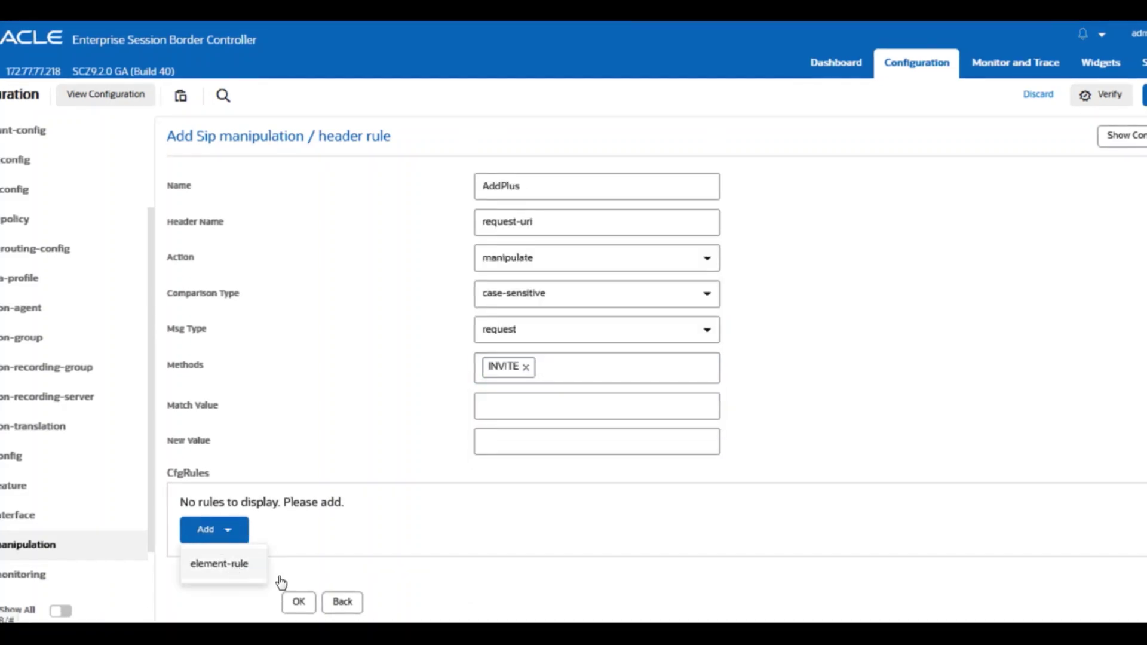
click(246, 571)
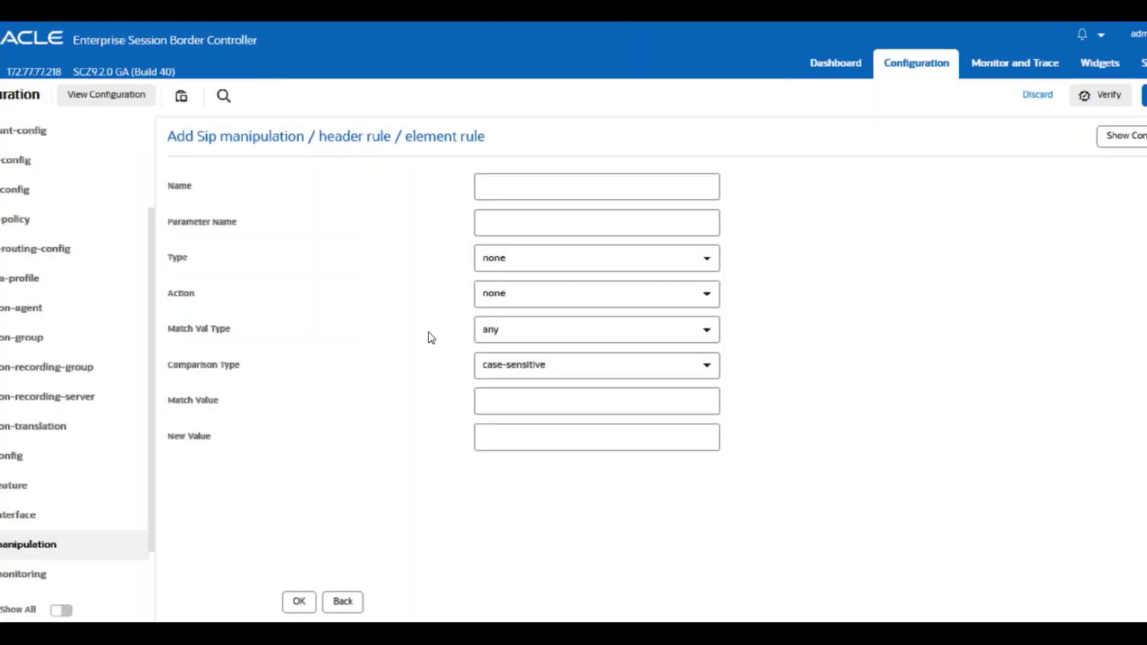
click(540, 185)
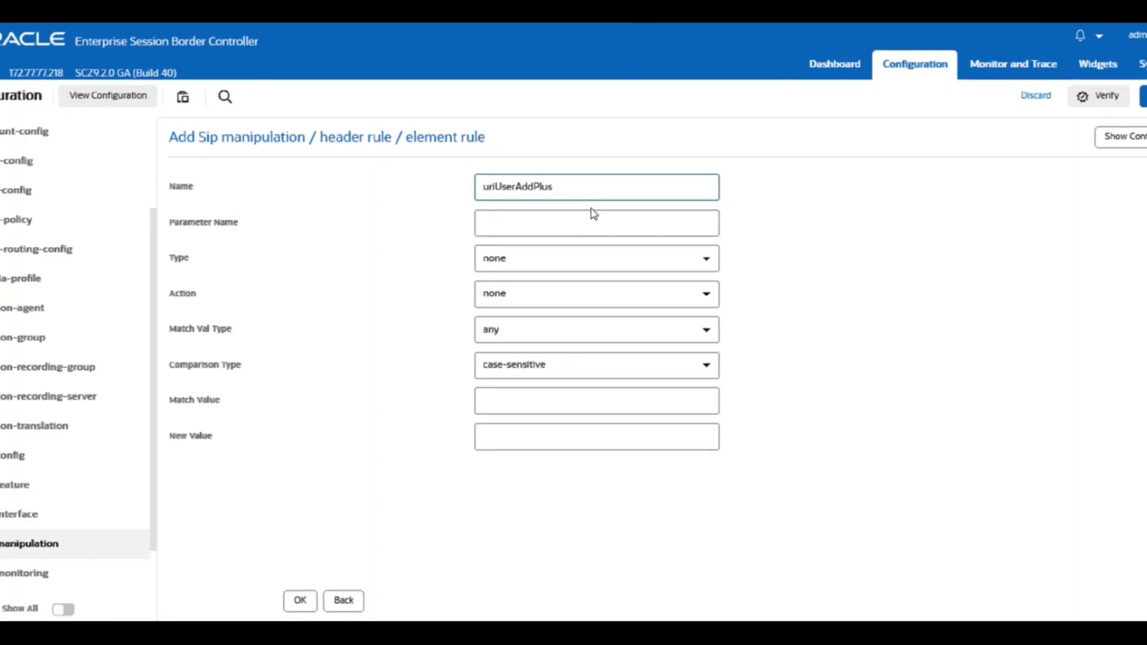
click(483, 223)
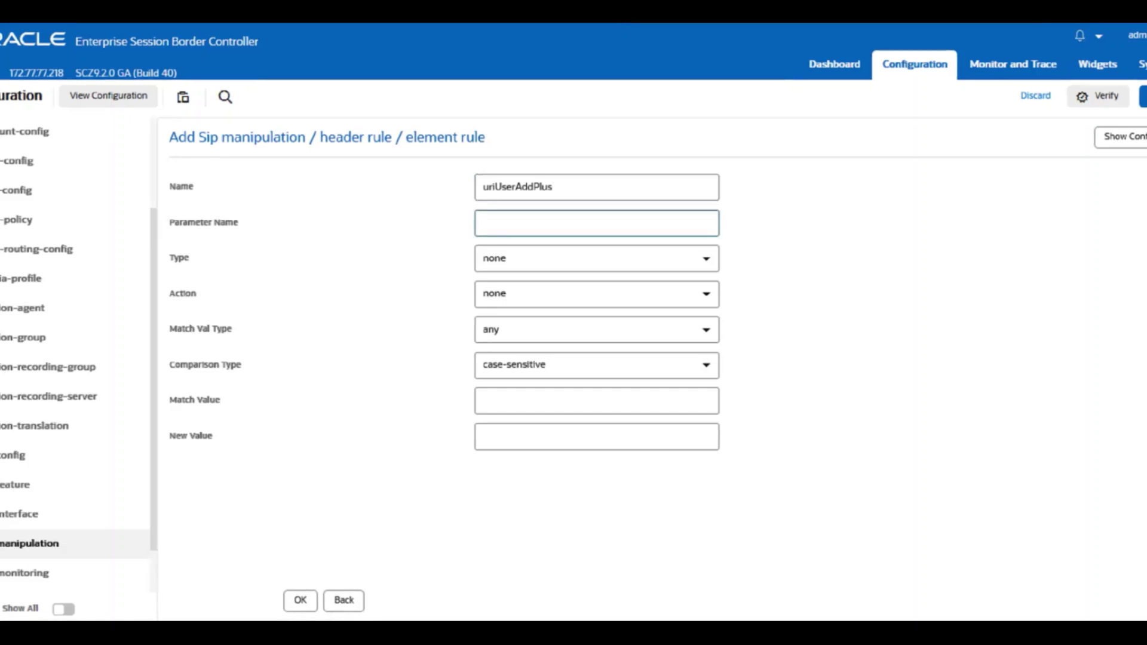
click(507, 258)
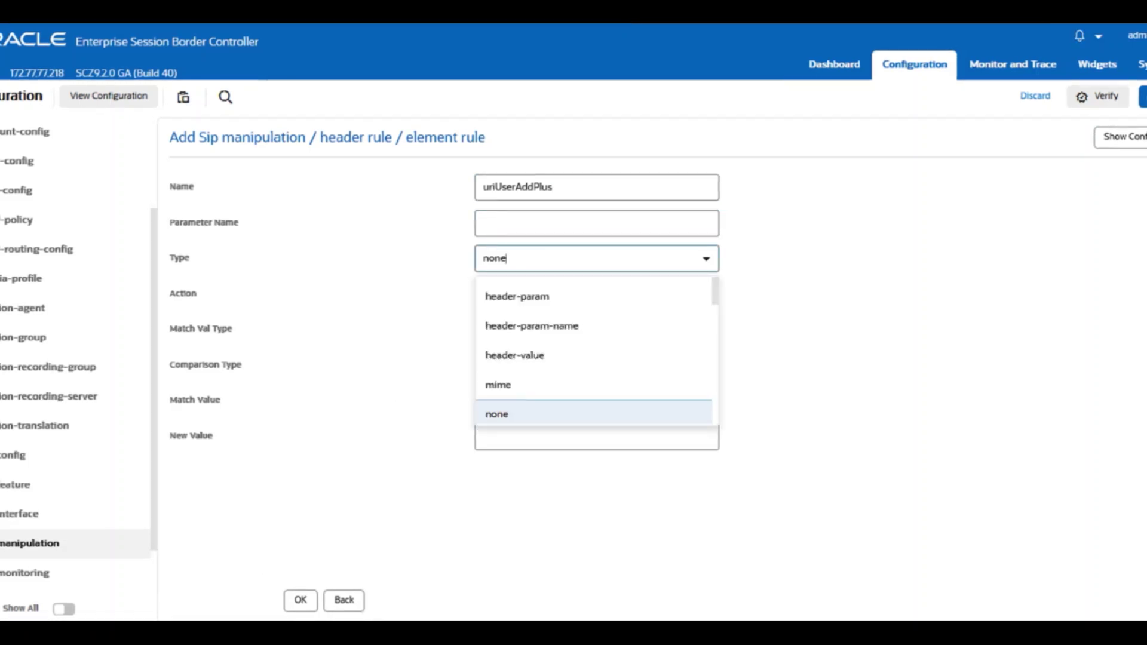
scroll(597, 344, down, 4)
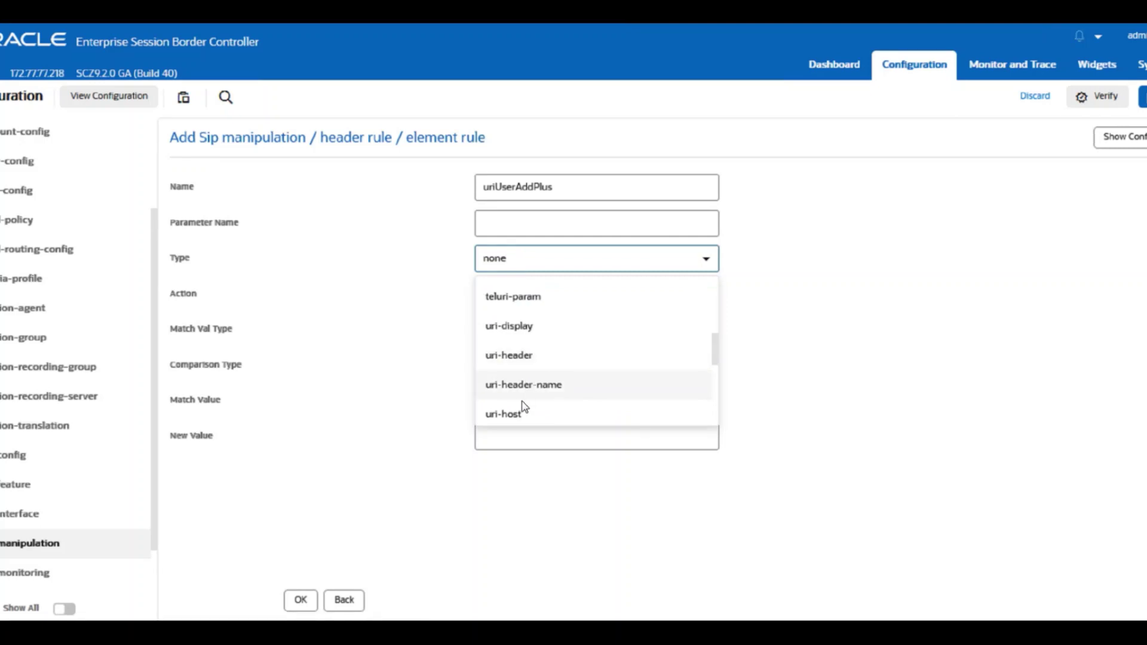
scroll(534, 394, down, 4)
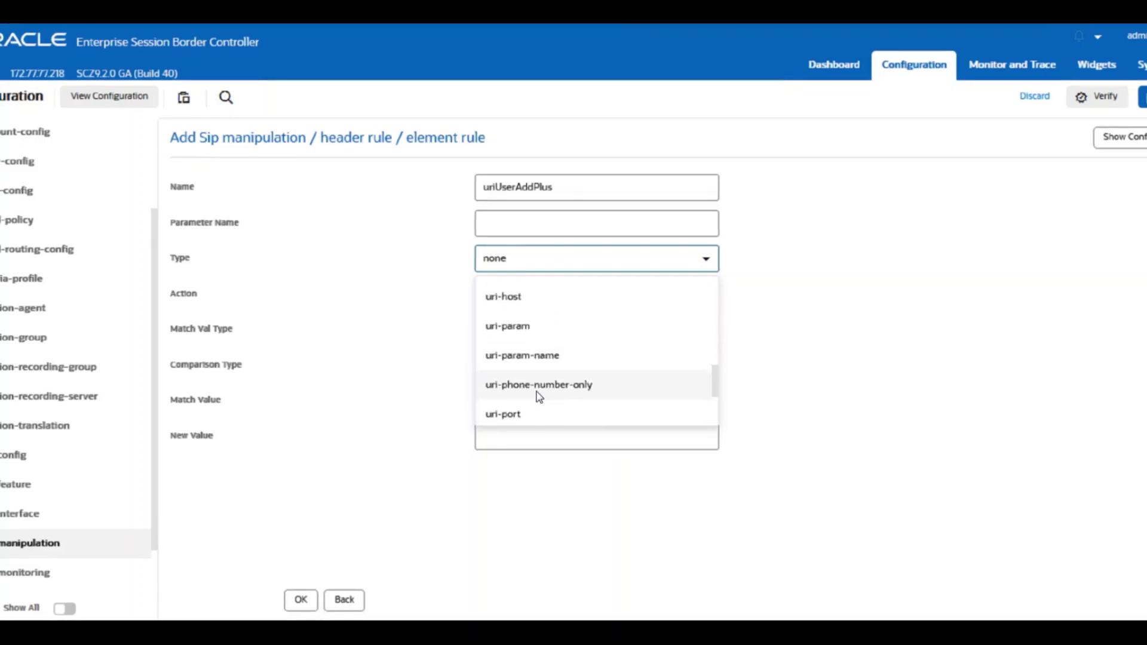
scroll(530, 397, down, 3)
scroll(529, 388, up, 2)
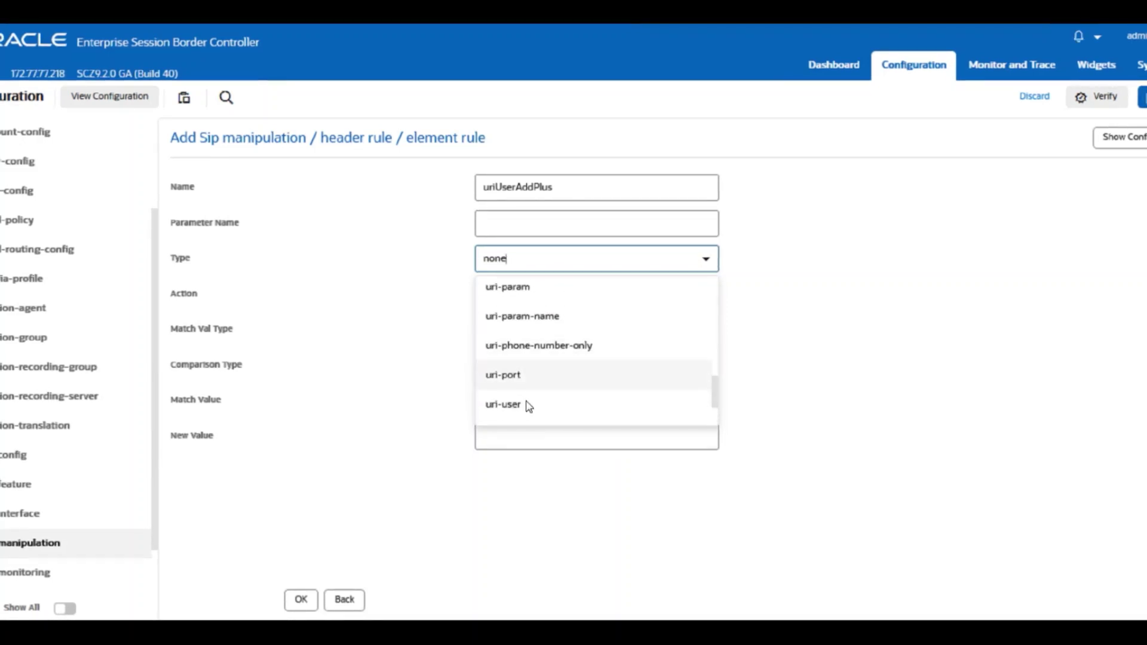
click(529, 405)
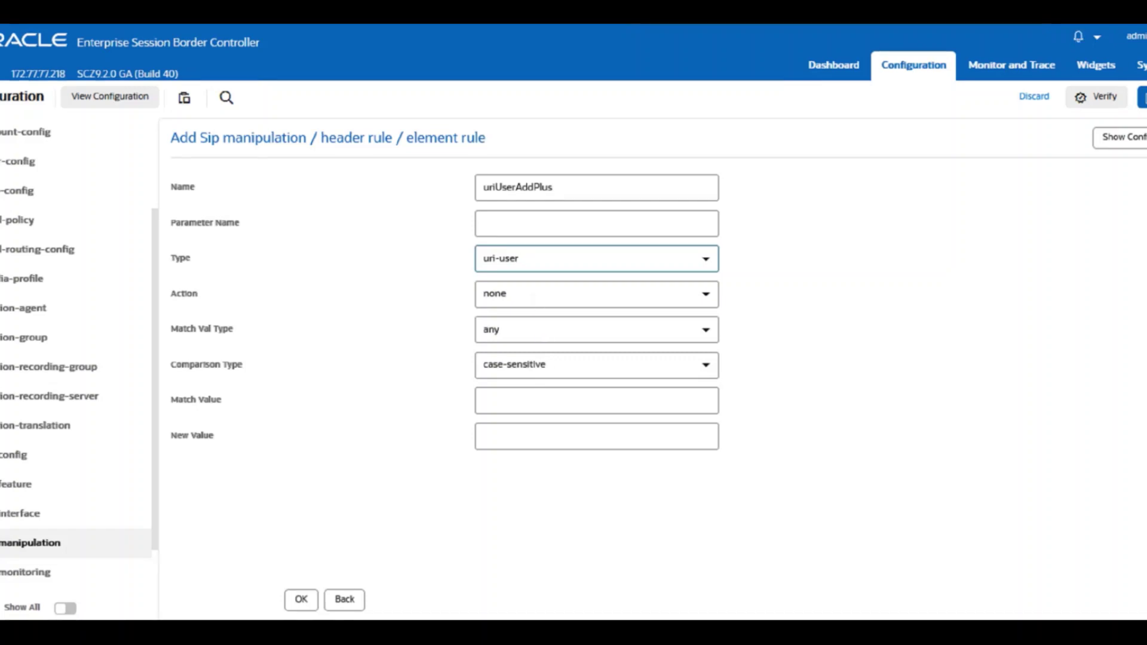
- Set the element rule's action to replace, match value type to any and comparison type to pattern-rule
click(525, 293)
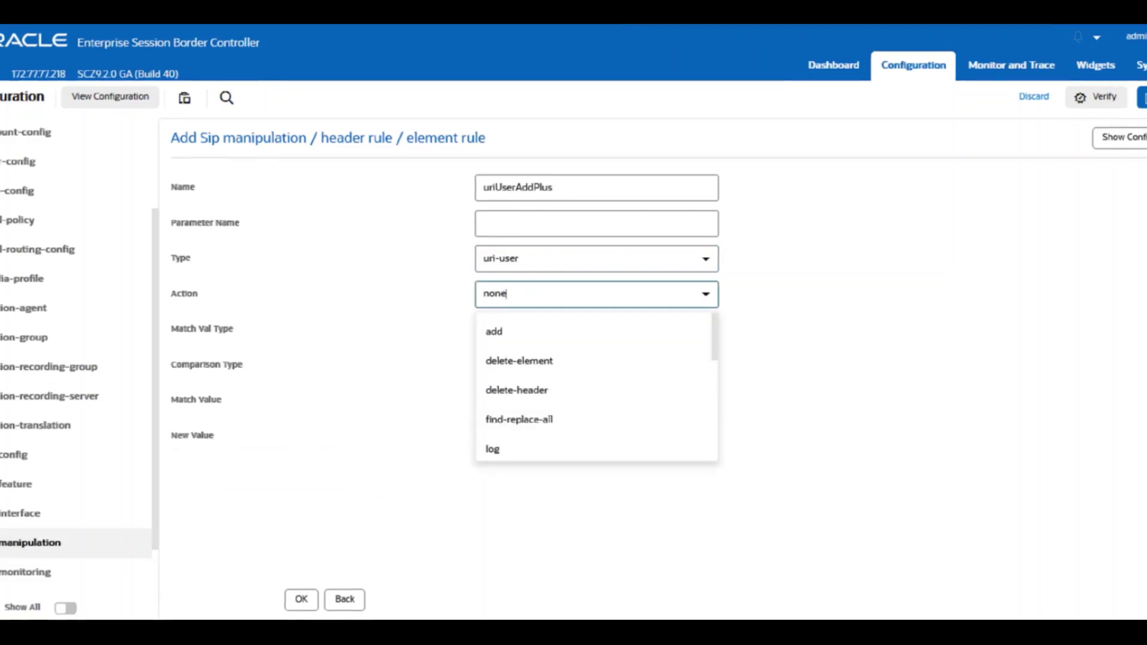
scroll(555, 393, down, 3)
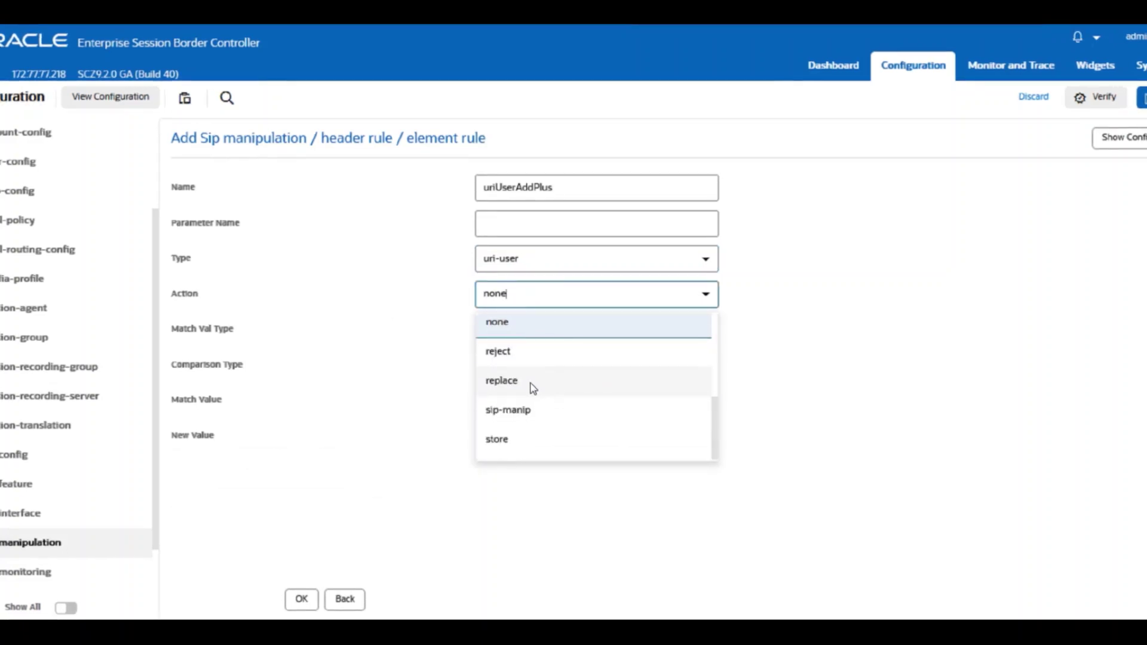
click(545, 381)
click(538, 329)
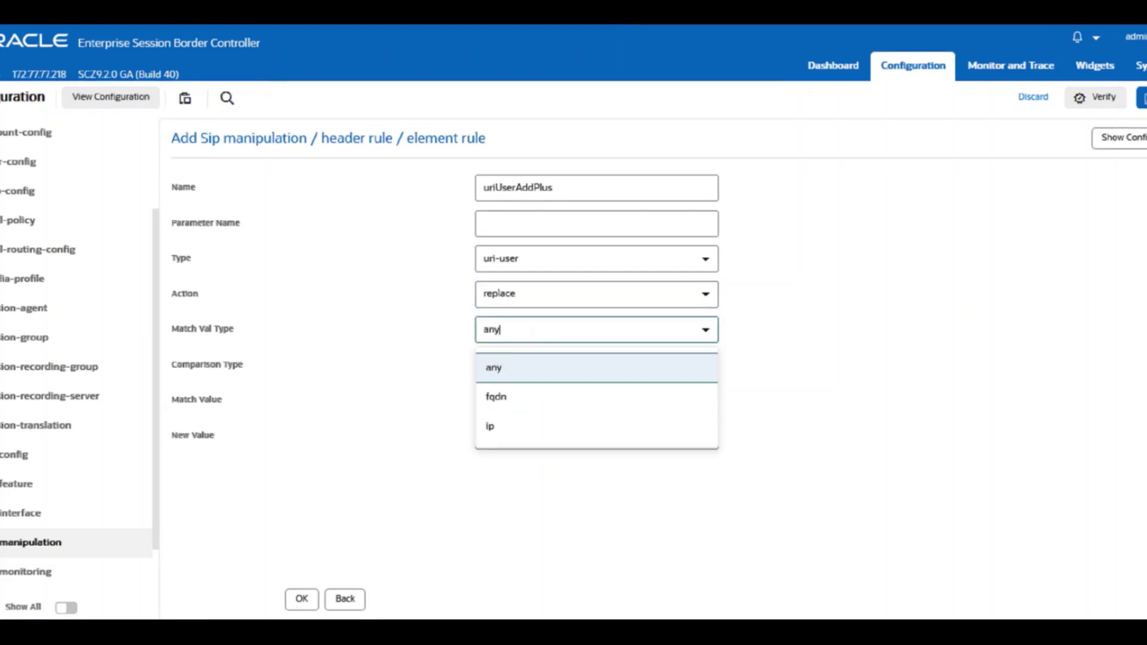
click(539, 372)
click(705, 364)
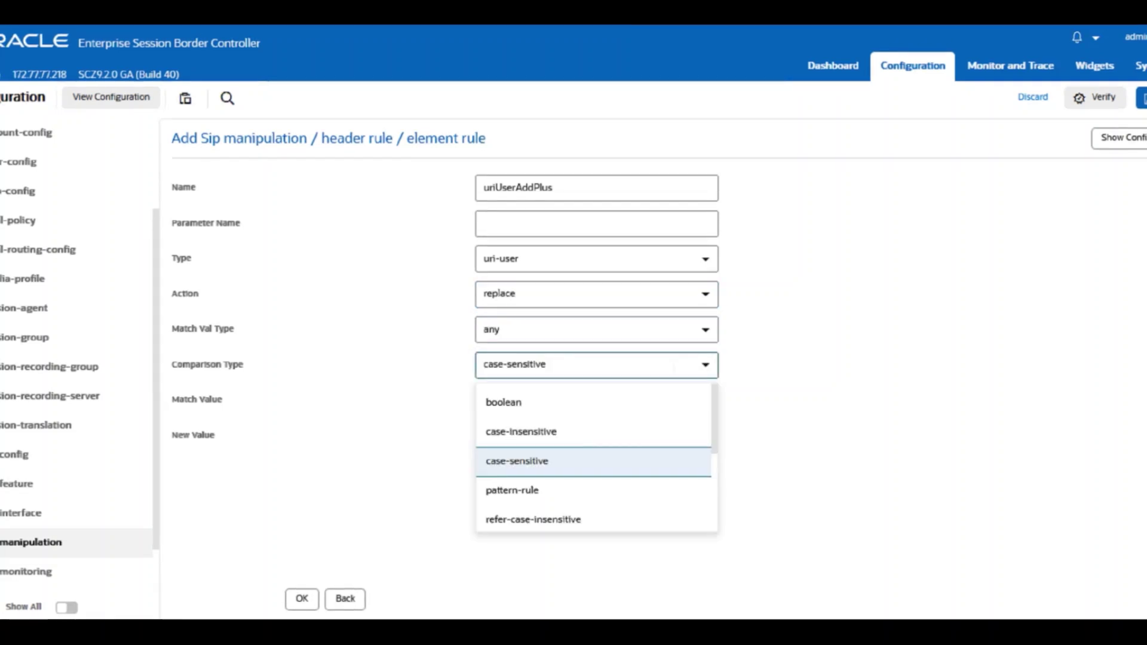
click(548, 493)
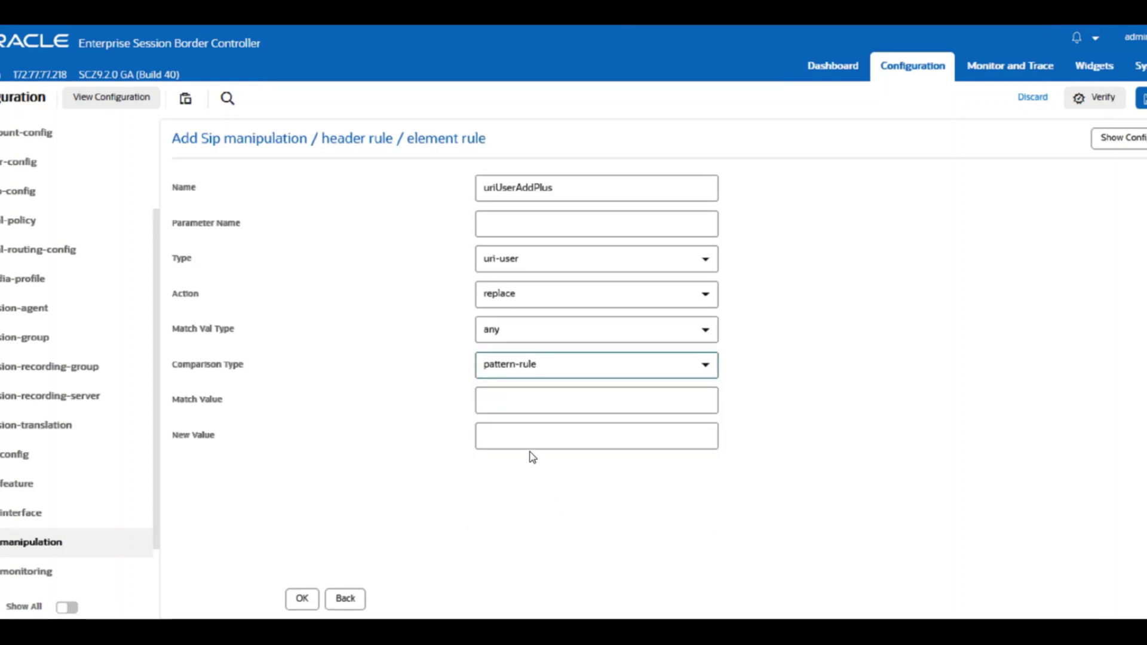
- Set the element rule's new value to "+"+$ORIGINAL and save the rule
click(596, 436)
text("+"+$ORIGINAL)
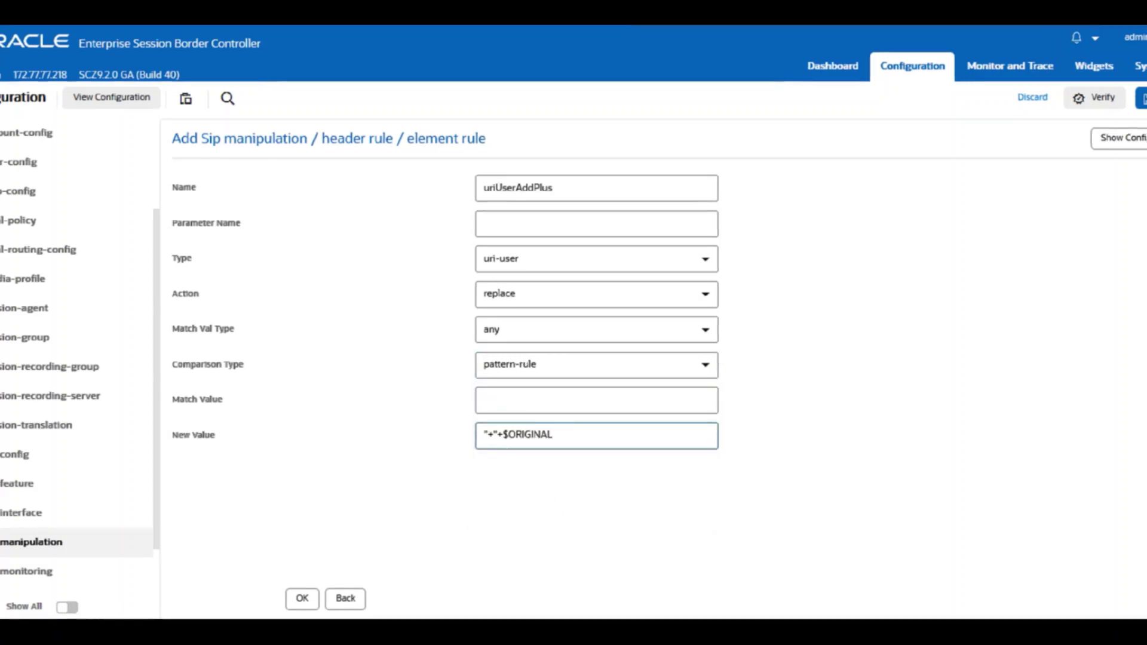
click(303, 598)
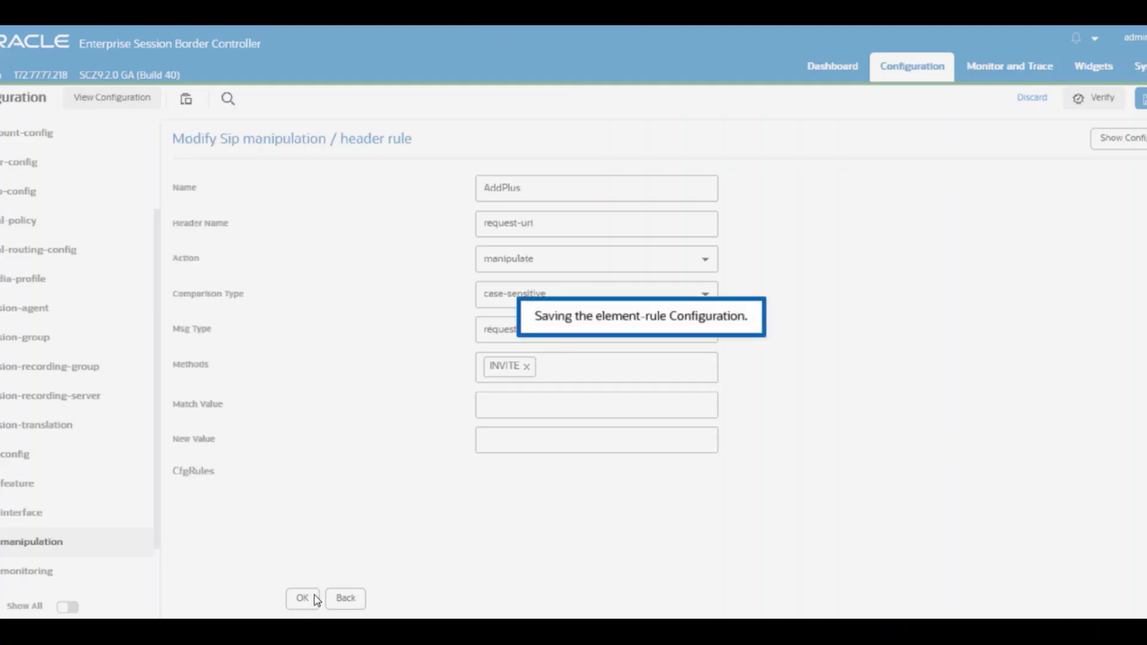
- Save and activate the configuration despite the verification error, and collapse the verification results
click(1141, 98)
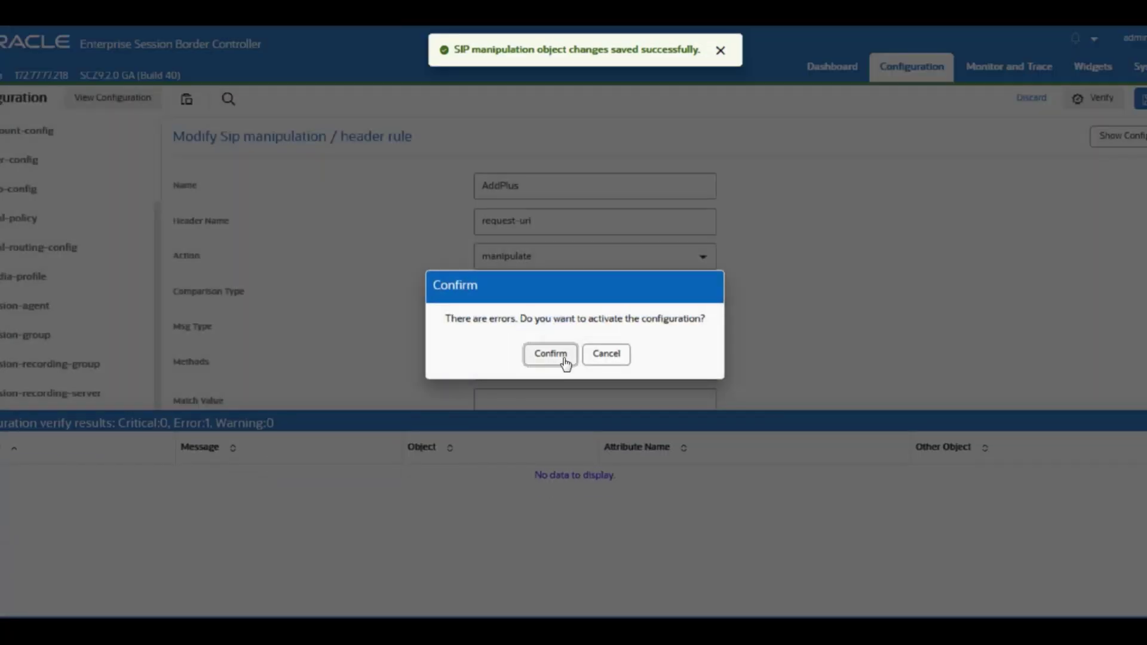
click(565, 357)
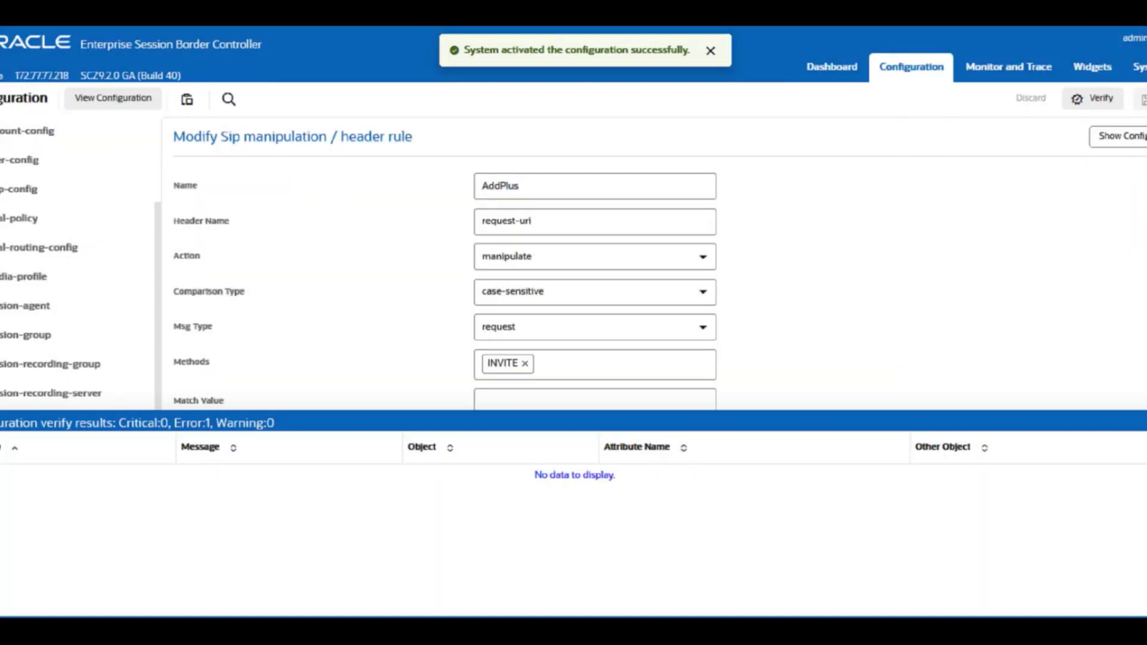
click(1049, 422)
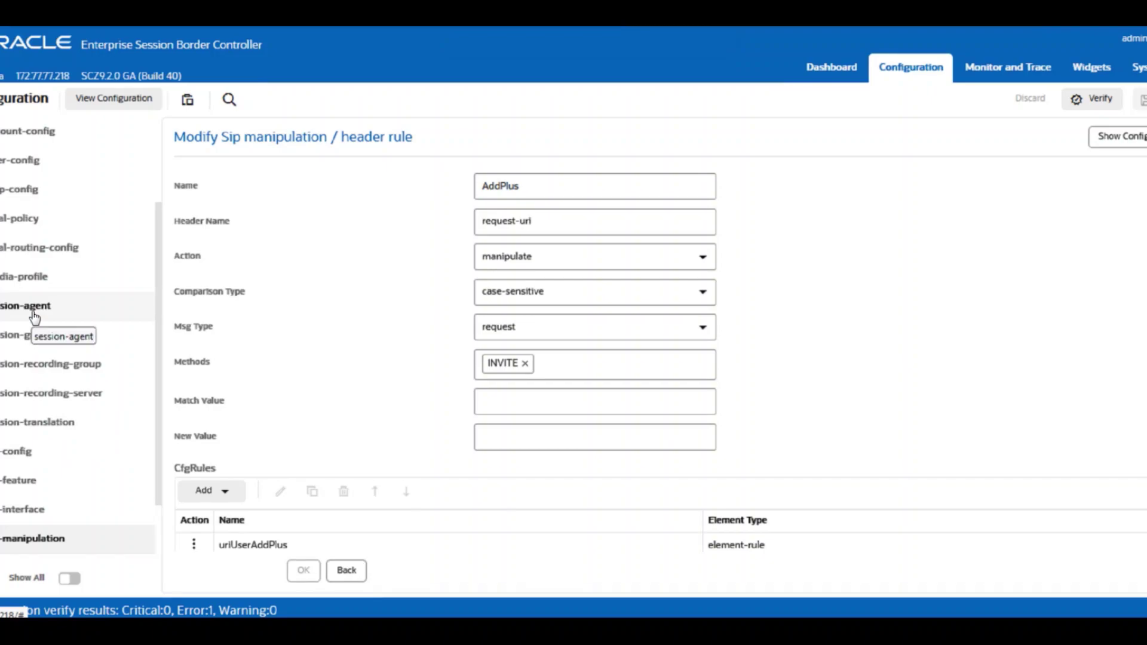
- Leave the AddPlus header rule and open the CUCM-A.clab.com session agent for editing
click(347, 571)
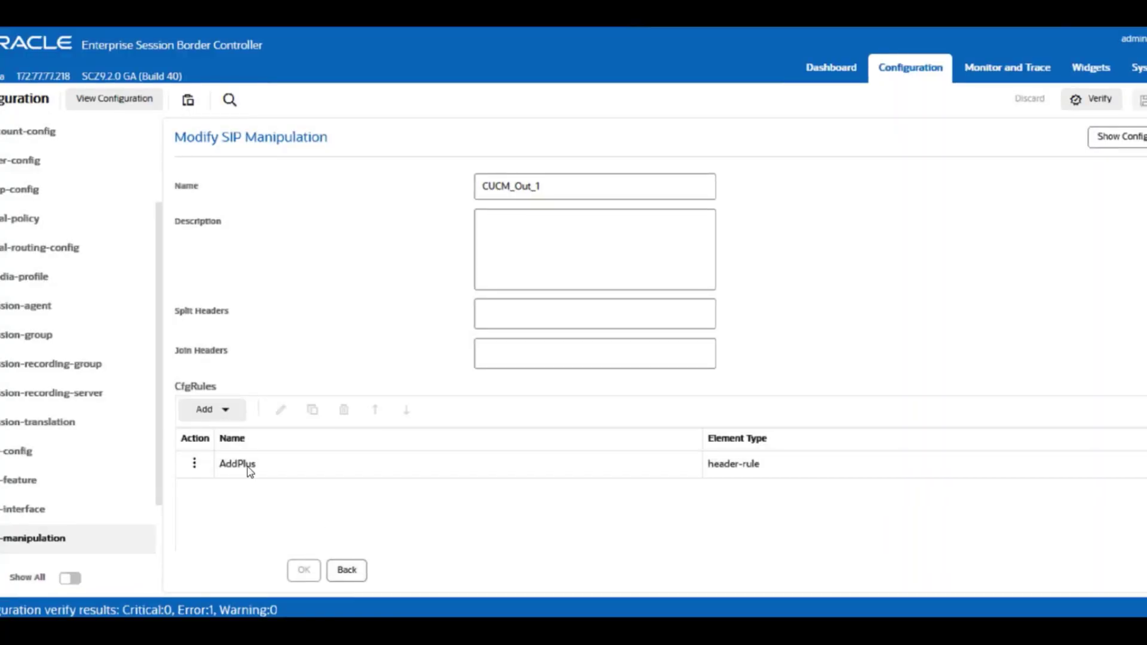
click(31, 315)
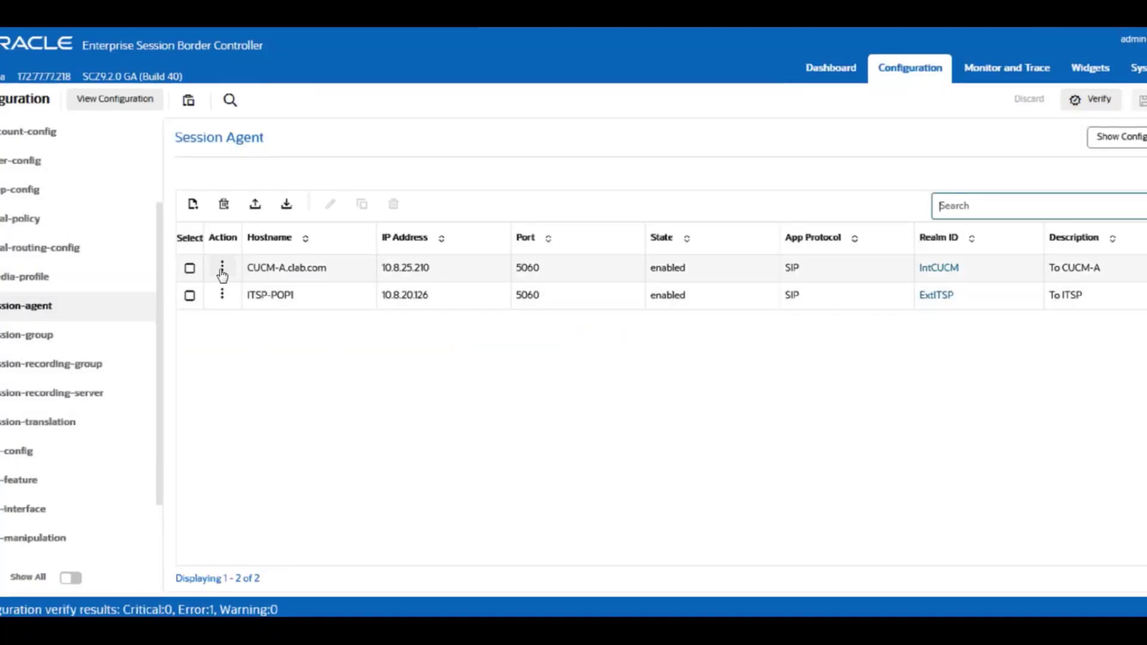
click(222, 268)
click(263, 300)
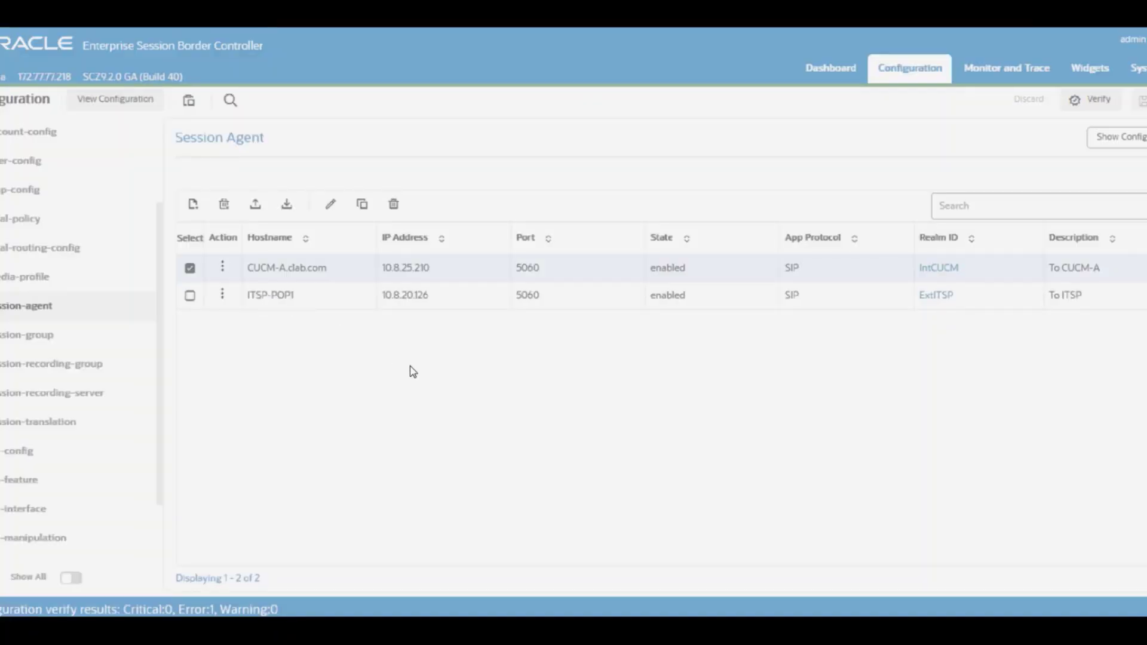
- Assign CUCM_Out_1 as the session agent's Out ManipulationId and save the session agent
scroll(469, 397, down, 3)
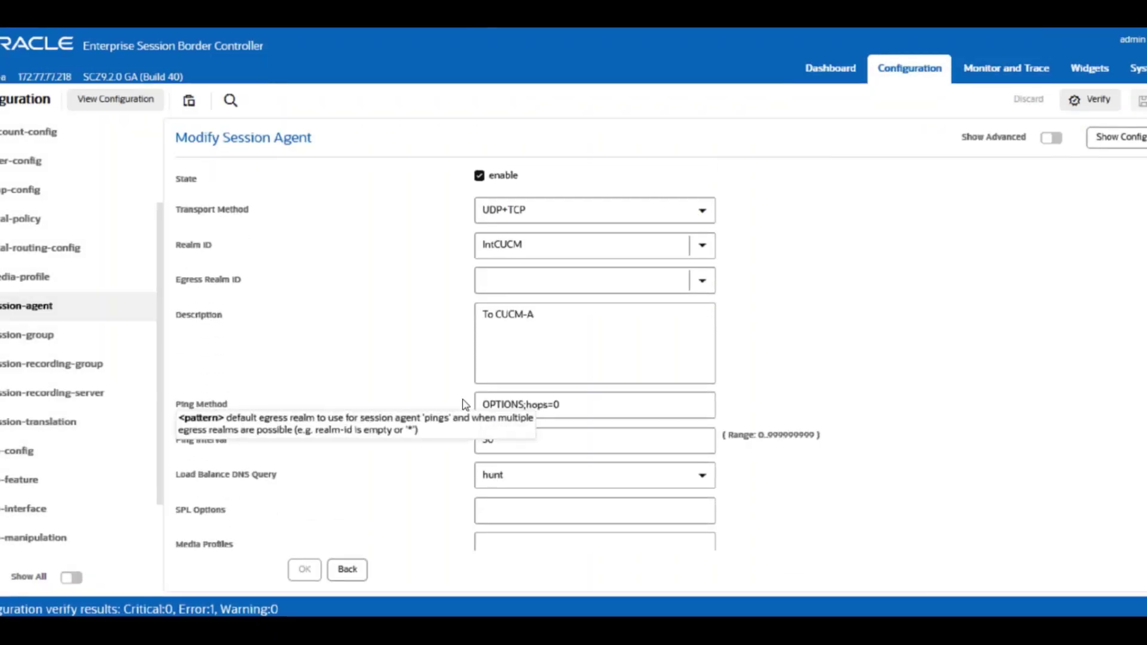
scroll(472, 418, down, 3)
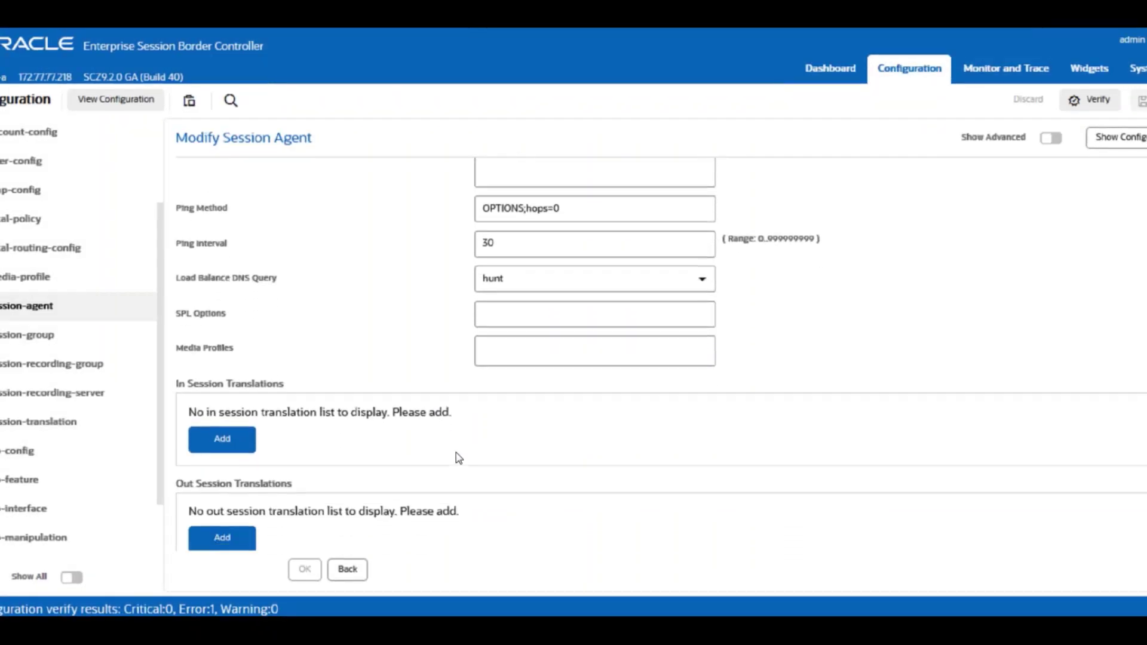
scroll(472, 457, down, 4)
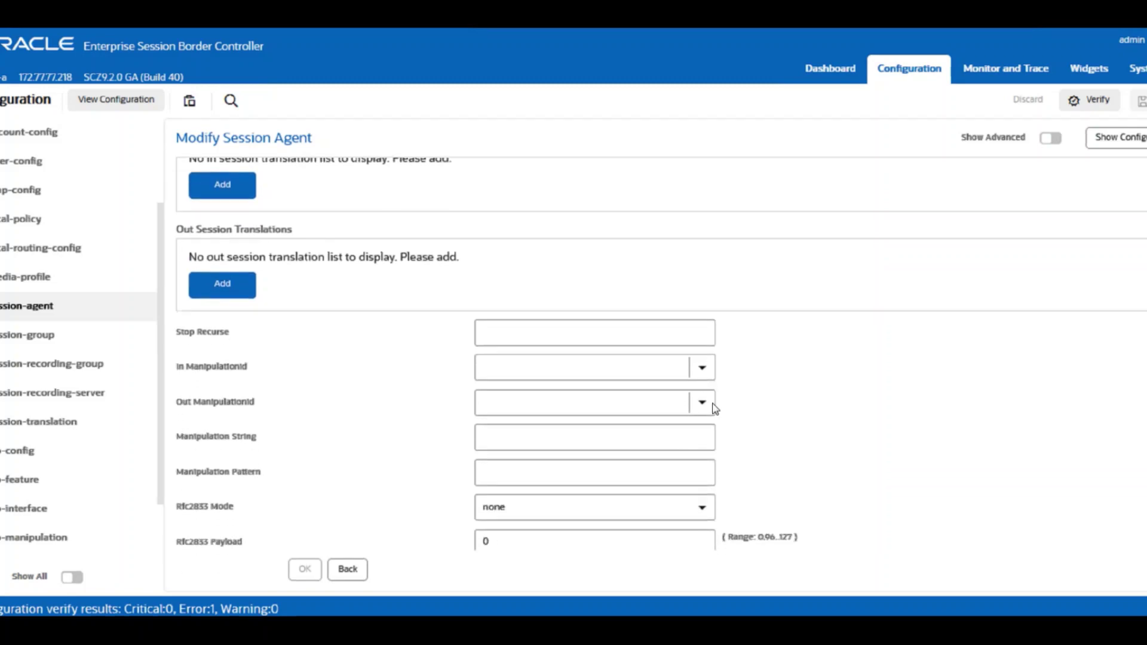
scroll(743, 382, down, 4)
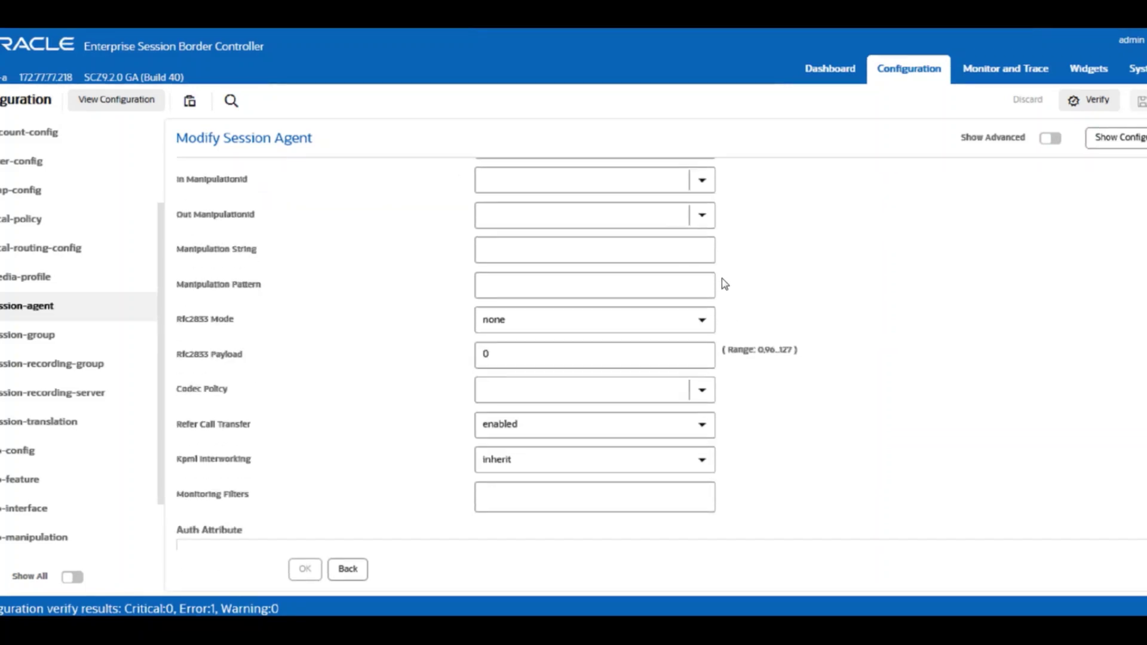
scroll(731, 291, down, 2)
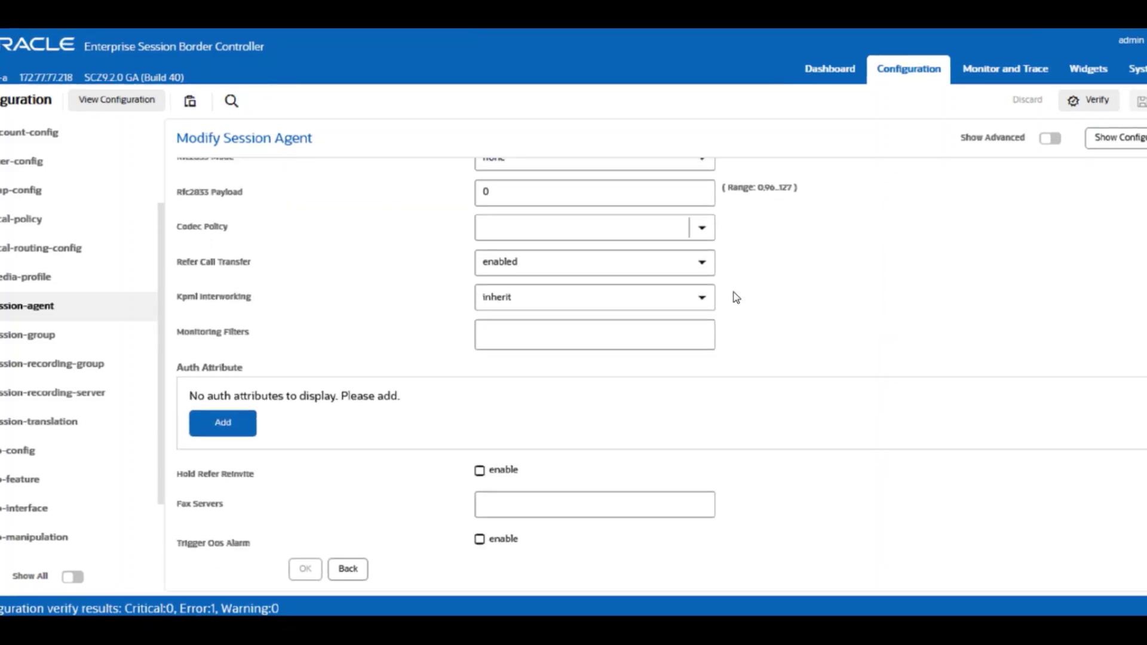
scroll(736, 297, up, 2)
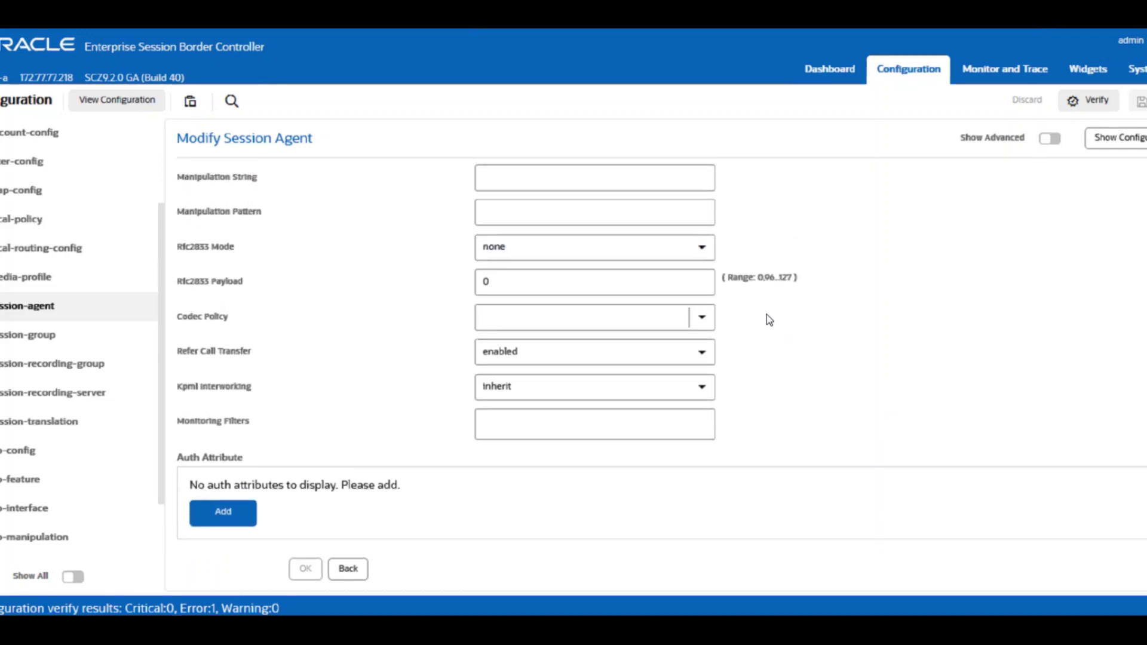
scroll(761, 313, up, 3)
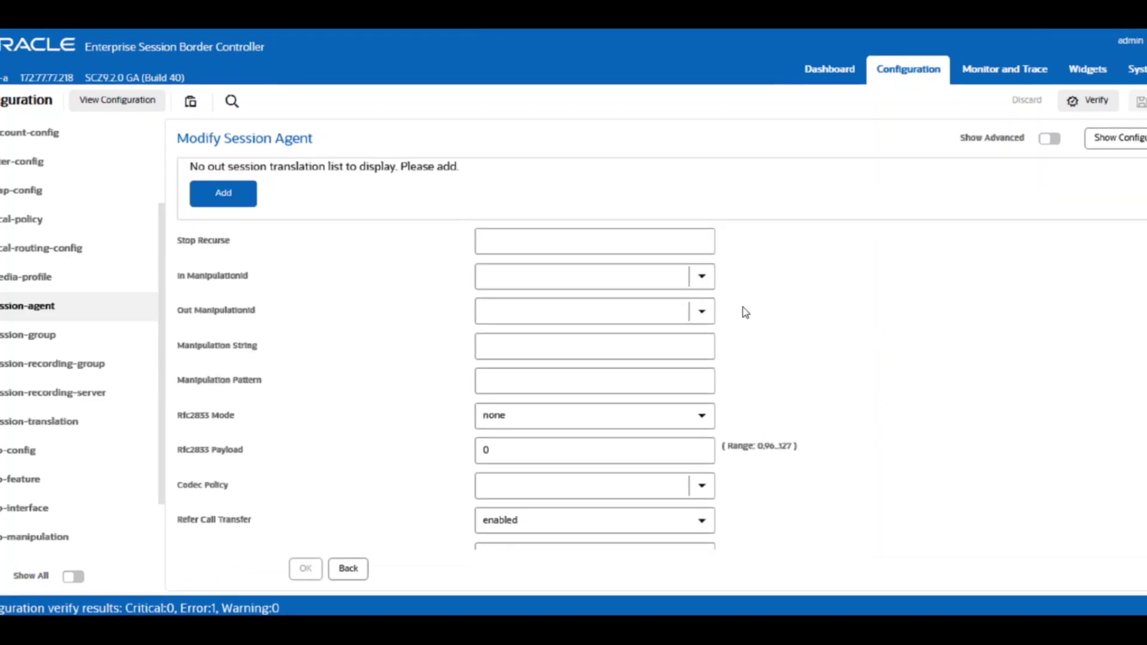
click(701, 333)
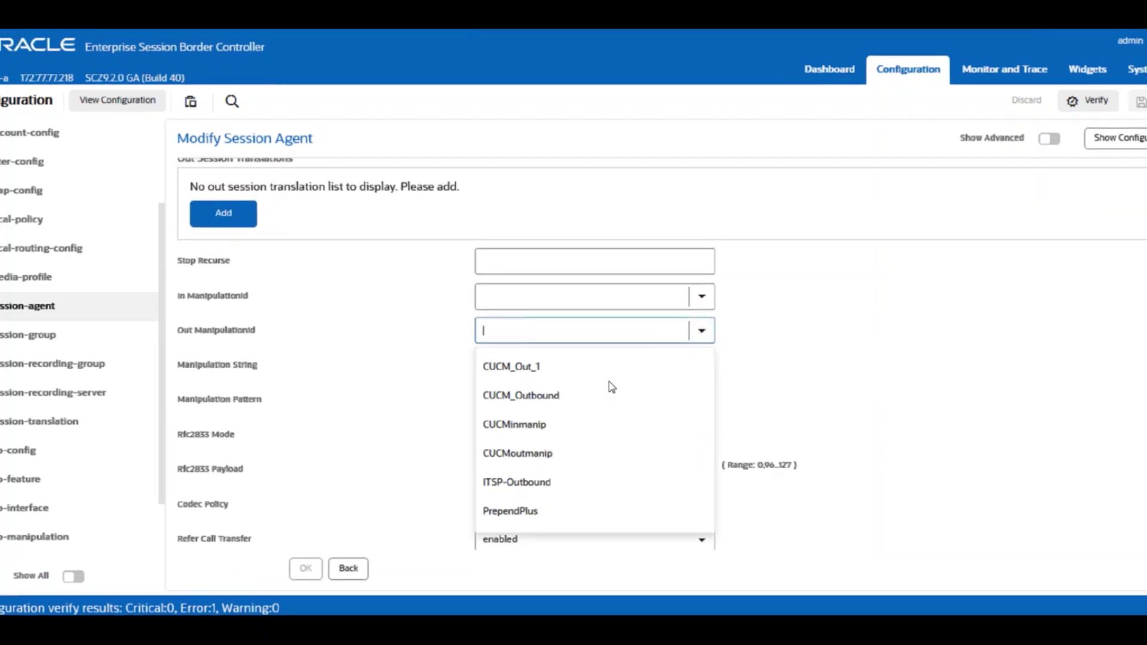
click(541, 374)
click(305, 568)
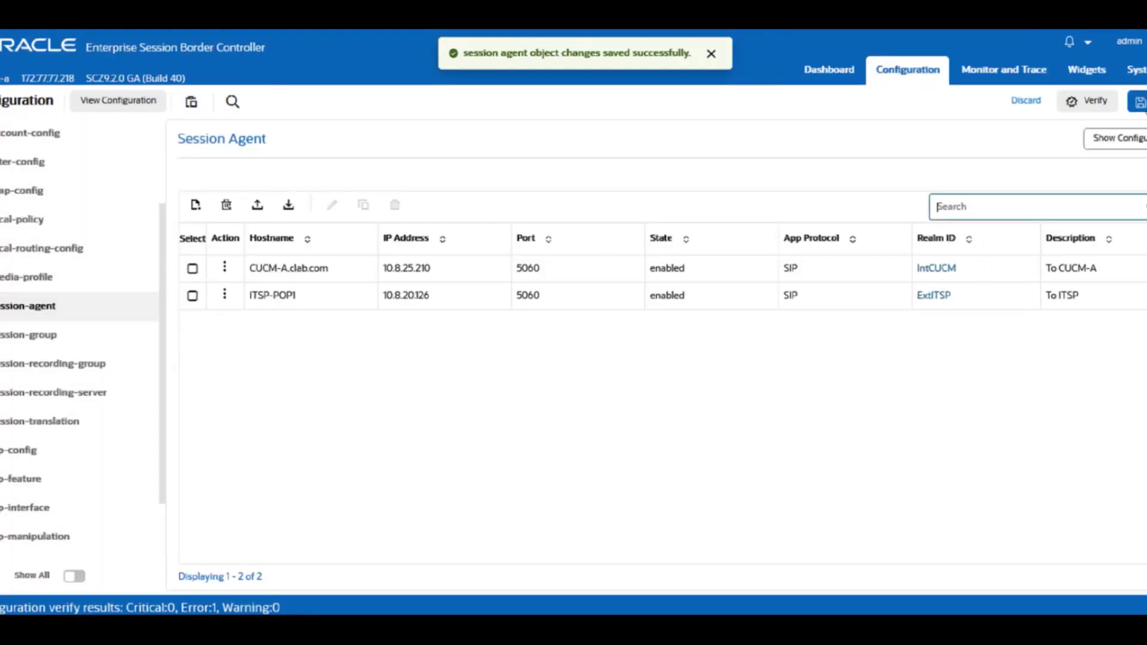
- Save the configuration with the session agent change and activate it despite the verification errors
click(1137, 101)
click(561, 340)
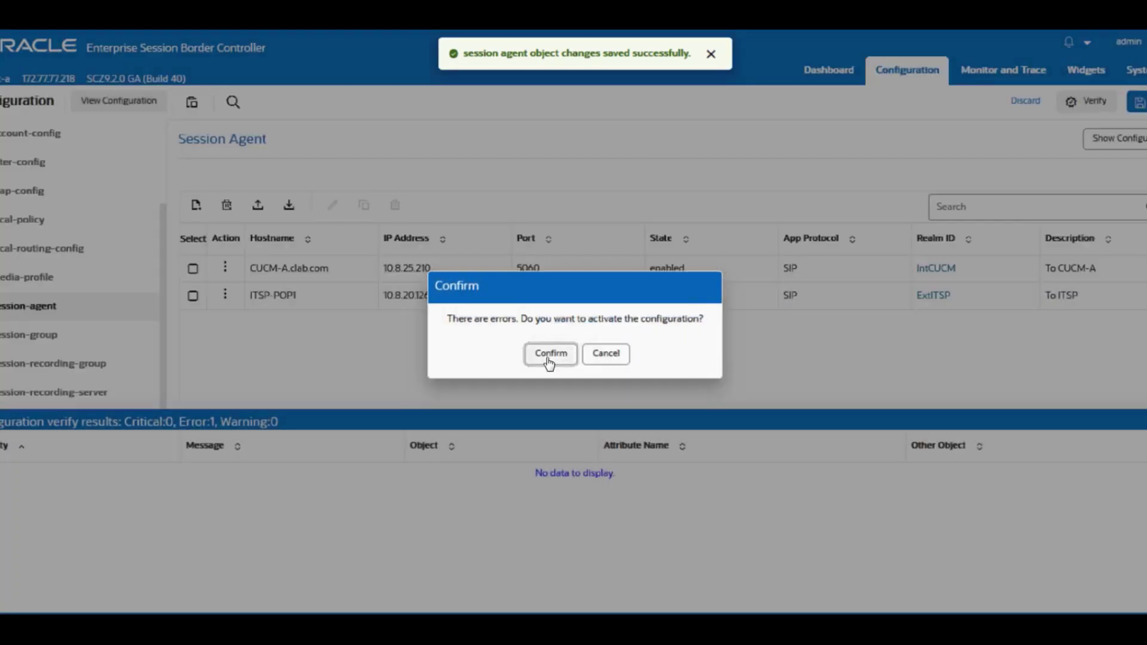
click(548, 357)
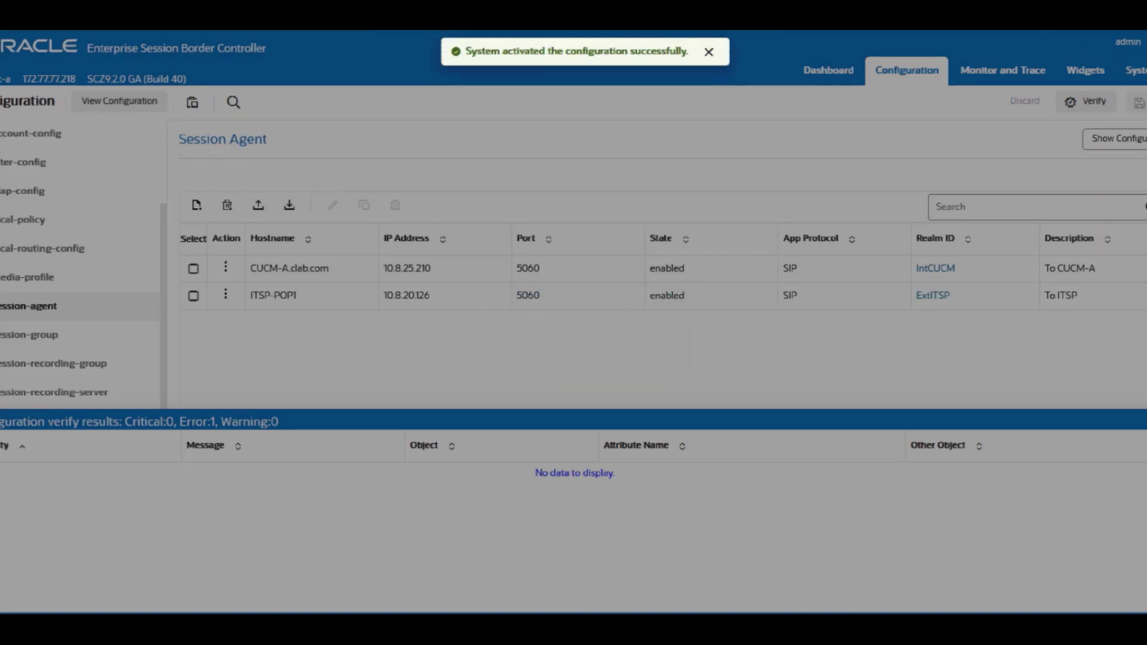
- Switch to the phone control application, place a test call to the entered number, then answer and end it on the Cisco IP phone
key(alt+Tab)
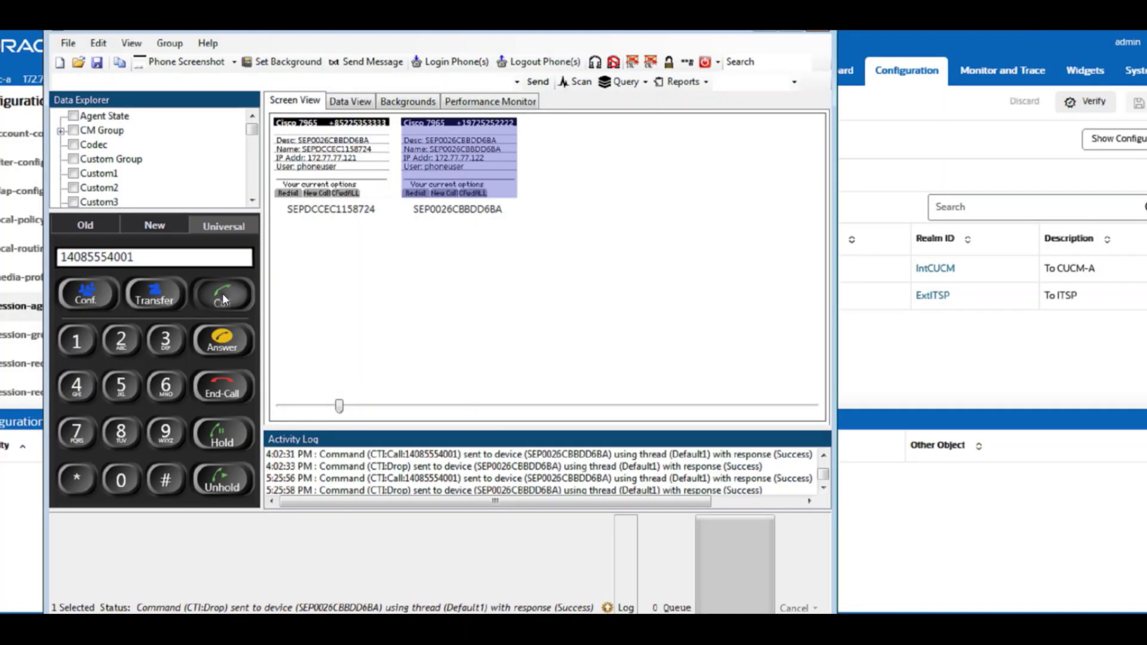
click(223, 292)
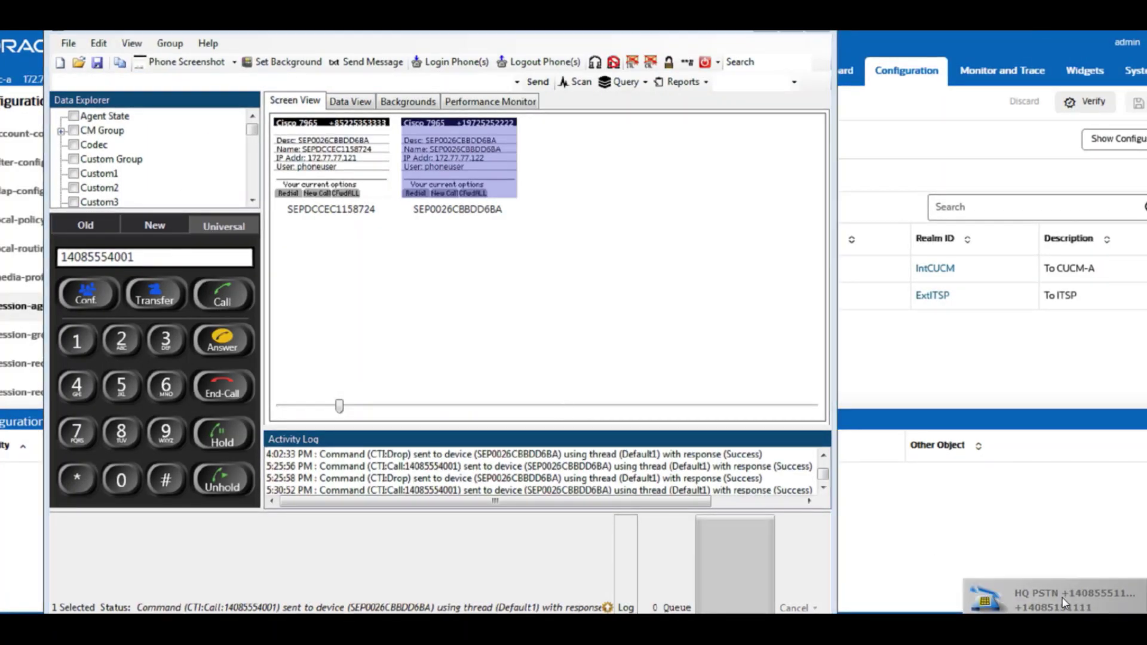
click(1062, 603)
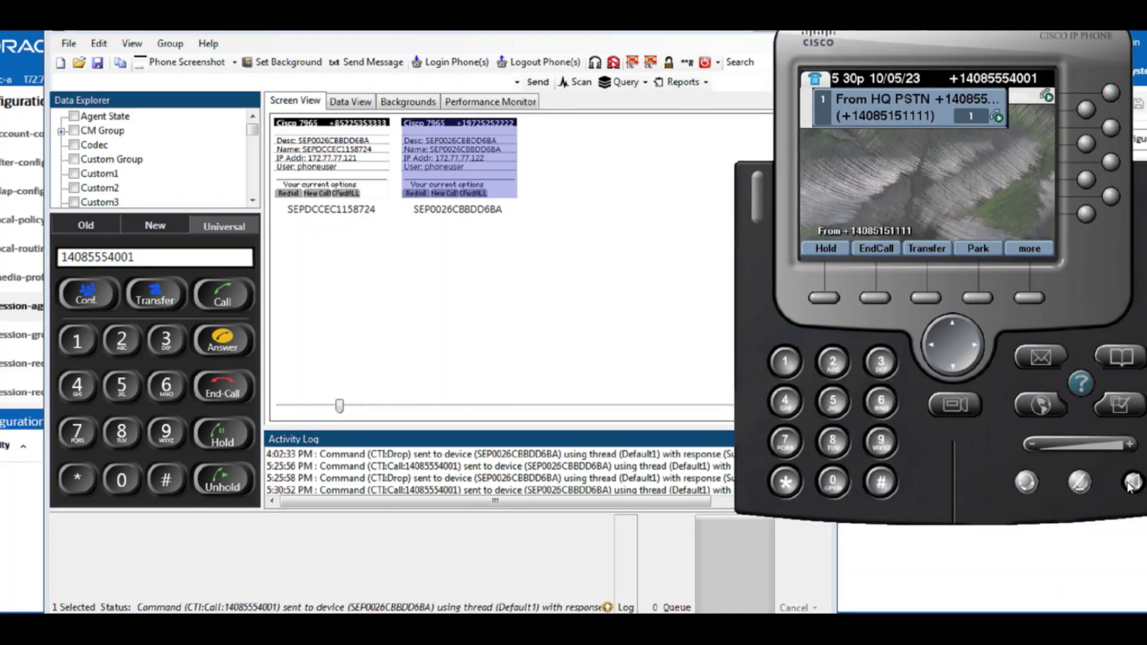
click(1131, 483)
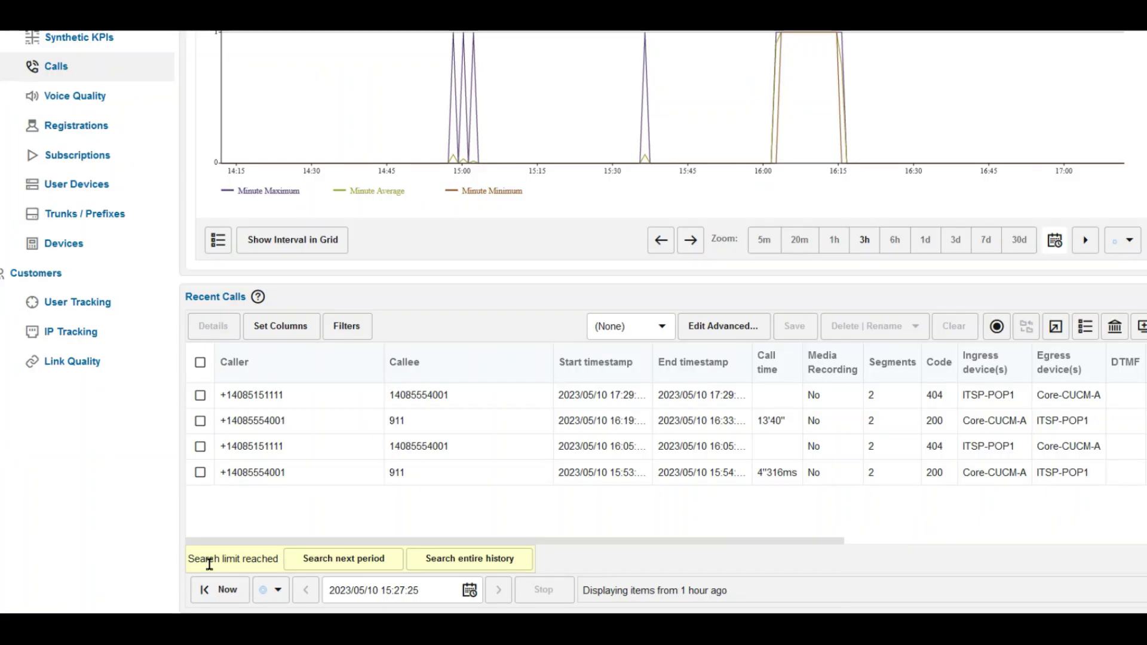
- Refresh the recent calls list in the call monitoring page and open the message flow of the latest test call
click(211, 590)
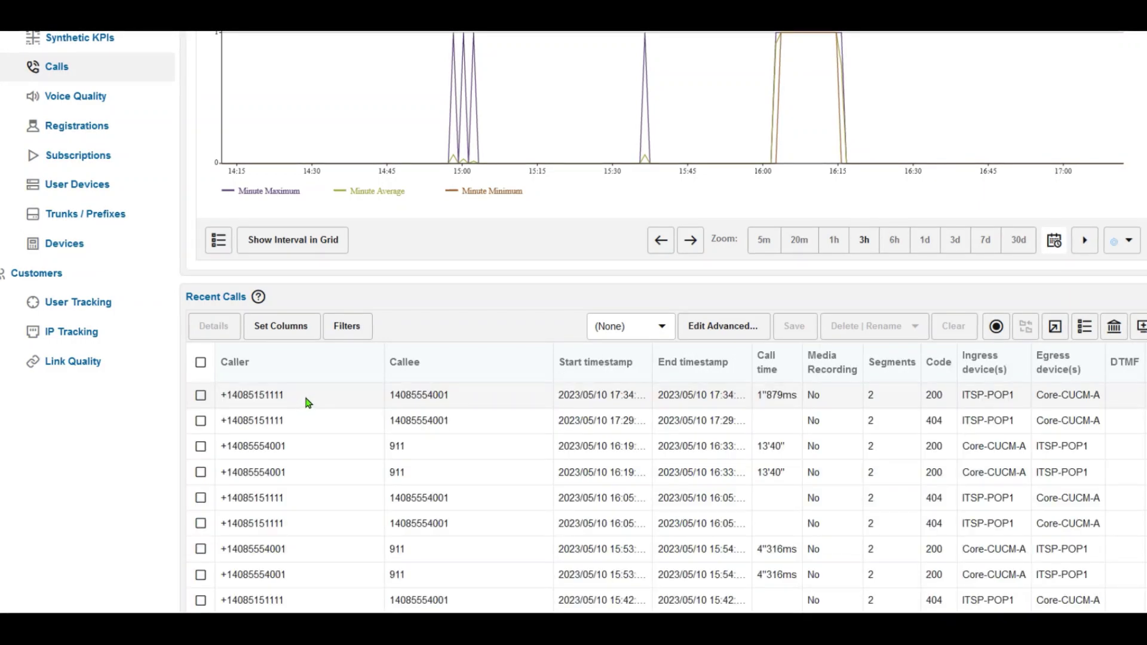
click(301, 398)
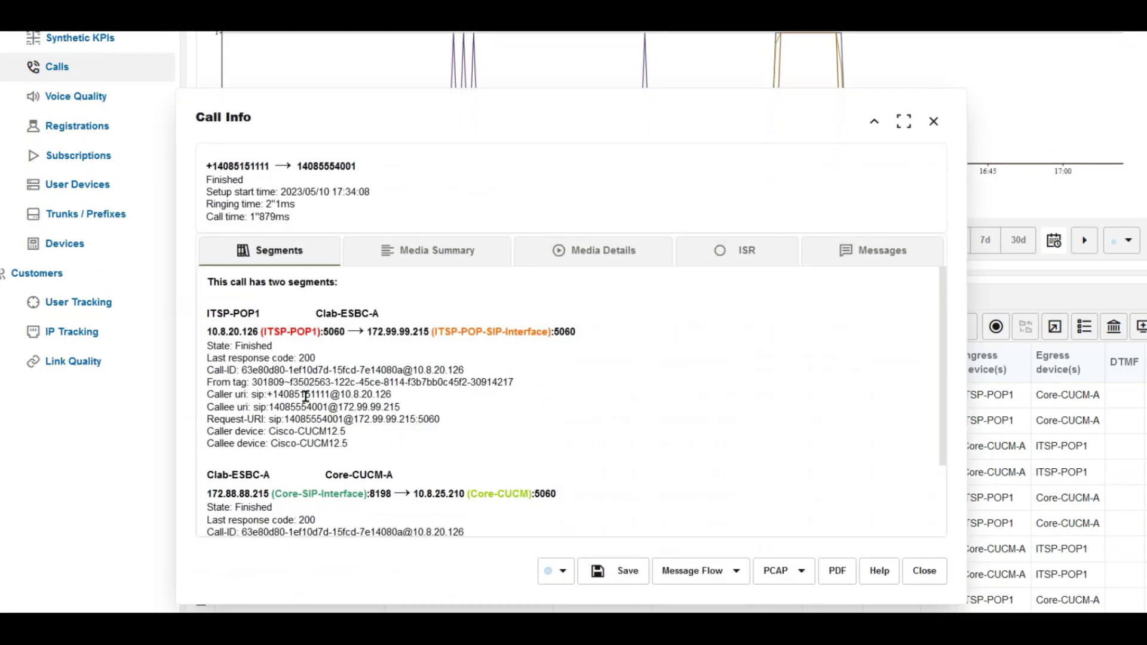
click(707, 556)
click(724, 465)
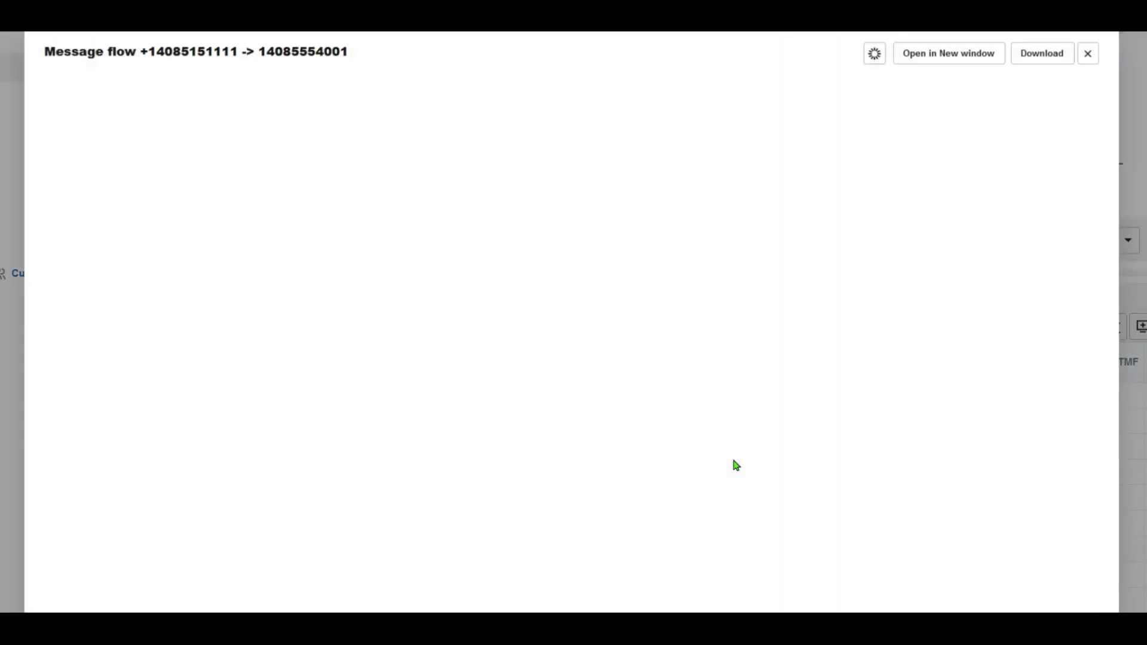
- Compare the incoming INVITE with the one sent to Core-CUCM-A, checking the user part of the request-URI and the To header
click(193, 264)
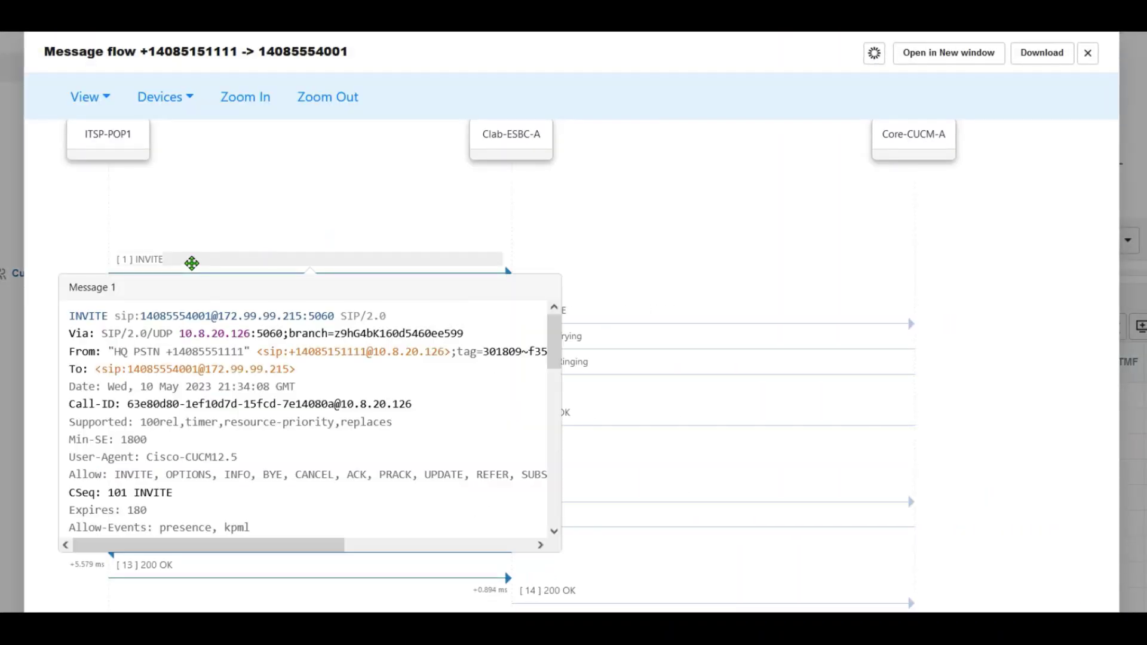
drag(126, 369, 186, 368)
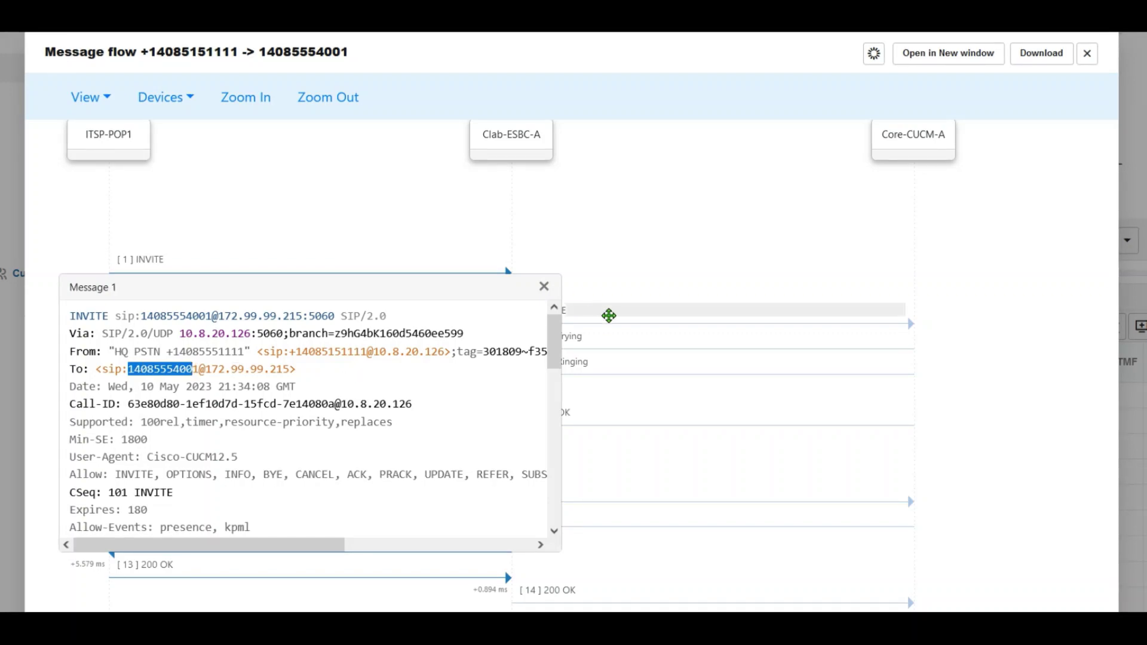
click(627, 313)
drag(653, 340, 777, 258)
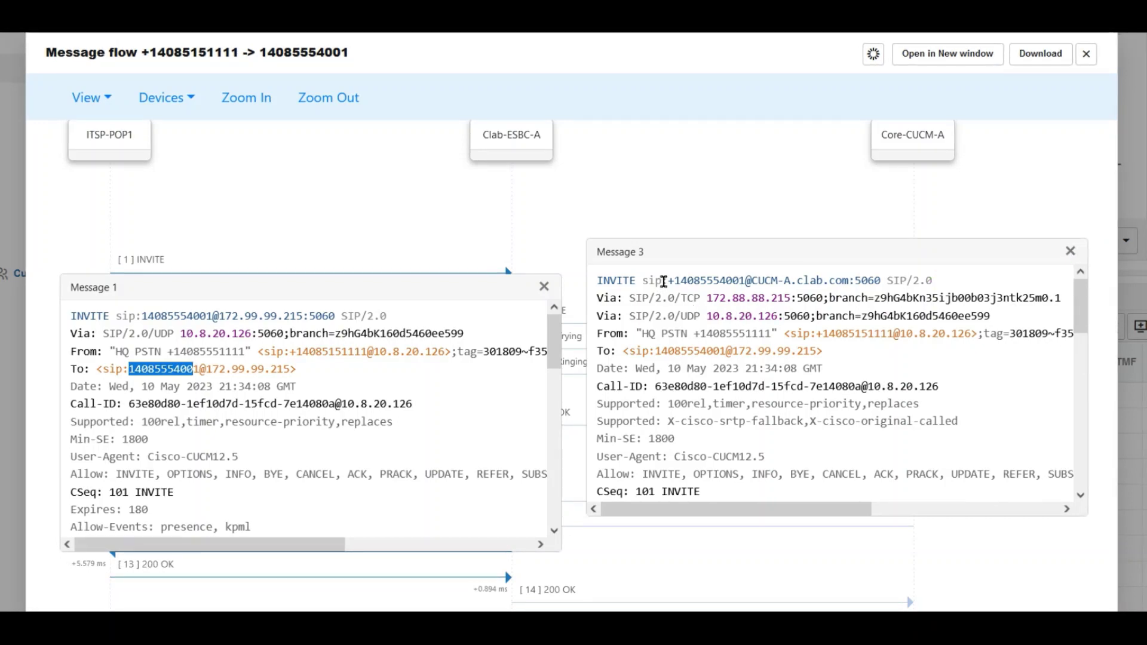
drag(661, 281, 747, 281)
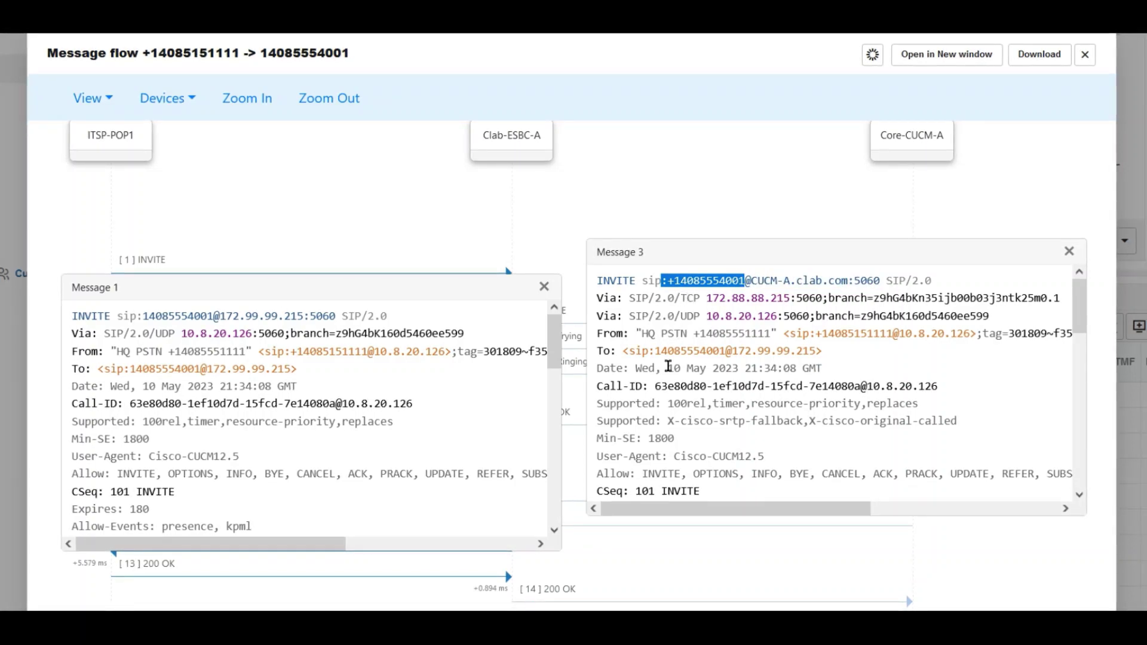
drag(655, 350, 725, 351)
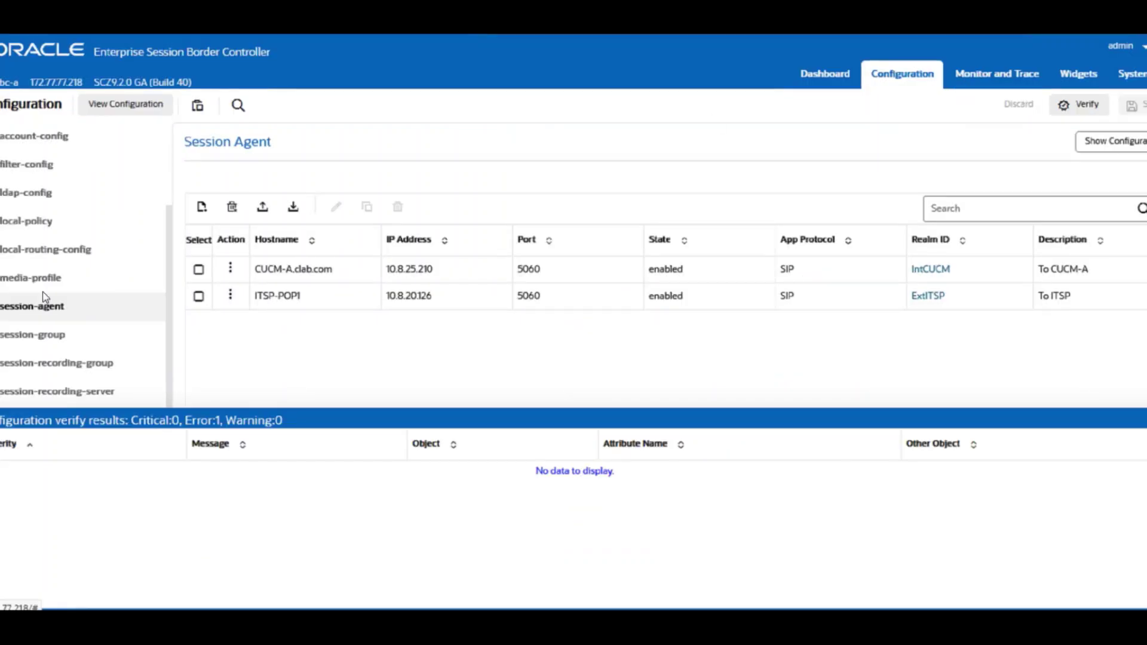
- Add a header rule named Change_To with the header name To to the CUCM_Out_1 SIP manipulation
scroll(90, 322, down, 3)
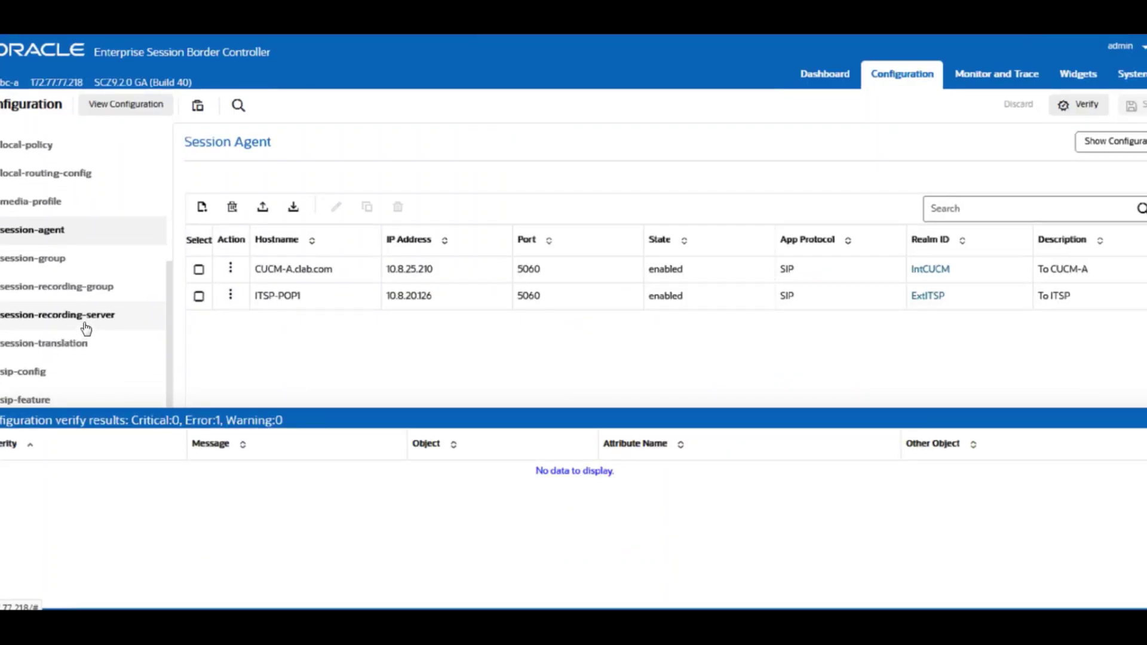
scroll(166, 363, up, 2)
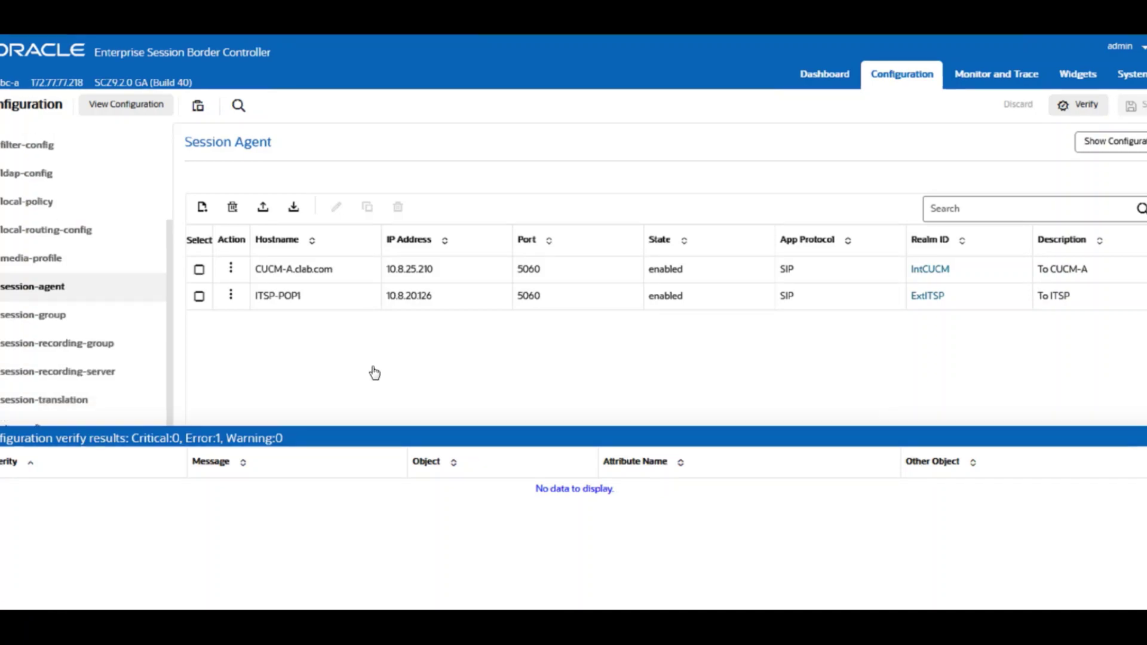
click(54, 513)
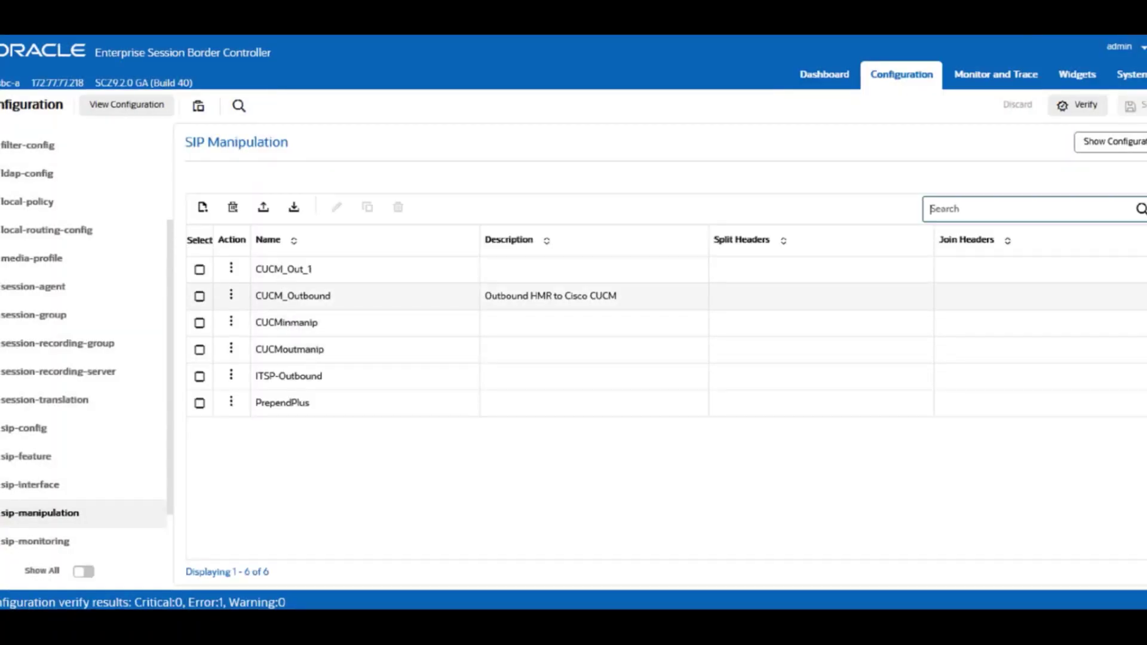
double_click(282, 269)
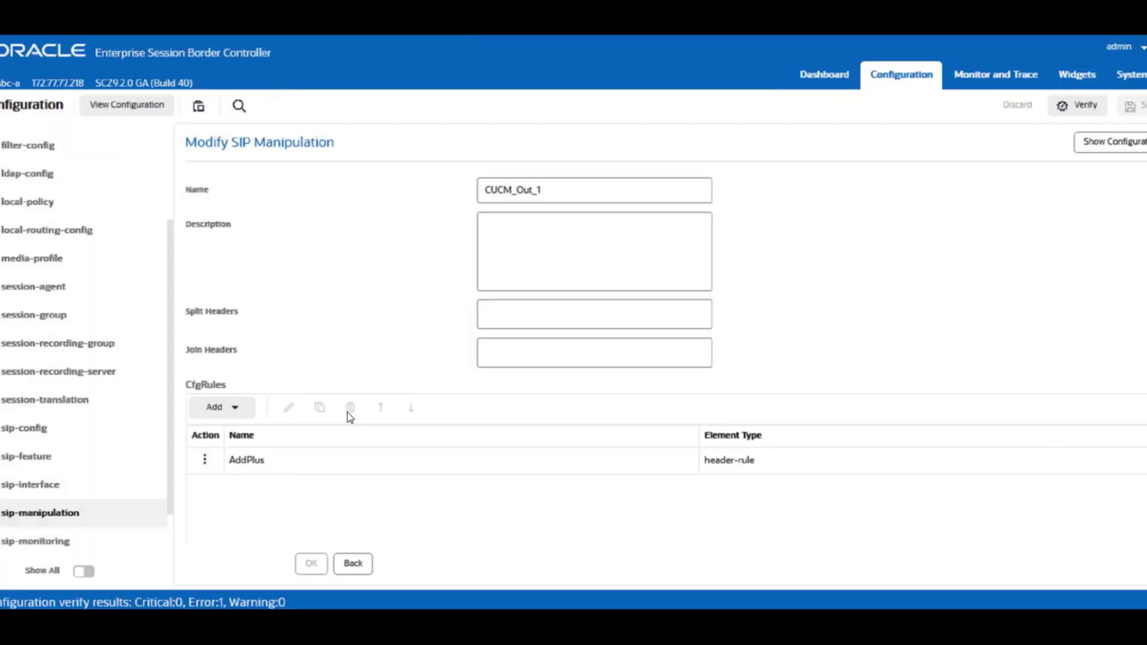
click(235, 408)
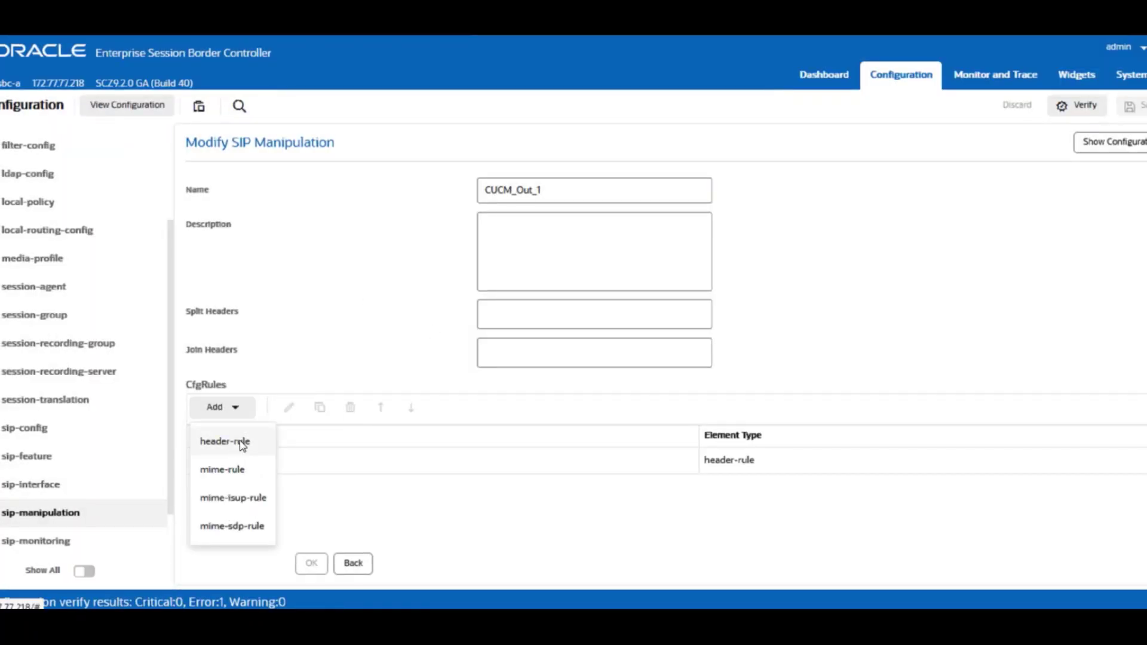
click(241, 443)
click(526, 191)
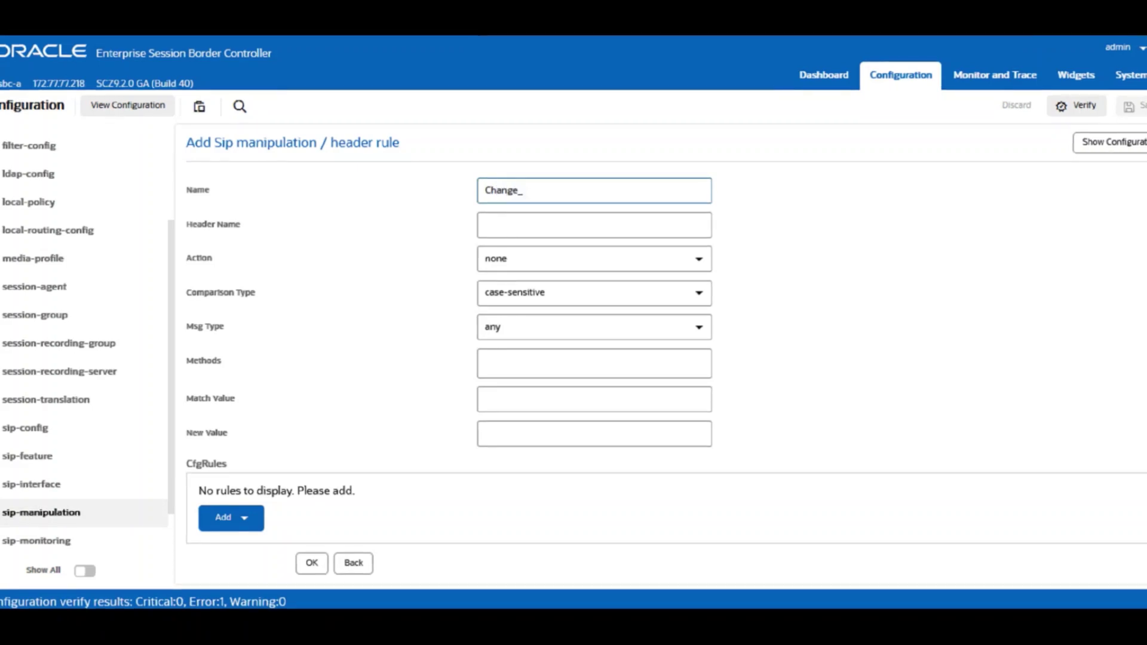
click(595, 225)
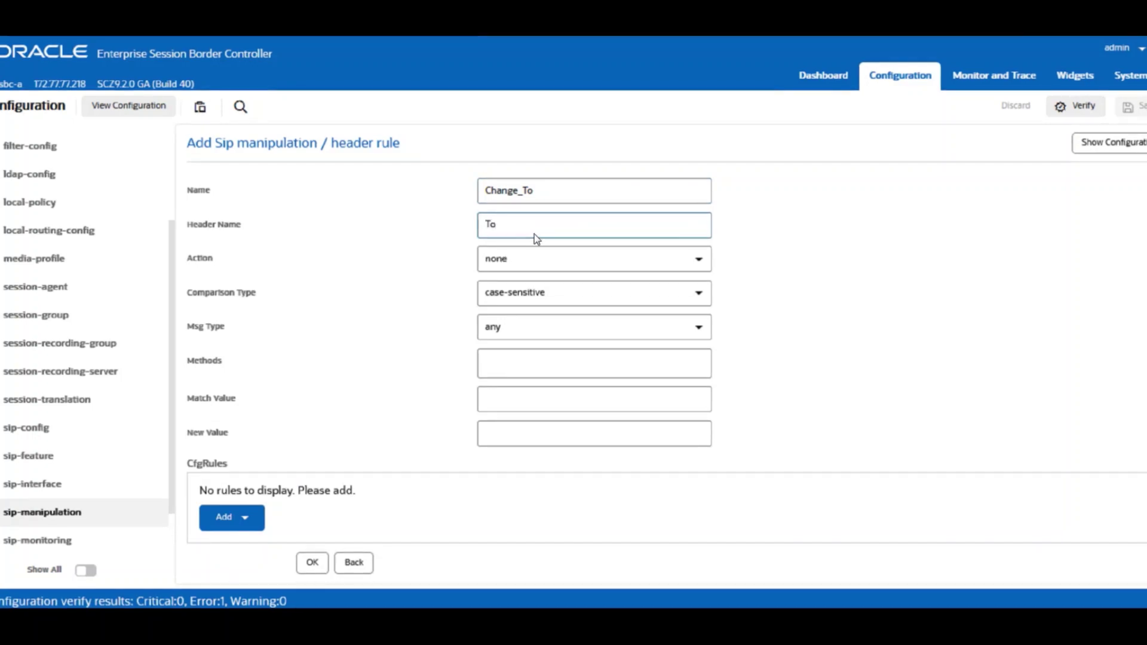
- Set the Change_To header rule to the manipulate action, out-of-dialog message type and INVITE method
click(541, 259)
click(519, 406)
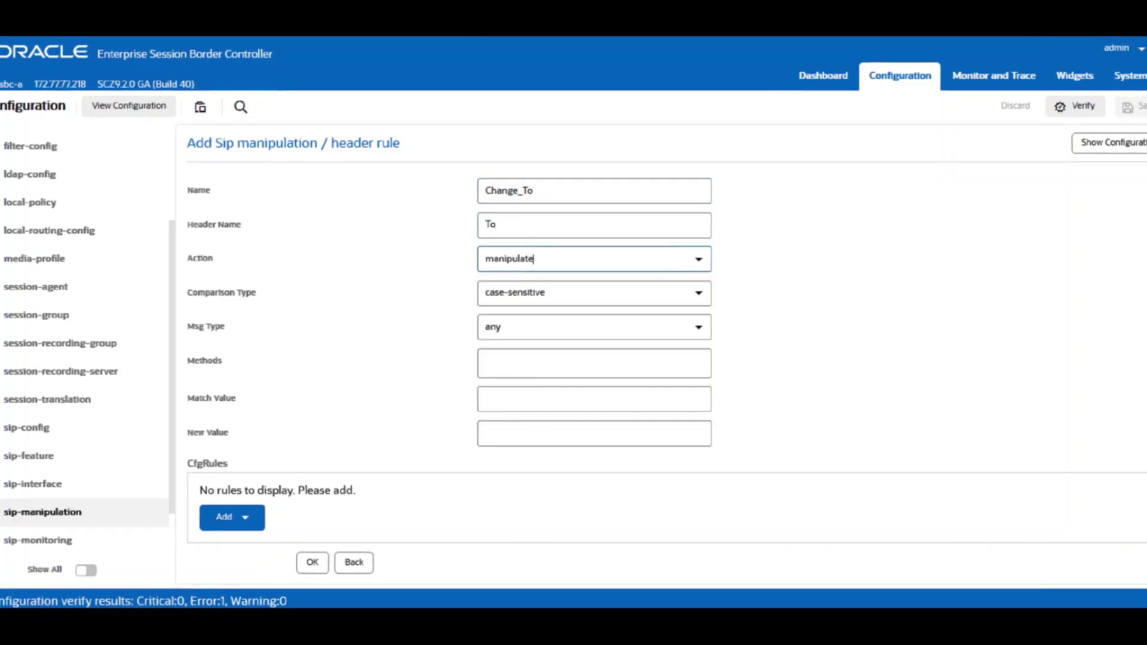
click(515, 293)
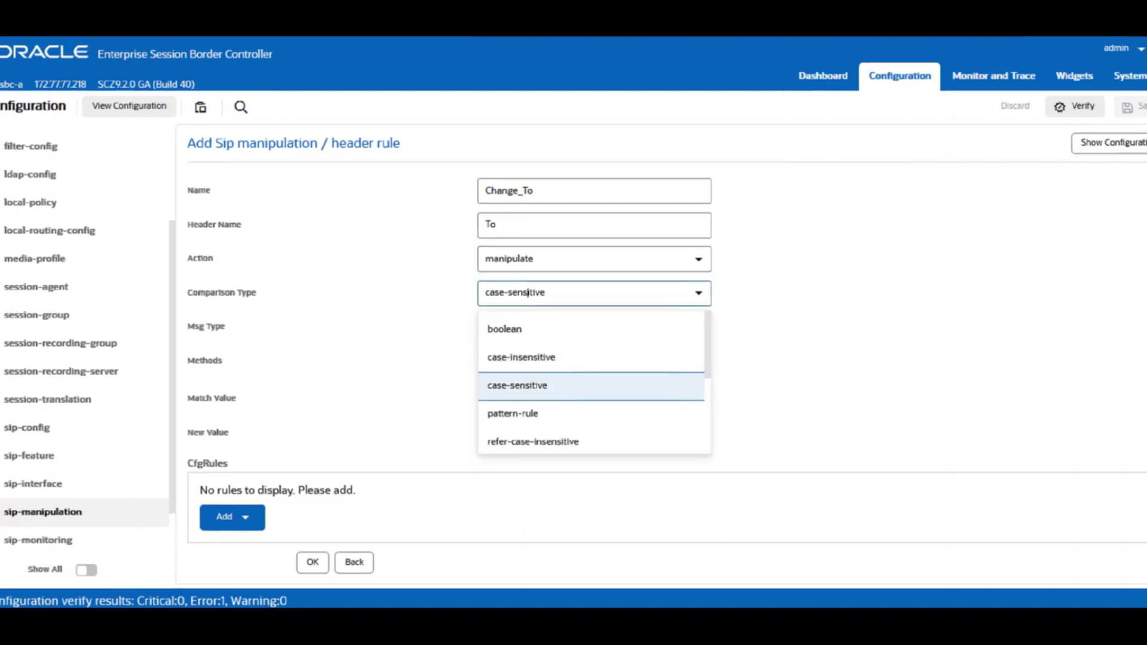
click(829, 342)
click(541, 326)
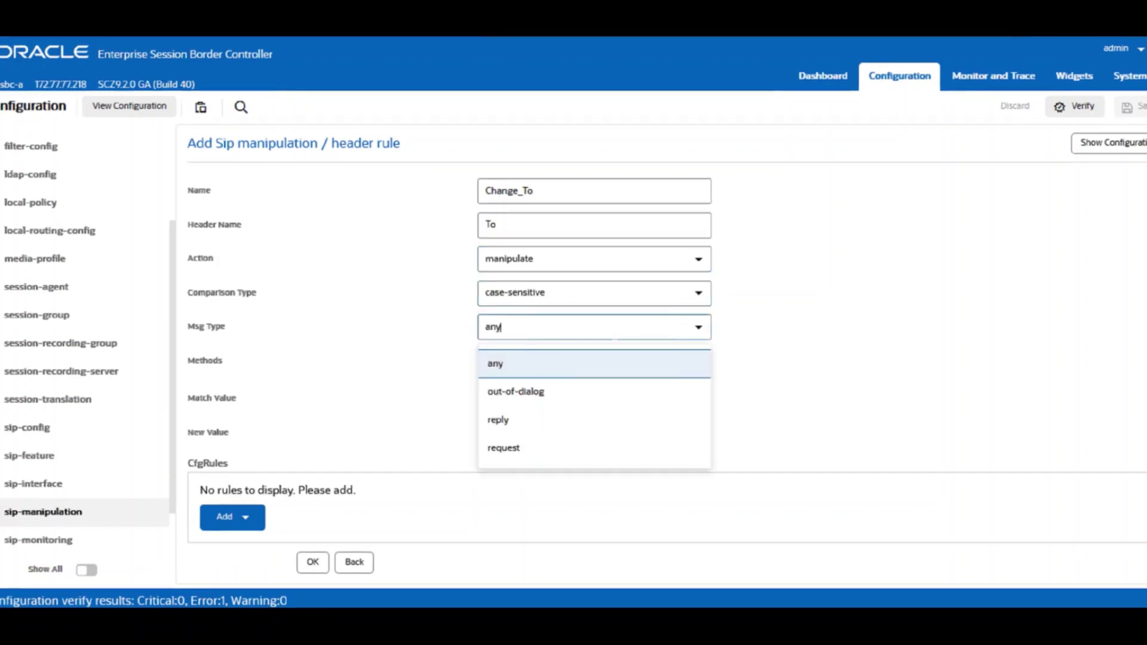
click(524, 404)
click(540, 362)
text(I)
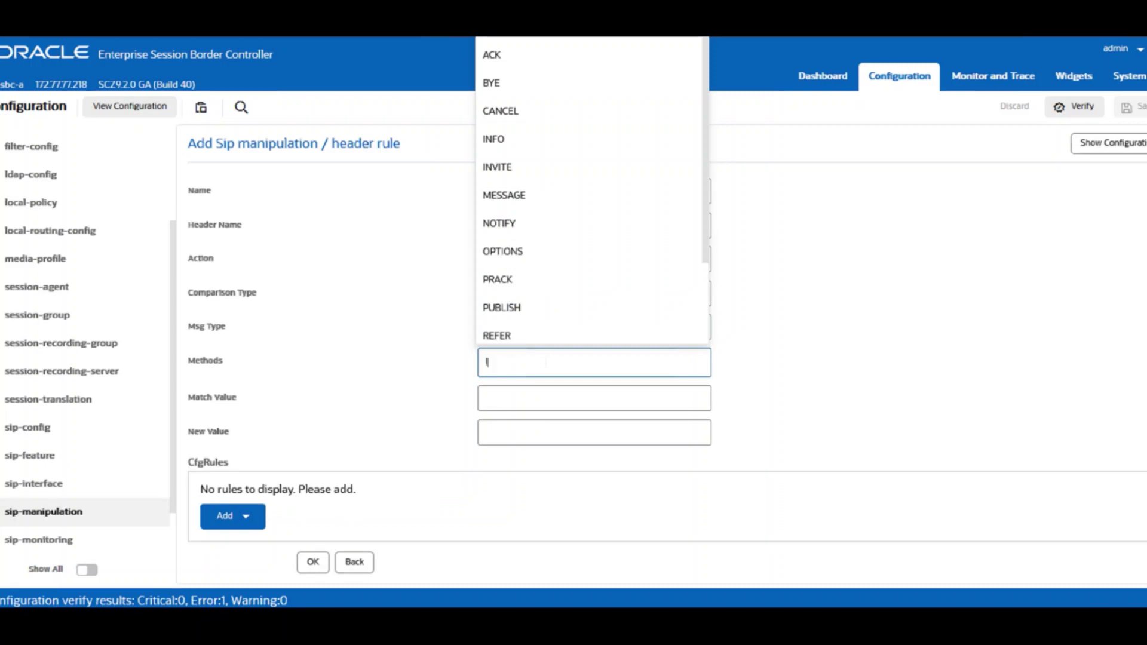
text(NVI)
click(521, 401)
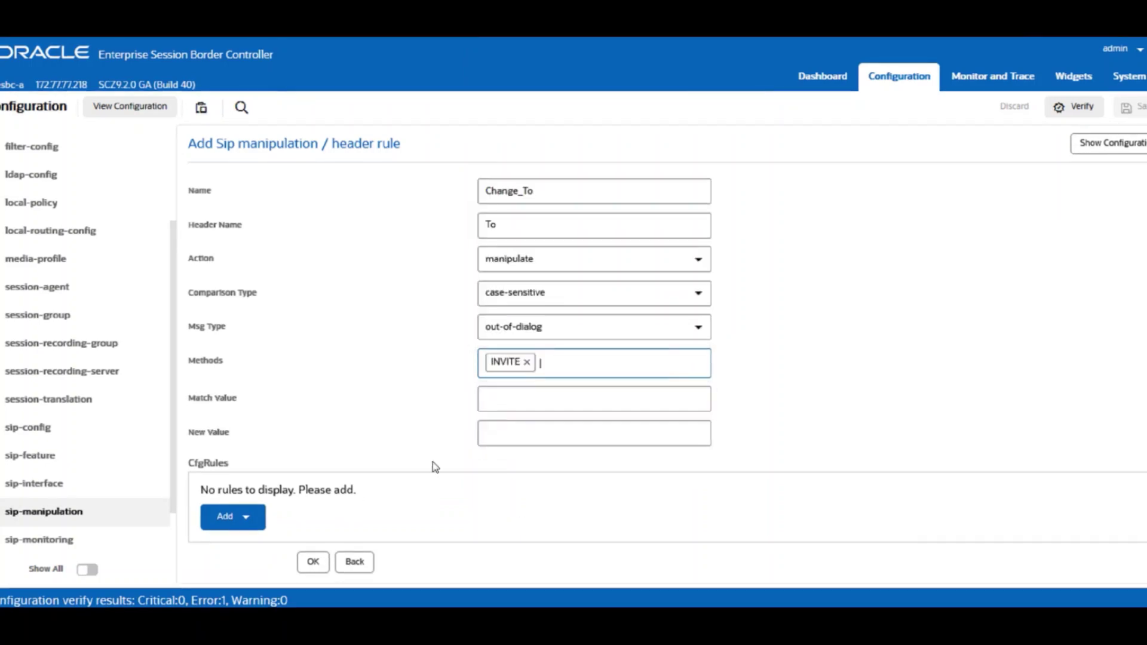
- Add an element rule named uriAddPlus with type uri-user to the Change_To header rule
click(238, 518)
click(237, 543)
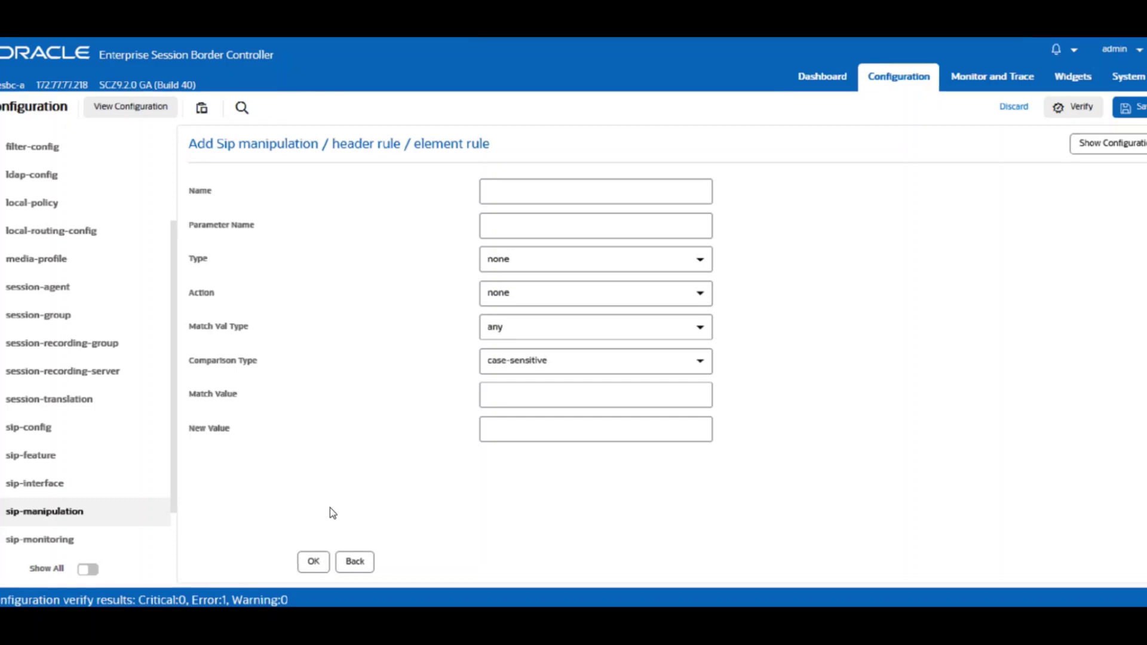
click(546, 187)
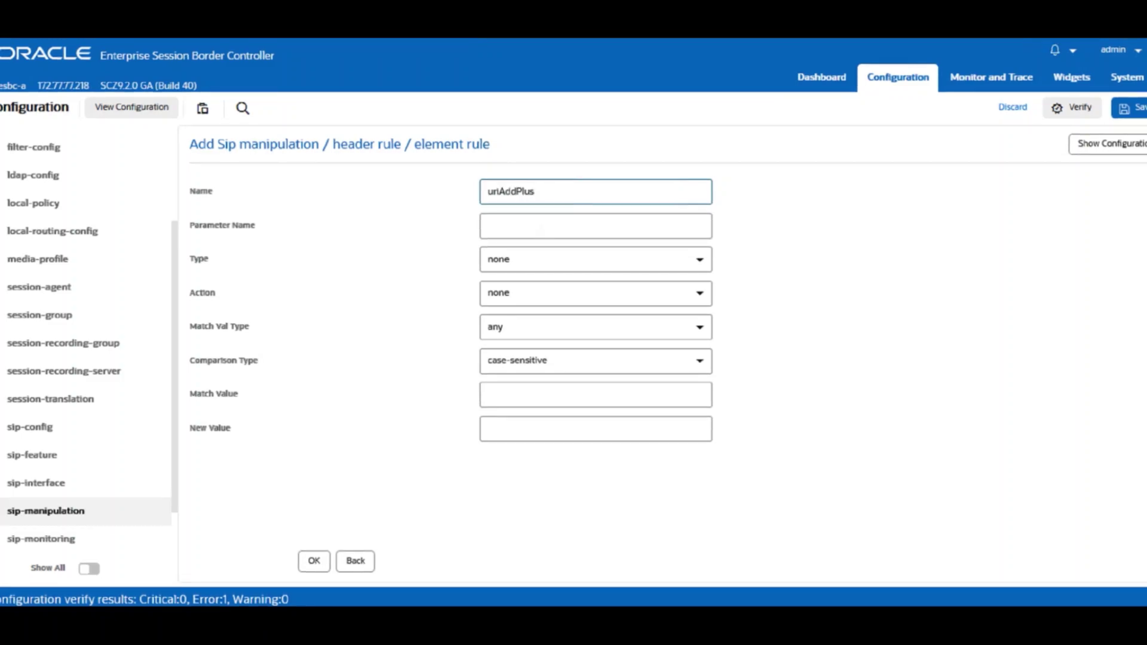
click(553, 266)
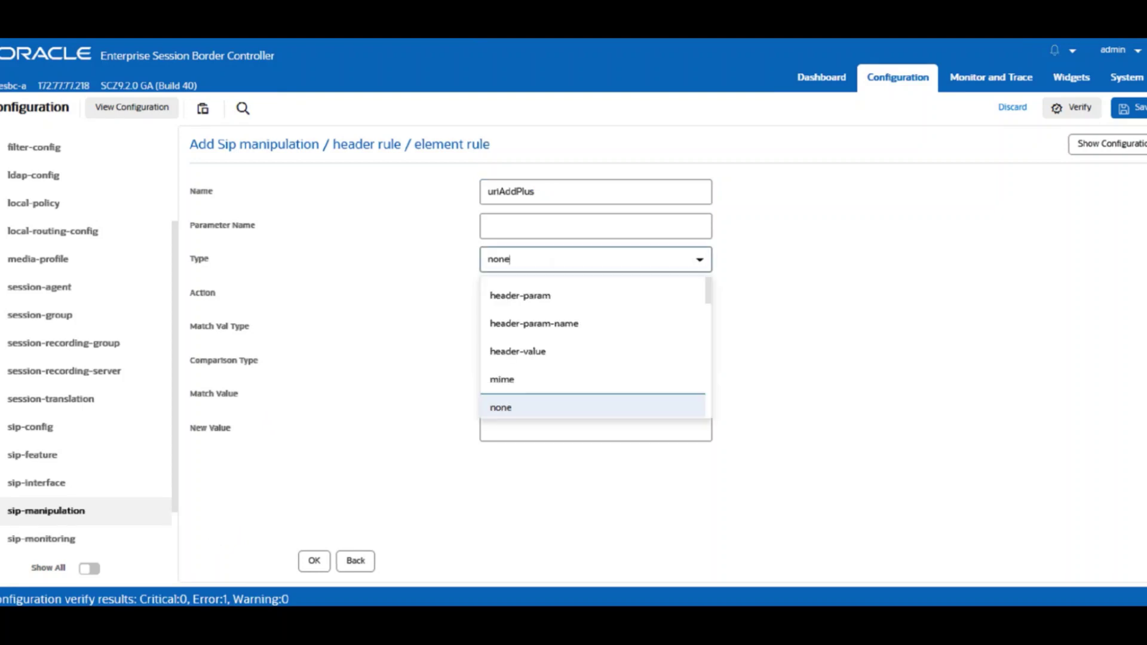
scroll(578, 346, down, 3)
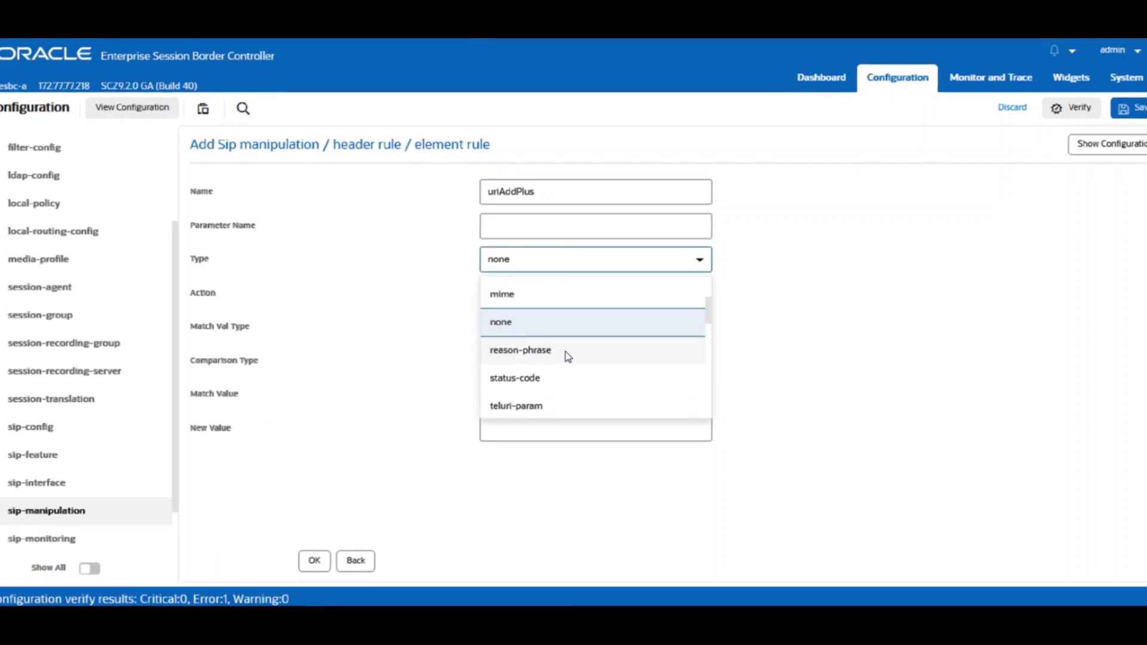
scroll(562, 356, down, 5)
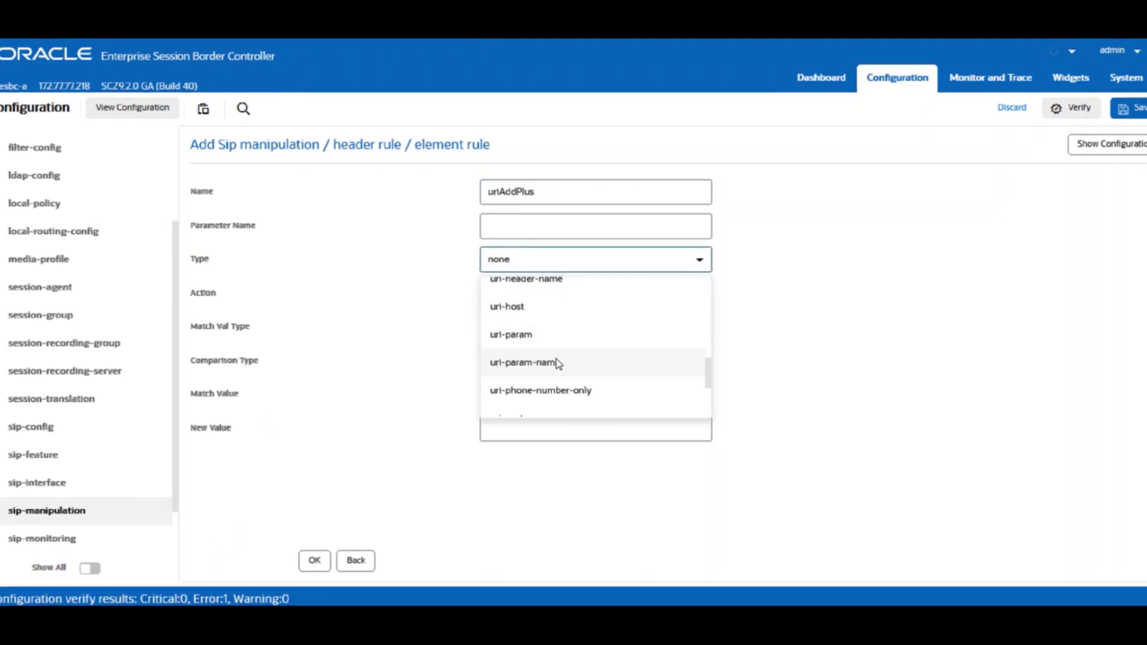
scroll(544, 367, down, 2)
click(525, 350)
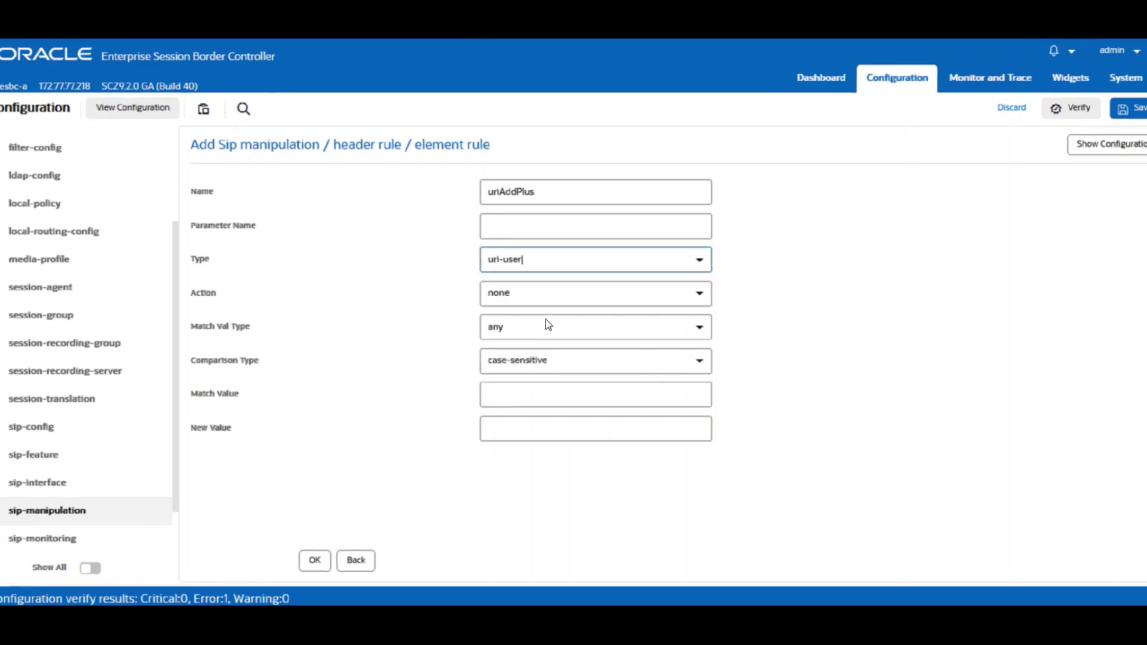
- Set the uriAddPlus rule's action to replace and its new value to "+"+$ORIGINAL, and confirm the element rule
click(592, 293)
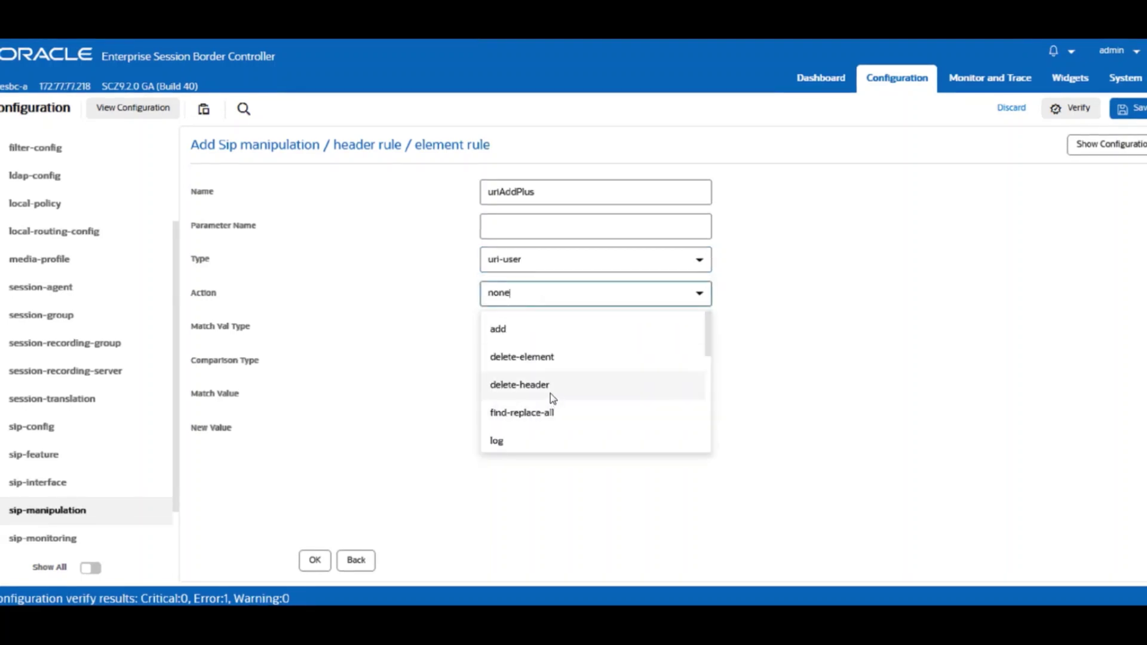
scroll(571, 395, down, 2)
scroll(544, 400, down, 2)
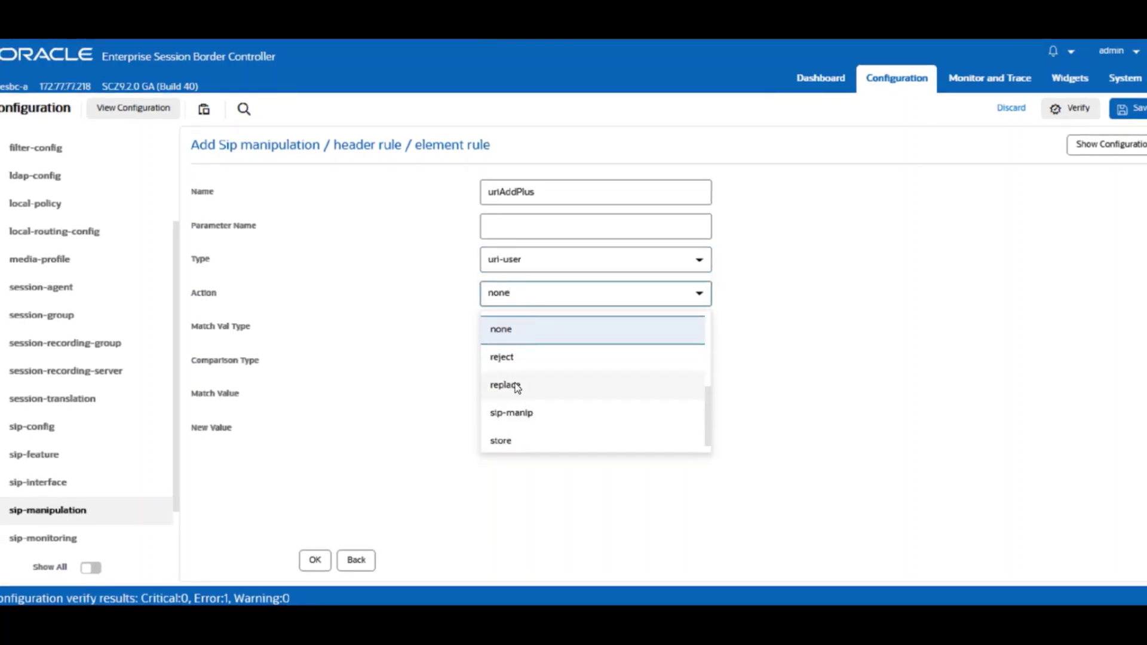
click(517, 387)
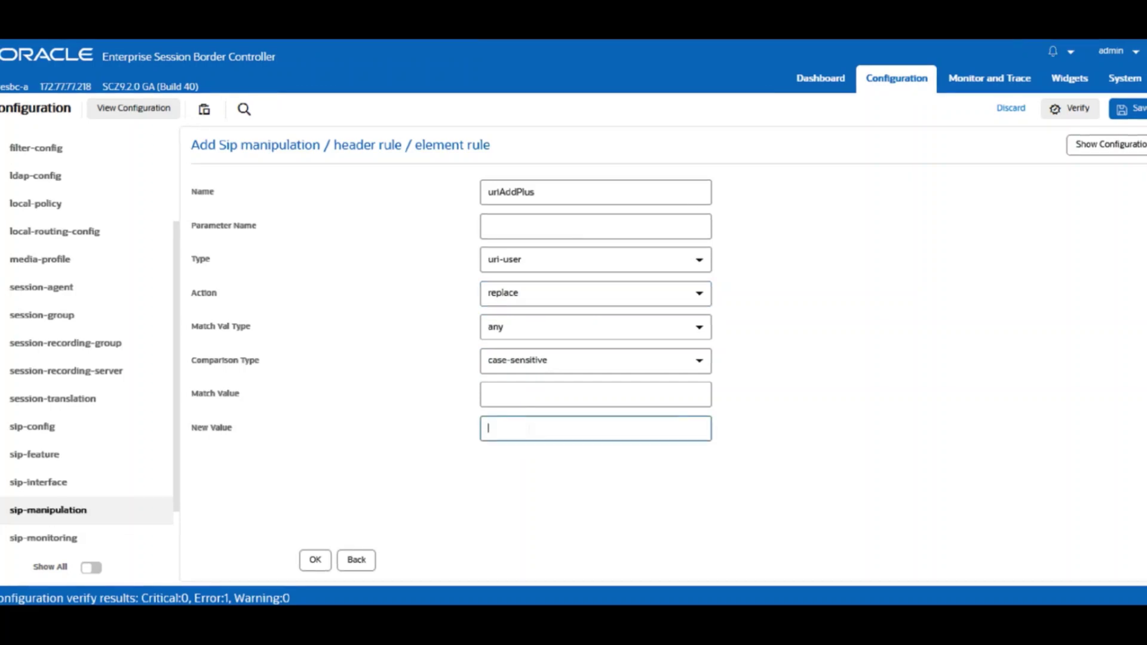
text(Change_to_userandhost)
key(ctrl+z)
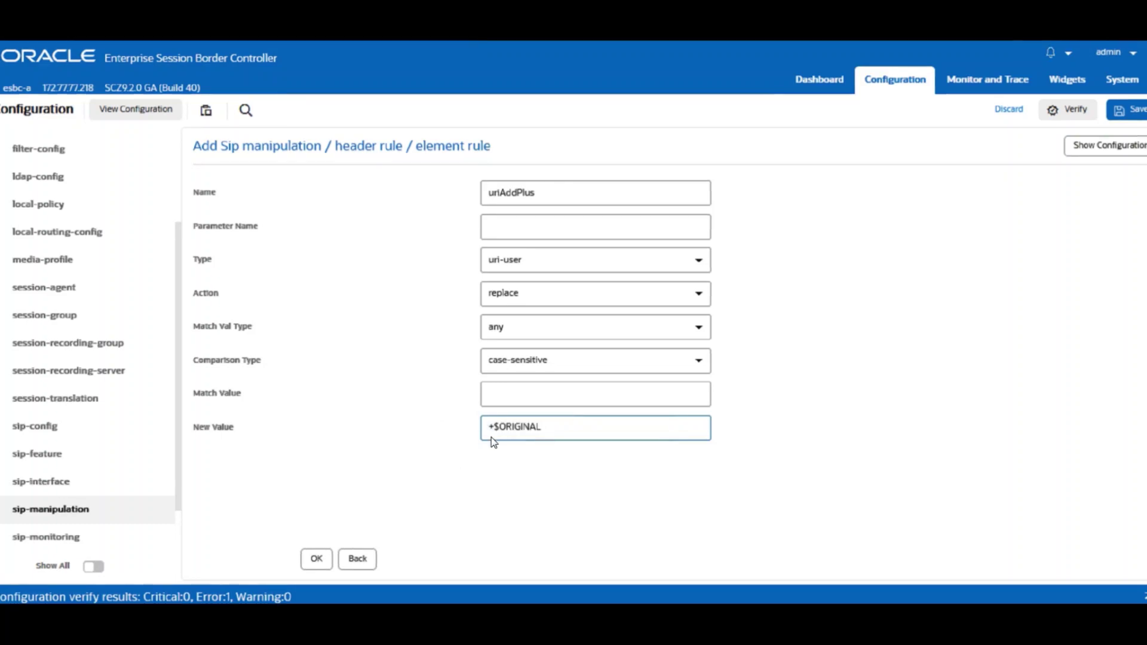
text("+)
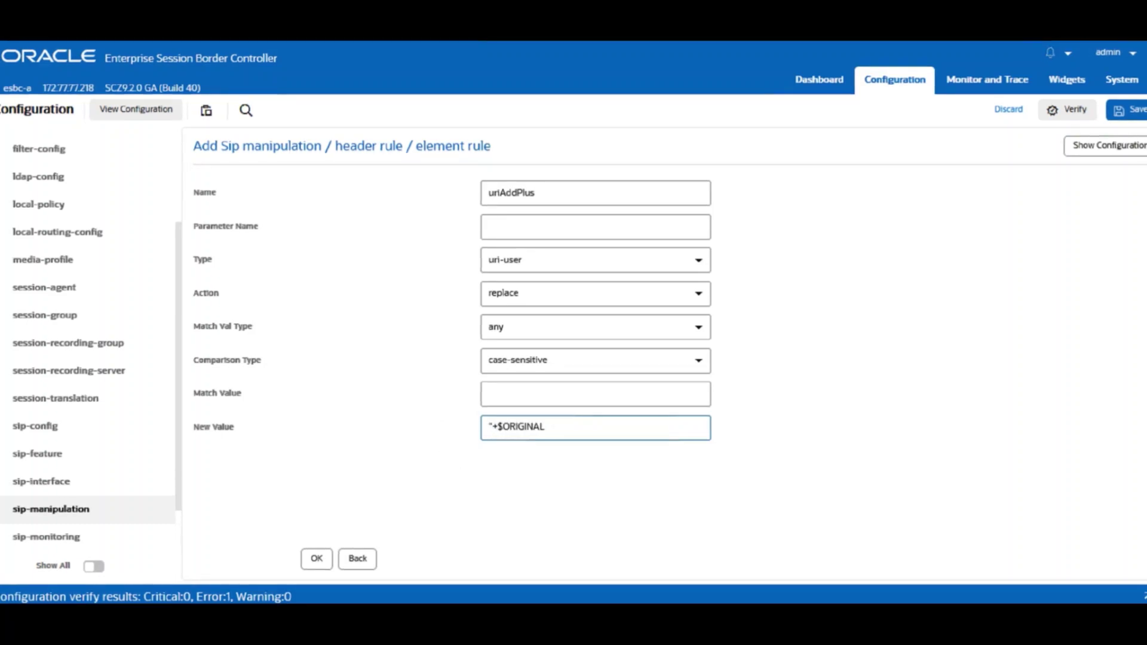
text(")
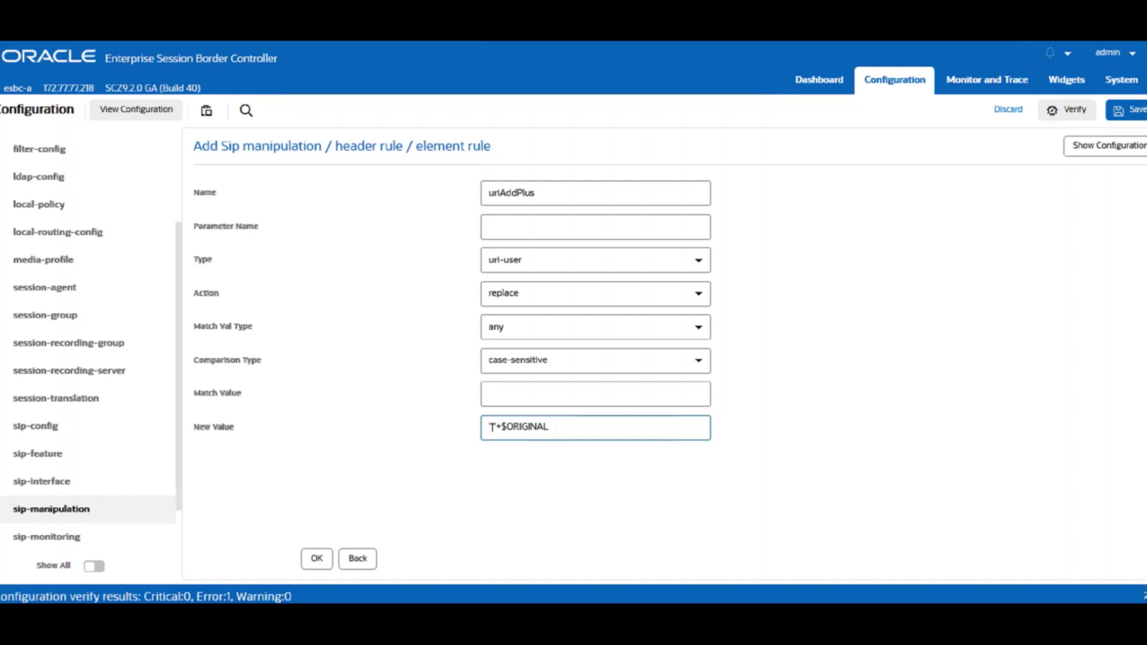
text(+)
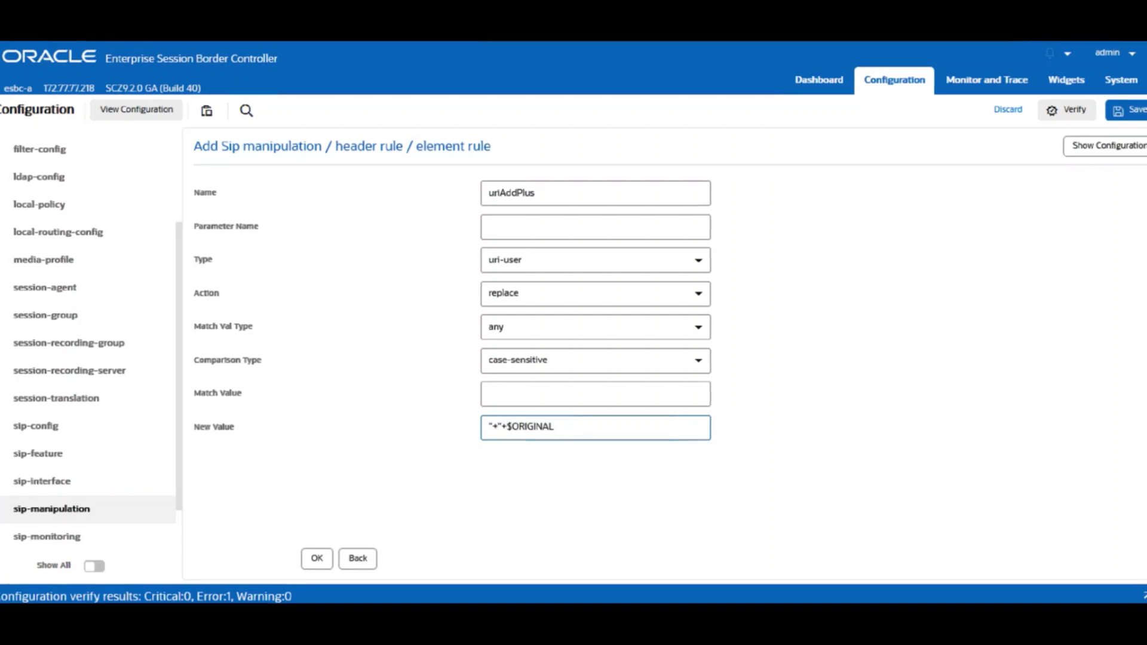
click(323, 557)
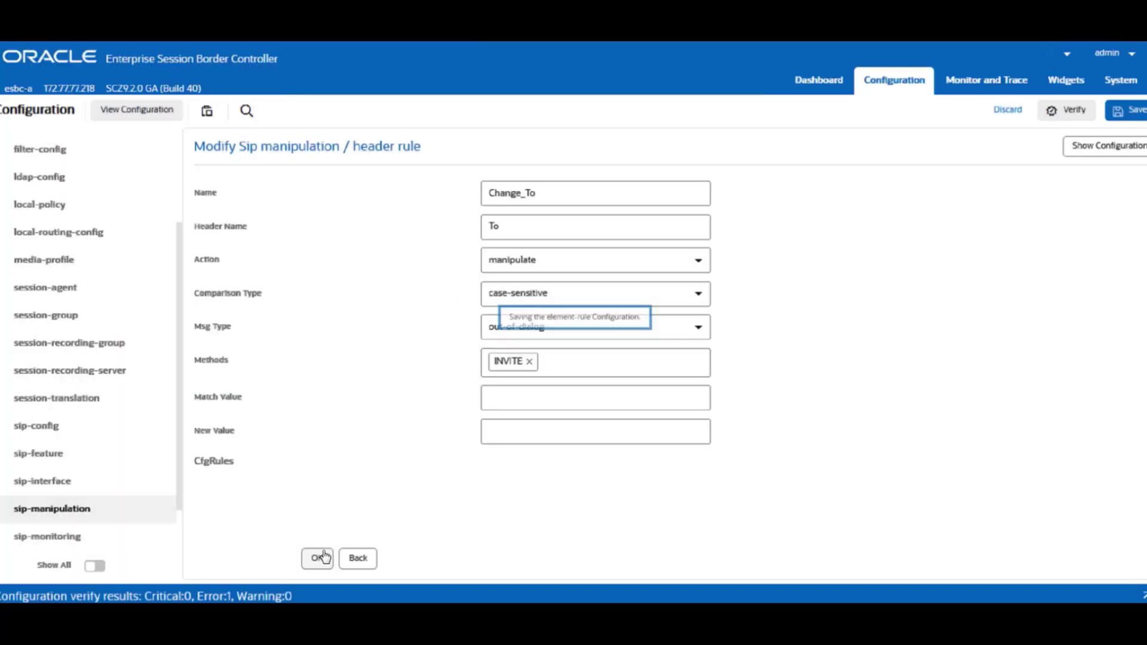
- Save and activate the configuration, and make a test call from the phone control application, ending it on the Cisco IP phone
click(1136, 114)
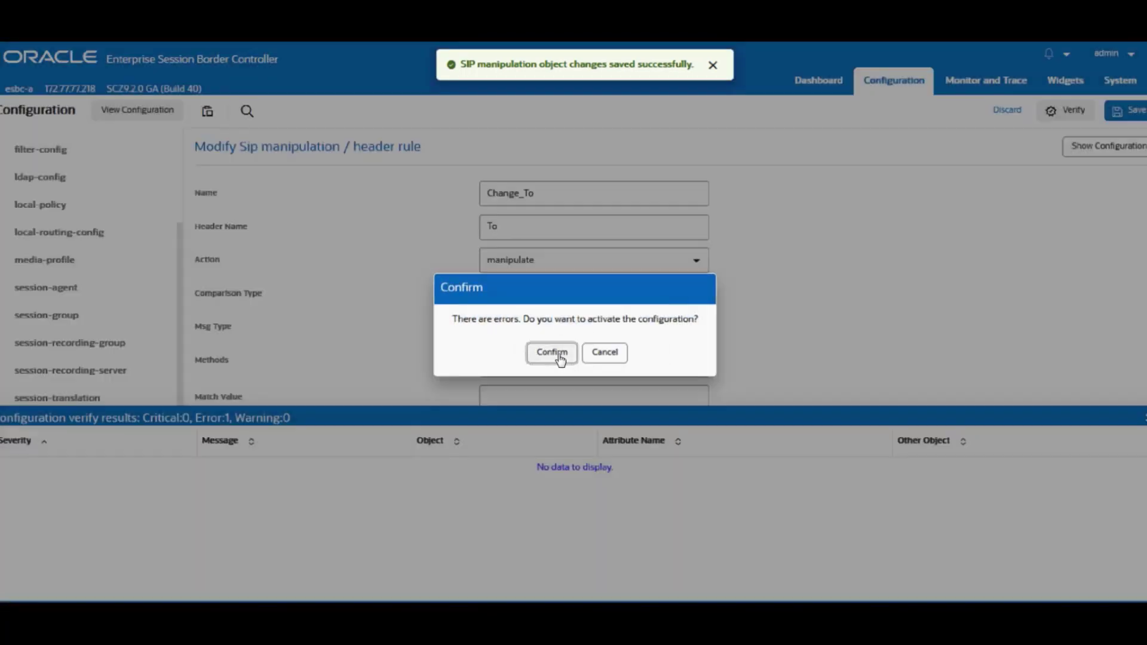
click(559, 354)
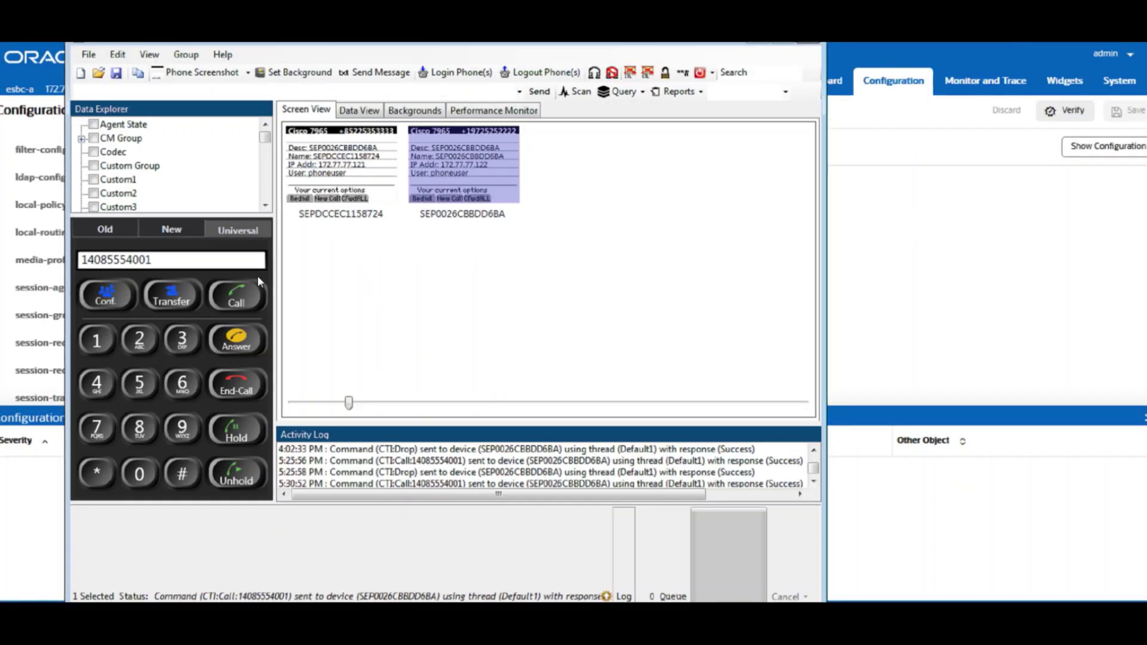
click(236, 295)
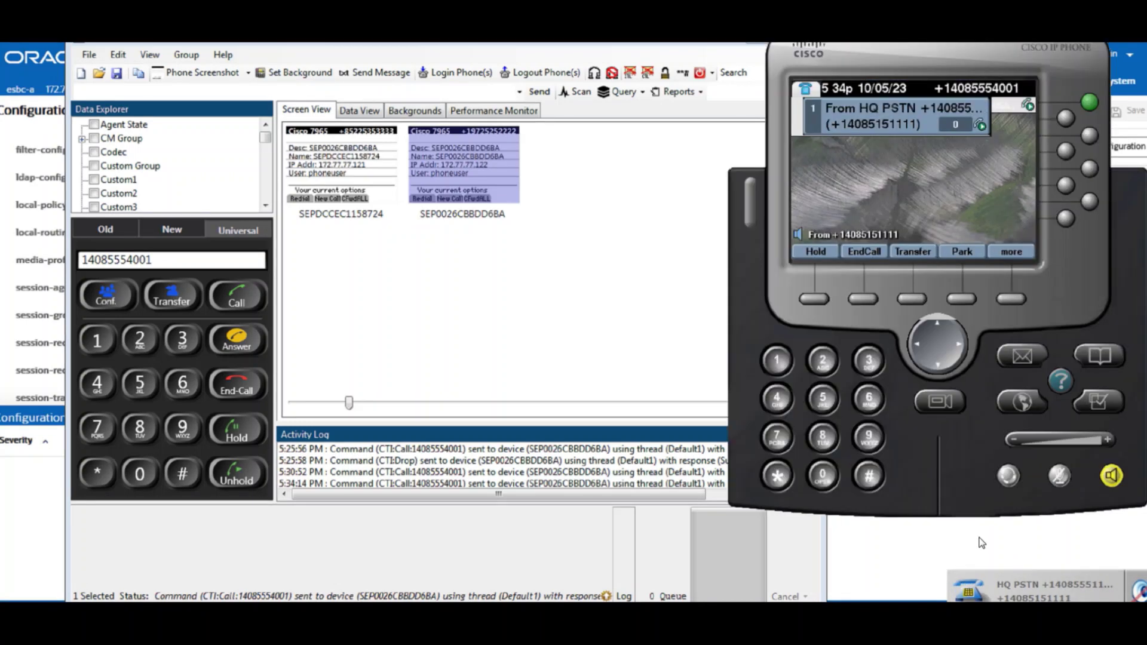
click(1112, 477)
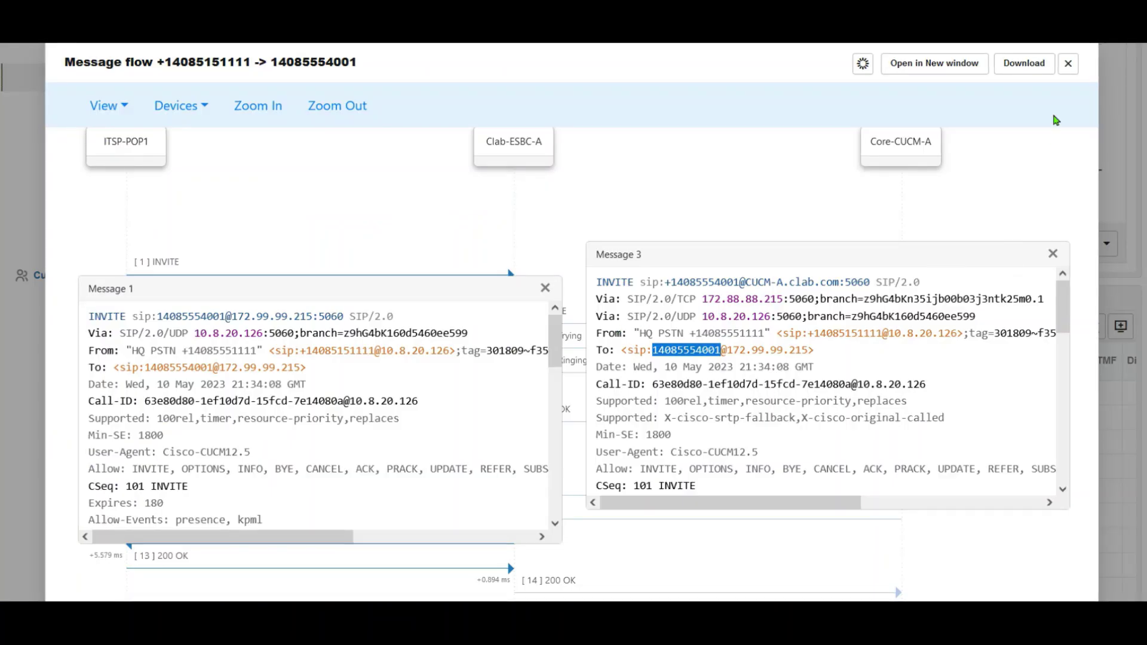
- Close the old message flow in the call monitoring page, refresh the recent calls and open the message flow of the newest test call
click(1068, 63)
click(923, 117)
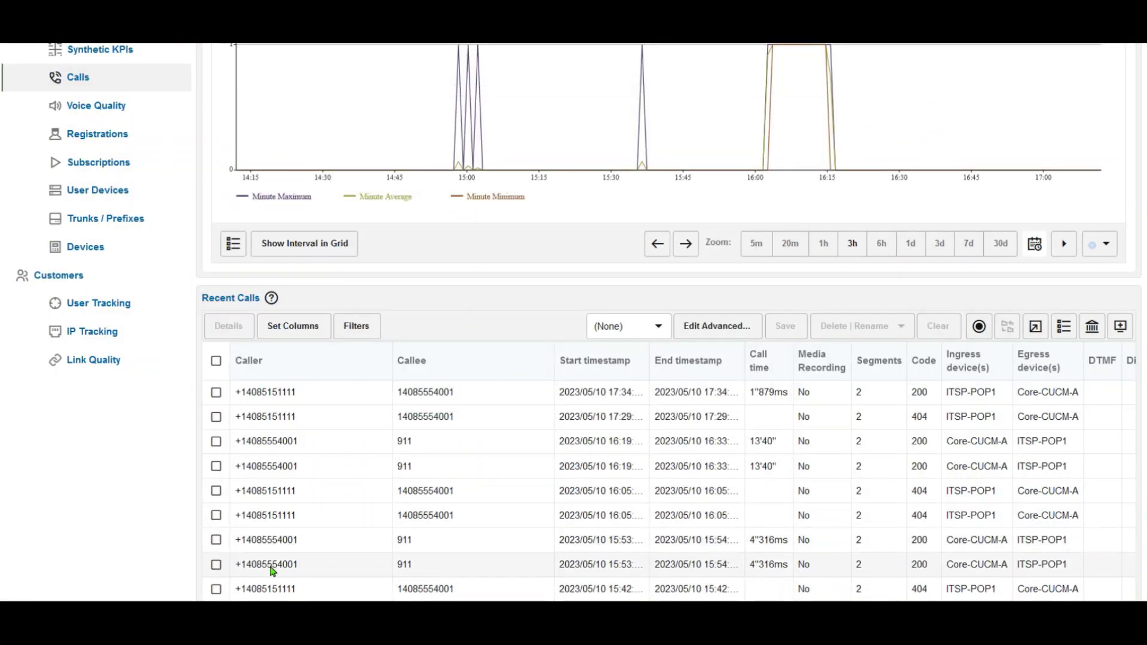
scroll(203, 535, down, 2)
click(243, 552)
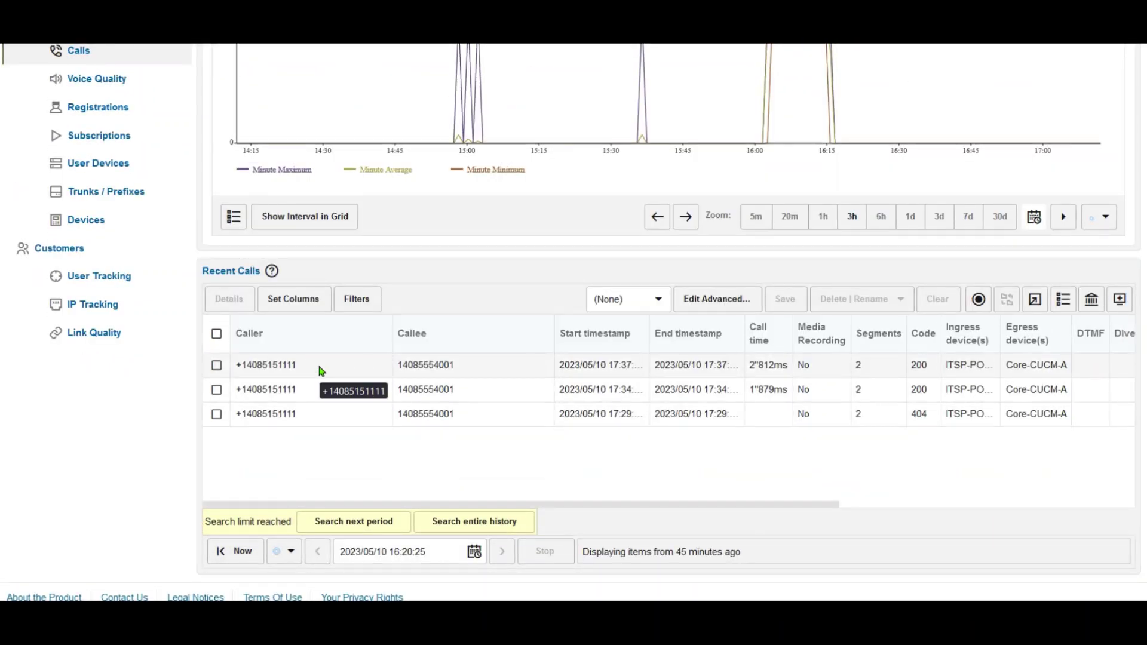
click(320, 368)
double_click(348, 368)
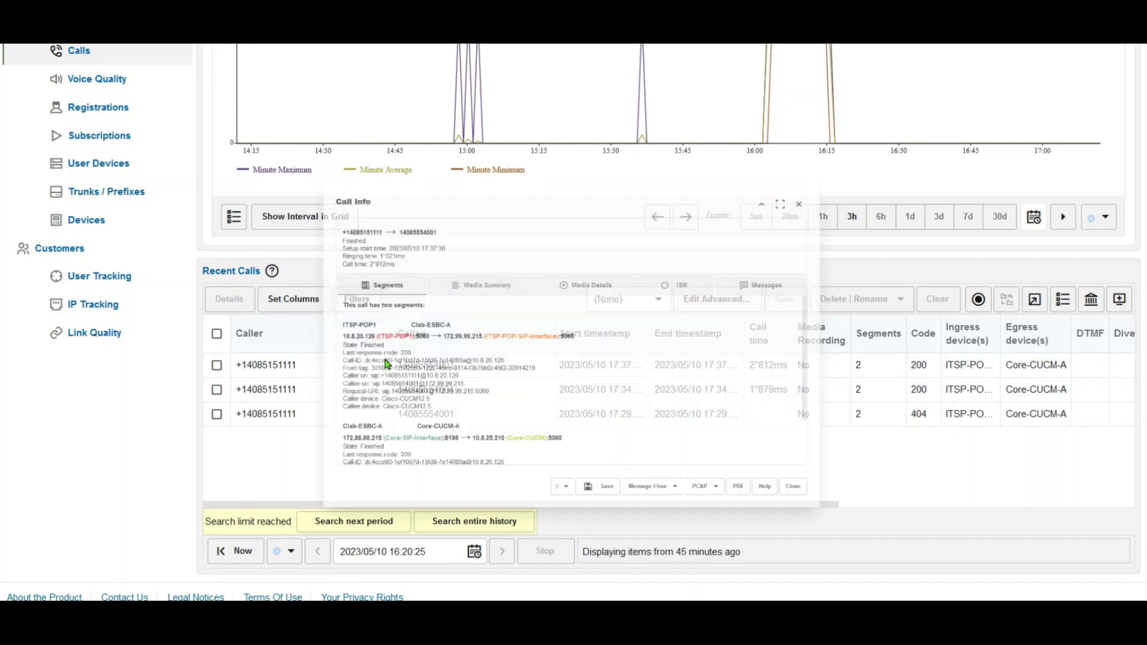
click(728, 549)
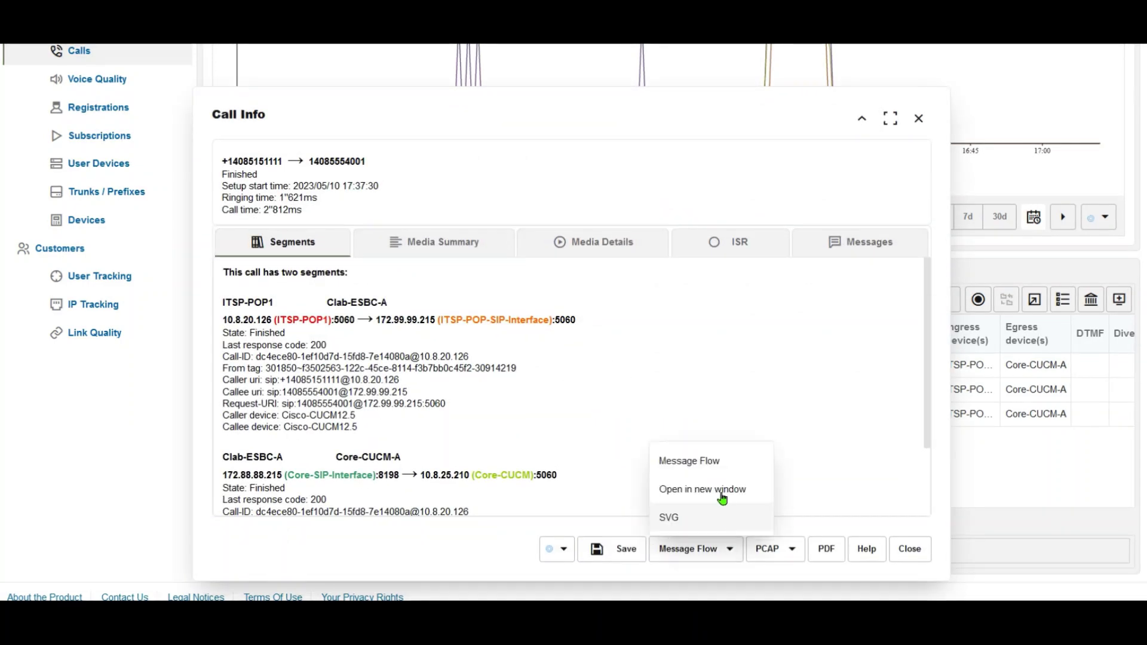
click(706, 461)
- Open the INVITE sent to Core-CUCM-A and check the user part of the To header against the request-URI
click(566, 314)
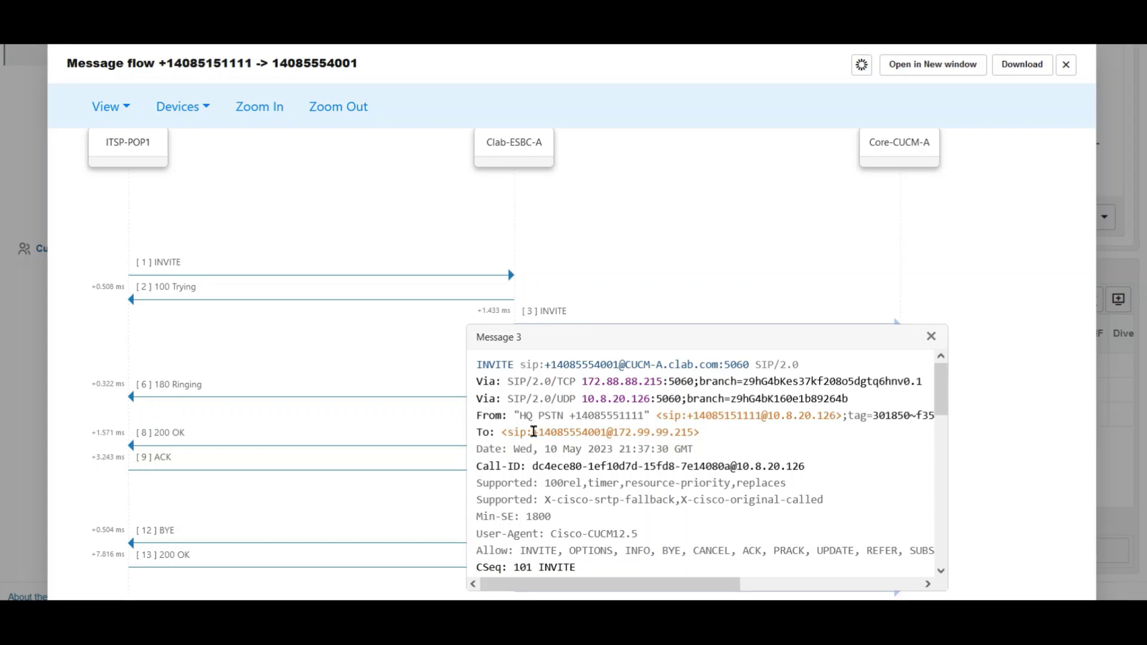
drag(532, 431, 573, 432)
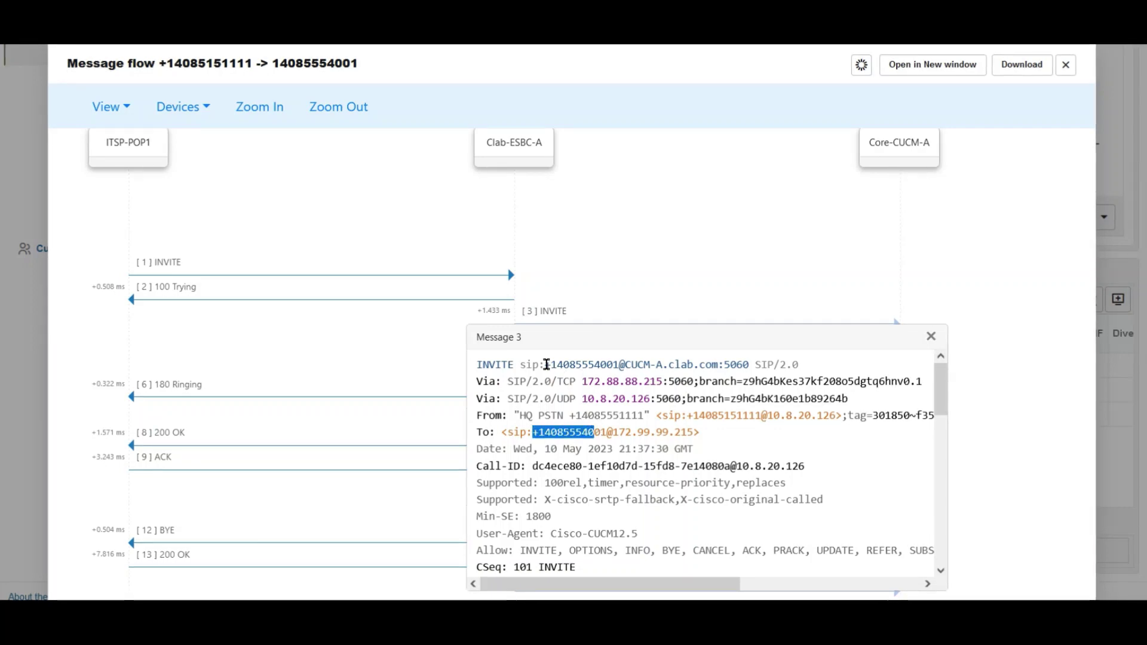
drag(544, 364, 612, 364)
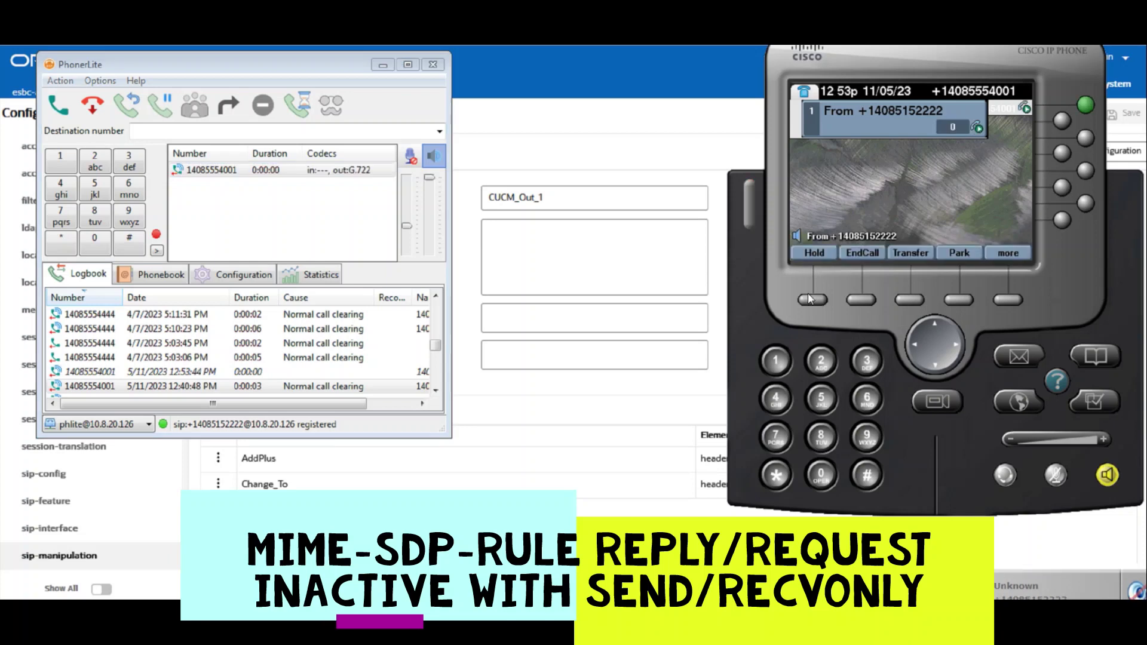
- Put the active PhonerLite call on hold and open its message flow from the refreshed recent calls list in the call monitoring page
click(161, 109)
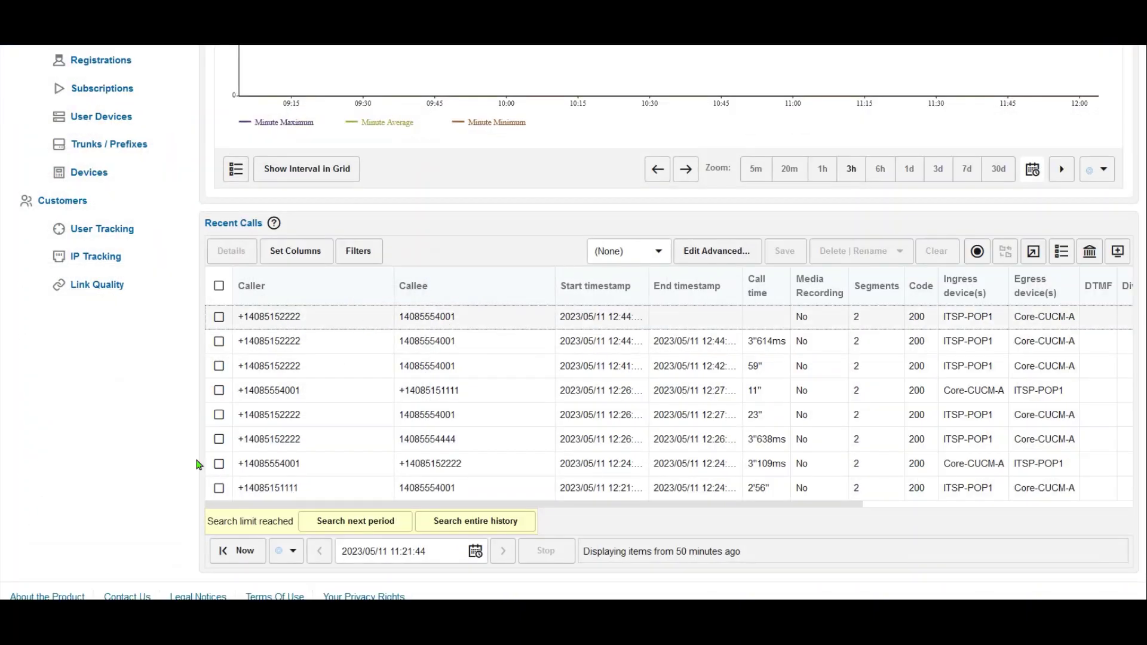
click(231, 549)
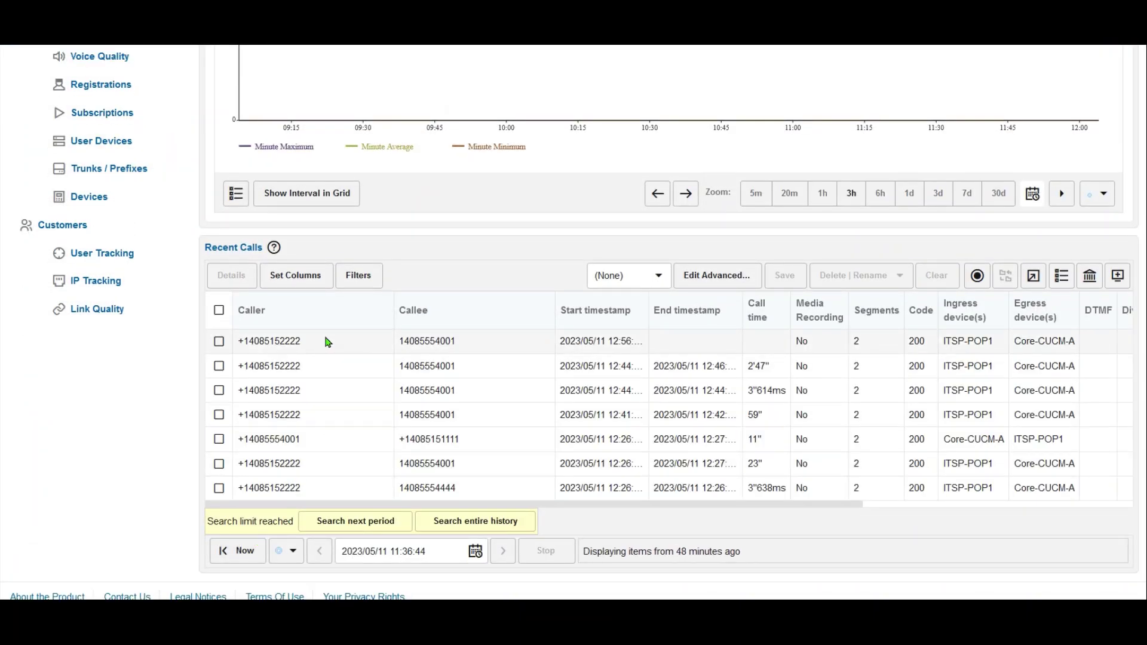
scroll(328, 342, up, 1)
click(324, 367)
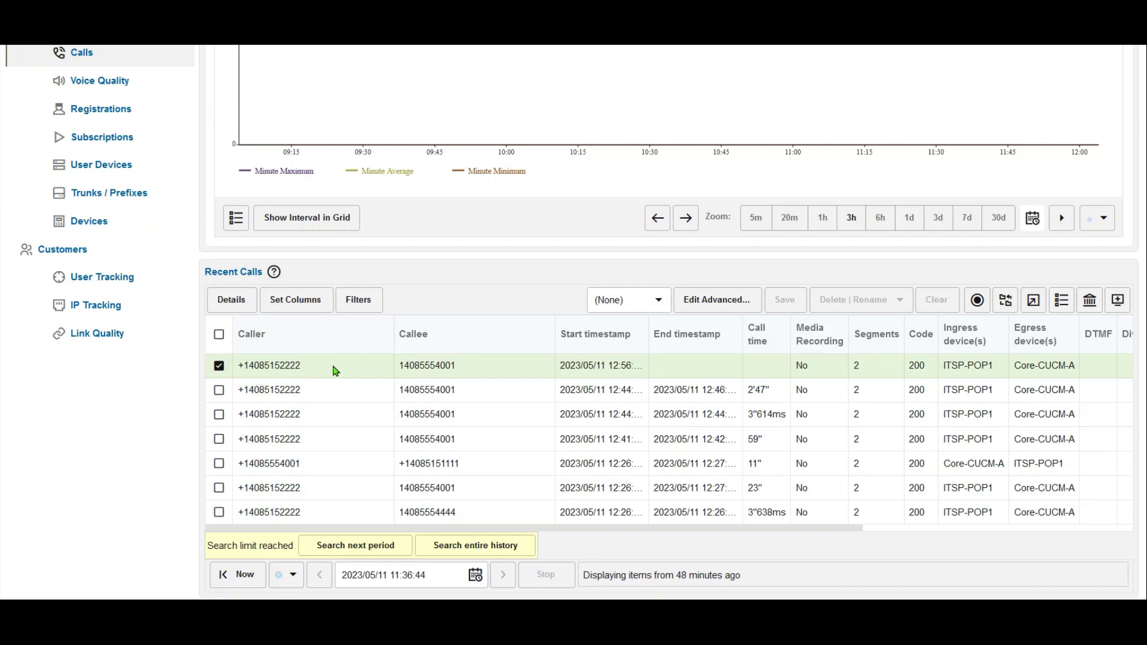
double_click(400, 361)
click(698, 542)
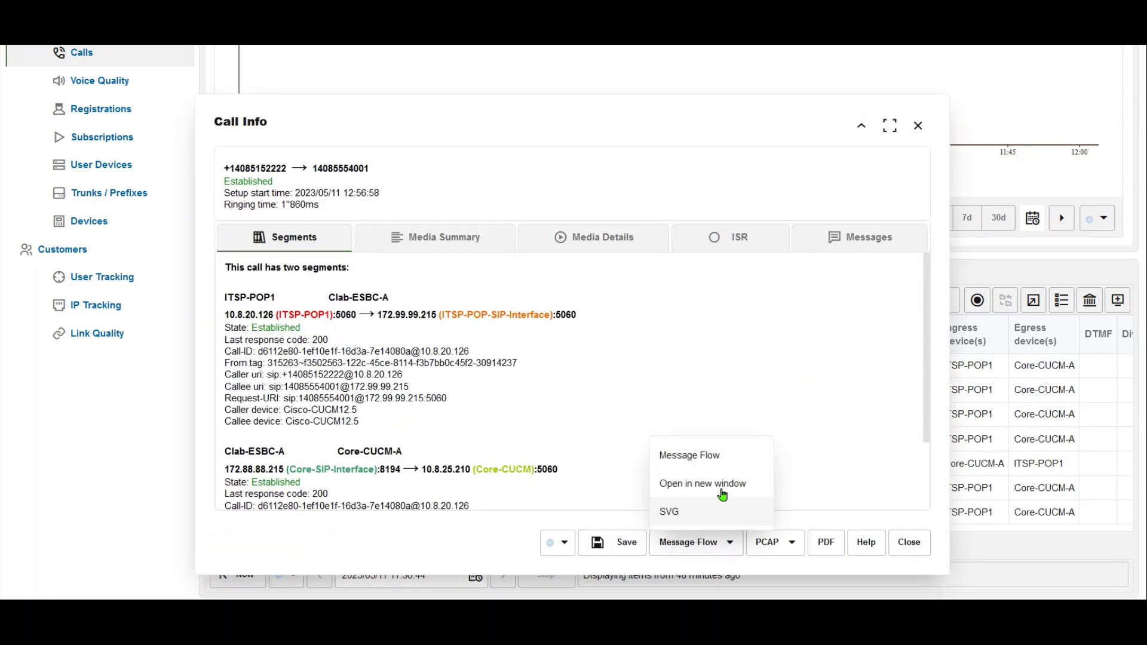
click(715, 464)
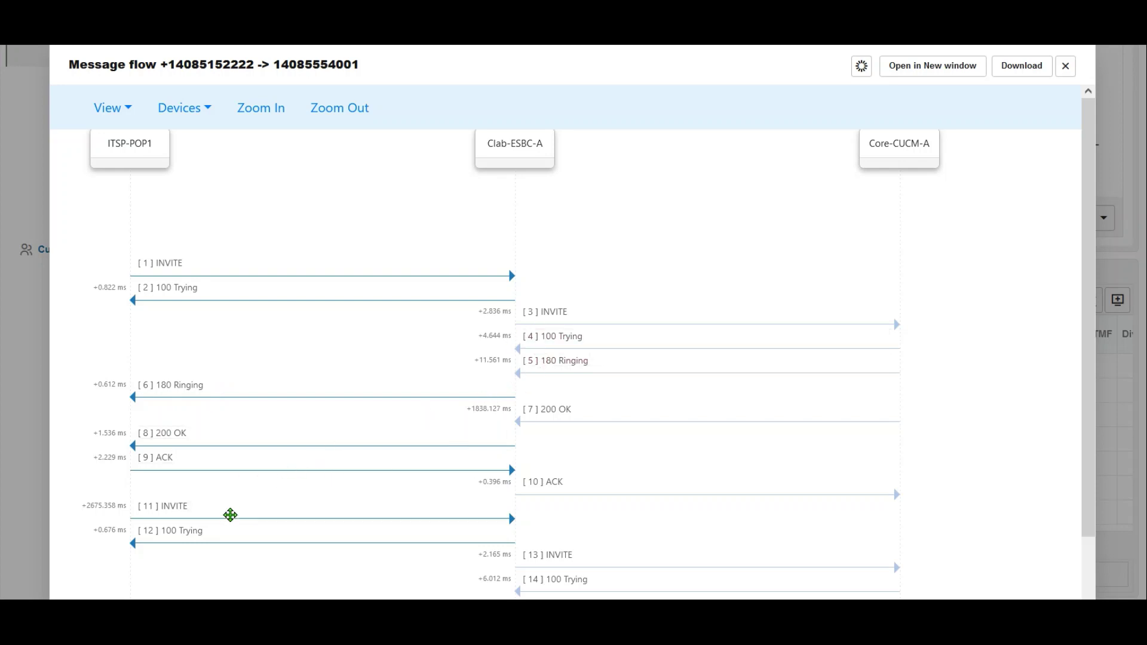
- Open INVITE message 11 from ITSP-POP1 and check the media direction attribute in its SDP
click(226, 510)
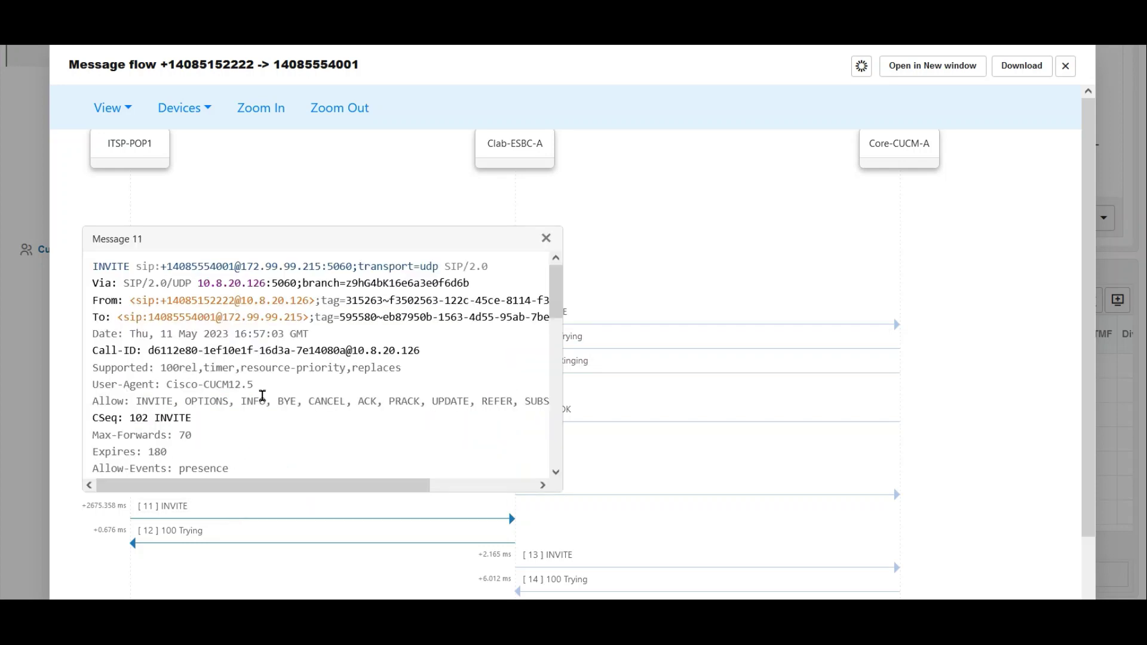
scroll(258, 401, down, 5)
scroll(256, 406, down, 3)
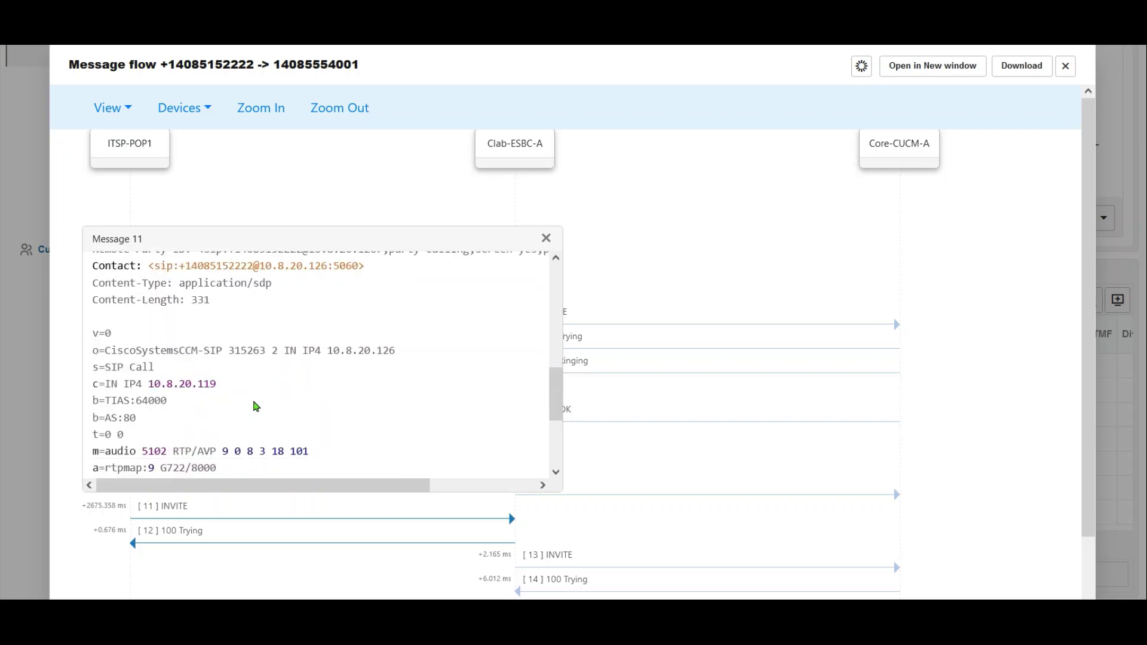
scroll(211, 382, down, 3)
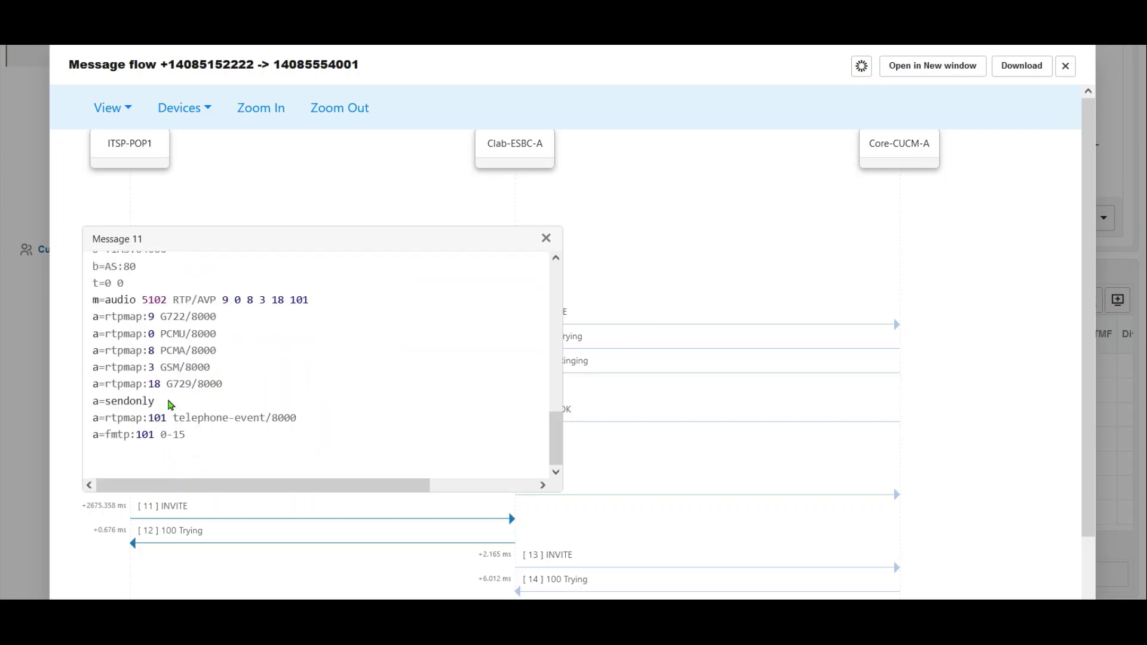
drag(171, 405, 92, 406)
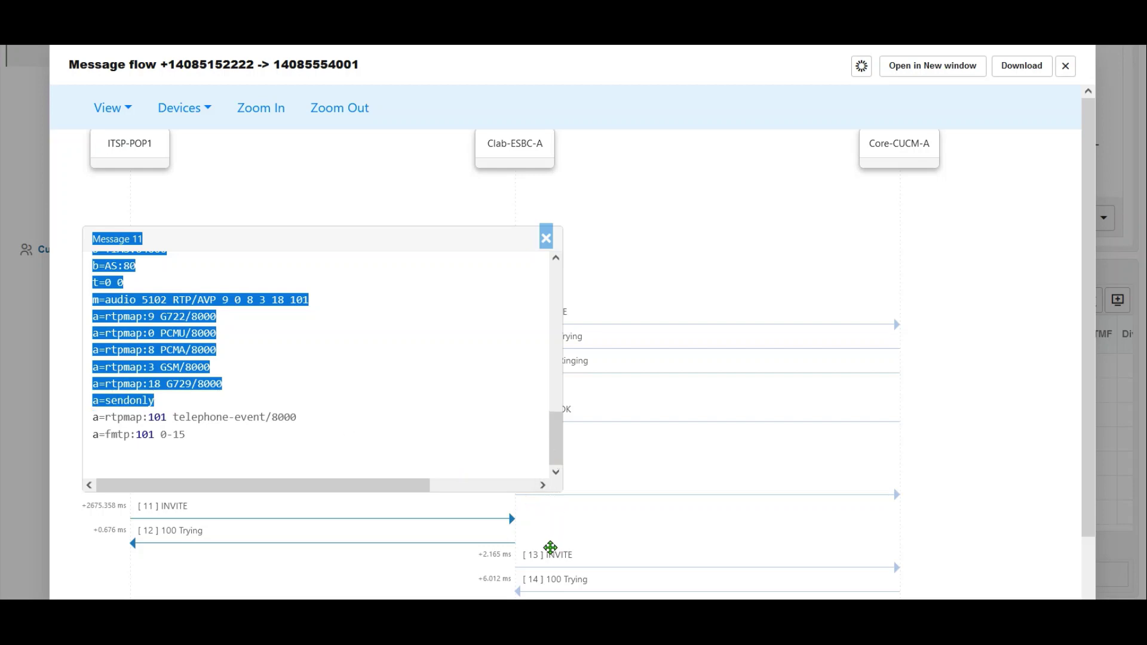
- Open INVITE message 13 sent to Core-CUCM-A beside the first message and check its SDP media direction attribute
click(564, 558)
drag(587, 294, 722, 282)
scroll(770, 418, down, 10)
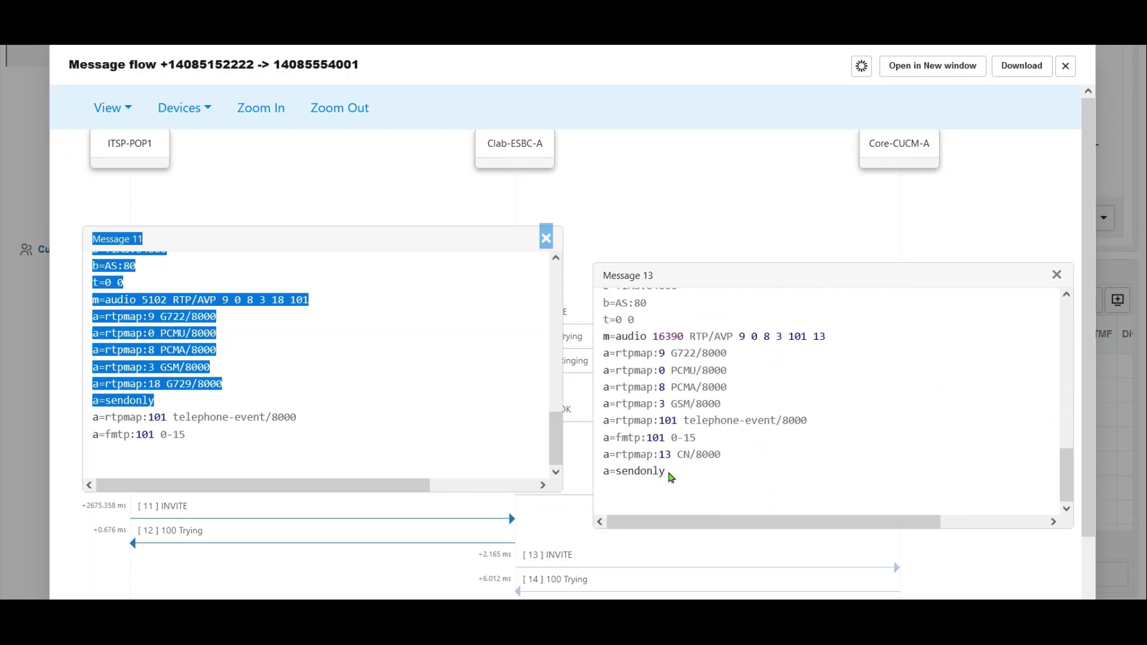
drag(671, 477, 603, 472)
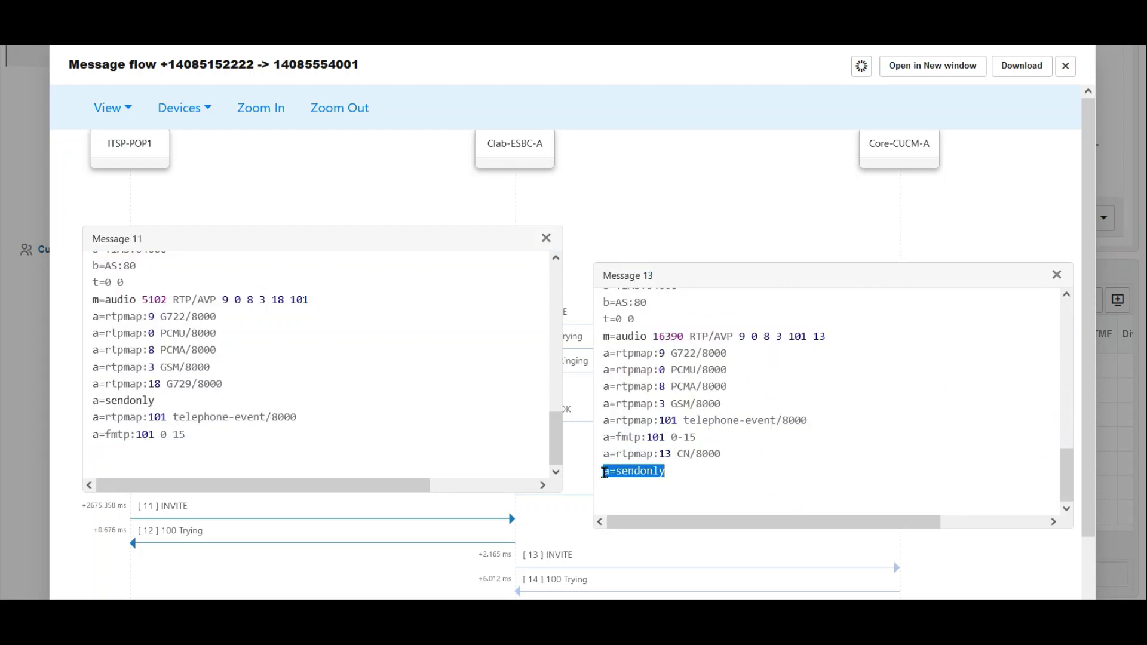
- Open 200 OK message 15 from Core-CUCM-A and check the media direction attribute in its SDP
scroll(1066, 526, down, 2)
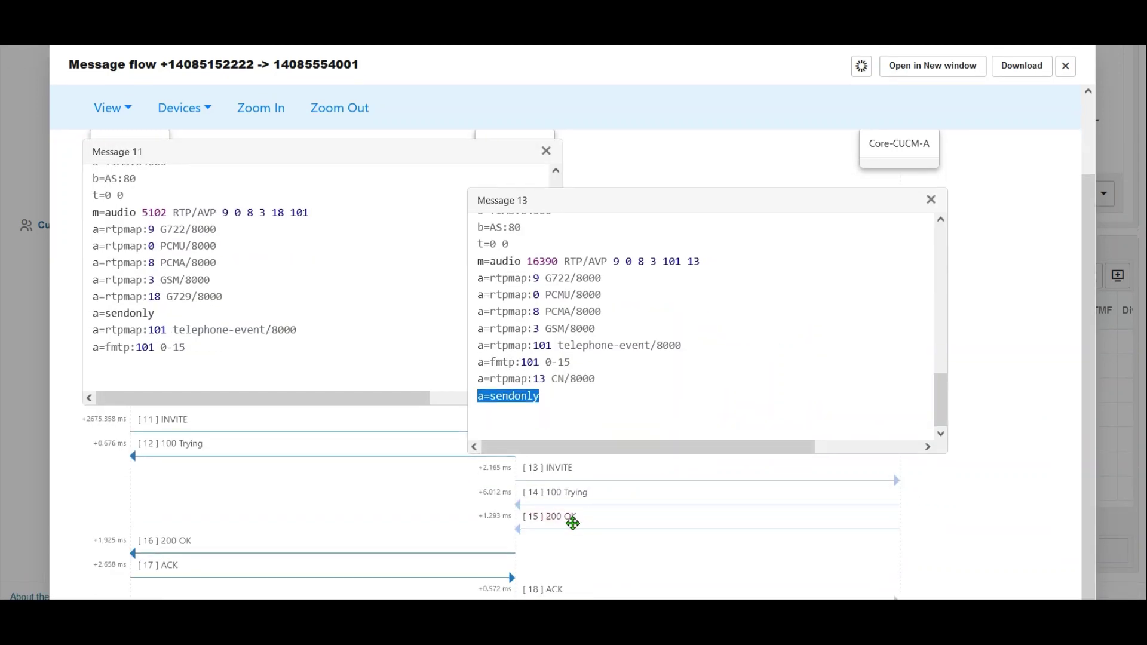
mouse_move(573, 528)
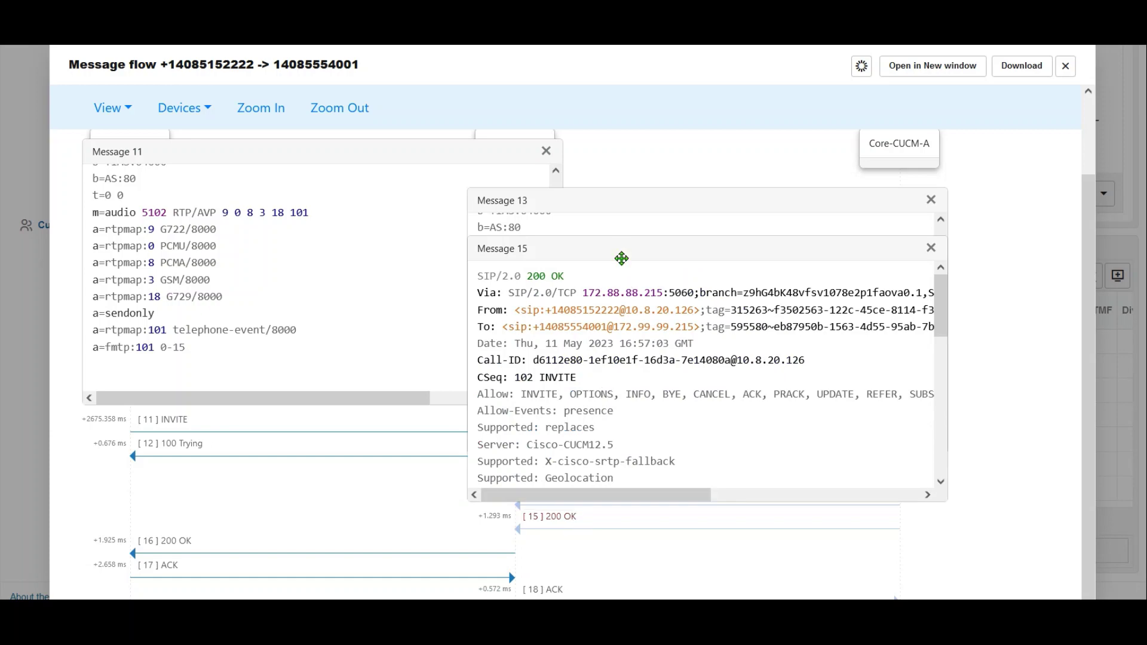
drag(619, 256, 759, 307)
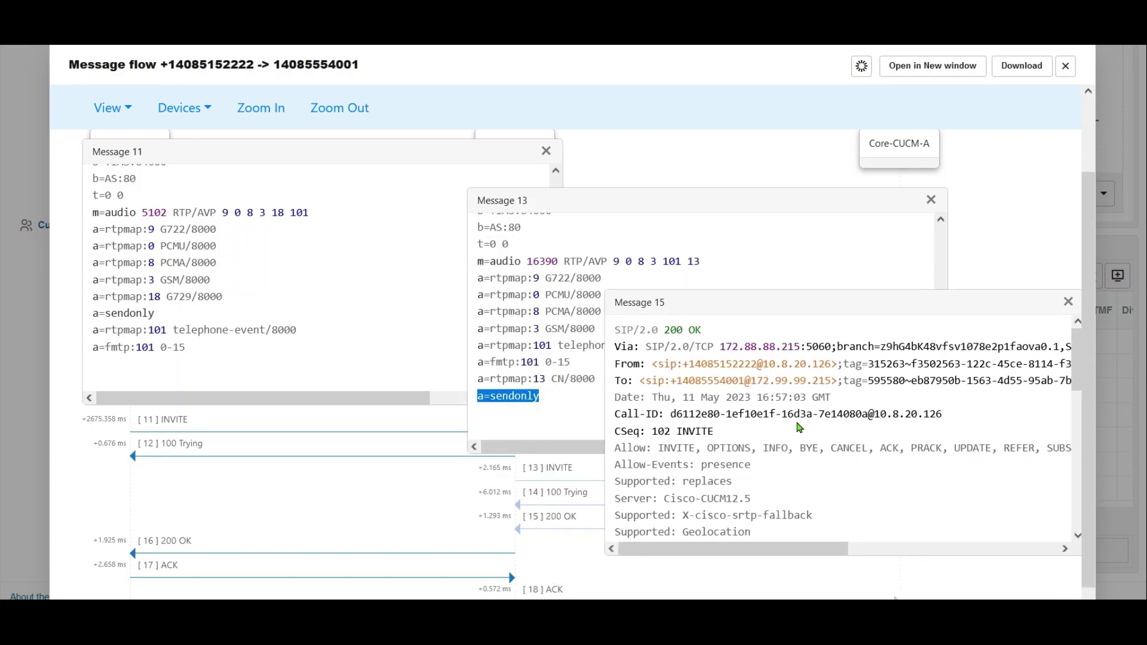
scroll(801, 430, down, 8)
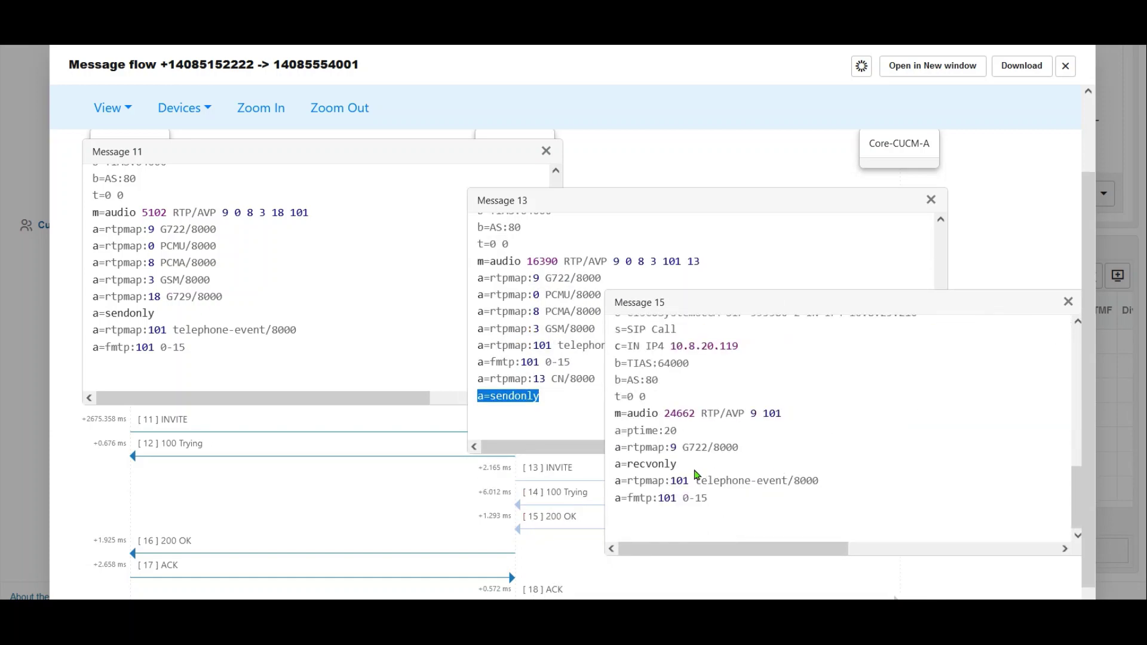
drag(681, 464, 615, 464)
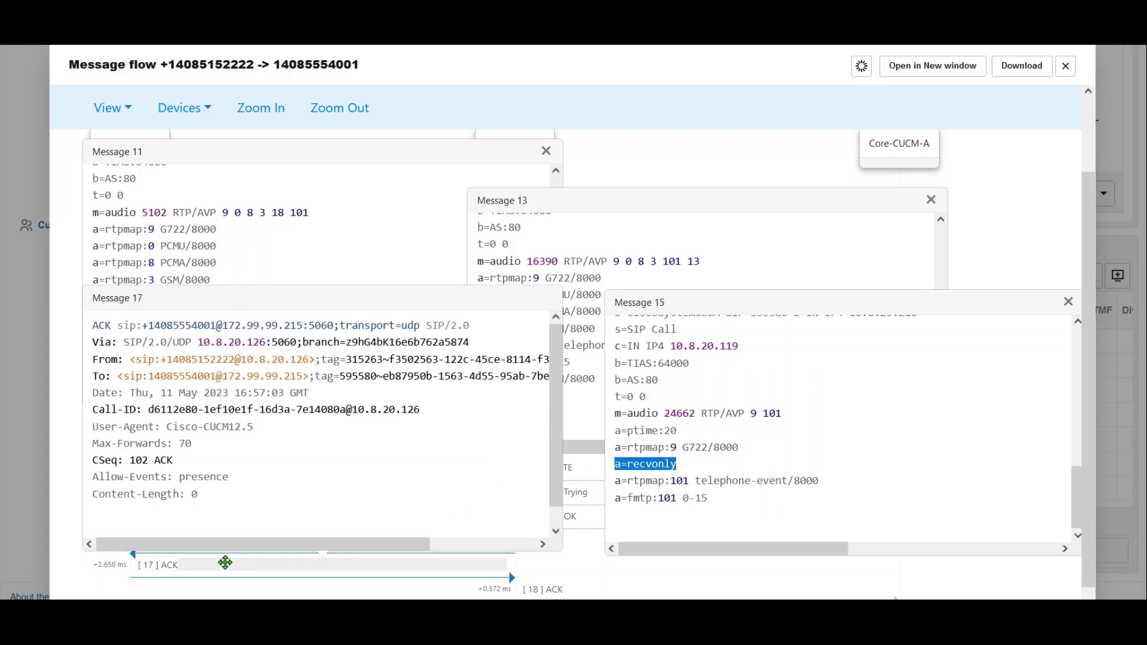
- Open 200 OK message 16 sent to ITSP-POP1 and check the media direction attribute in its SDP
mouse_move(240, 543)
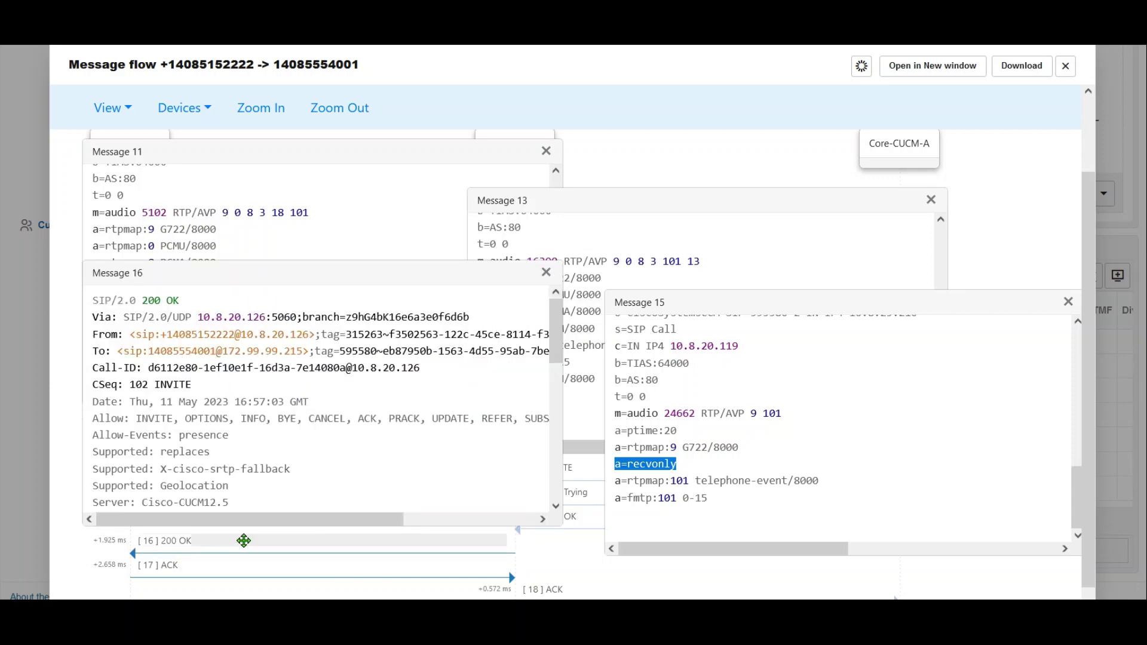
scroll(303, 432, down, 10)
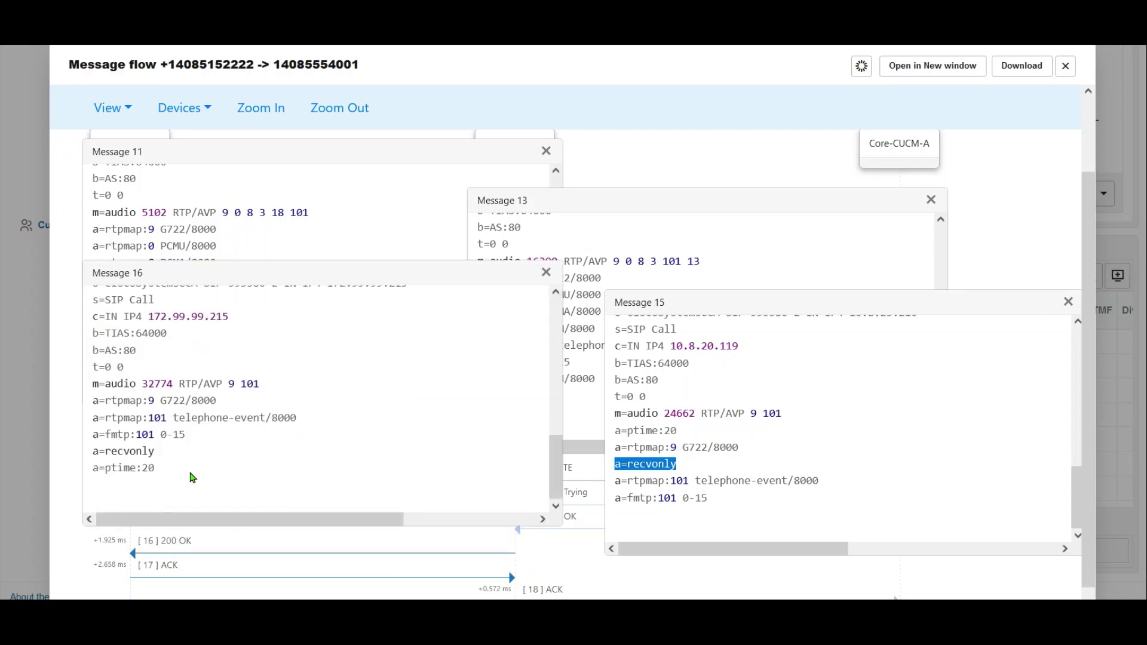
drag(164, 454, 254, 380)
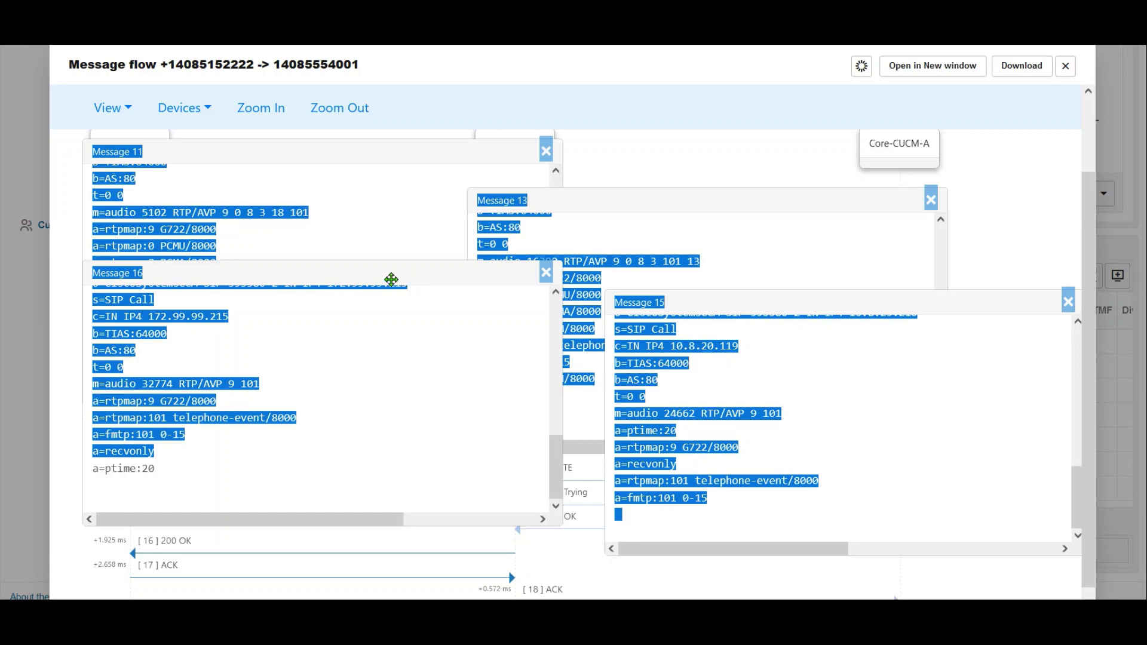
click(248, 431)
drag(160, 455, 94, 451)
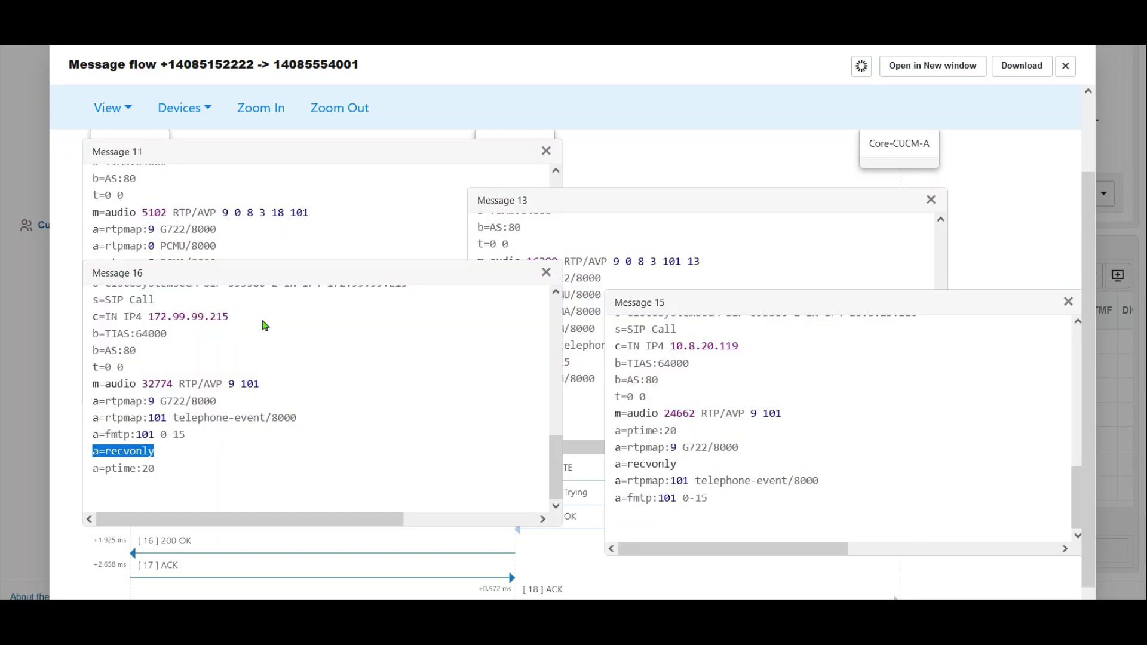
- Arrange messages 11, 13, 15 and 16 for comparison and compare the media direction attributes of the requests and responses
drag(307, 267, 297, 363)
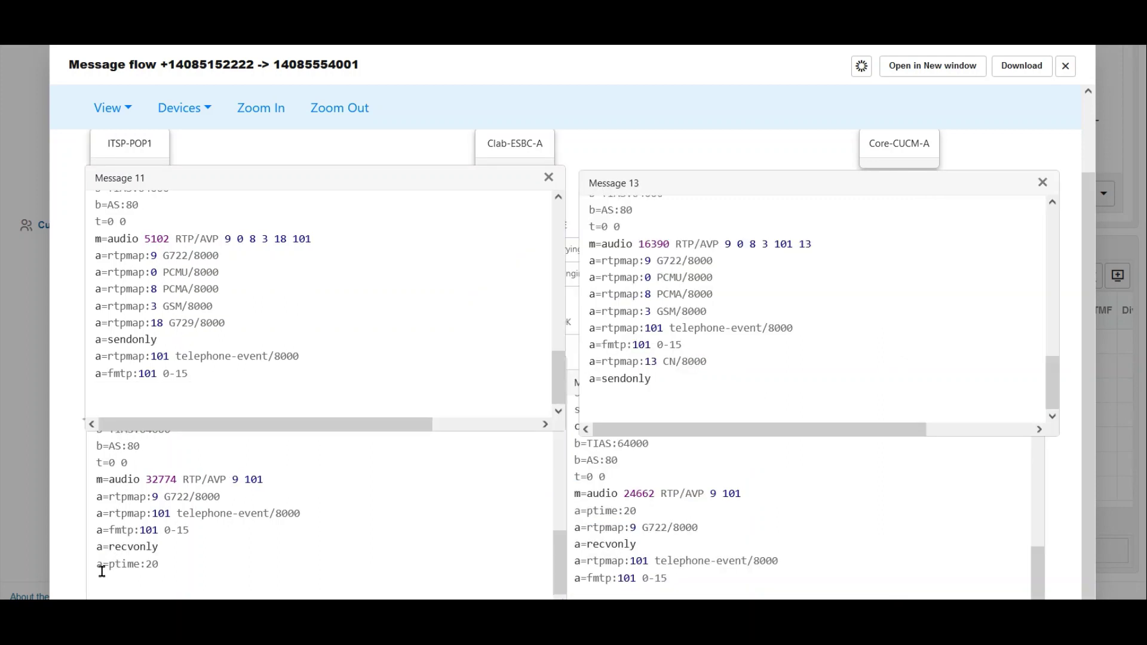
drag(155, 547, 115, 546)
drag(627, 545, 576, 545)
drag(126, 340, 176, 345)
drag(609, 381, 673, 388)
click(667, 382)
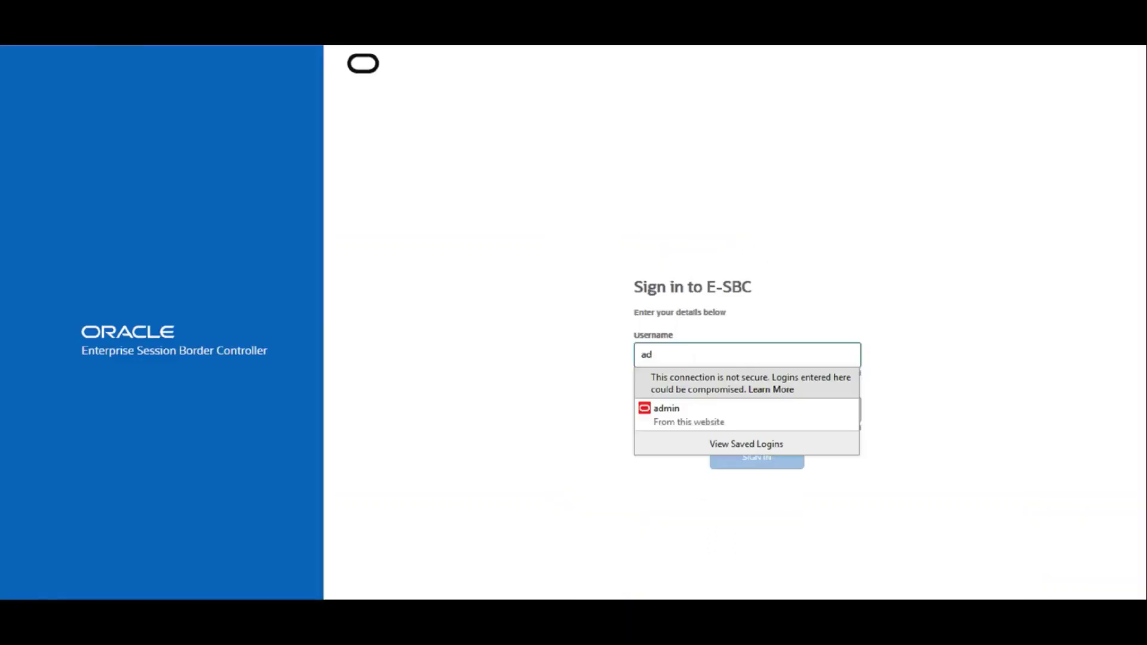
- Sign in to the Oracle E-SBC web interface as admin with the account password
text(min)
key(Tab)
key(ctrl+v)
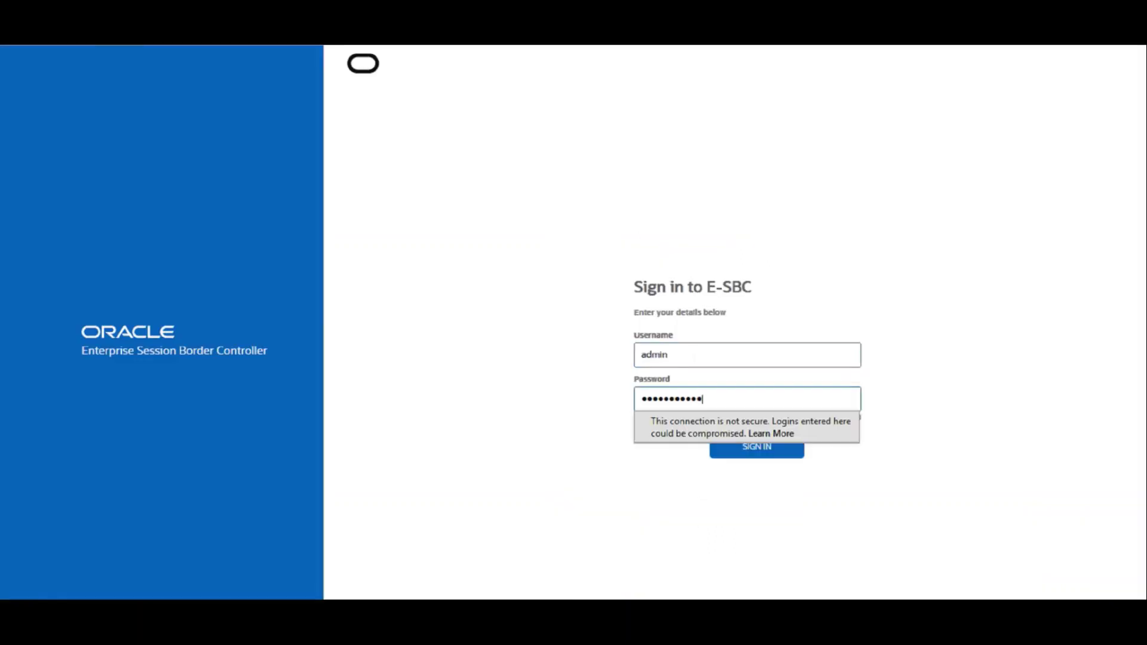
key(Return)
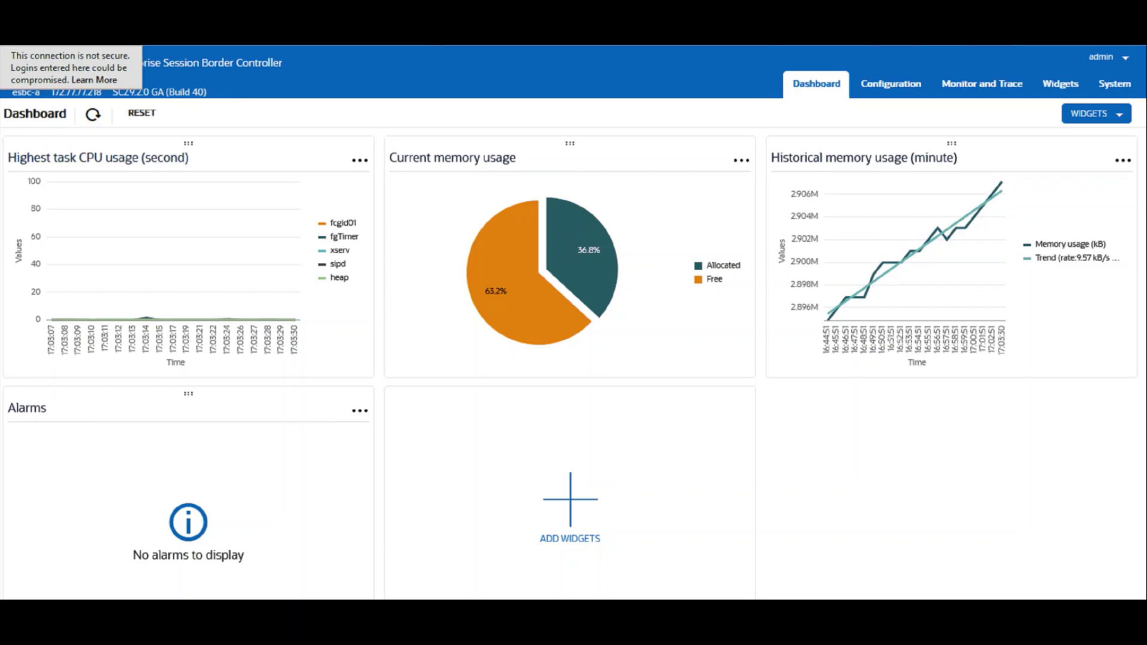
- Open the CUCM_Out_1 SIP manipulation for editing in the session-router configuration
click(898, 95)
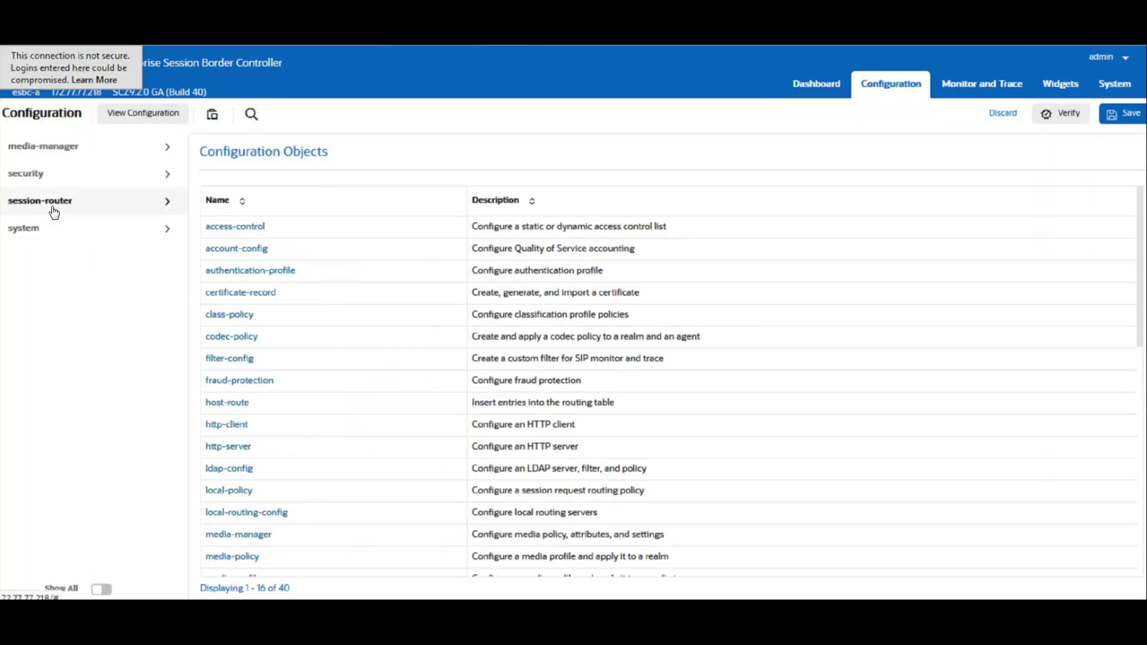
click(53, 209)
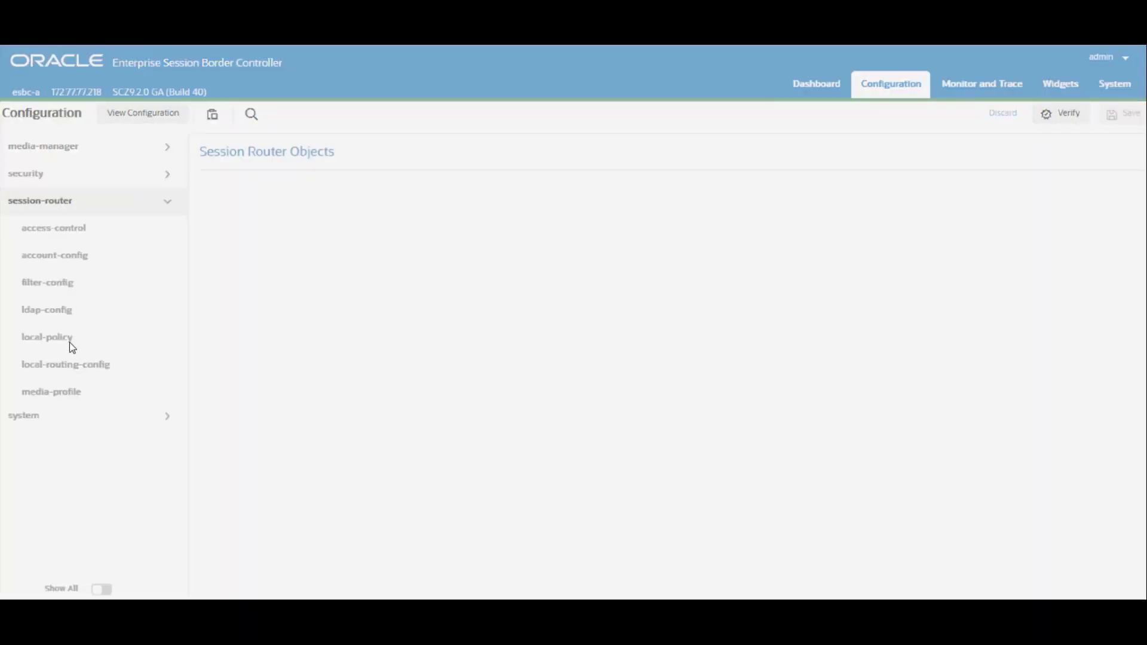
scroll(102, 455, down, 3)
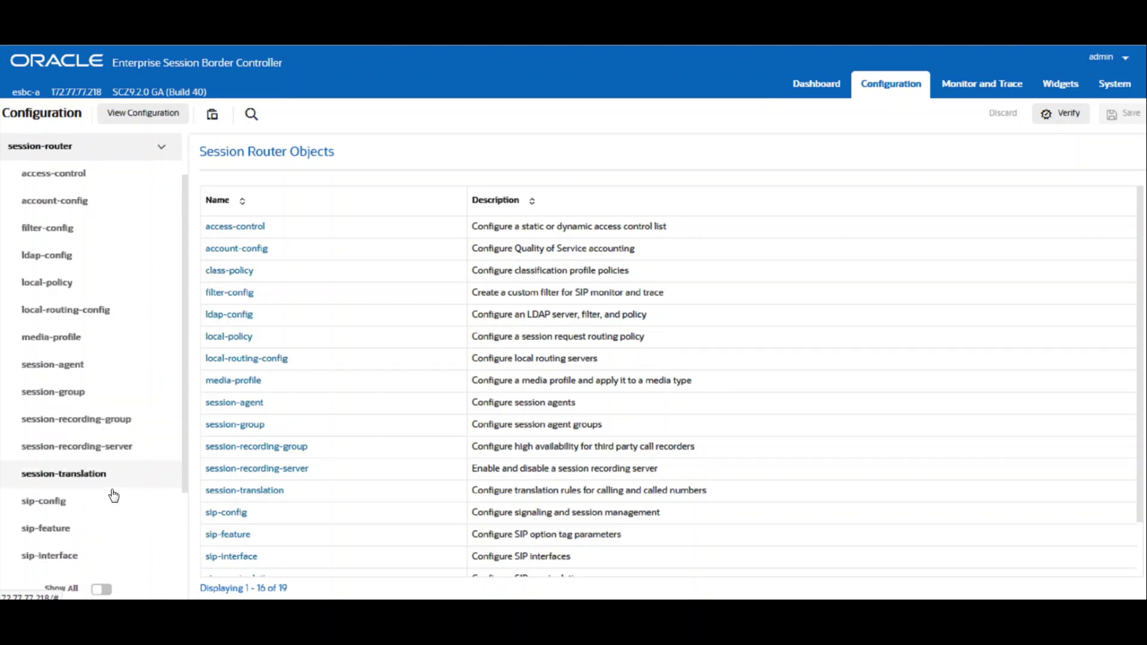
click(69, 530)
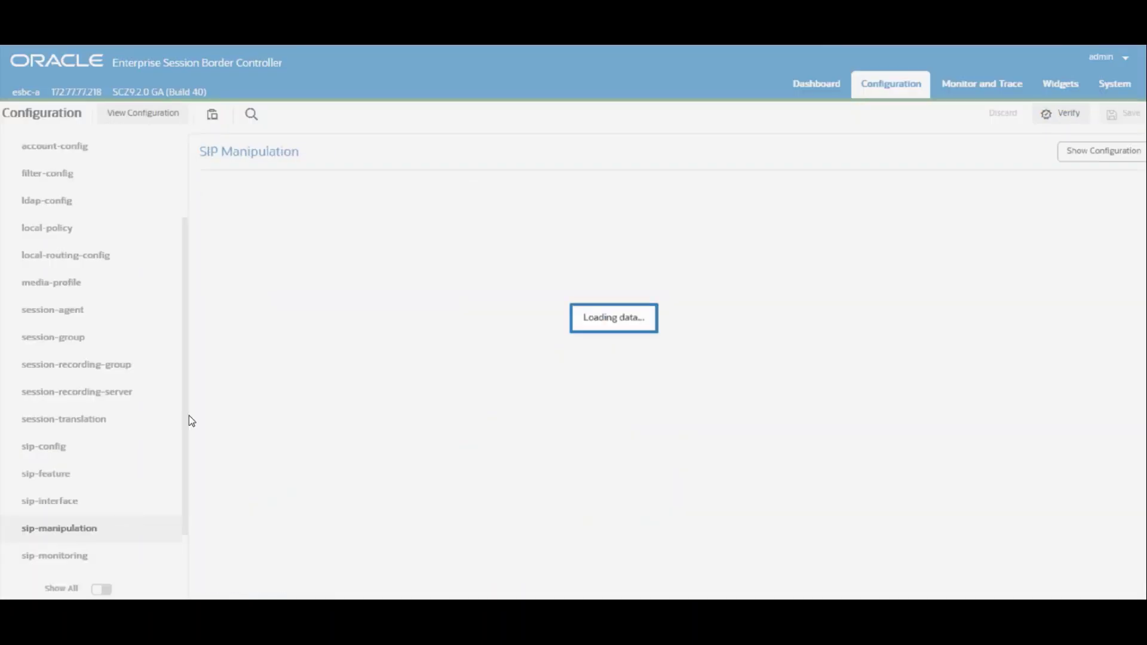
click(318, 278)
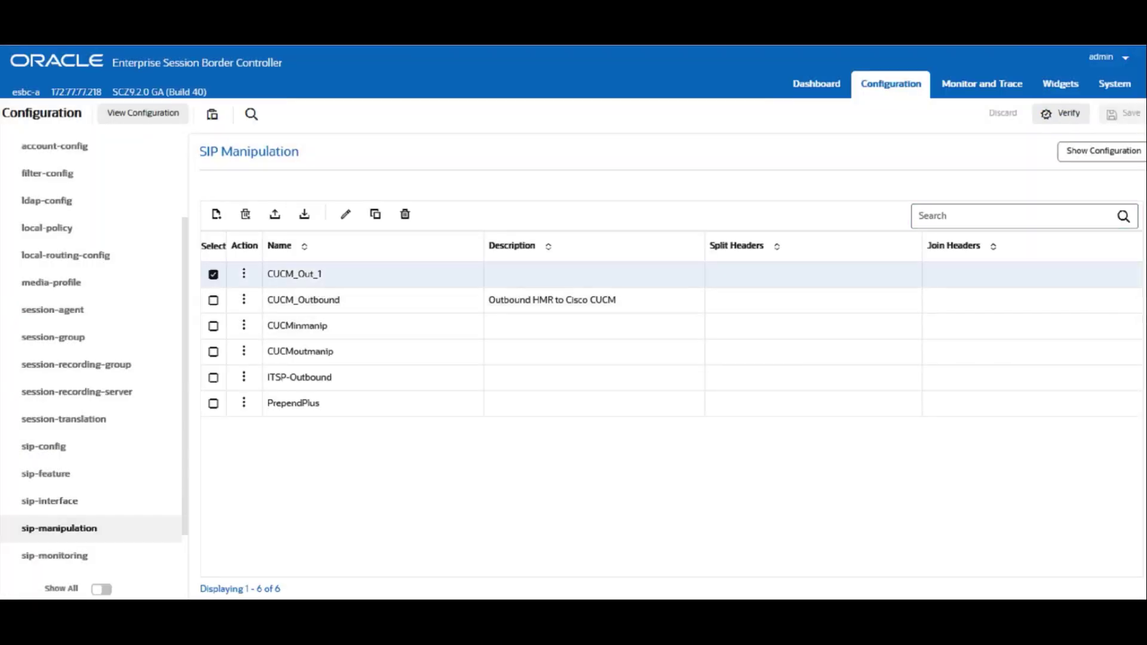
click(243, 273)
click(278, 306)
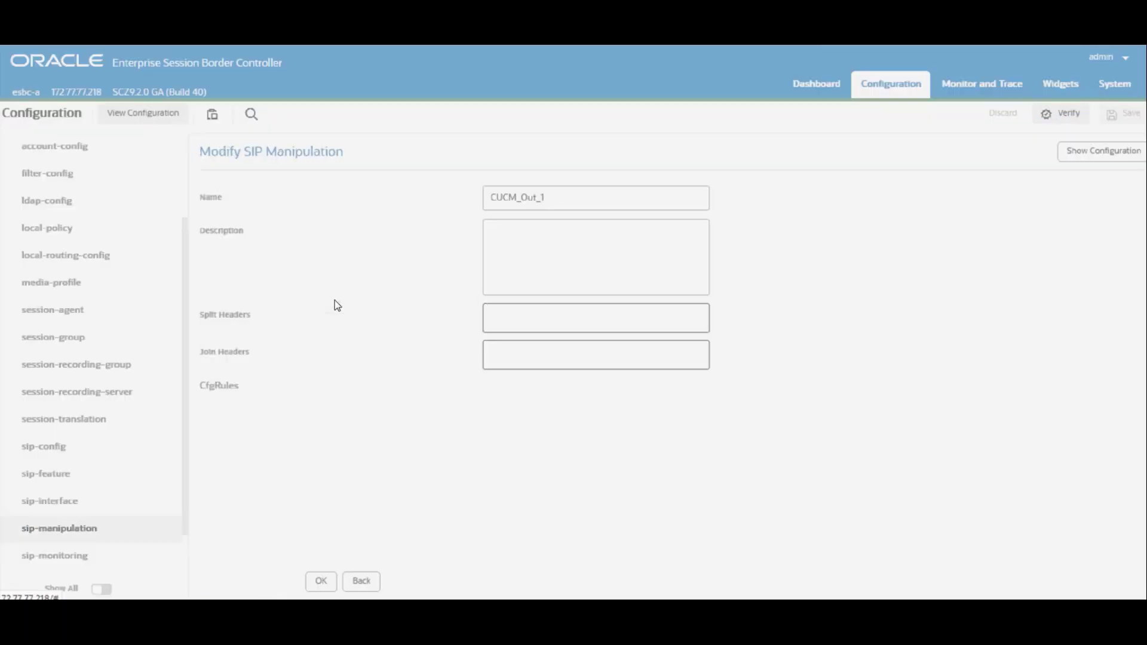
- Add a mime-sdp-rule to CUCM_Out_1 named Reqsendonlytoinactive with message type request
click(237, 411)
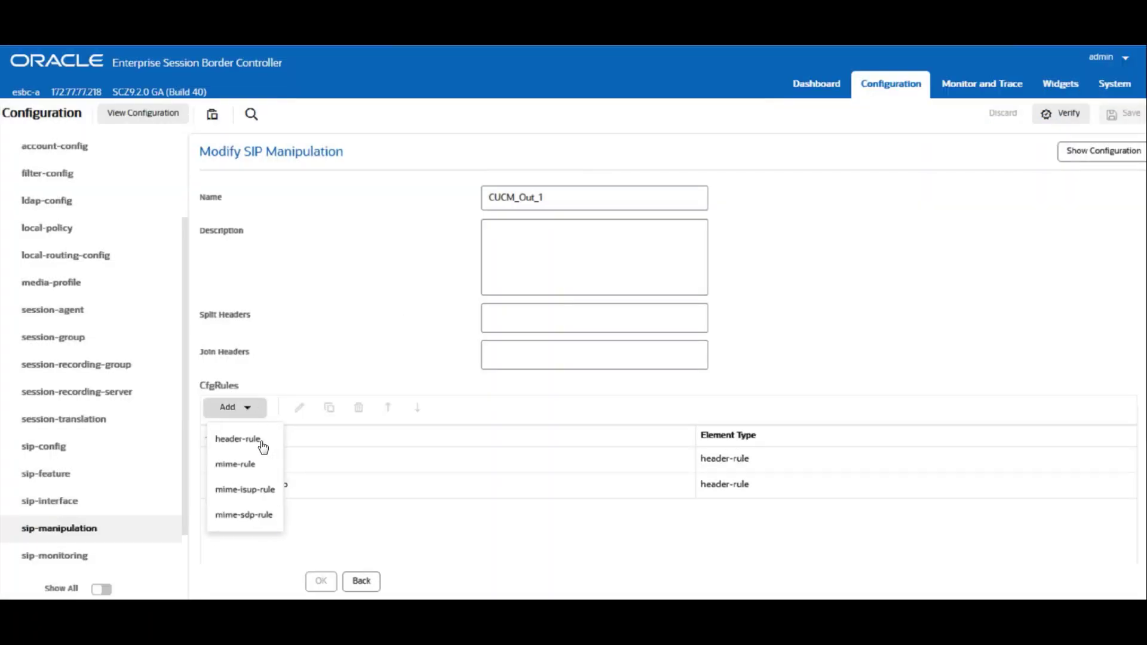
click(245, 526)
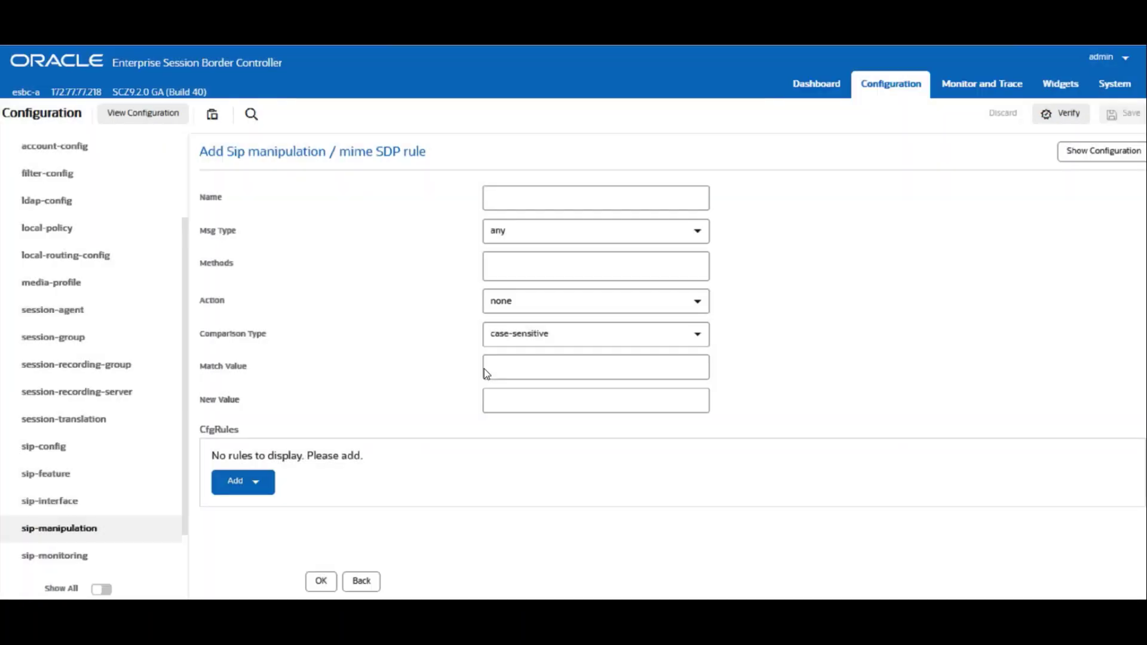
click(556, 196)
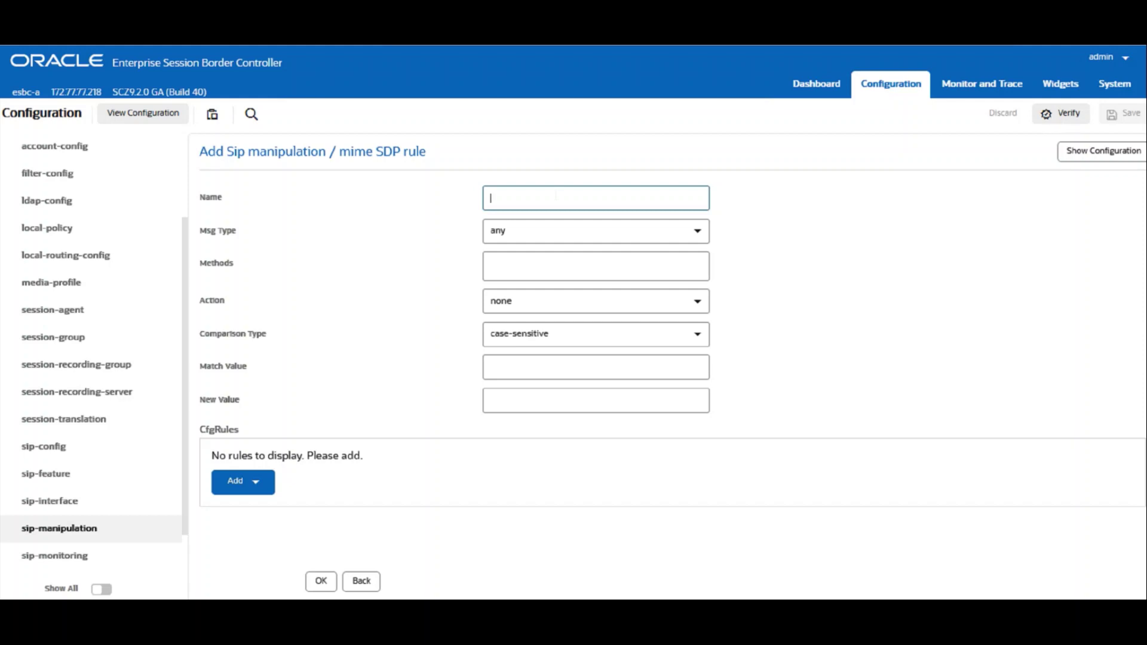
text(Reqsendonlytoinactive)
click(528, 232)
click(528, 340)
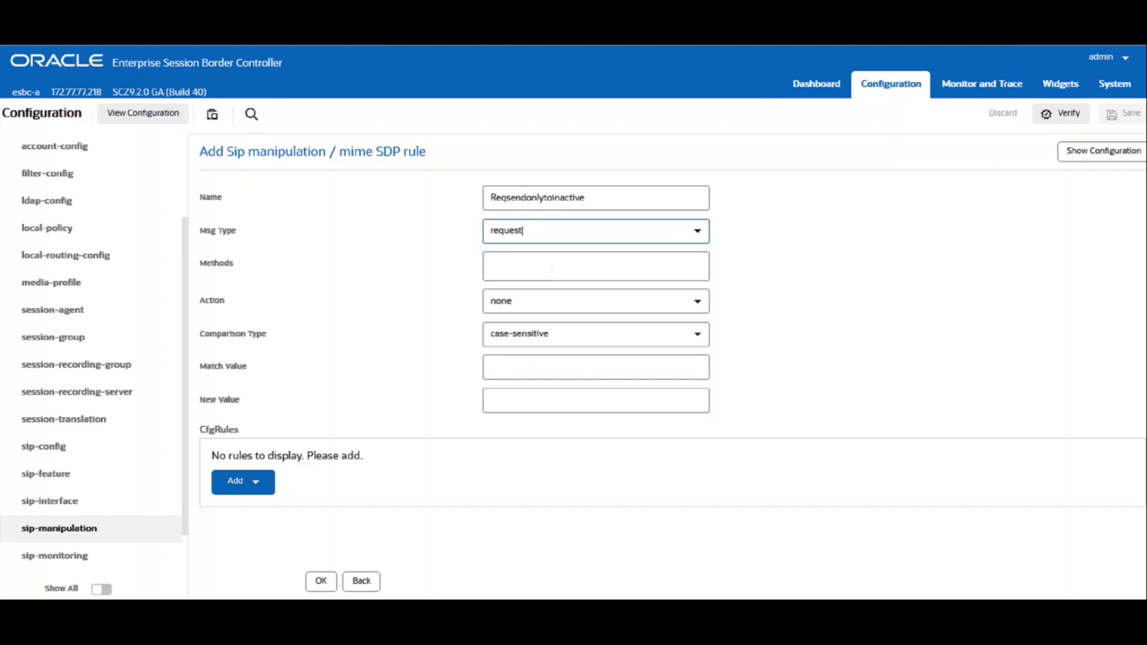
- Set the mime-sdp-rule's method to INVITE and its action to manipulate
click(595, 266)
text(INVIT)
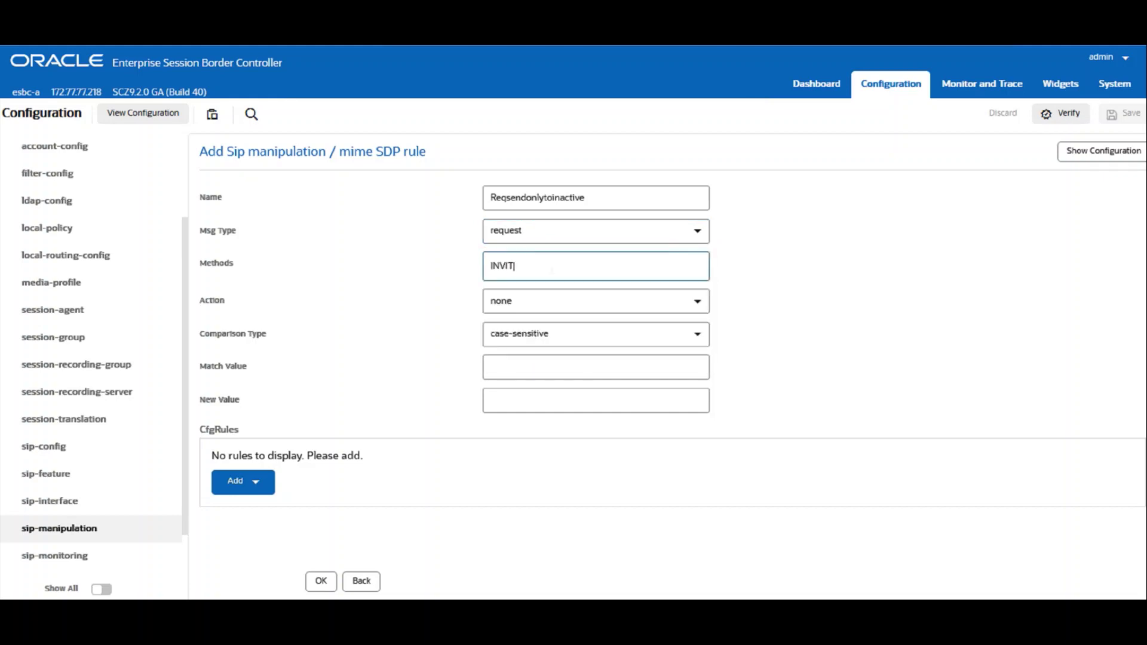
key(BackSpace)
key(BackSpace)
key(BackSpace)
key(BackSpace)
key(BackSpace)
text(INVITE)
click(549, 302)
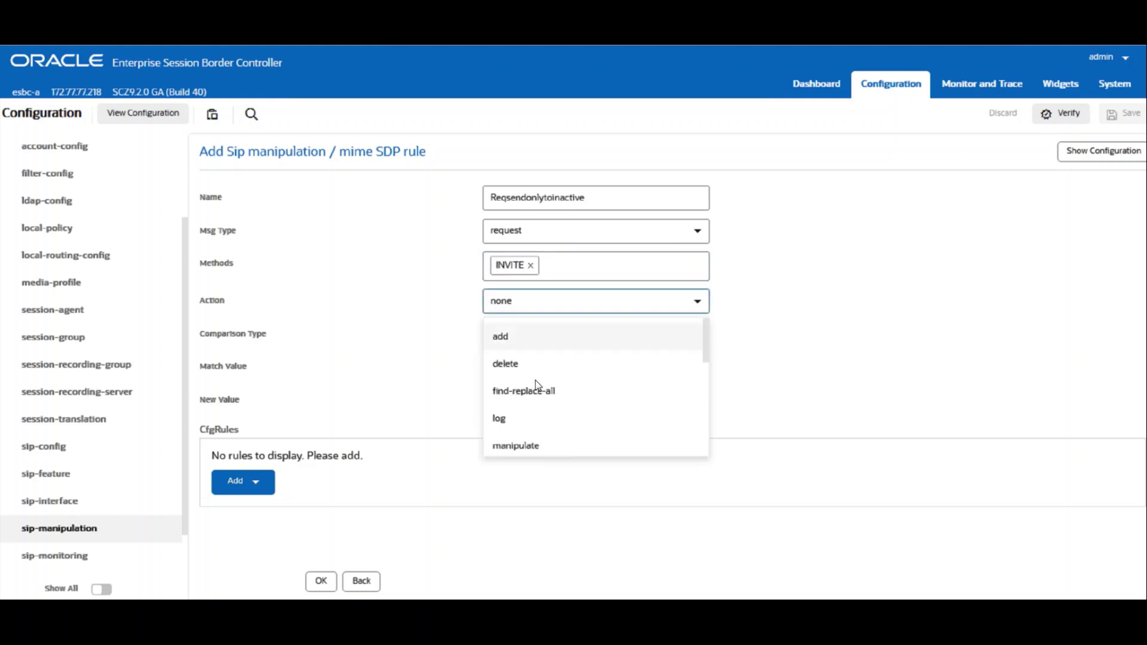
click(526, 447)
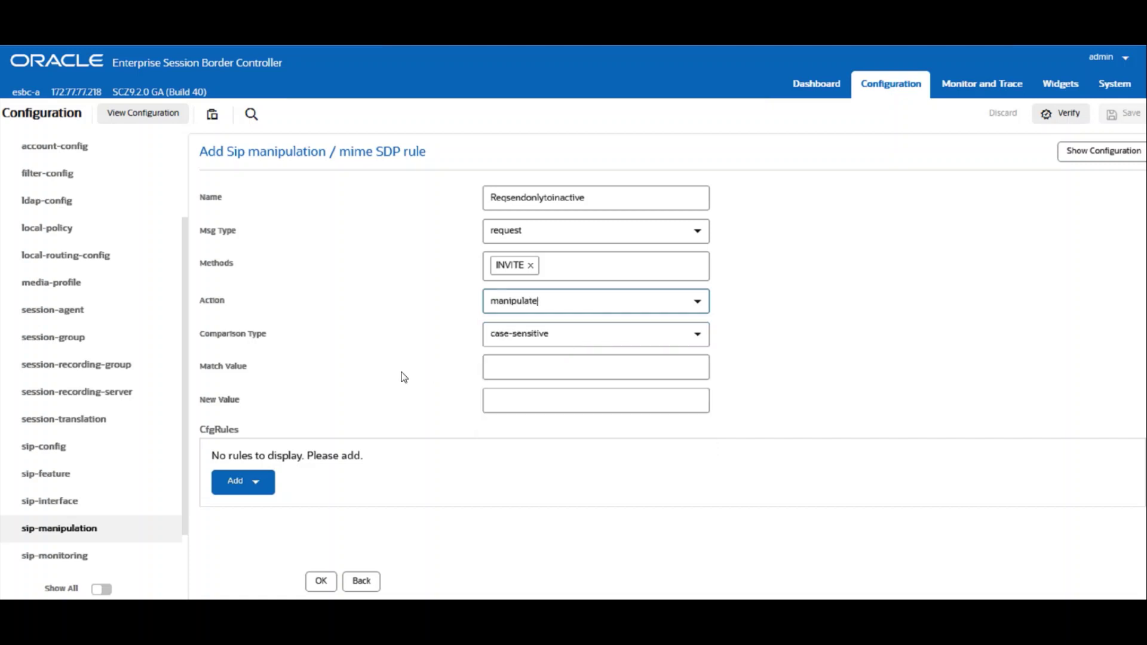
- Add an sdp-media-rule named audio to the mime-sdp-rule, with media type audio and action manipulate
click(258, 490)
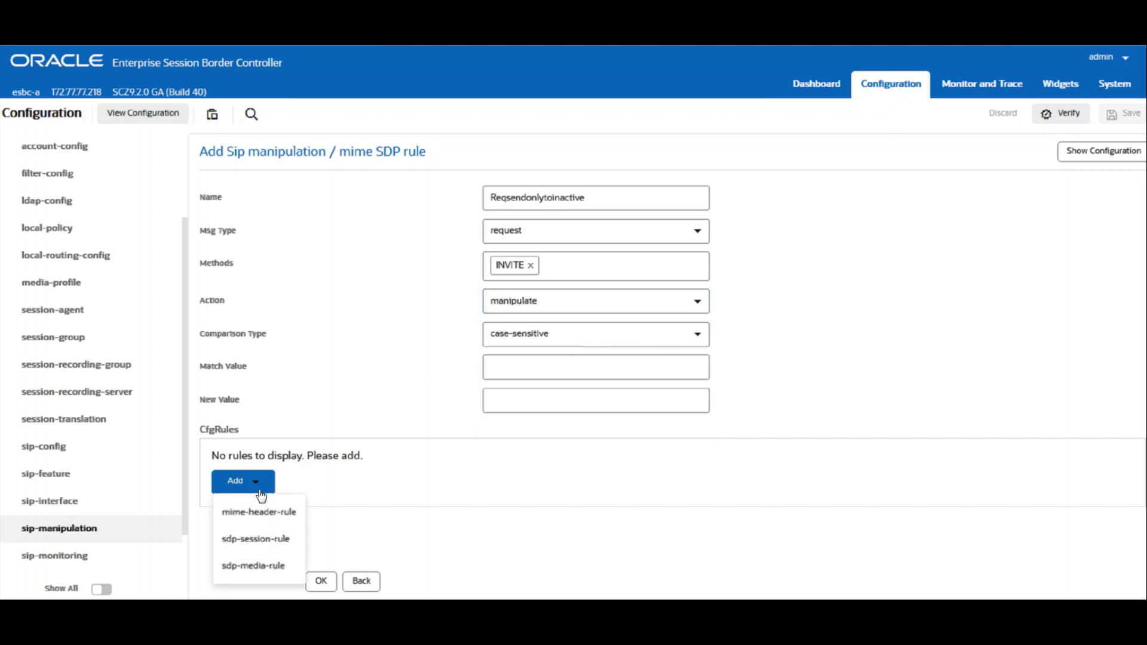
click(260, 567)
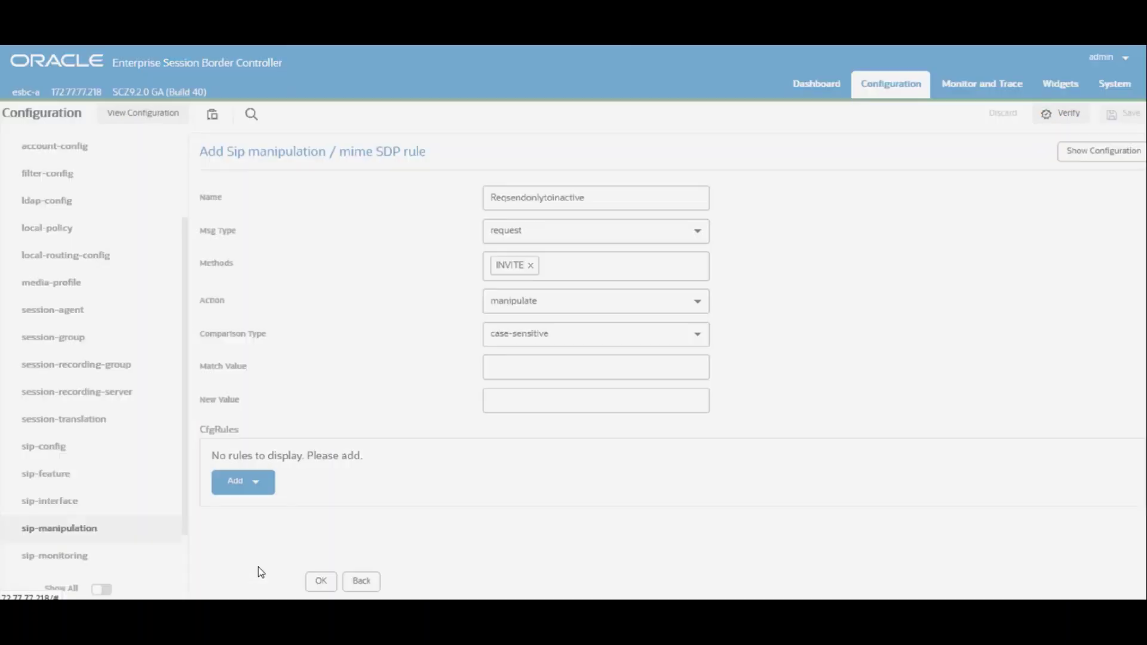
text(audio)
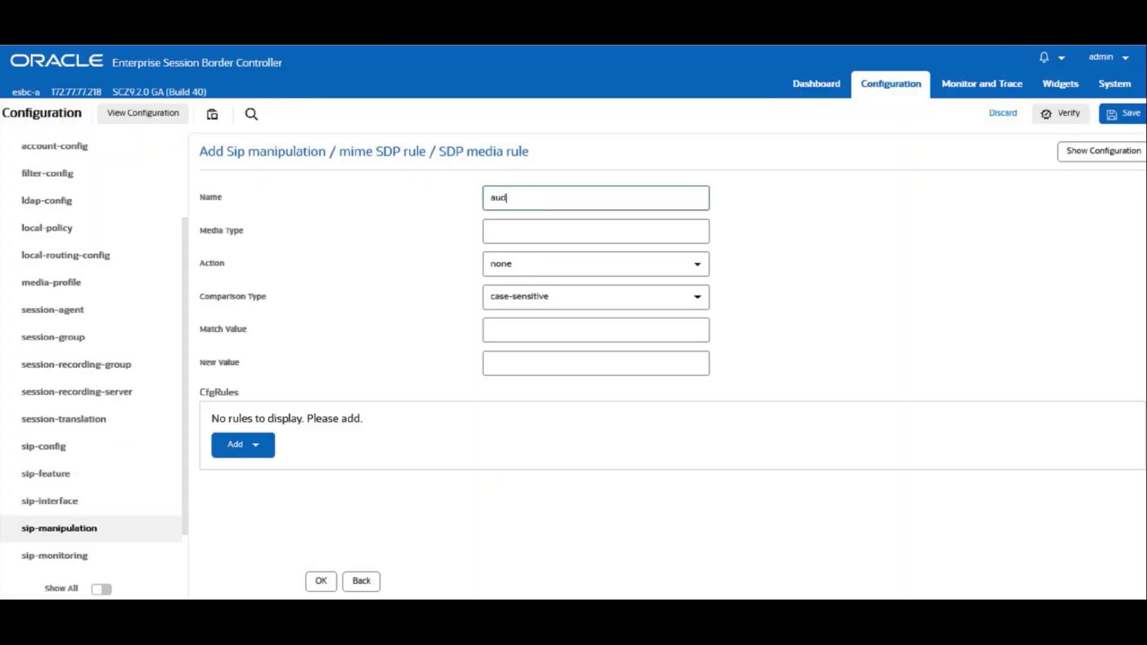
key(Tab)
text(audio)
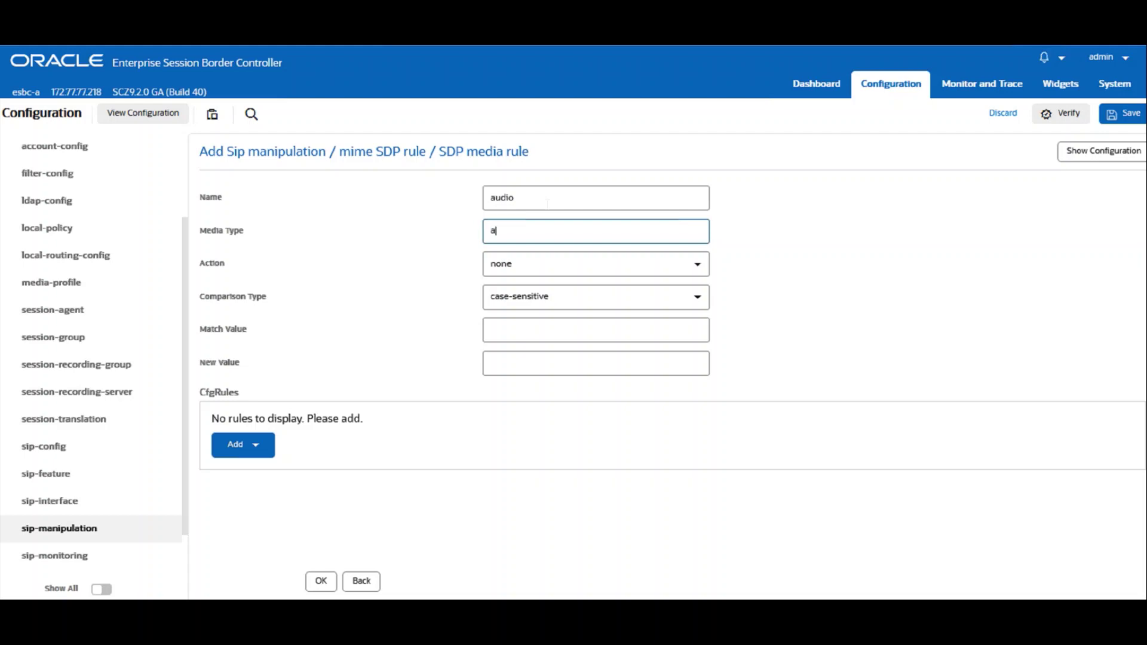
key(Tab)
text(m)
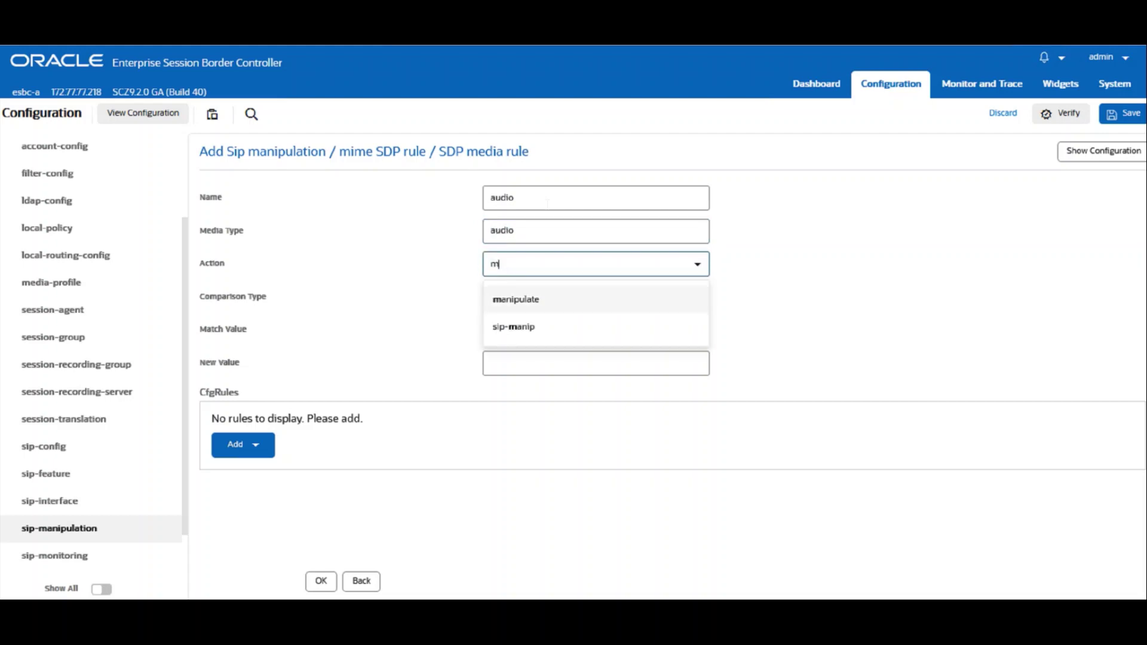
key(Return)
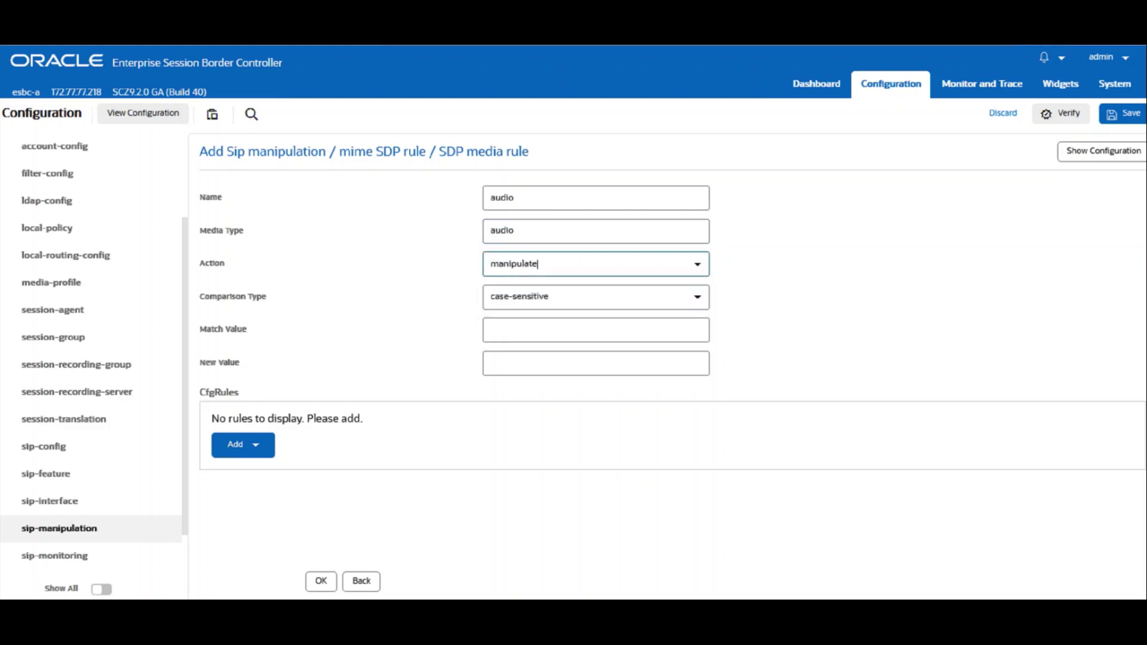
- Add an sdp-line-rule named audio3 to the audio media rule, with type a and action replace
click(256, 445)
click(258, 478)
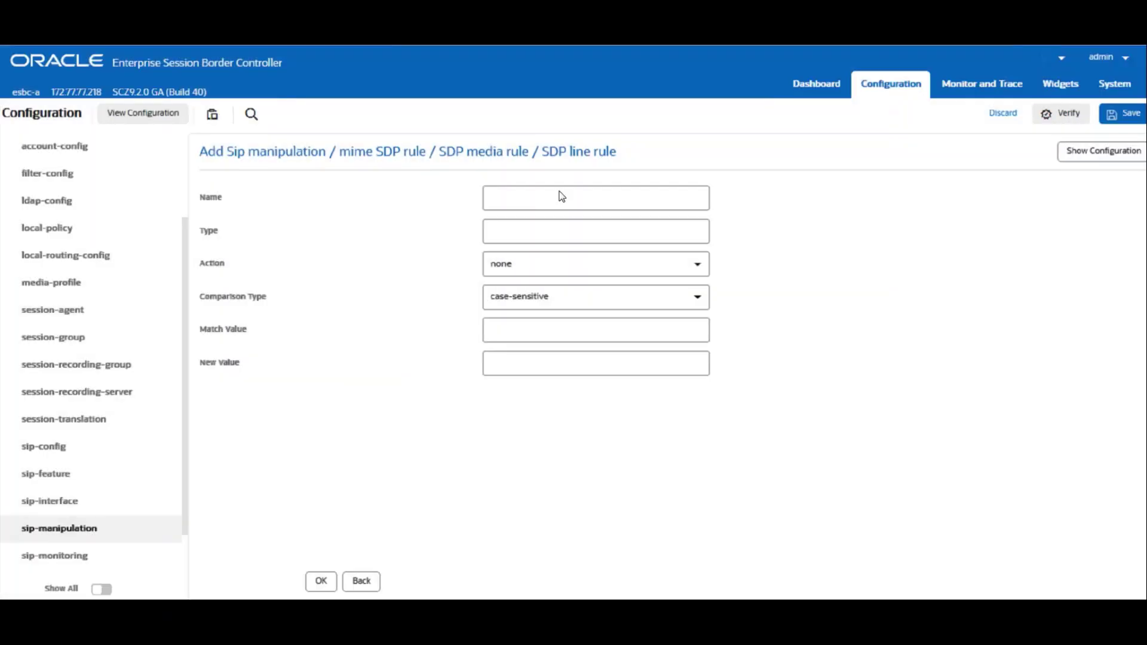
click(558, 197)
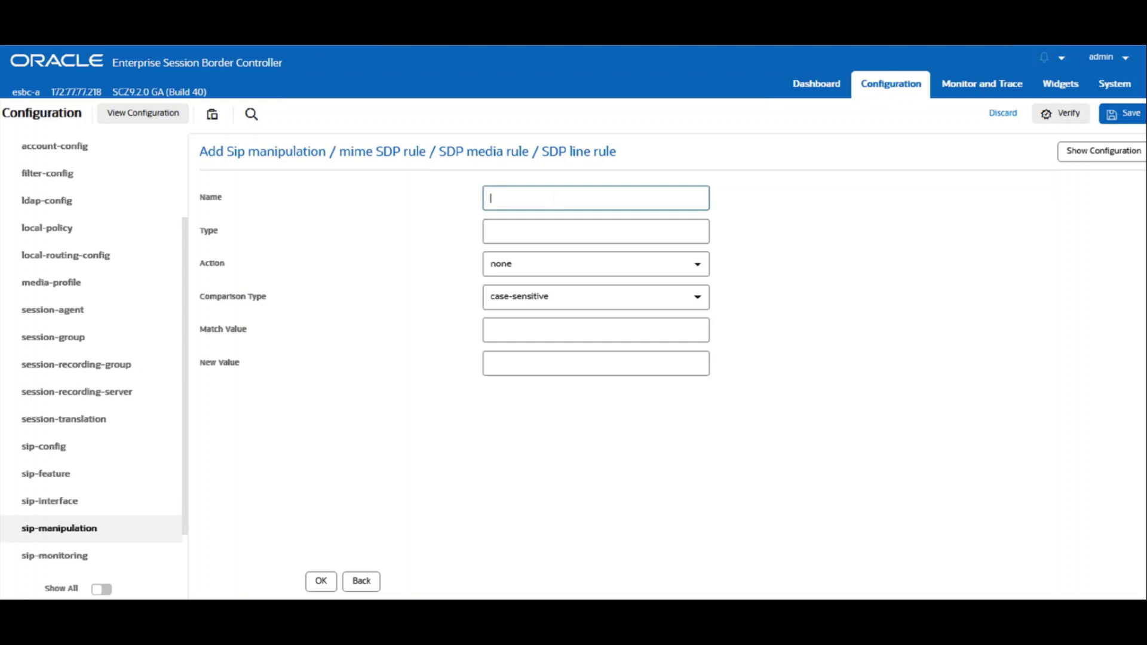
text(audio3)
key(Tab)
text(a)
key(Tab)
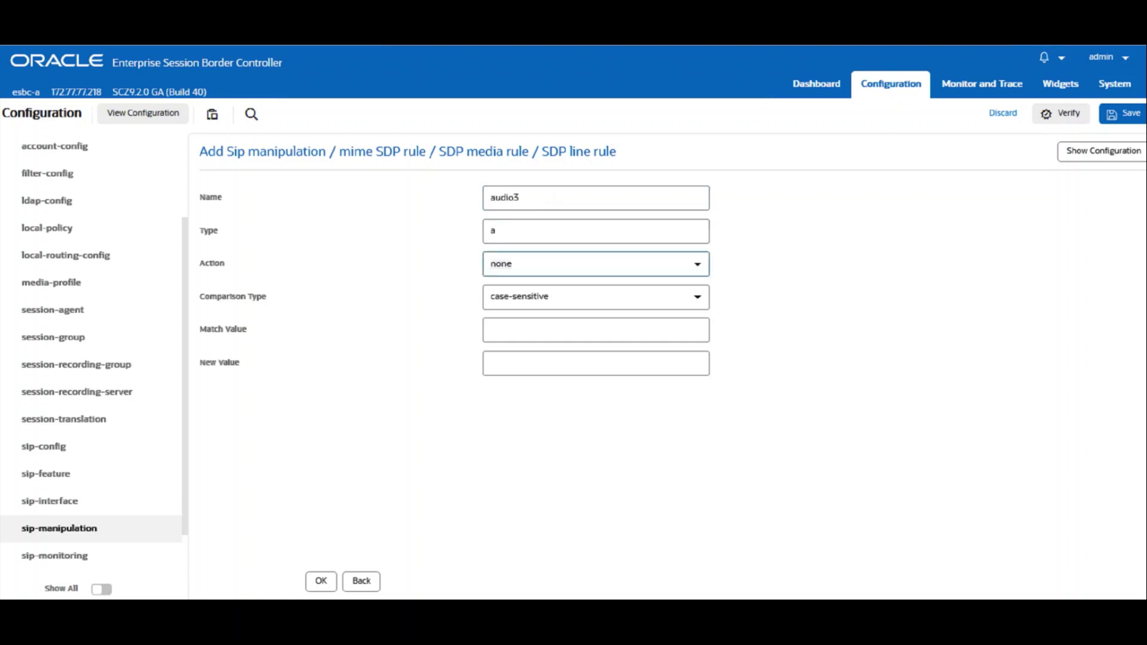
text(rep)
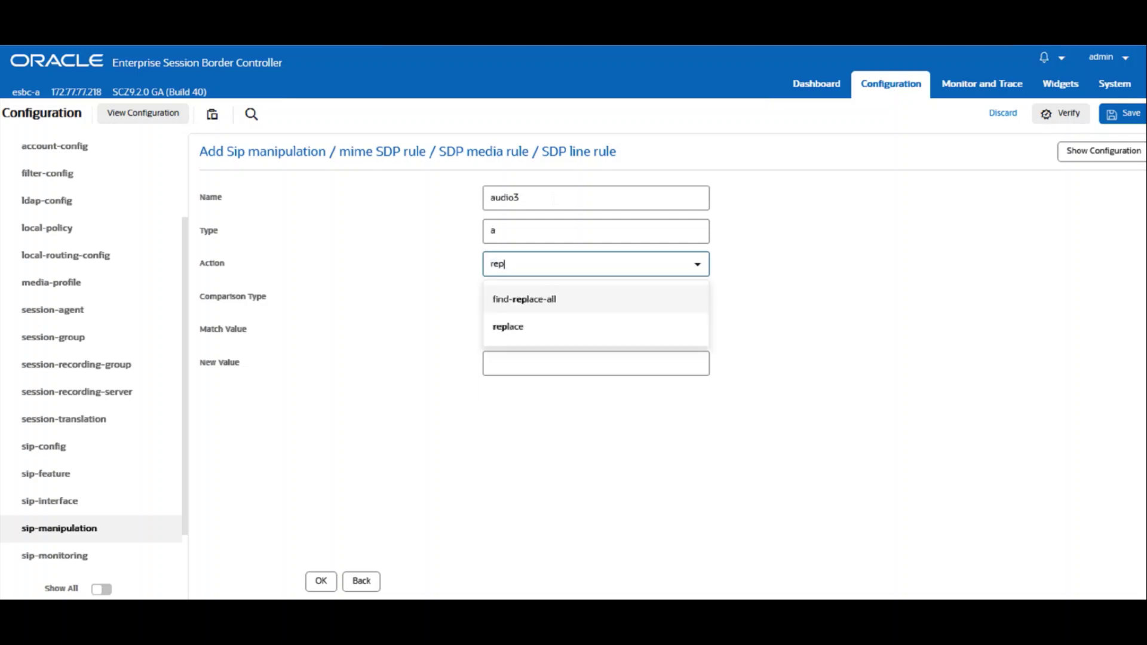
text(lace)
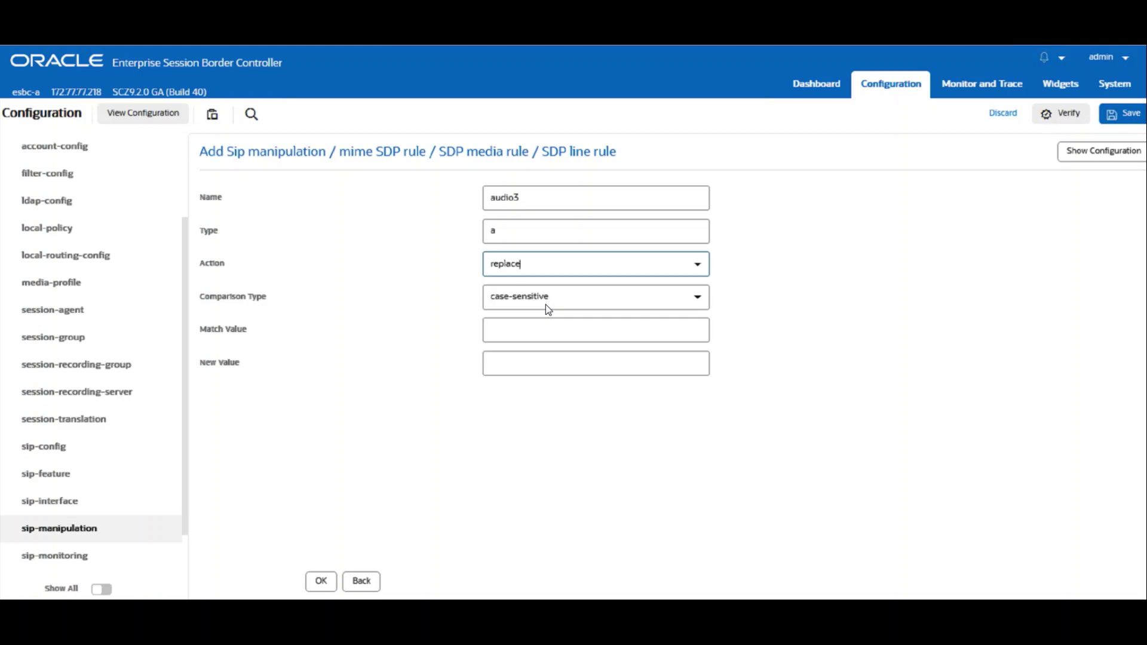
- Set the line rule's match value to sendonly and new value to inactive, save it, and return to the CUCM_Out_1 manipulation
click(532, 329)
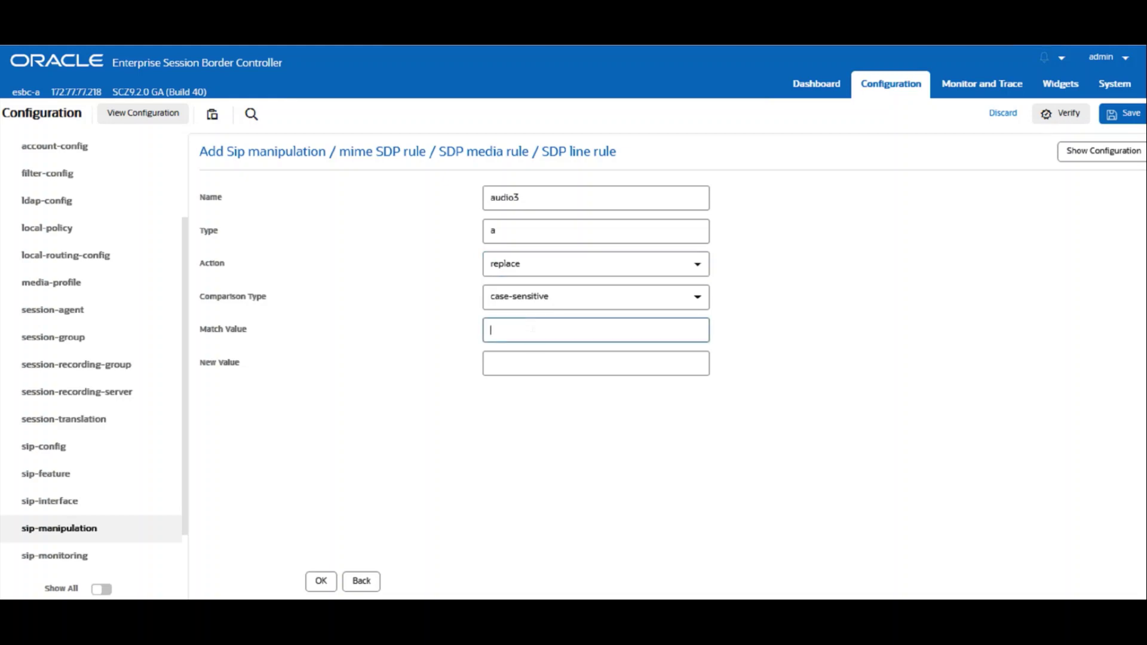
text(sendonly)
click(538, 363)
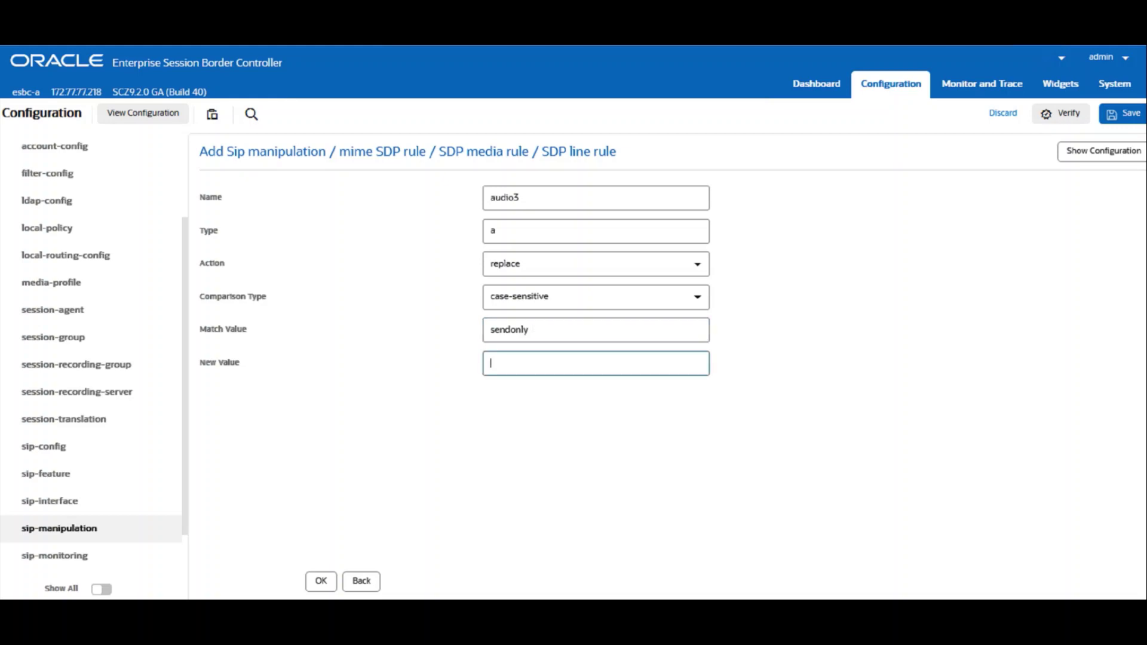
text(inactive)
click(320, 584)
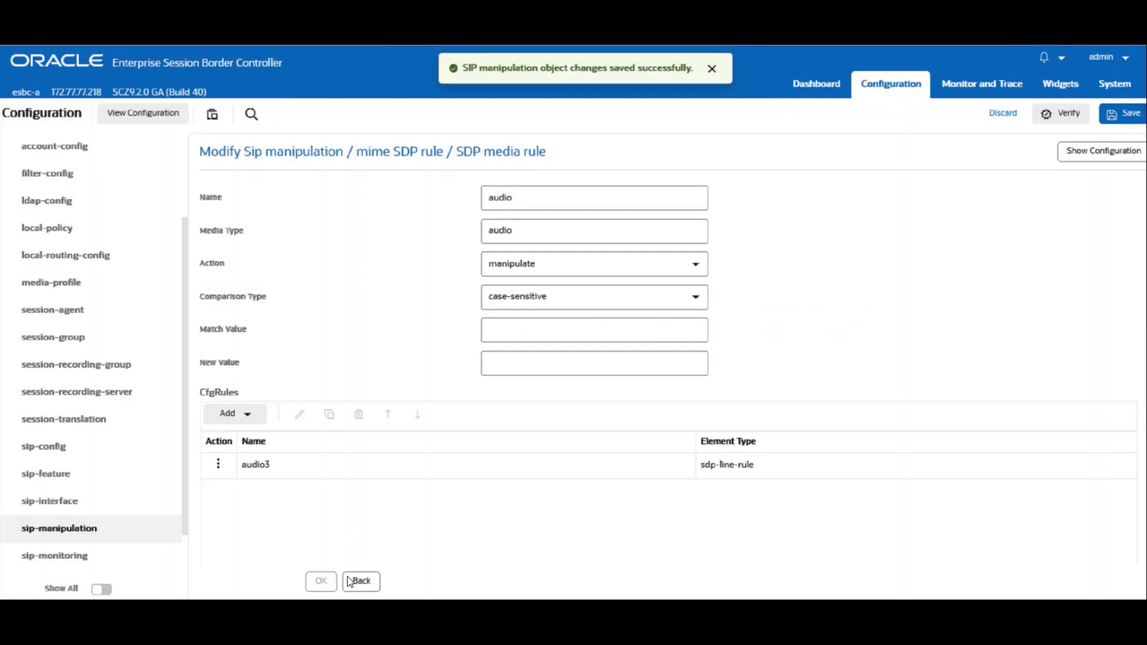
click(367, 585)
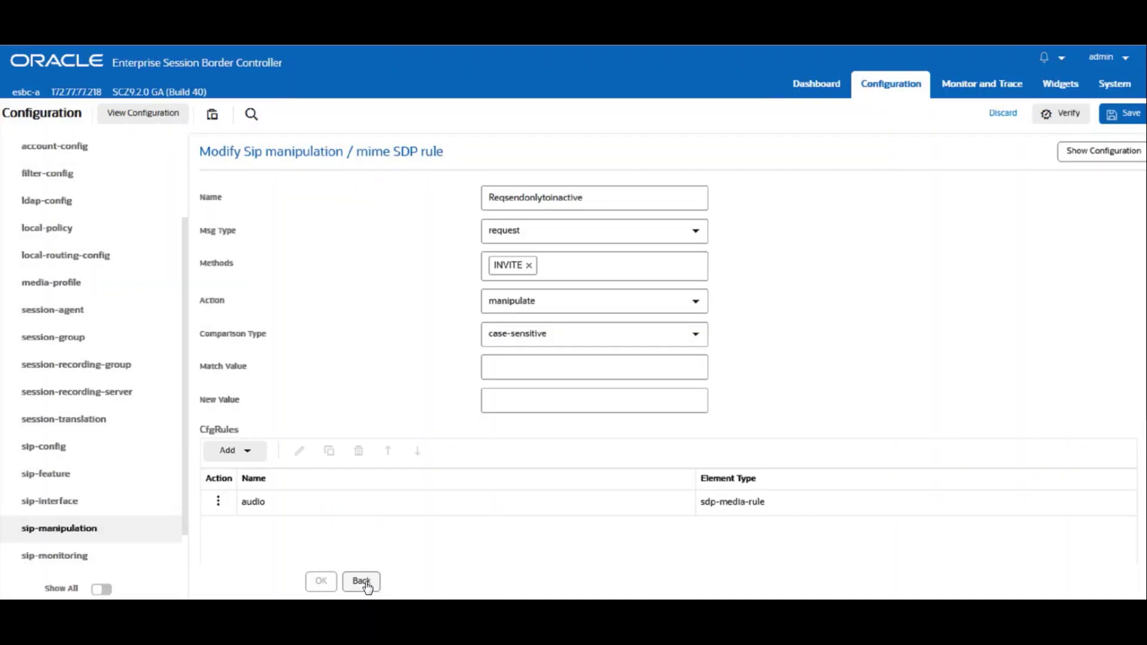
click(366, 584)
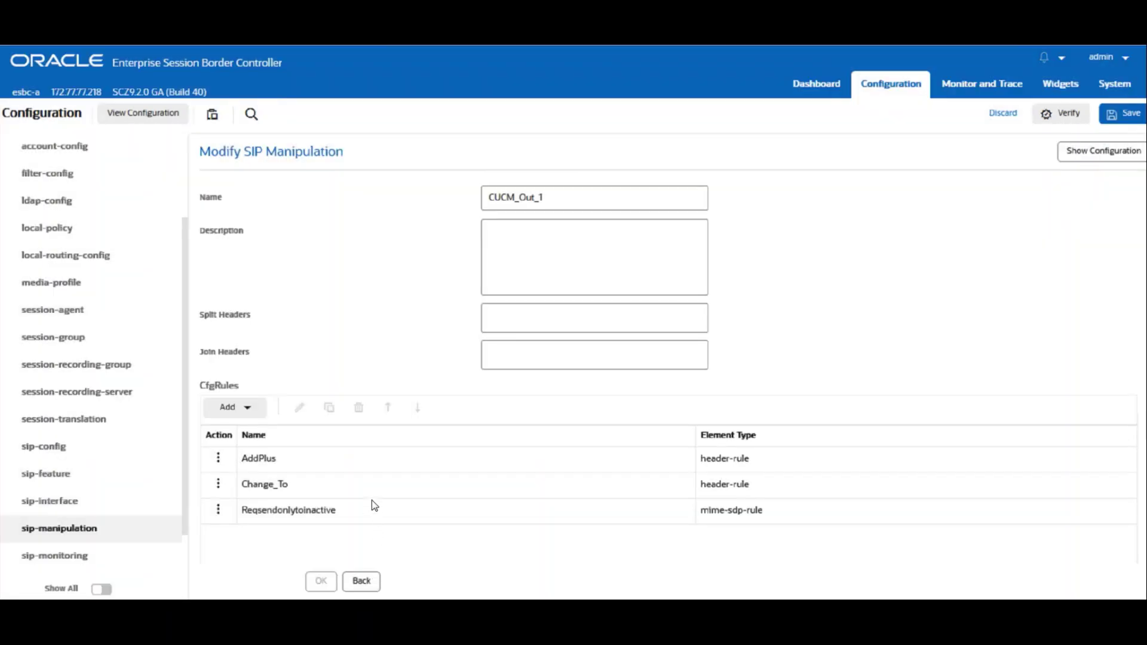
- Add a second mime-sdp-rule to CUCM_Out_1 named Reprecvonlytoinactive with message type reply
click(239, 409)
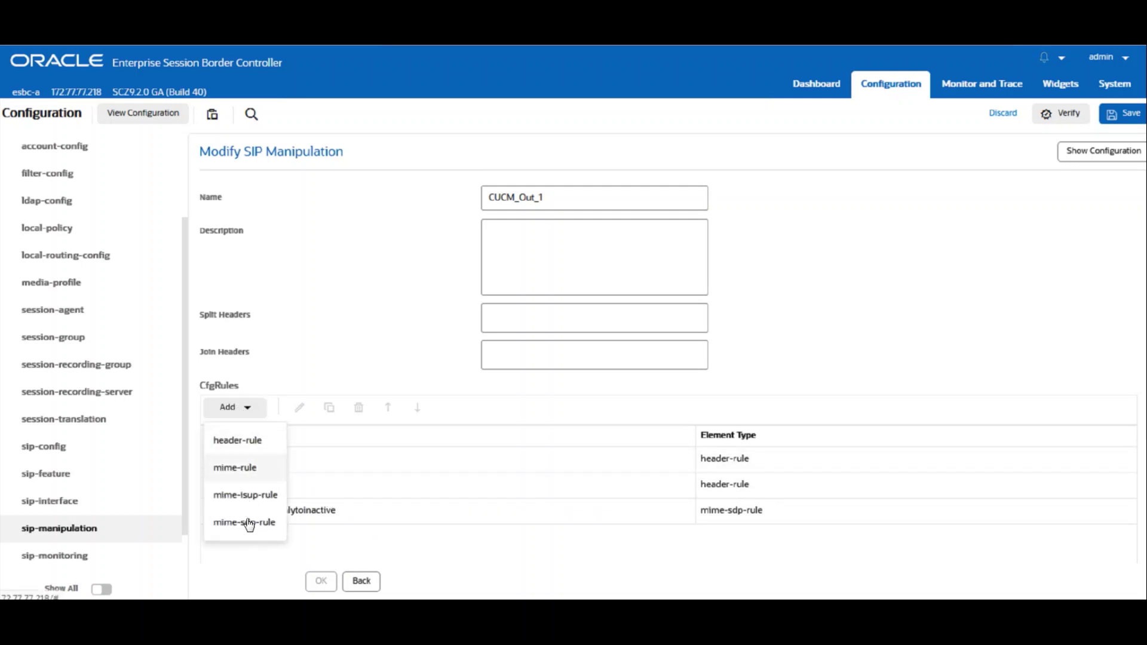
click(245, 521)
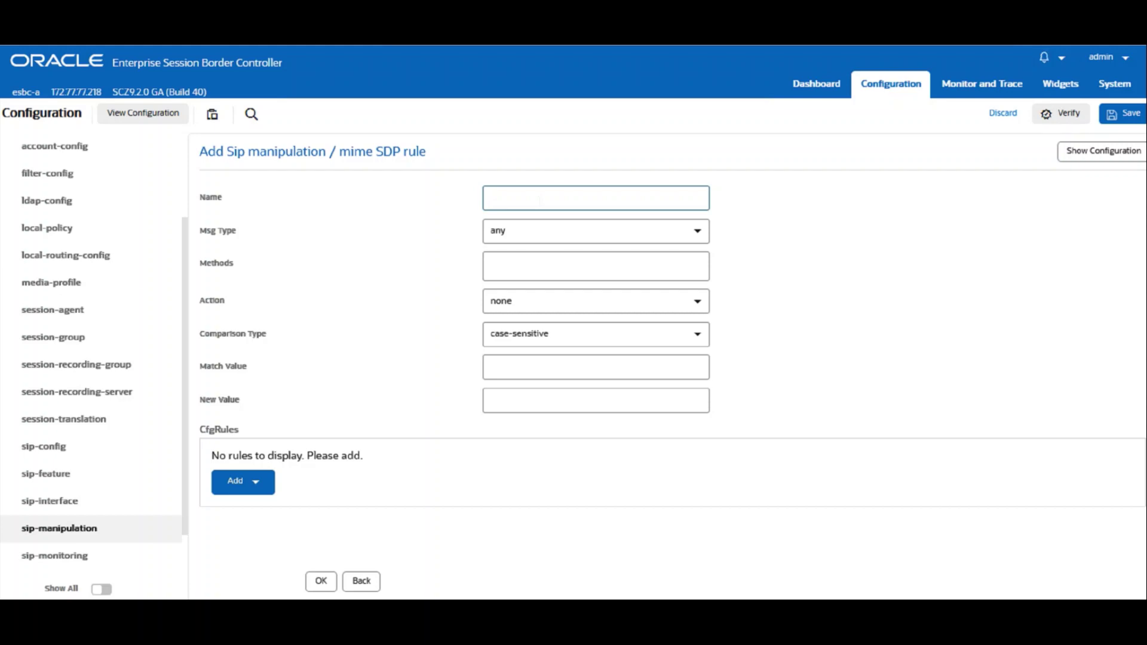
text(Reprecvonlytoinactive)
key(Tab)
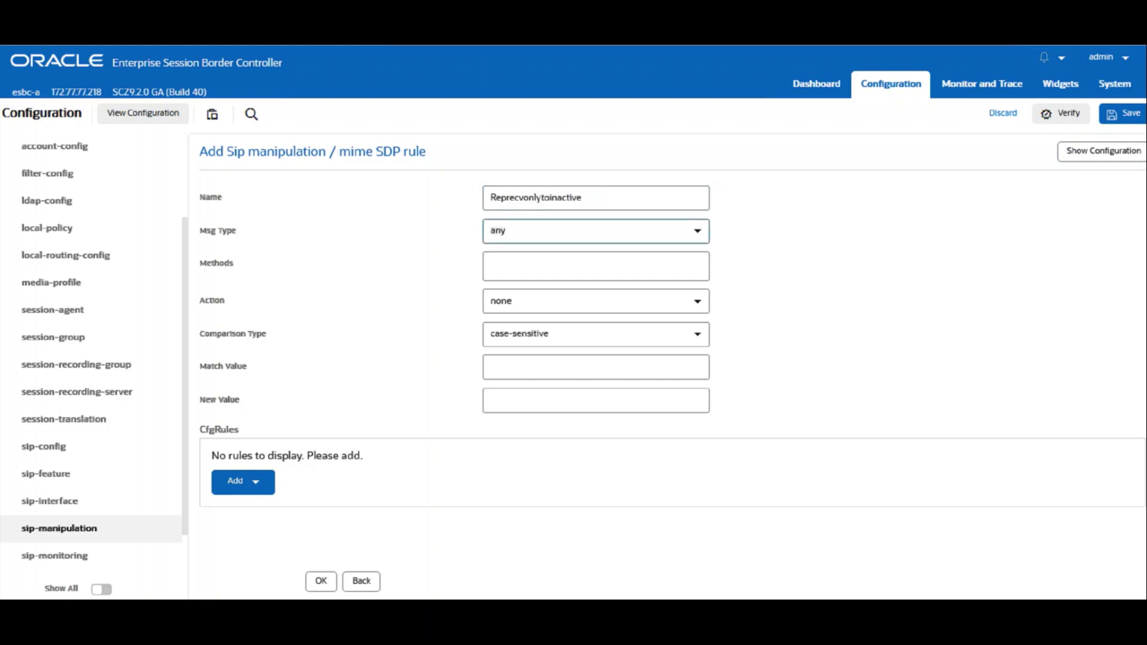
click(533, 228)
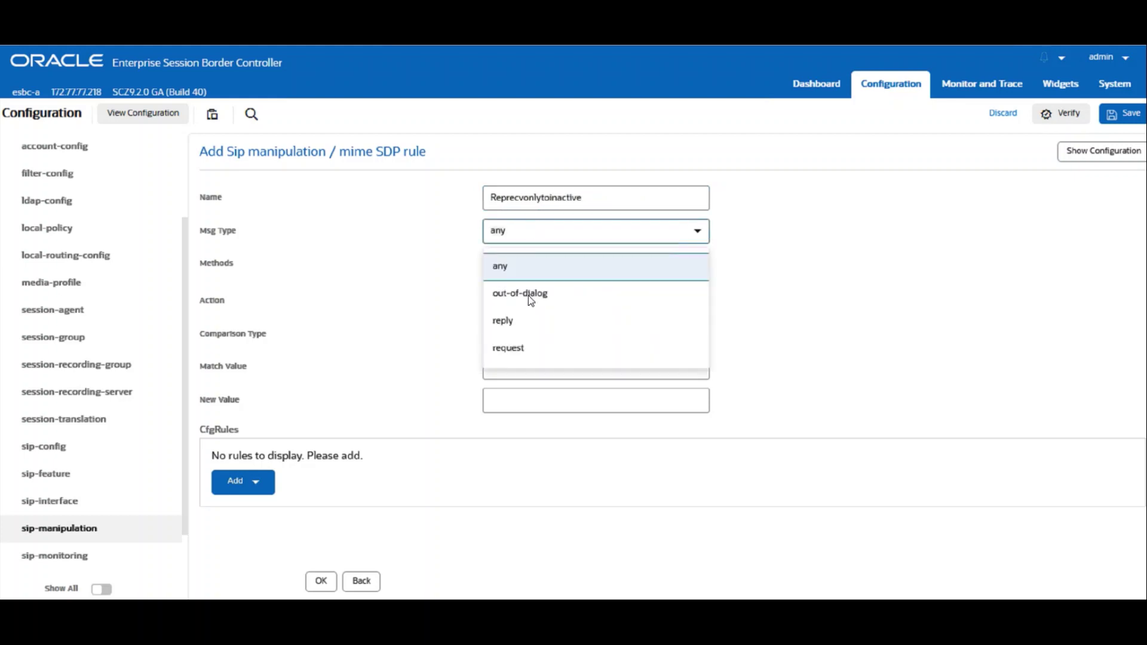
click(518, 323)
- Set the Reprecvonlytoinactive rule's method to INVITE and its action to manipulate
click(533, 270)
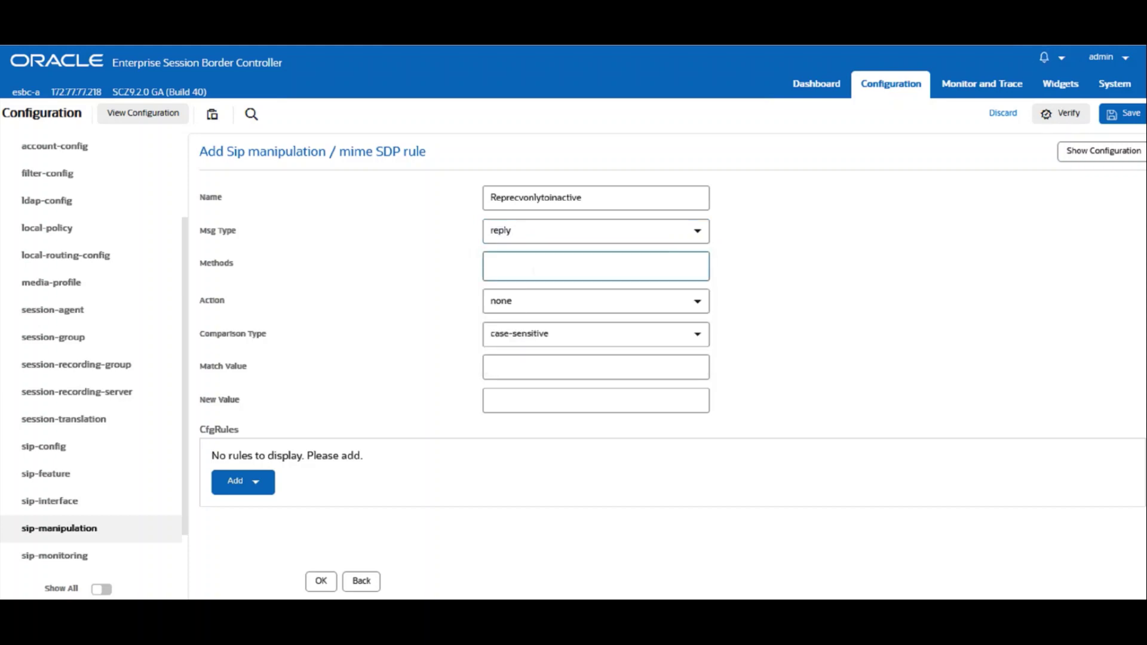
text(INVITE)
key(Tab)
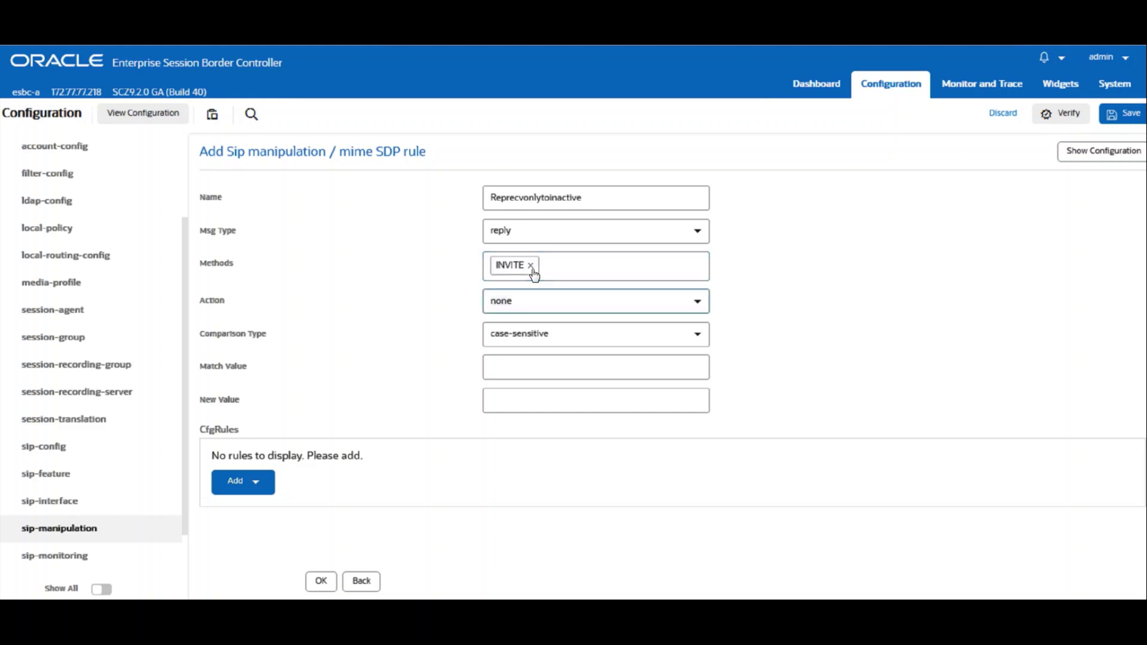
text(m)
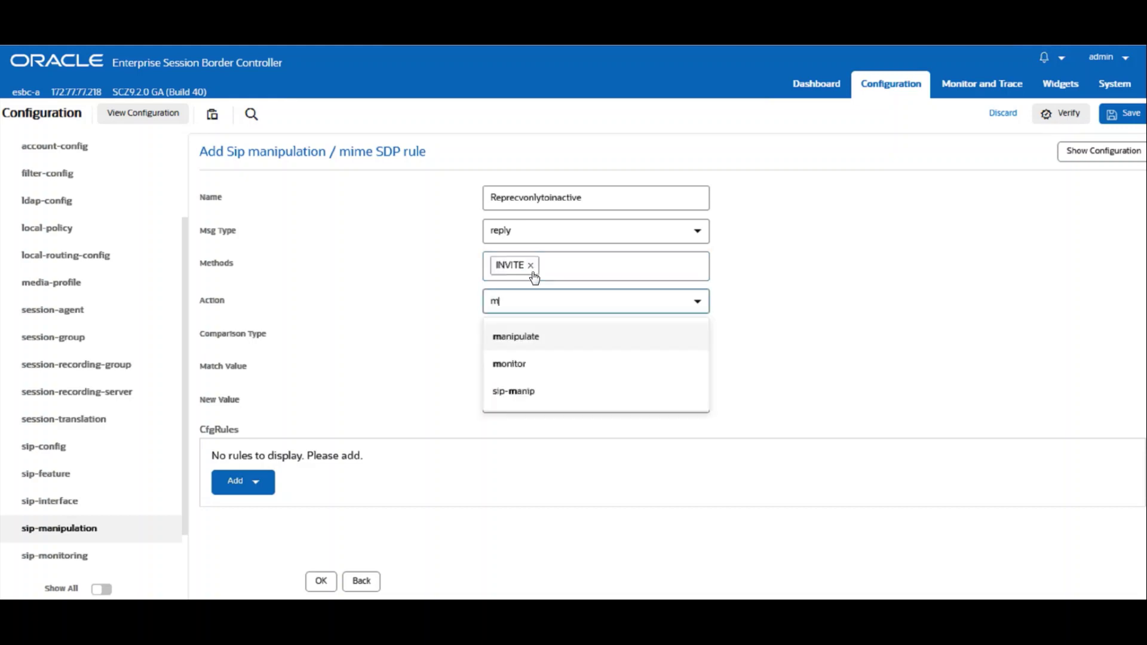
click(521, 336)
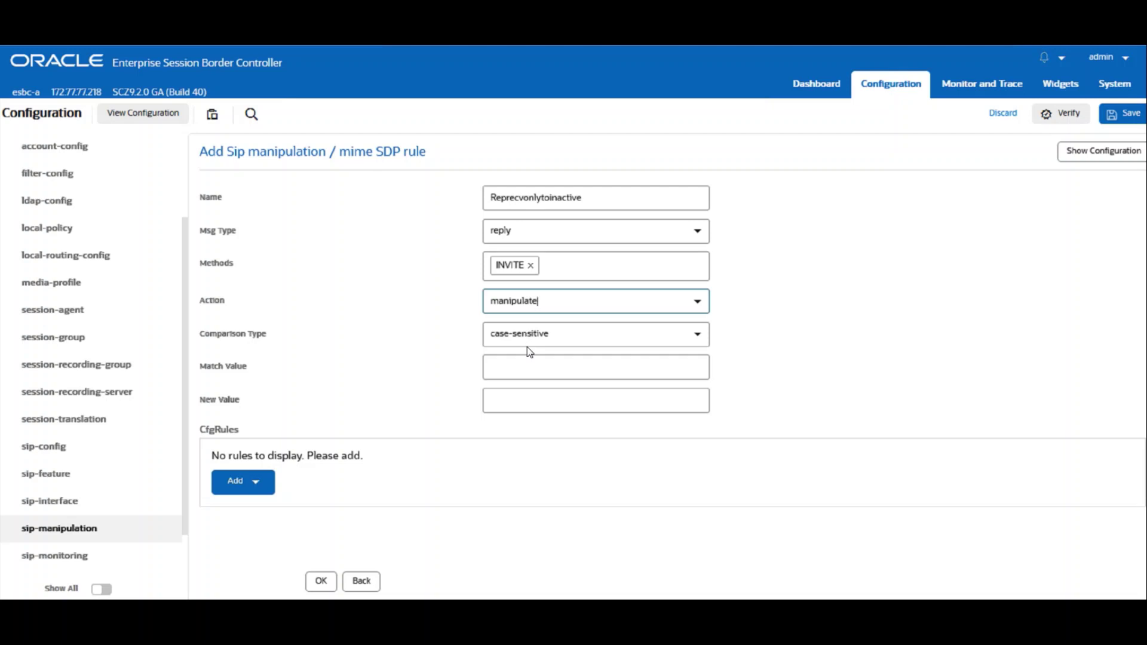
- Add an sdp-media-rule named audio to Reprecvonlytoinactive, with media type audio and action manipulate
click(253, 481)
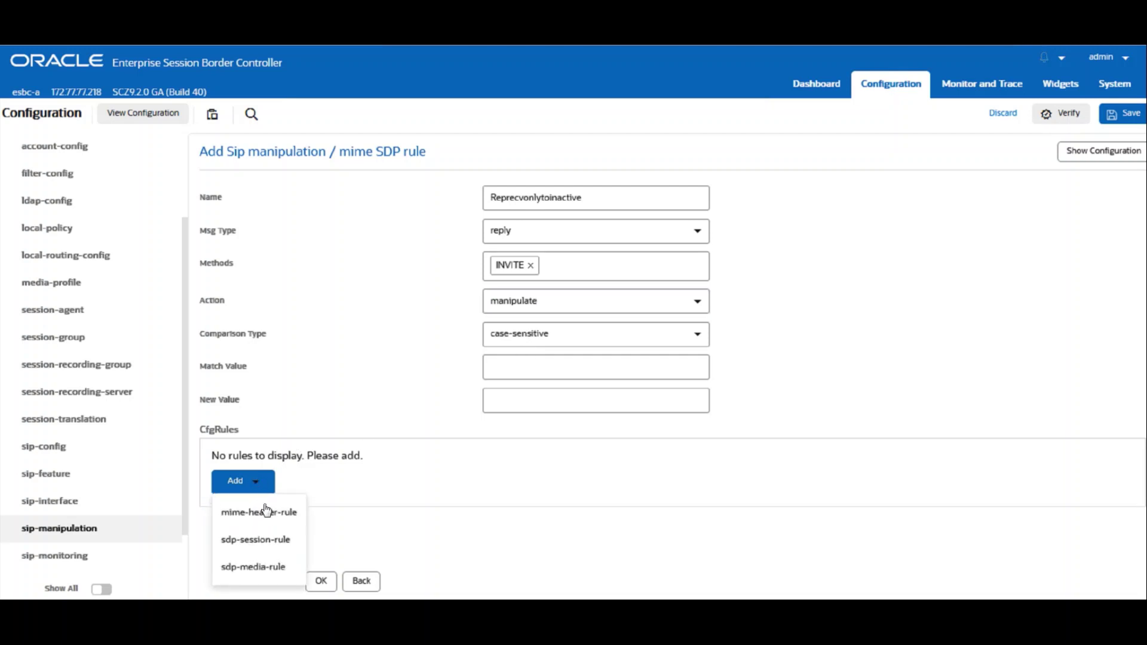
click(240, 568)
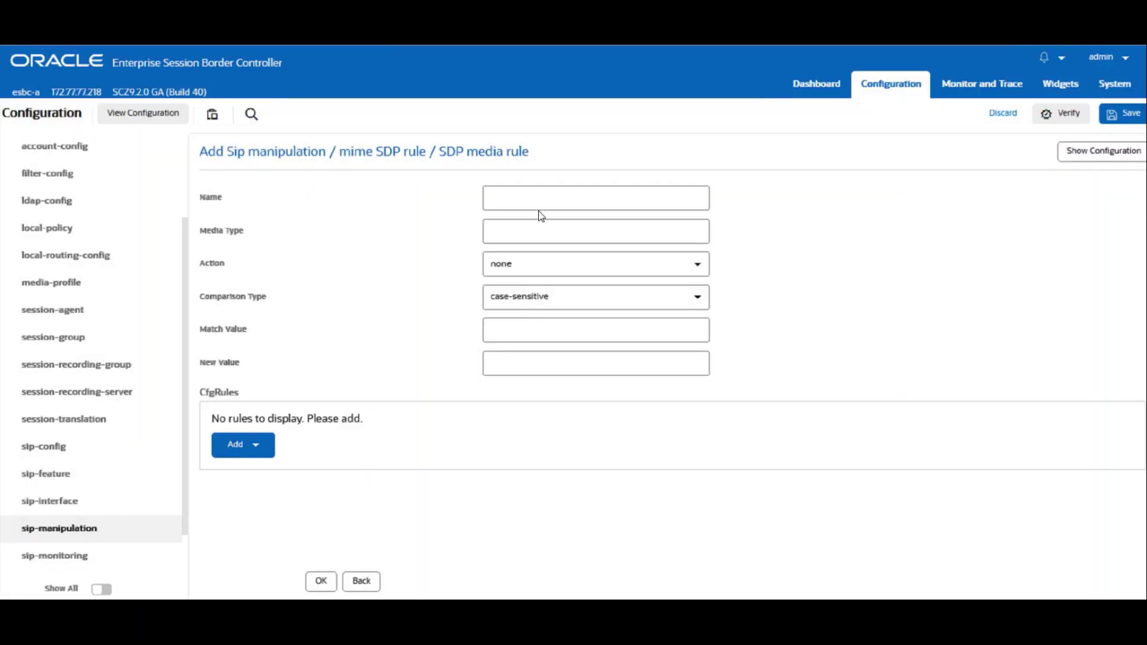
text(audio)
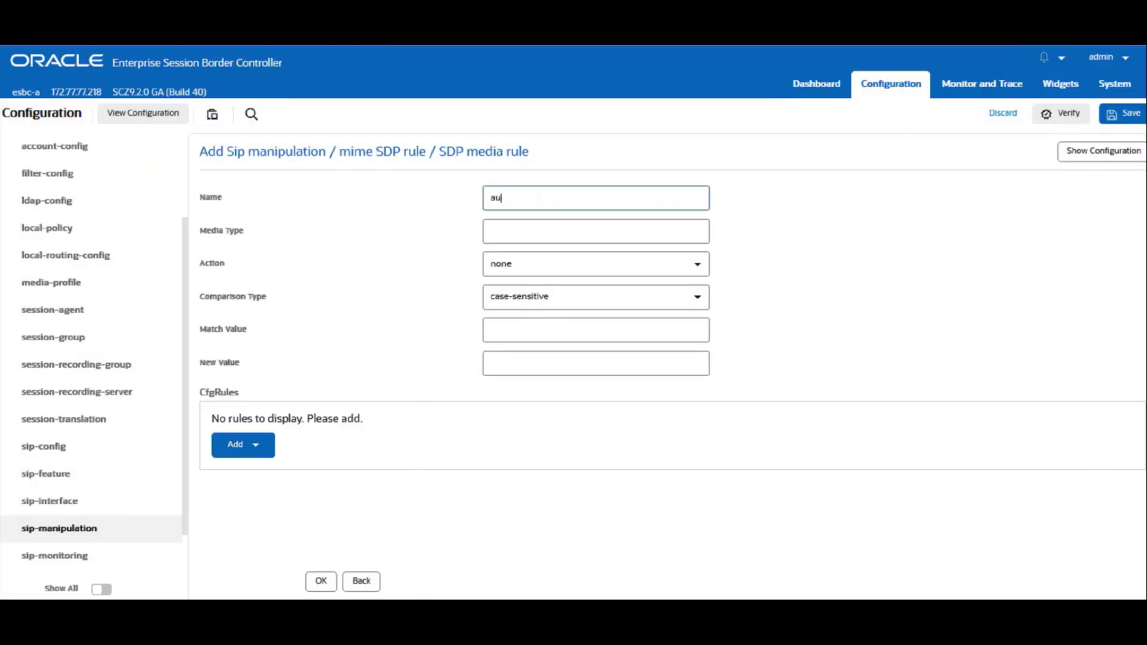
key(Tab)
text(audio)
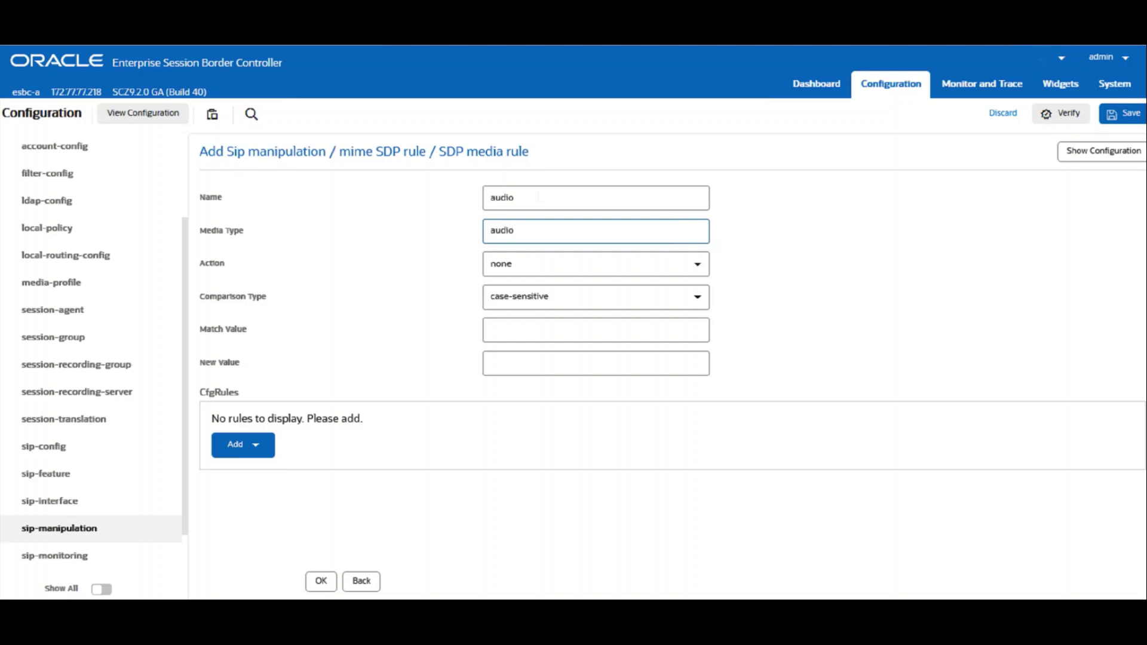
key(Tab)
text(m)
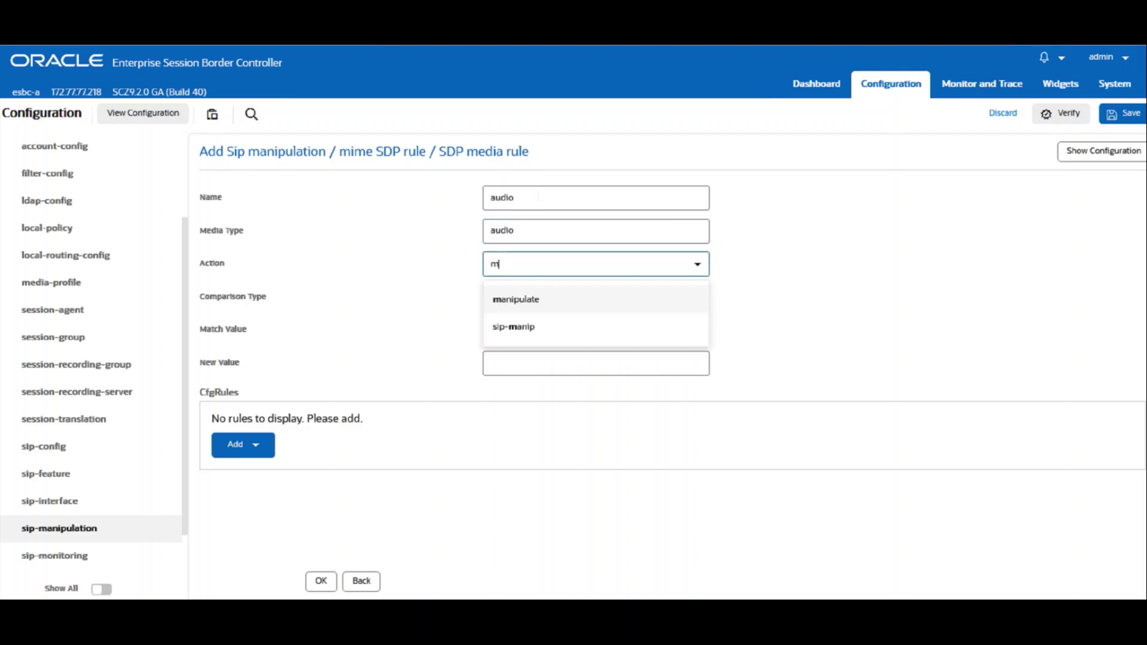
click(541, 301)
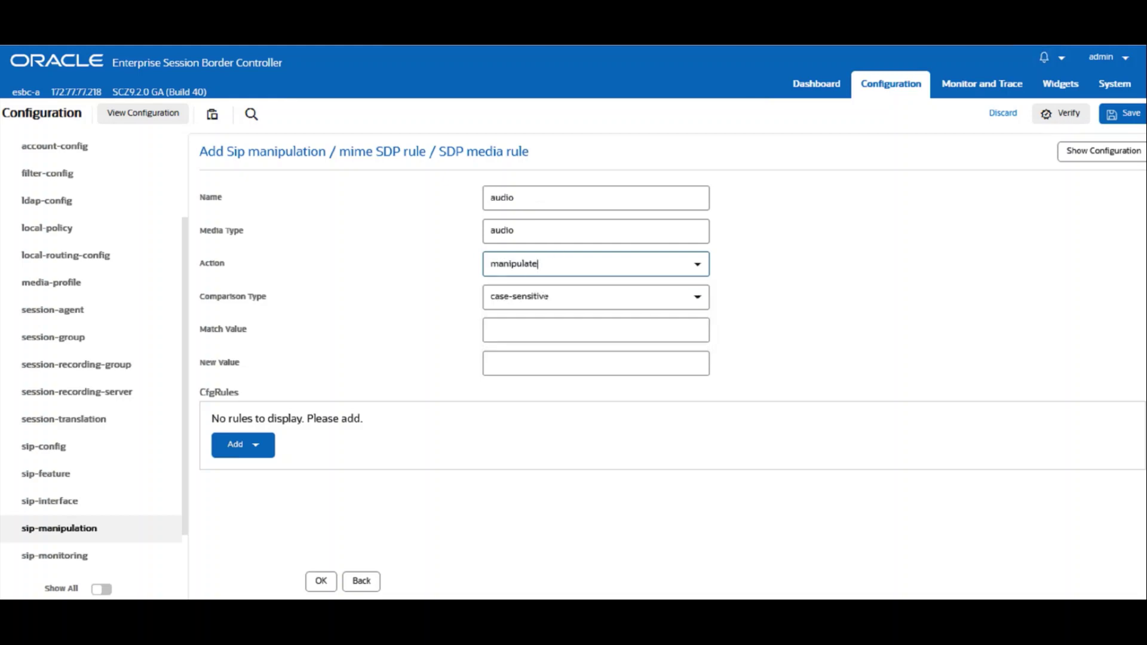
- Add an sdp-line-rule named audio3 under the audio media rule, with type a and action replace
click(233, 454)
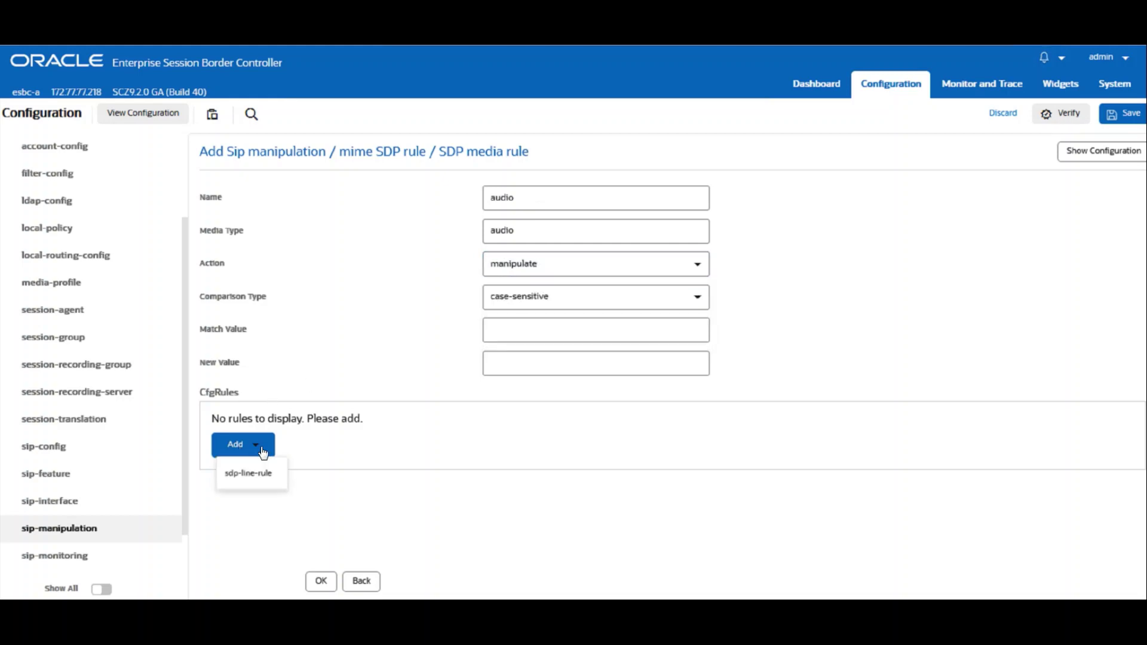
click(260, 480)
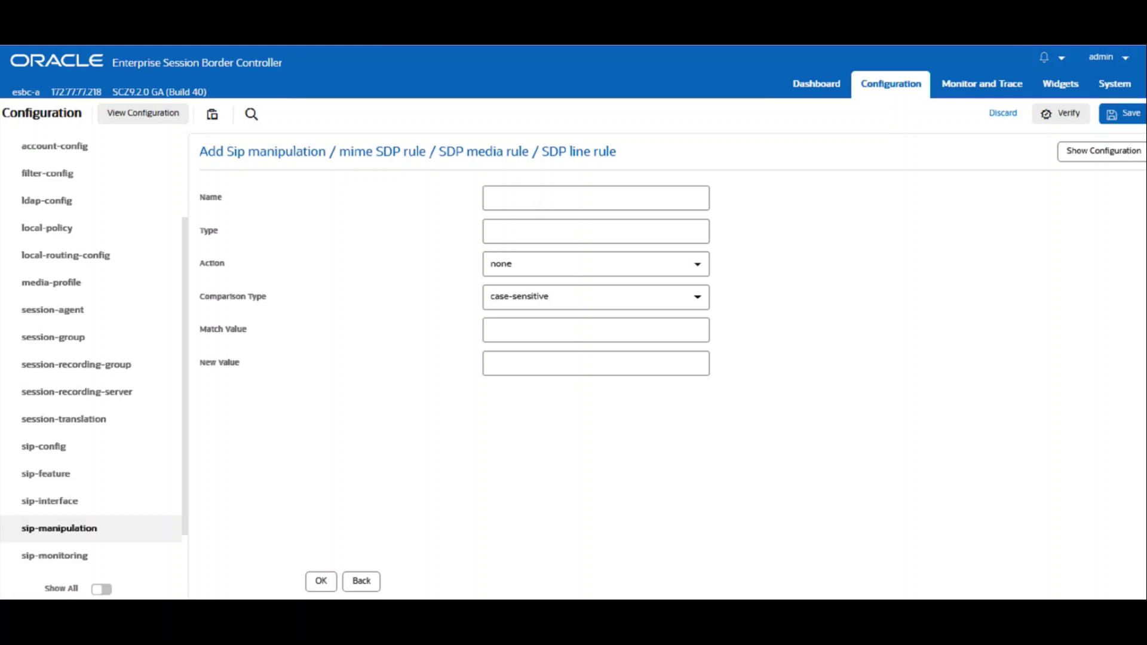
click(533, 199)
text(audio3)
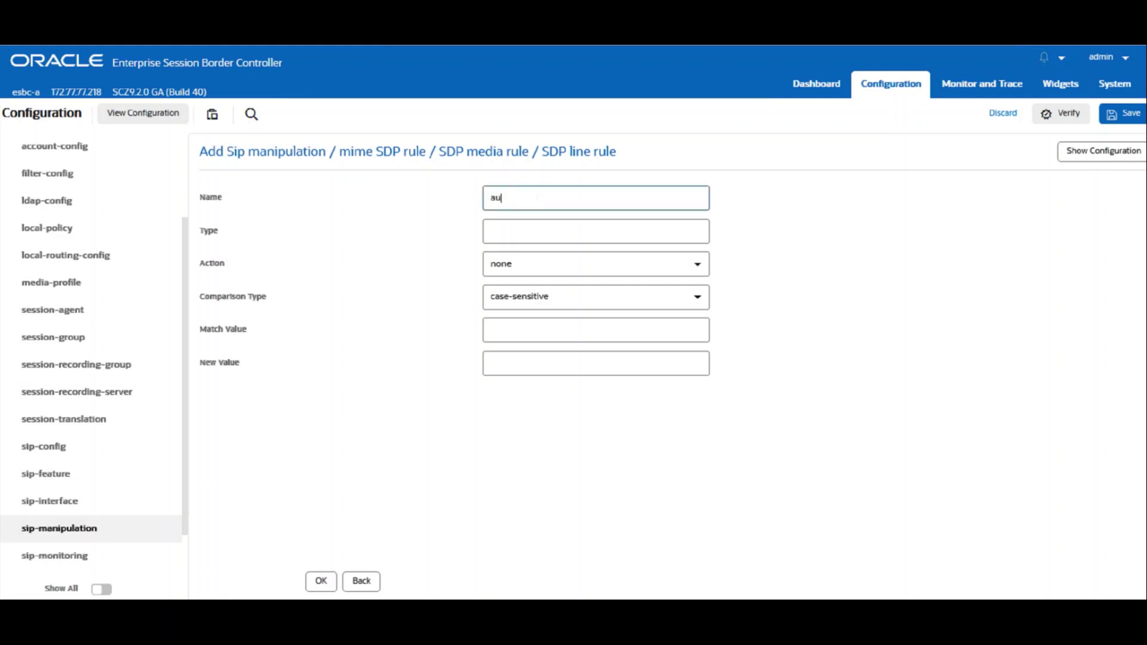
key(Tab)
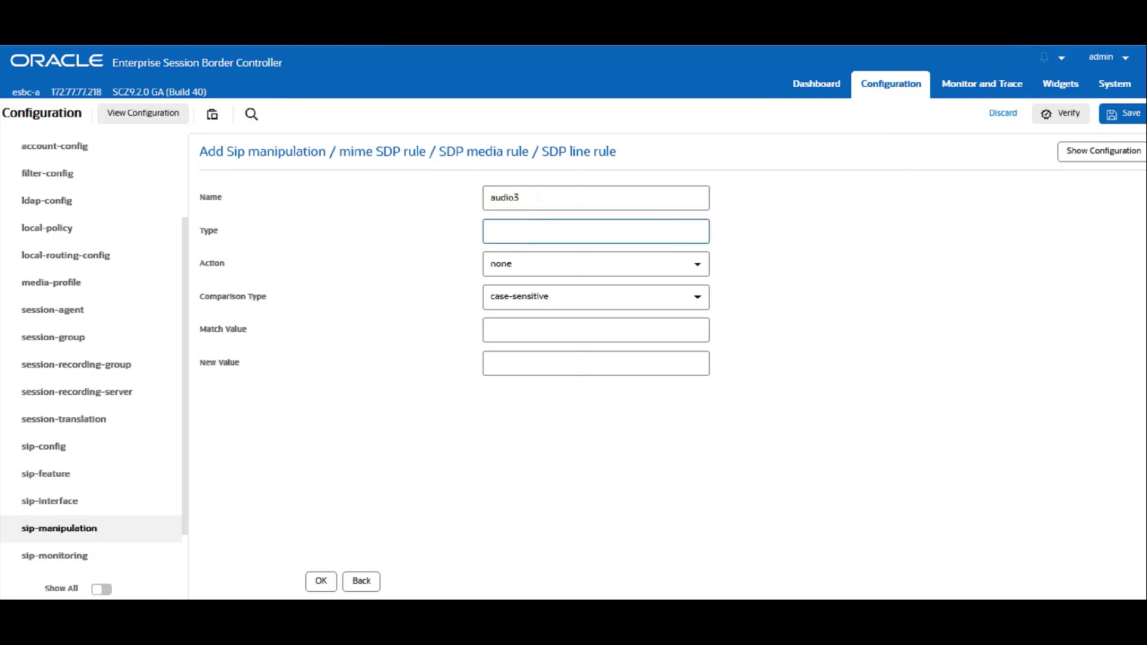
text(a)
key(Tab)
text(replace)
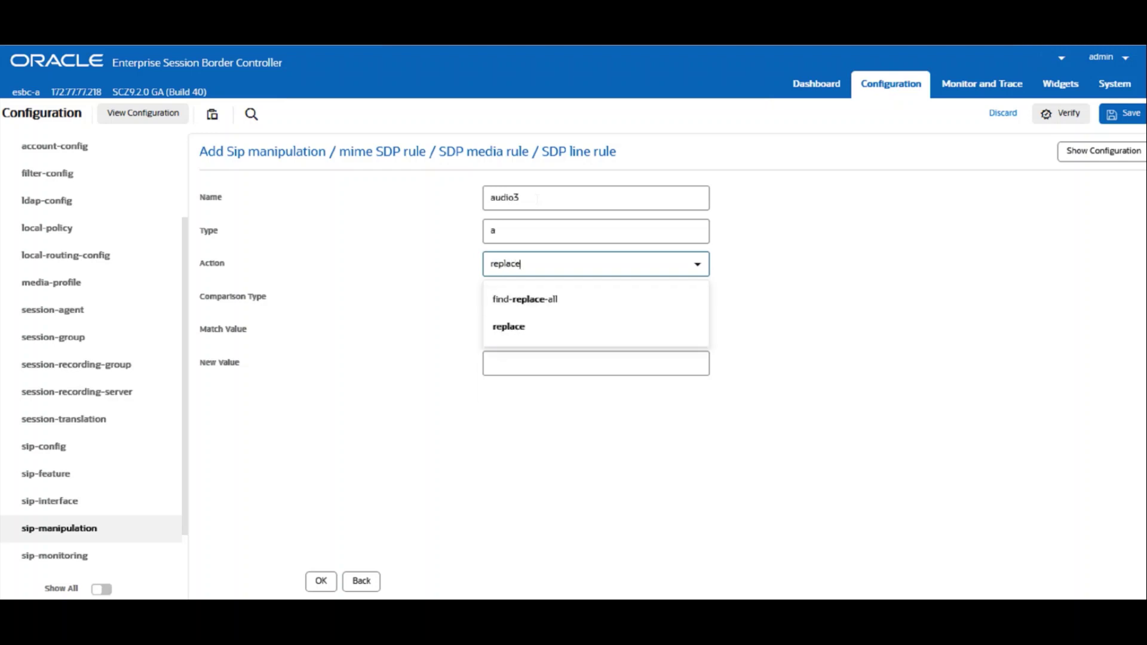
click(521, 339)
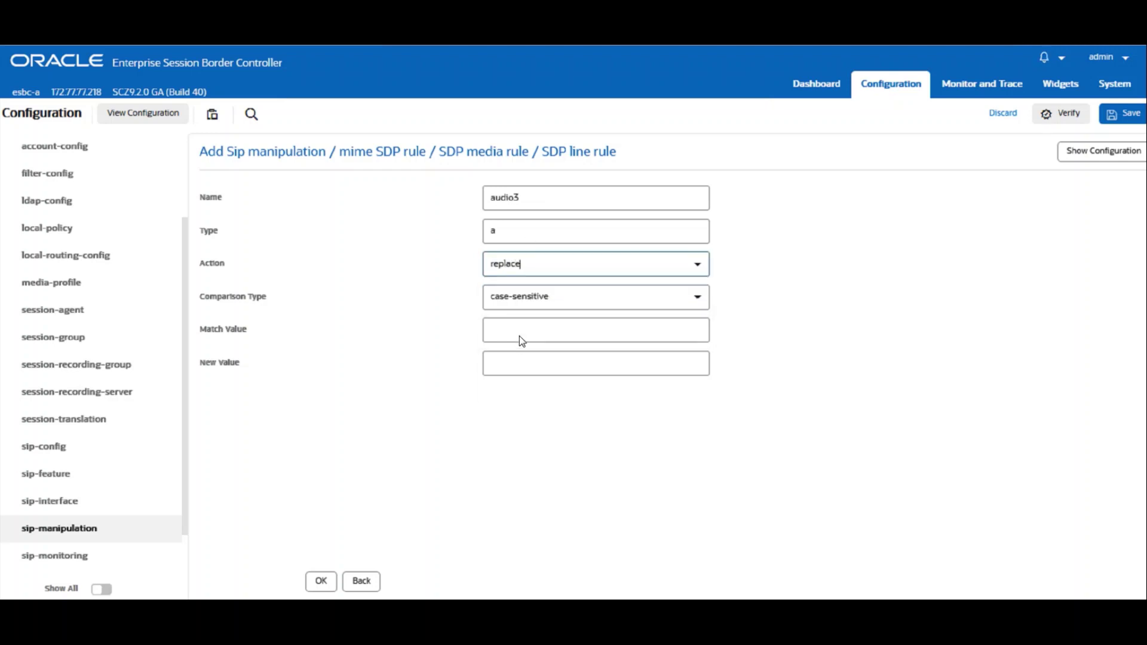
- Set audio3's match value to recvonly and new value to inactive, save it, and return to the CUCM_Out_1 manipulation
click(528, 325)
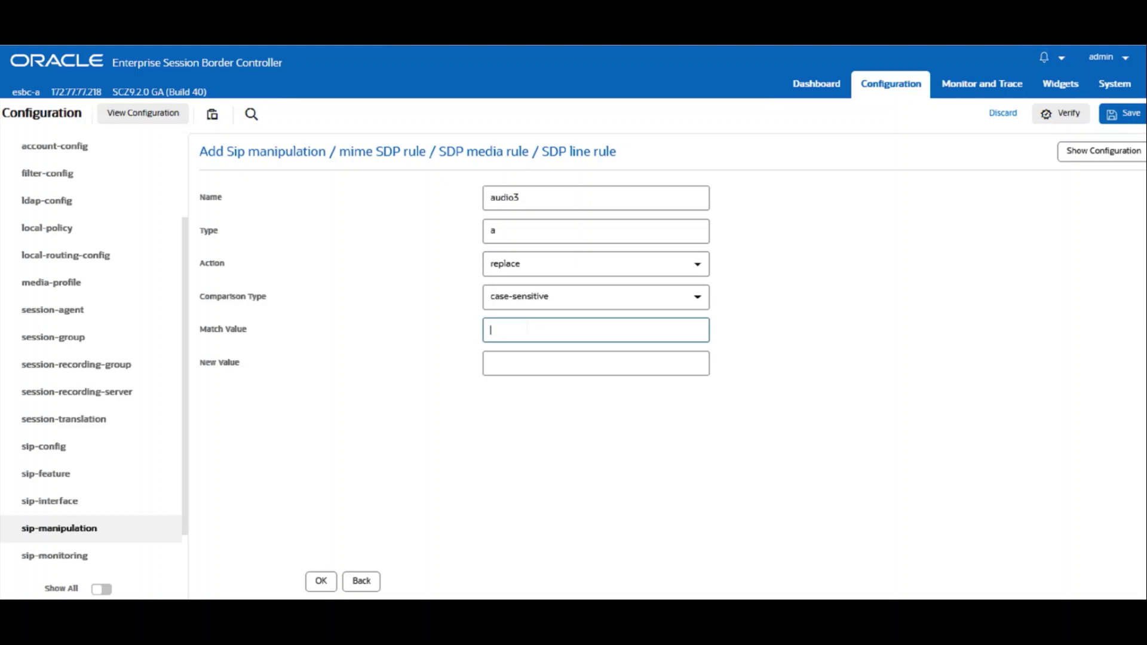
text(recvonly)
key(Tab)
text(inactiv)
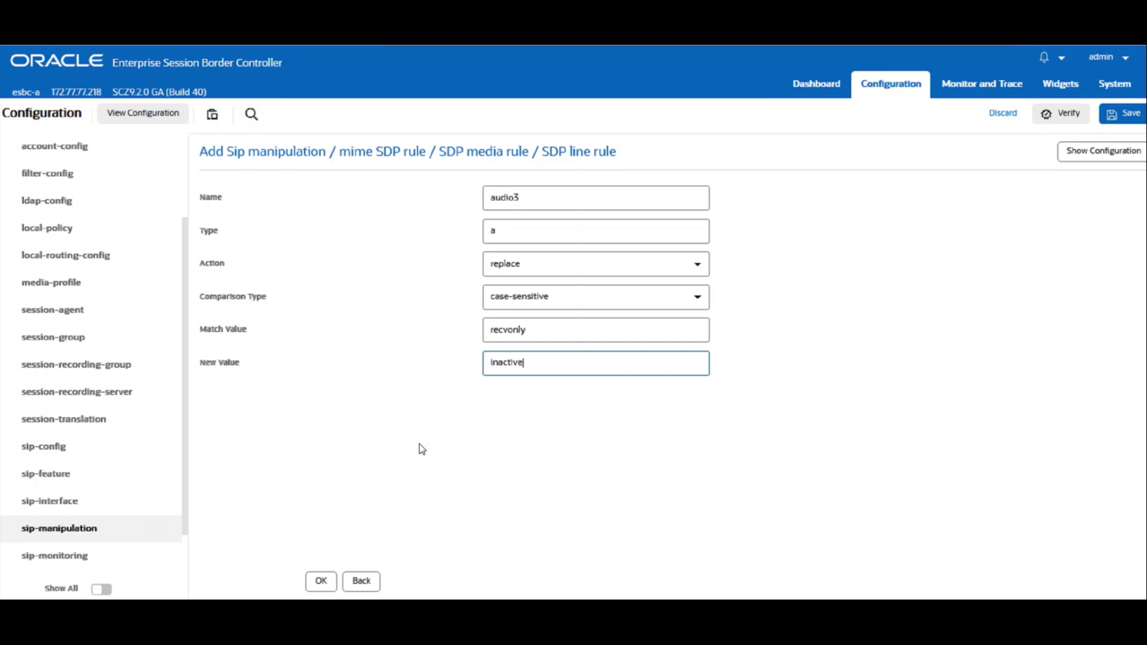
click(325, 581)
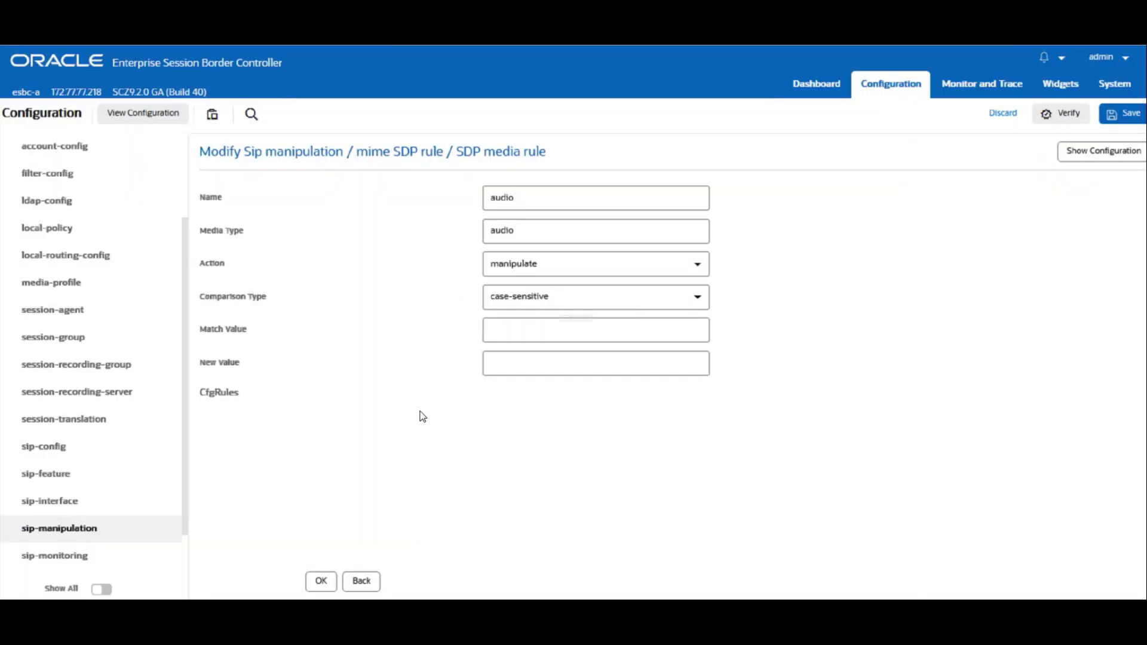
click(365, 579)
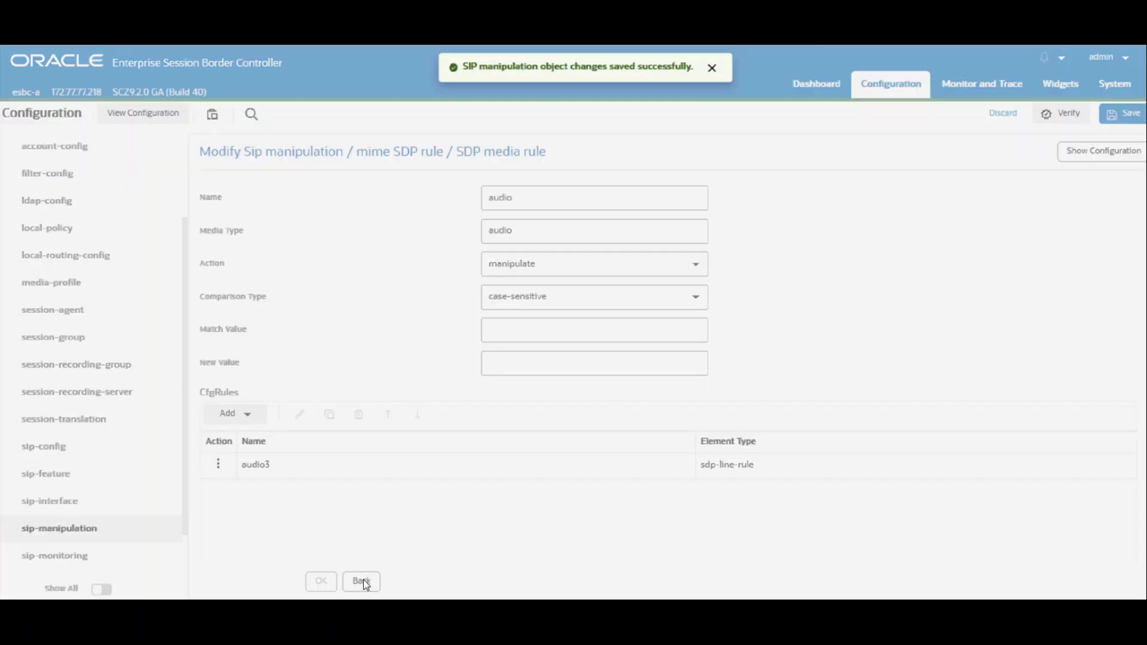
click(362, 581)
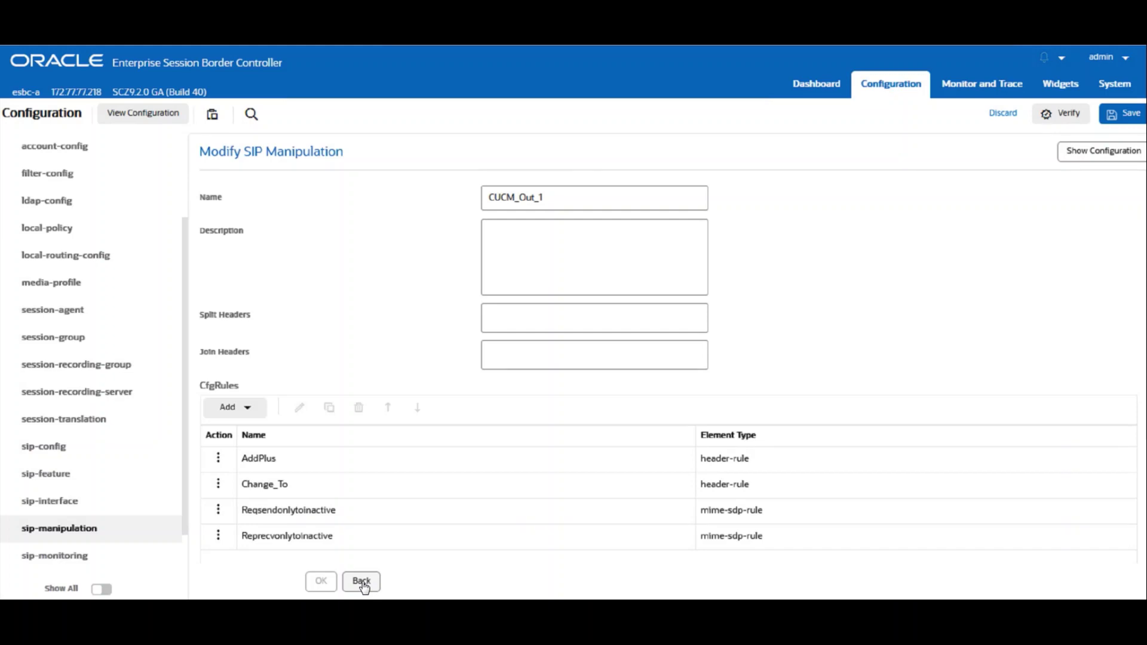
click(362, 583)
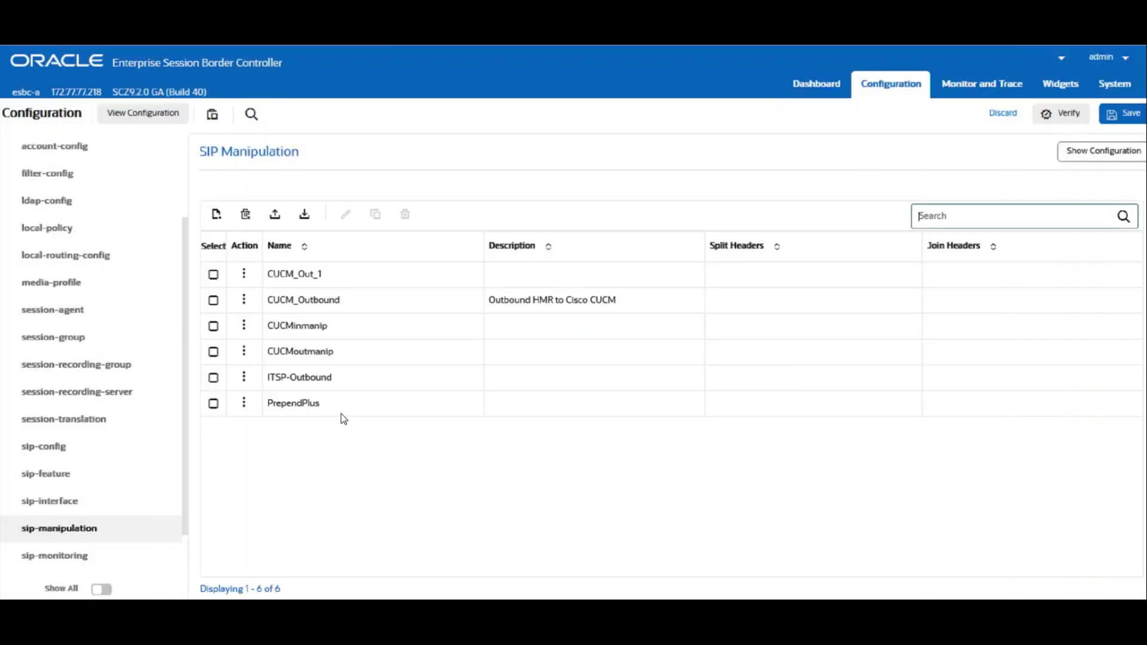
double_click(315, 276)
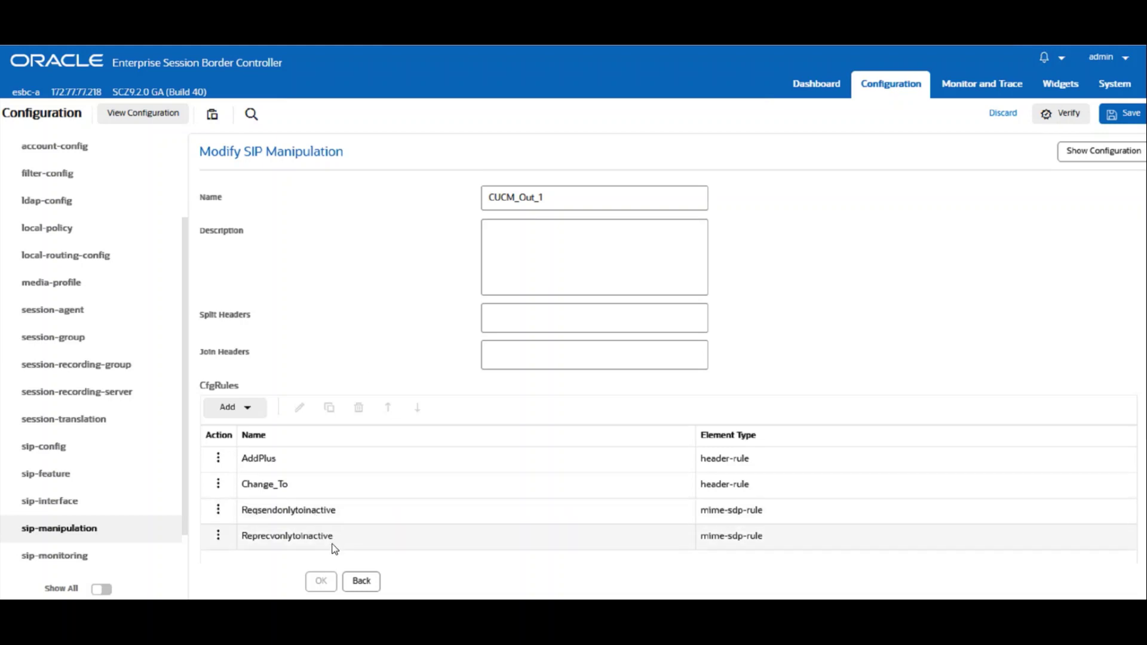
- Save and activate the configuration despite the verification errors, and collapse the verify results
click(1121, 113)
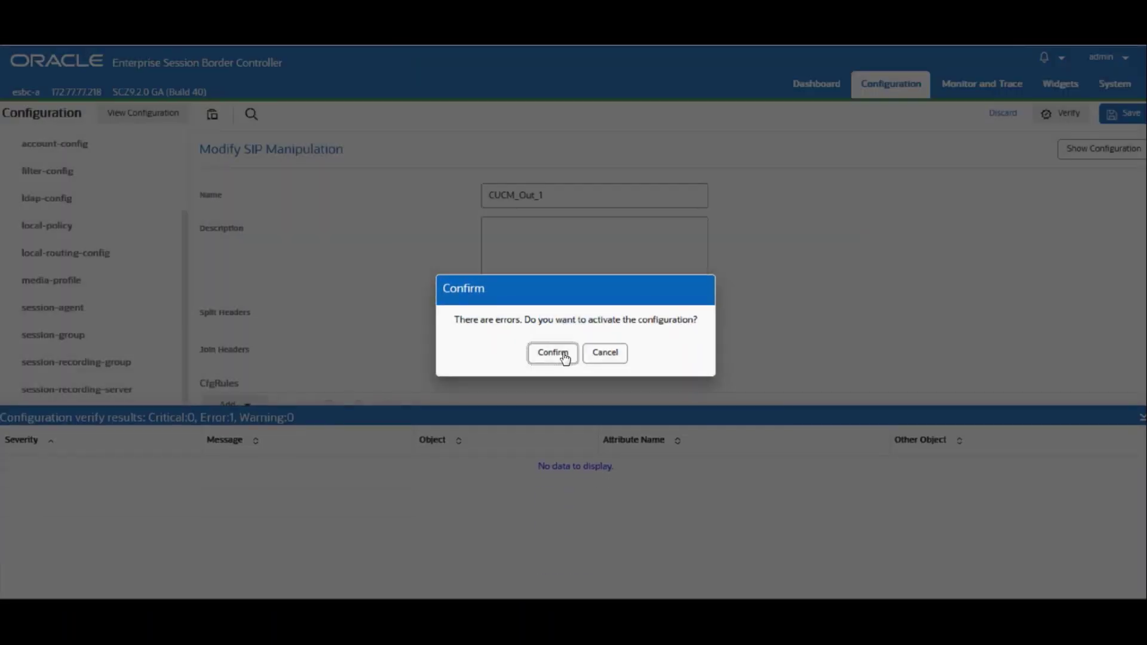
click(566, 353)
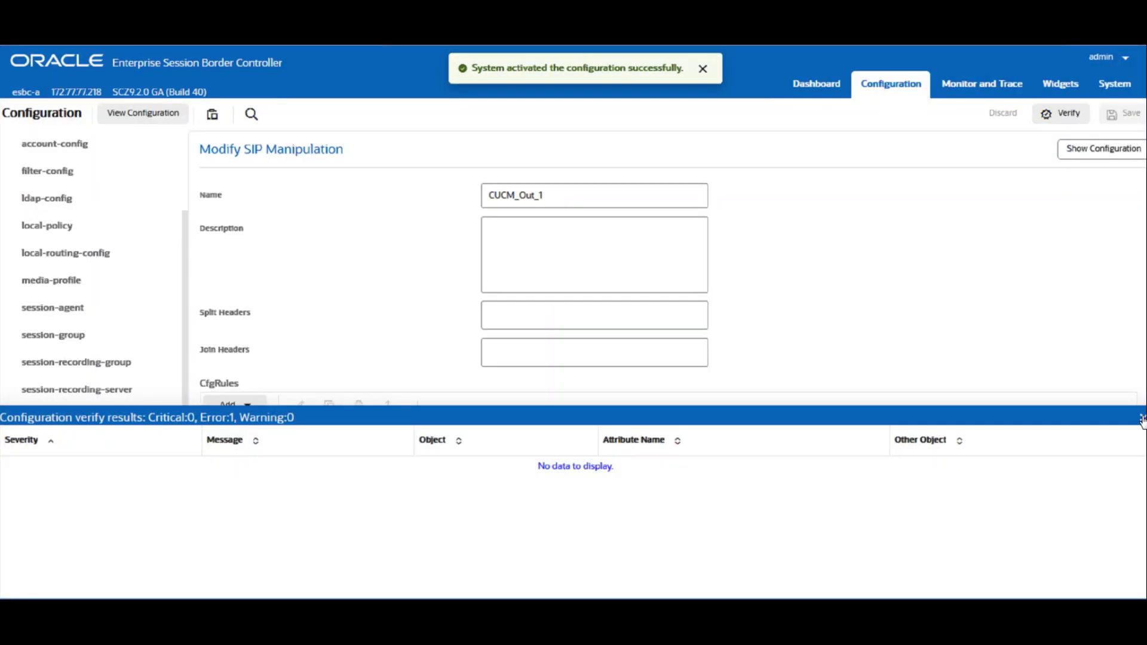
click(1141, 418)
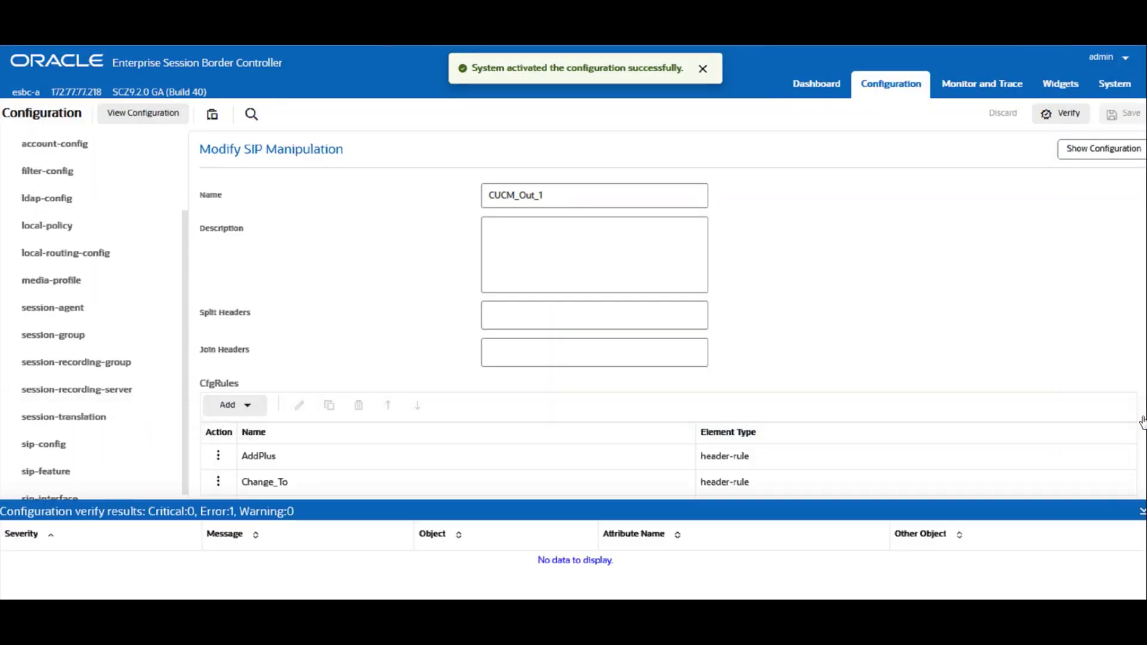
- Open the CUCM-A.clab.com session agent and check which manipulation is assigned as its Out ManipulationId
click(72, 313)
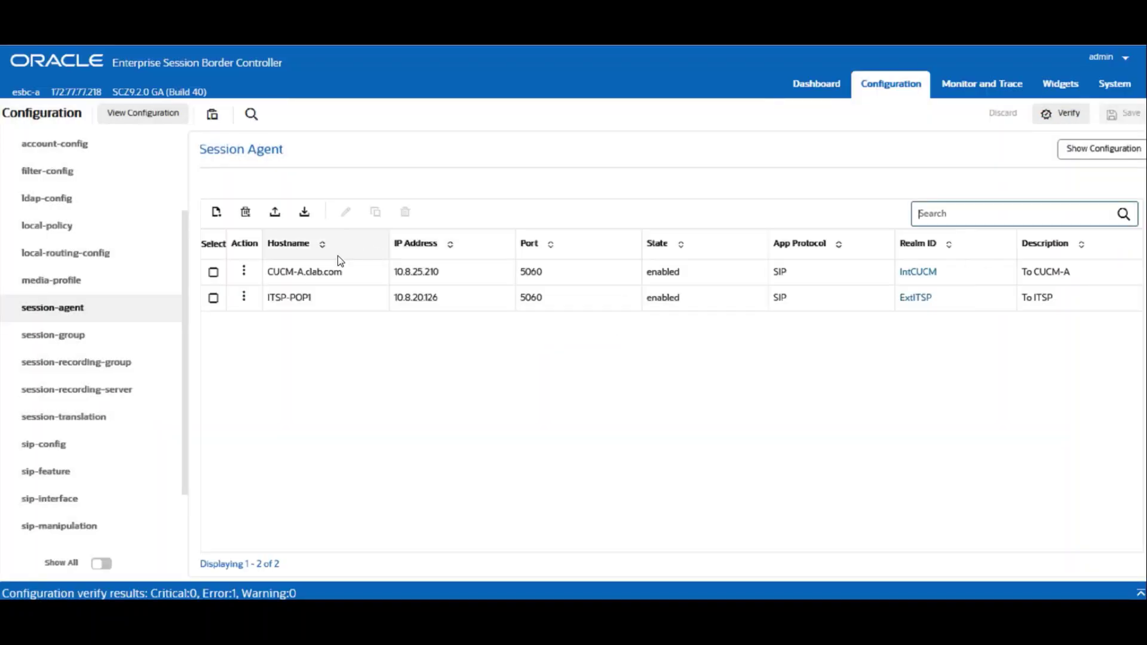
click(243, 271)
click(271, 307)
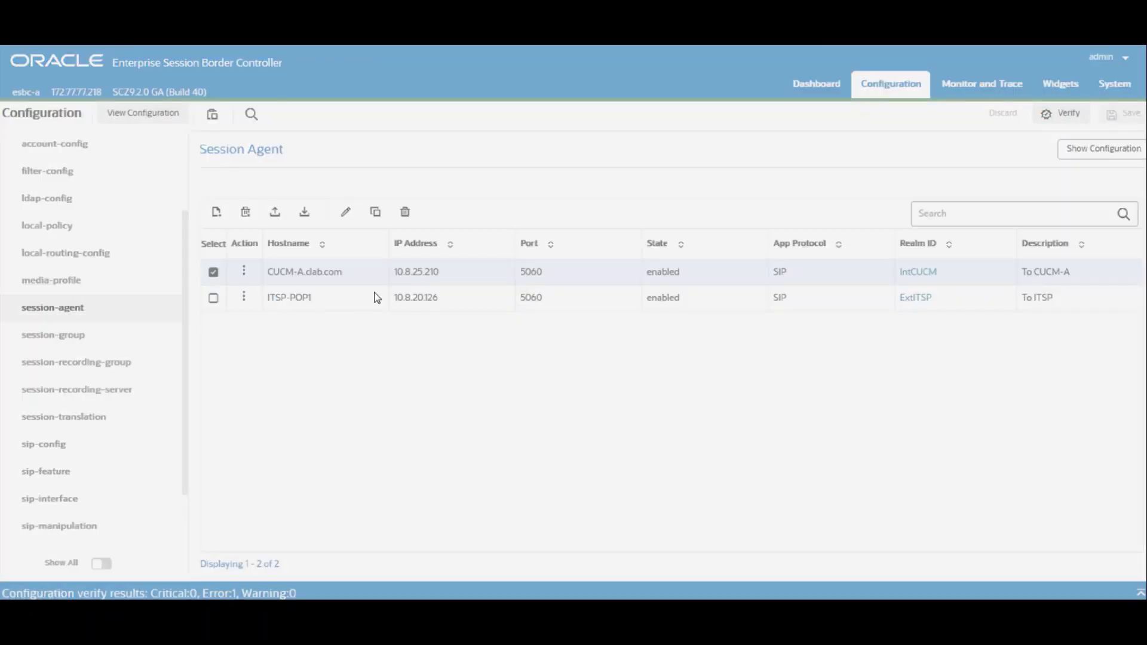
scroll(425, 317, down, 3)
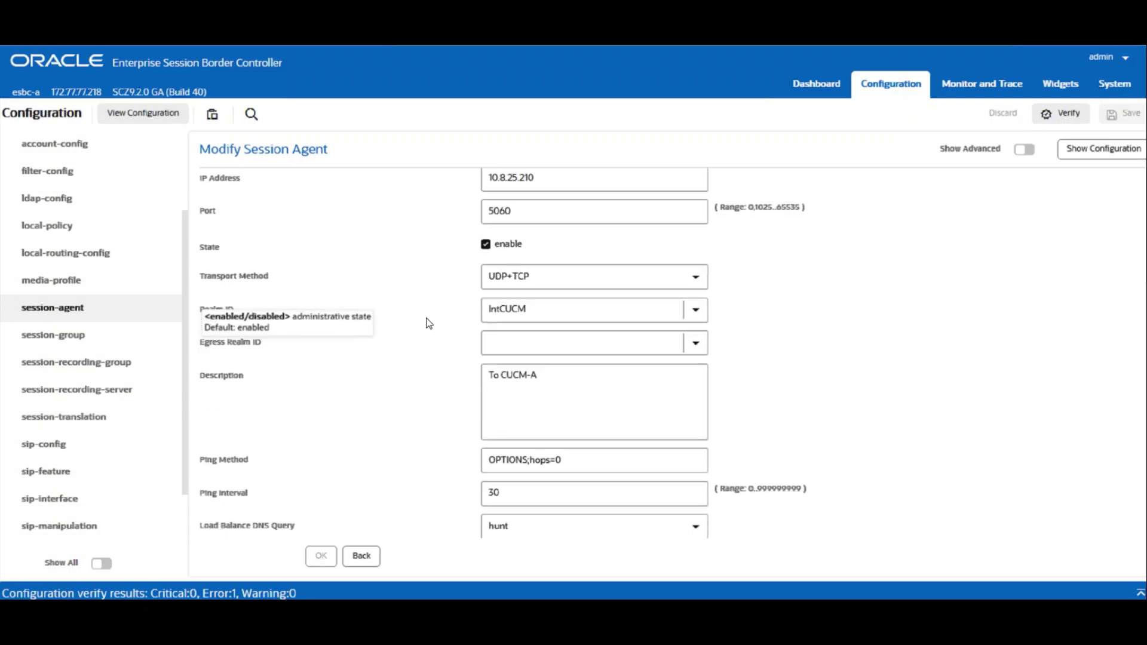
scroll(429, 323, down, 1)
scroll(429, 323, down, 4)
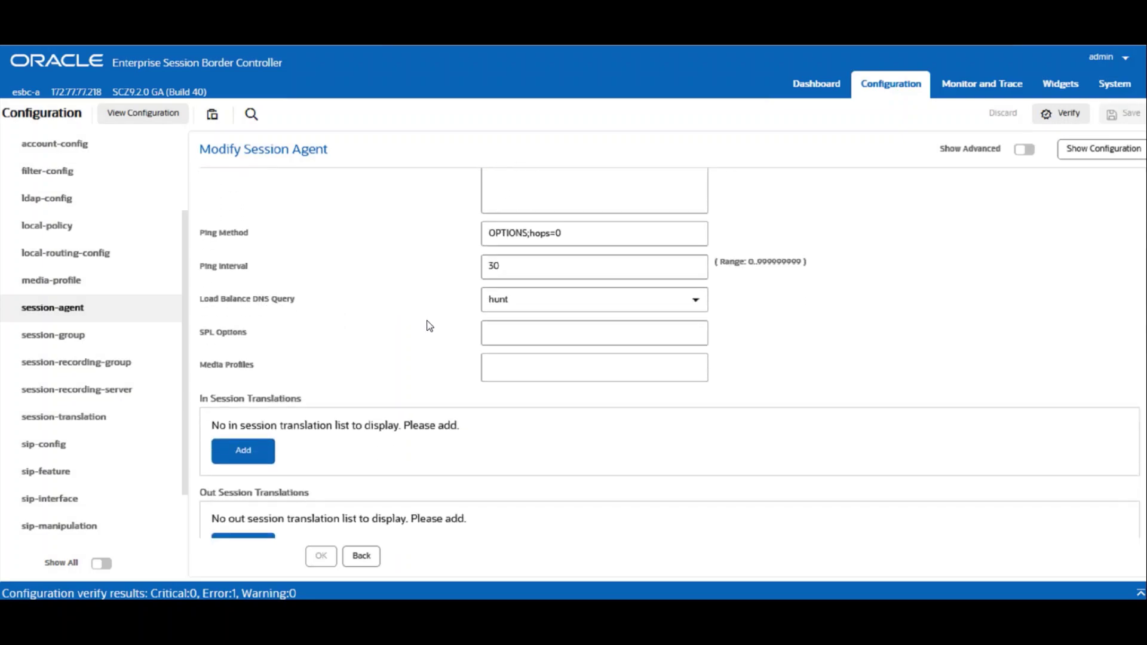
scroll(445, 391, down, 4)
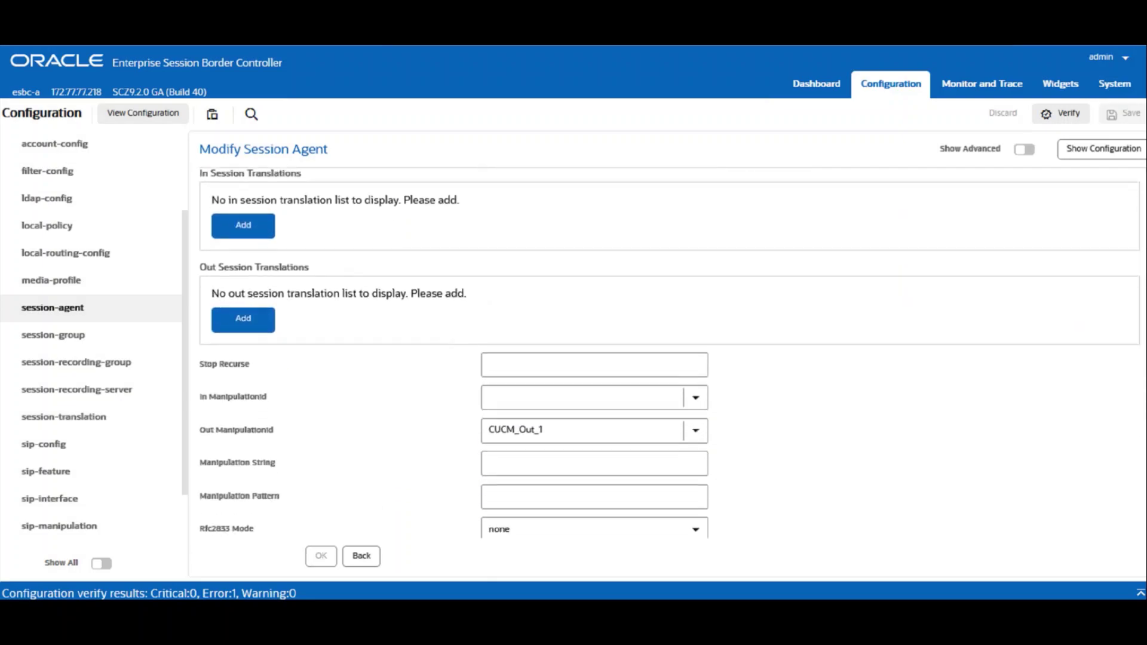
scroll(396, 278, down, 4)
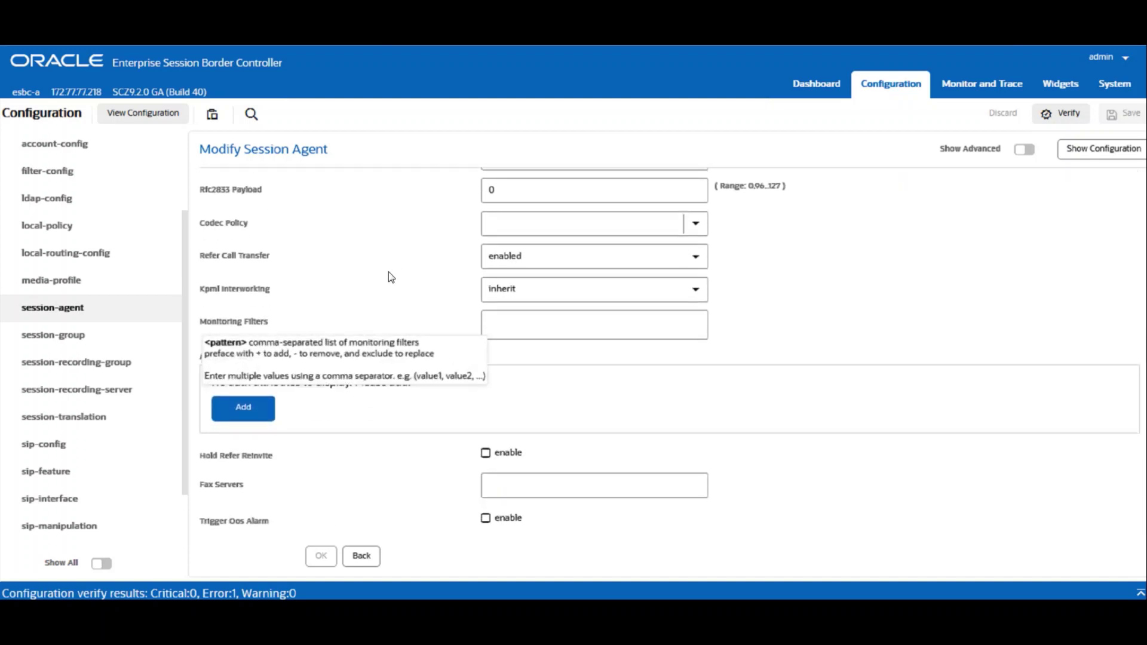
scroll(486, 383, up, 1)
scroll(486, 383, up, 2)
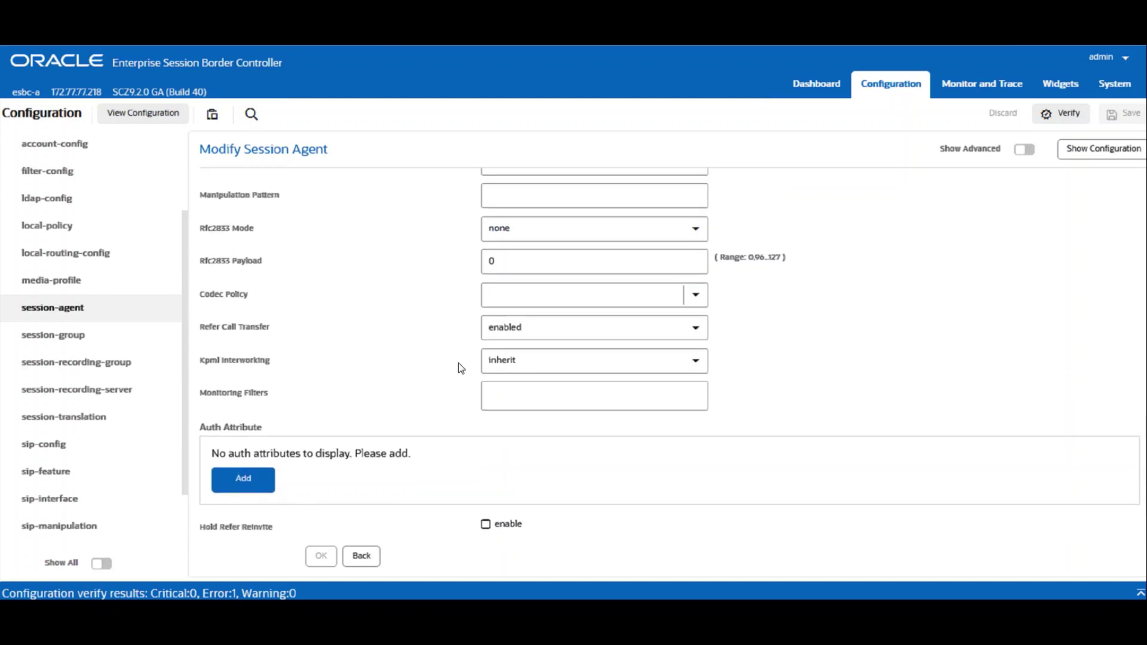
scroll(440, 346, up, 3)
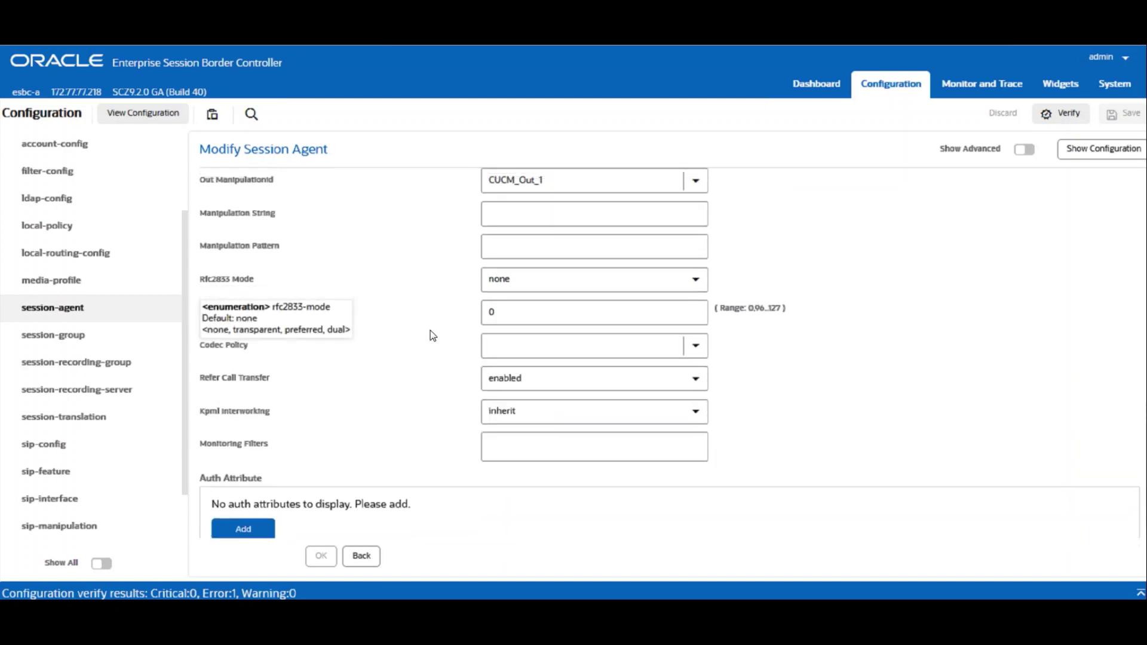
scroll(247, 303, up, 4)
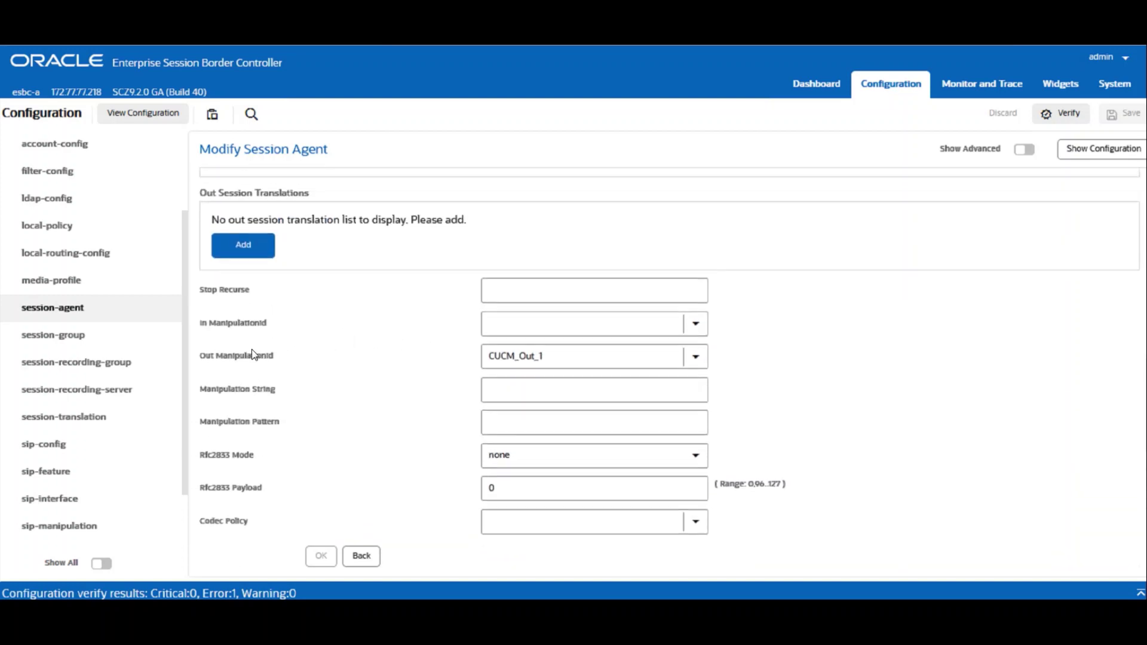
scroll(344, 535, up, 7)
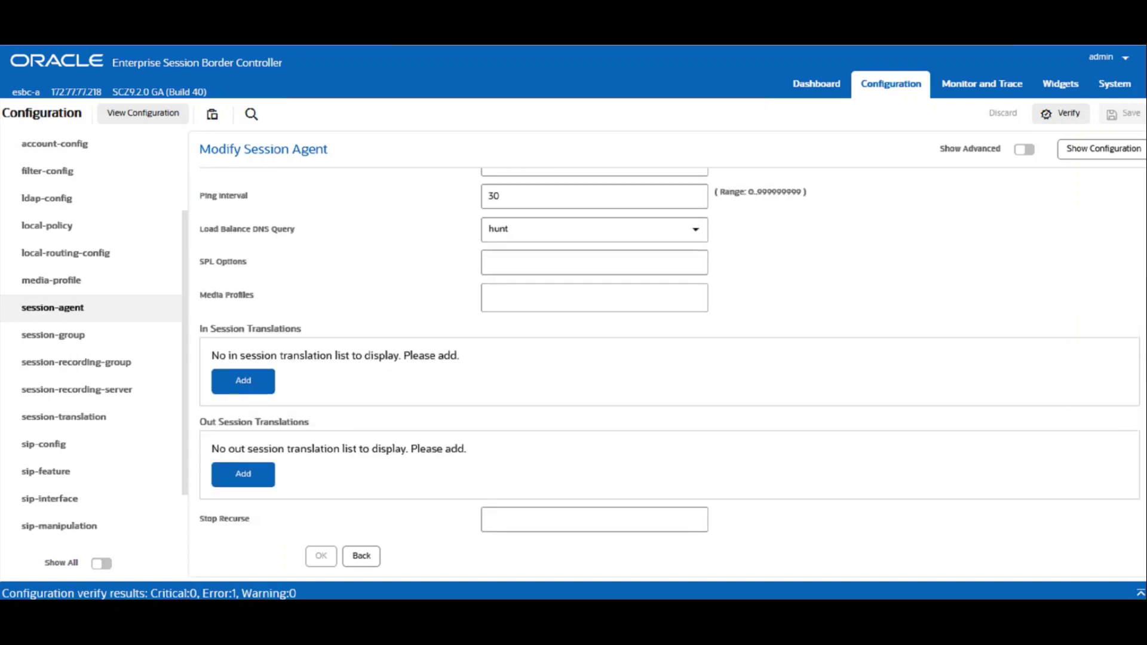
scroll(345, 418, up, 1)
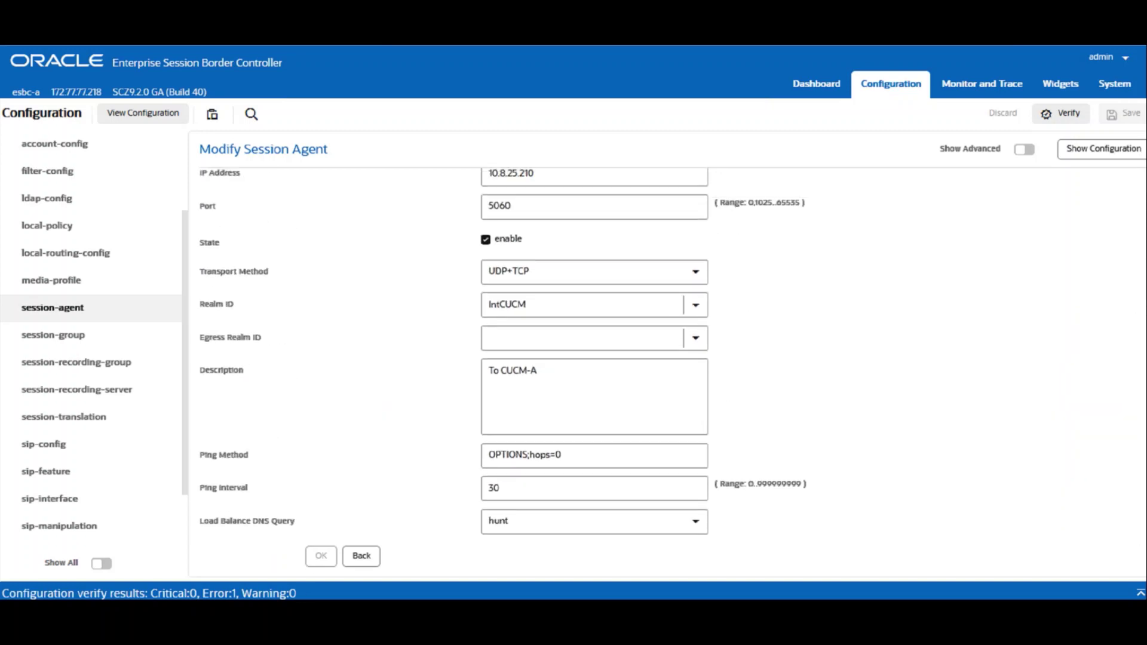
scroll(345, 418, down, 2)
- Switch to PhoneView, place a test call from the selected phone to the Cisco IP phone, and answer it
key(alt+Tab)
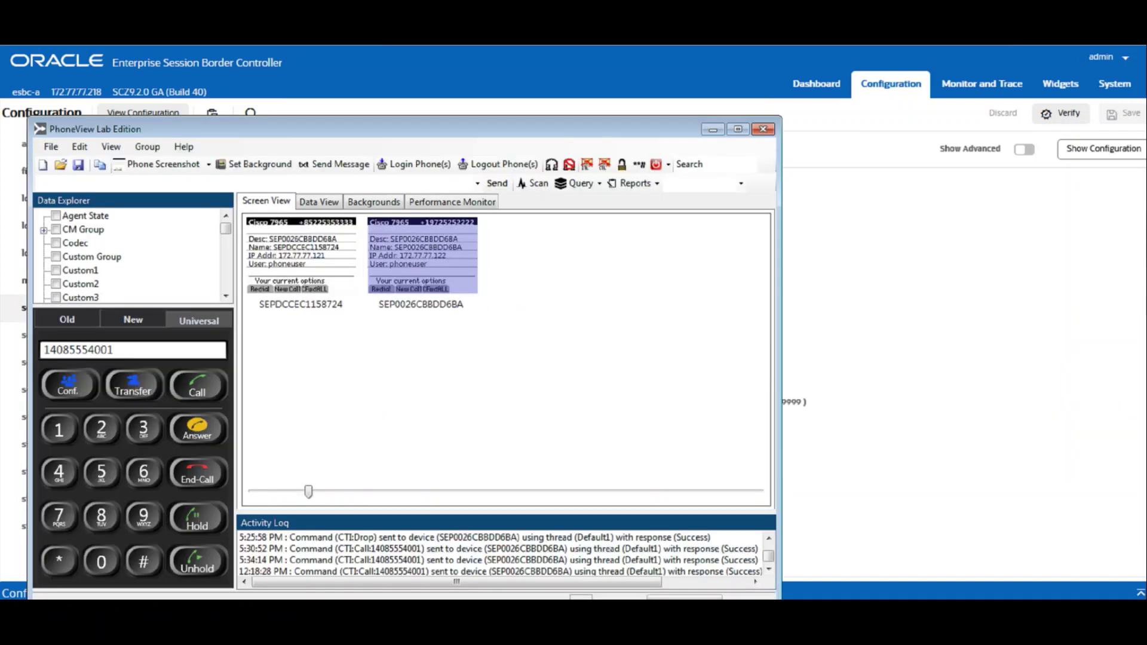
key(alt+Tab)
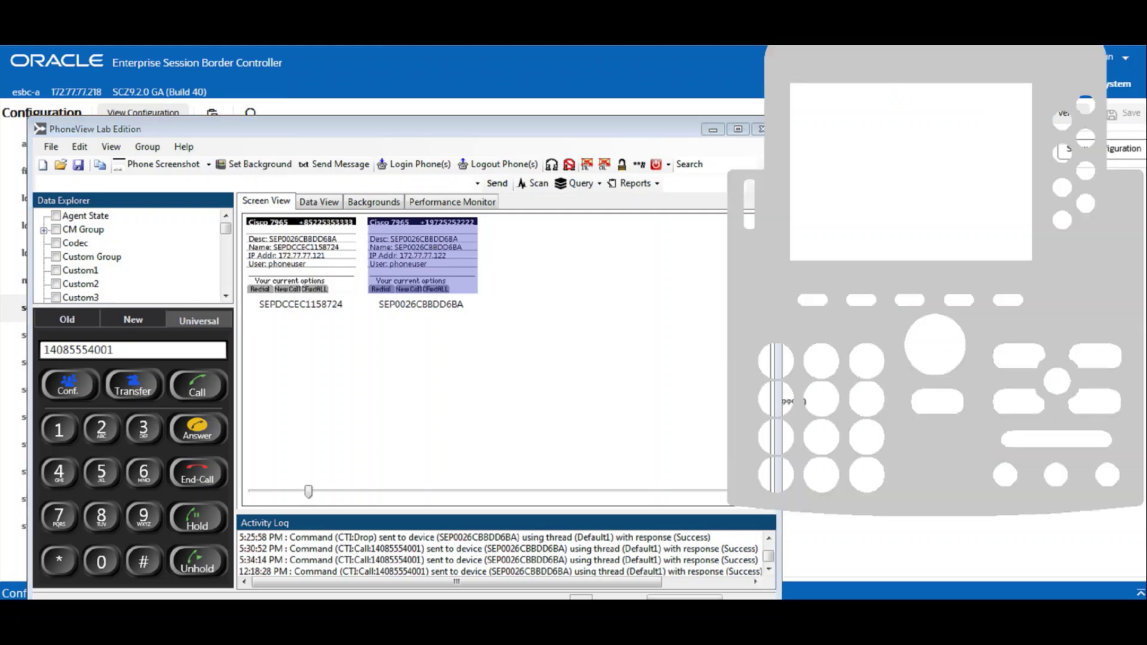
click(213, 385)
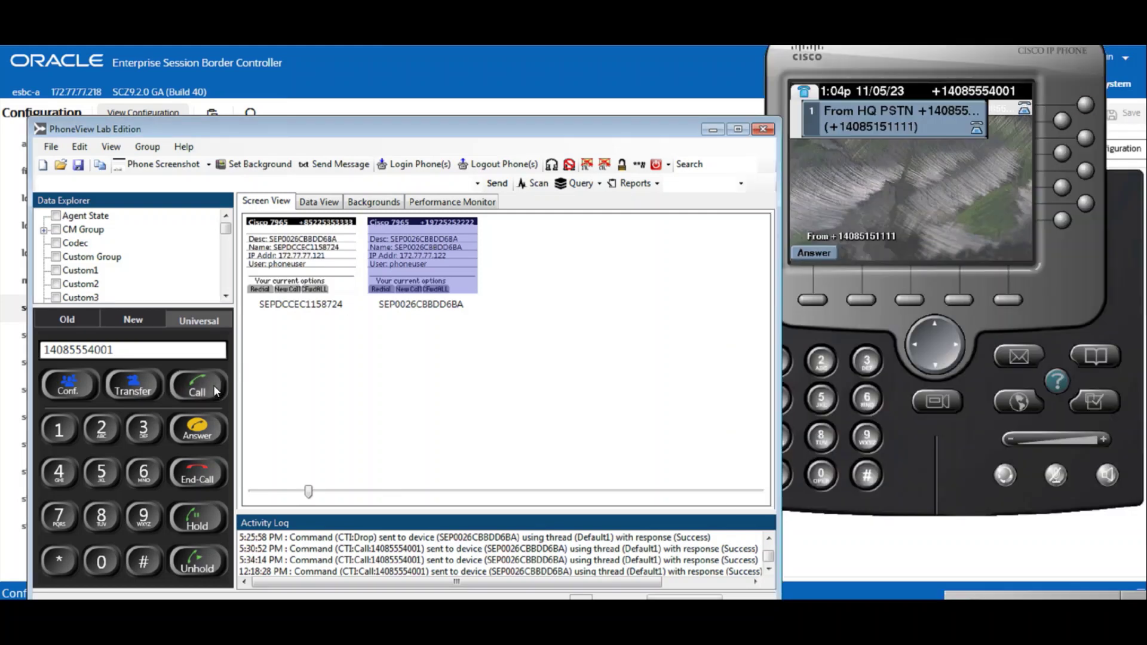
click(812, 299)
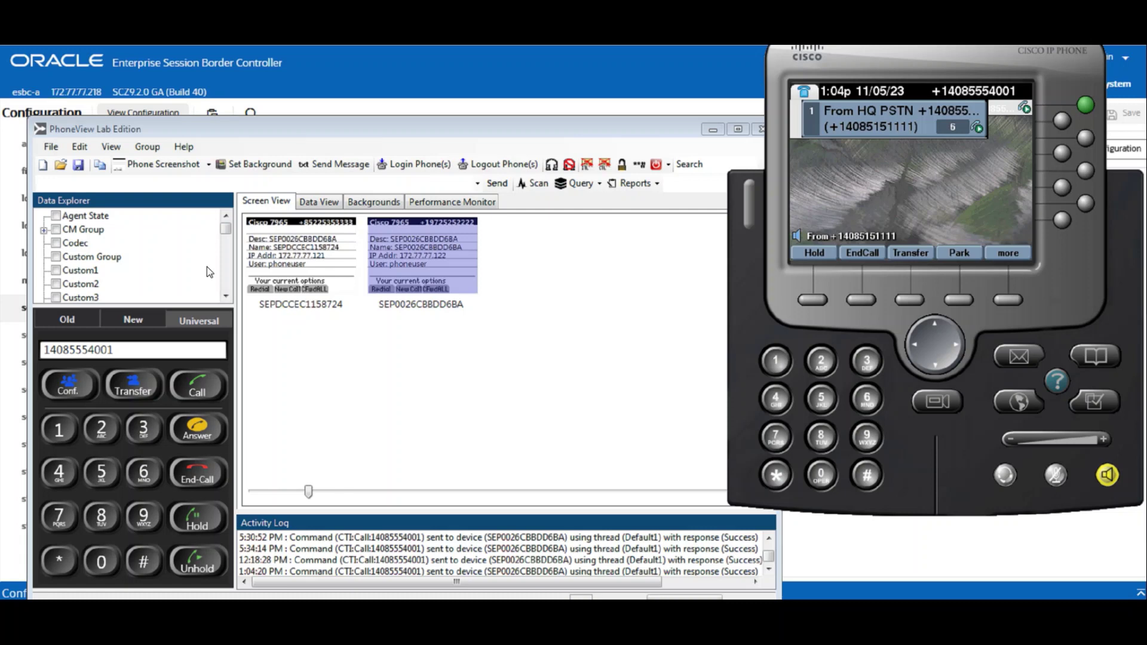
- Put the test call on hold from PhoneView and end it on the Cisco IP phone
click(209, 511)
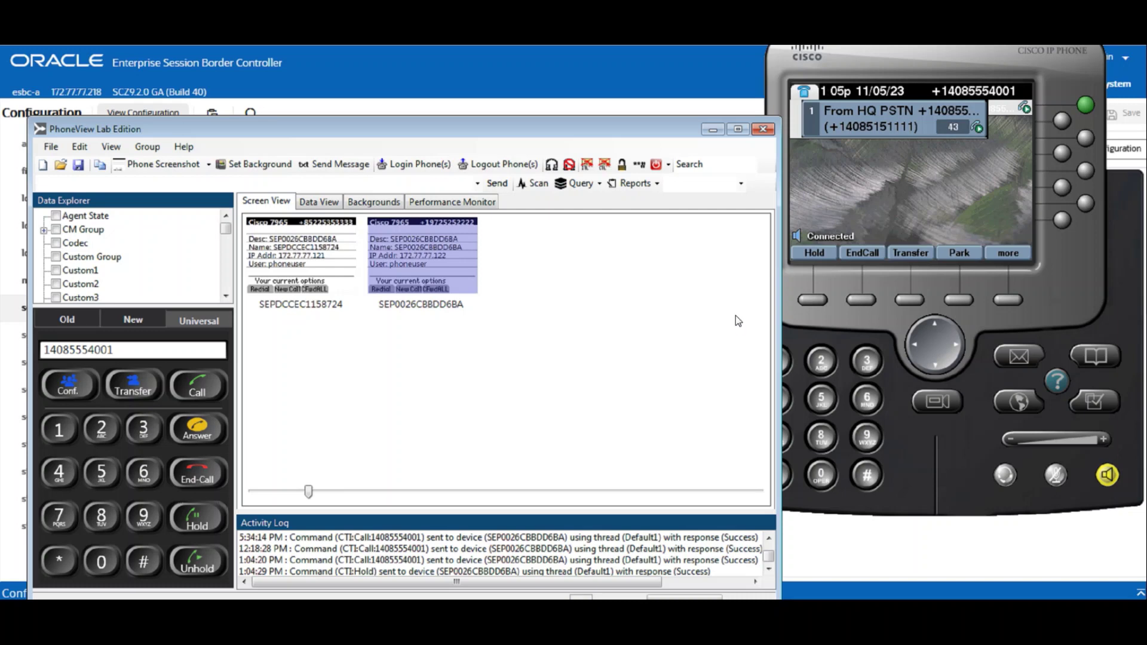
click(861, 299)
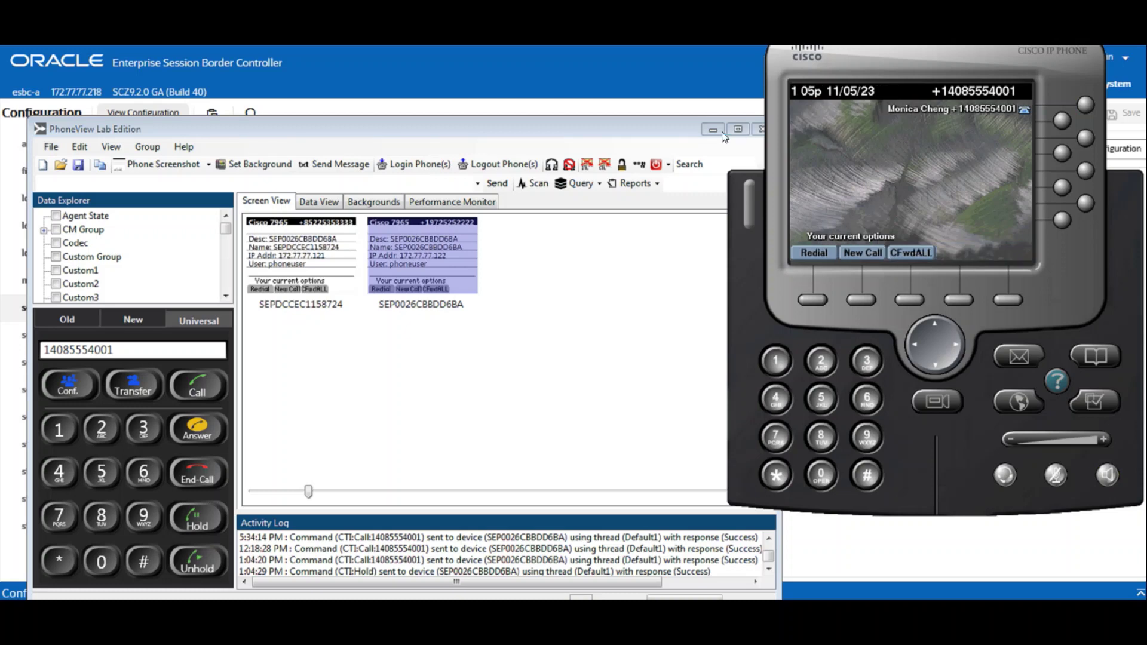
click(721, 131)
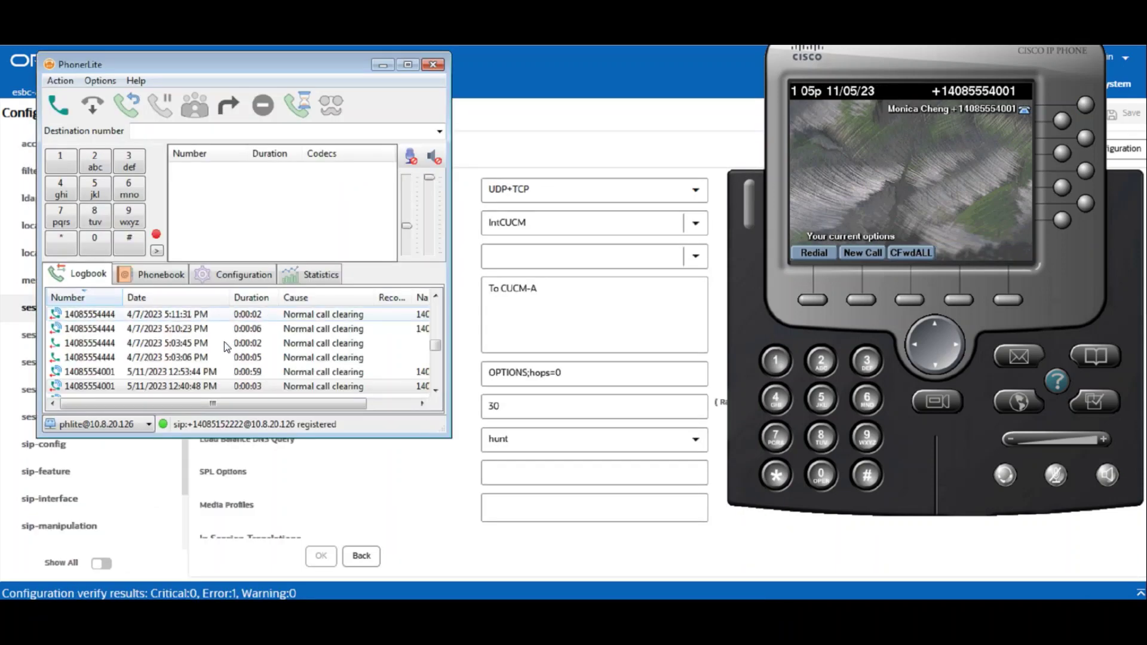
- In PhonerLite, call the Cisco IP phone again from the logbook entry dated 5/11/2023 12:53:44 PM
click(111, 373)
right_click(111, 373)
click(173, 382)
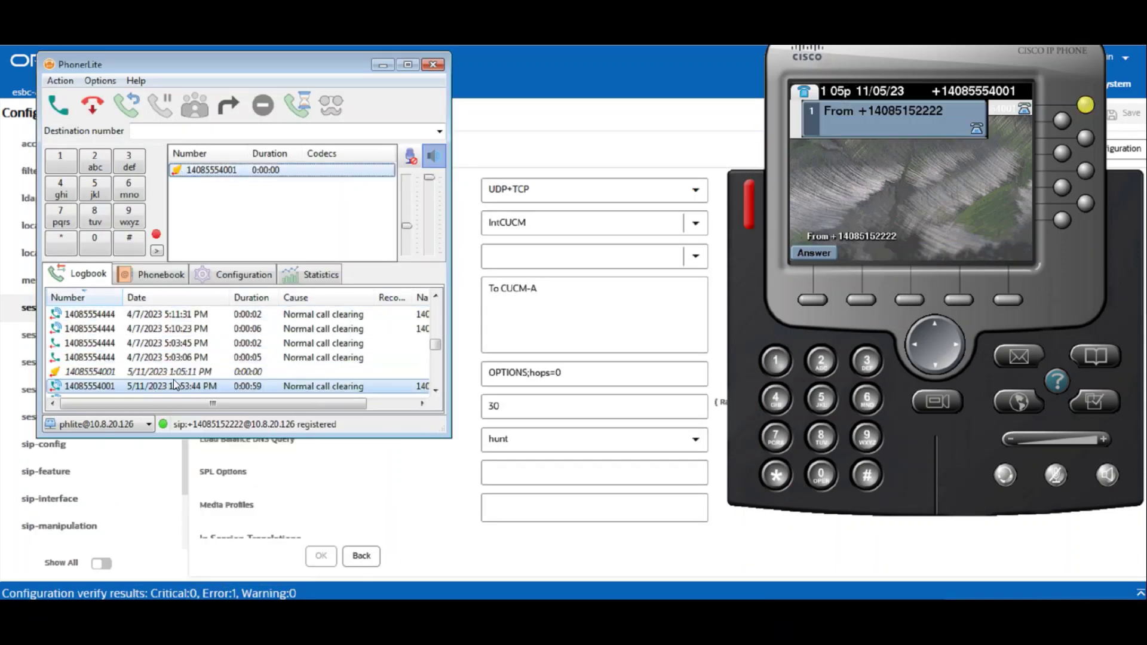
- Answer the incoming call on the Cisco IP phone and put it on hold in PhonerLite
click(815, 301)
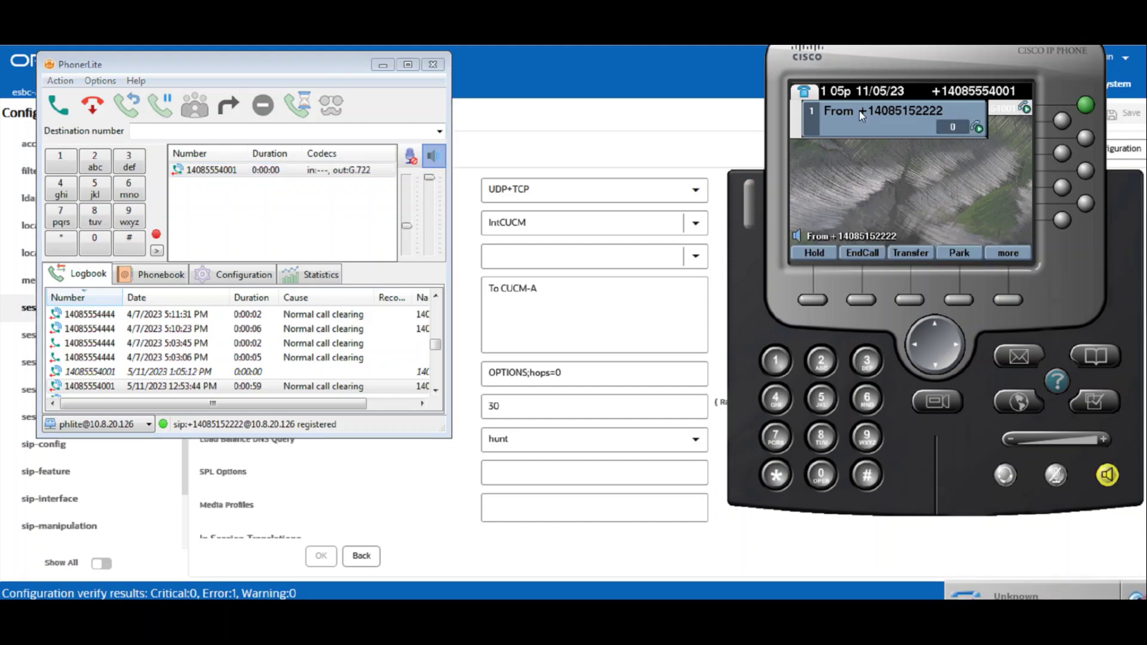
click(214, 171)
click(161, 104)
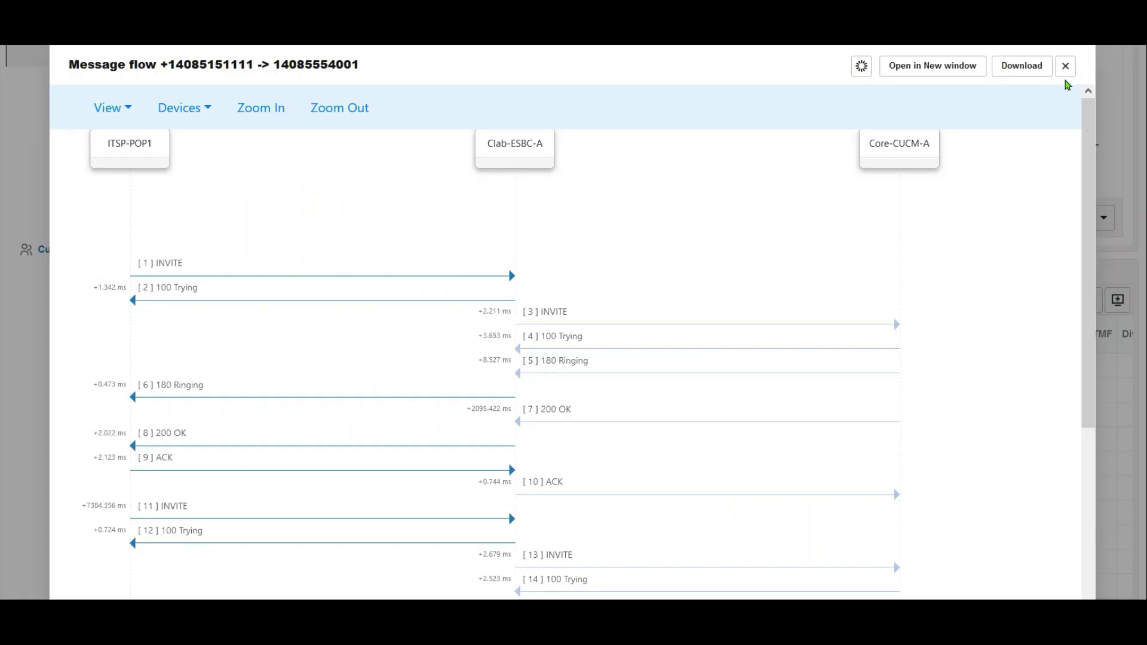
- In the call monitor, close the earlier call's message flow and details, and refresh Recent Calls to the current time
click(1062, 67)
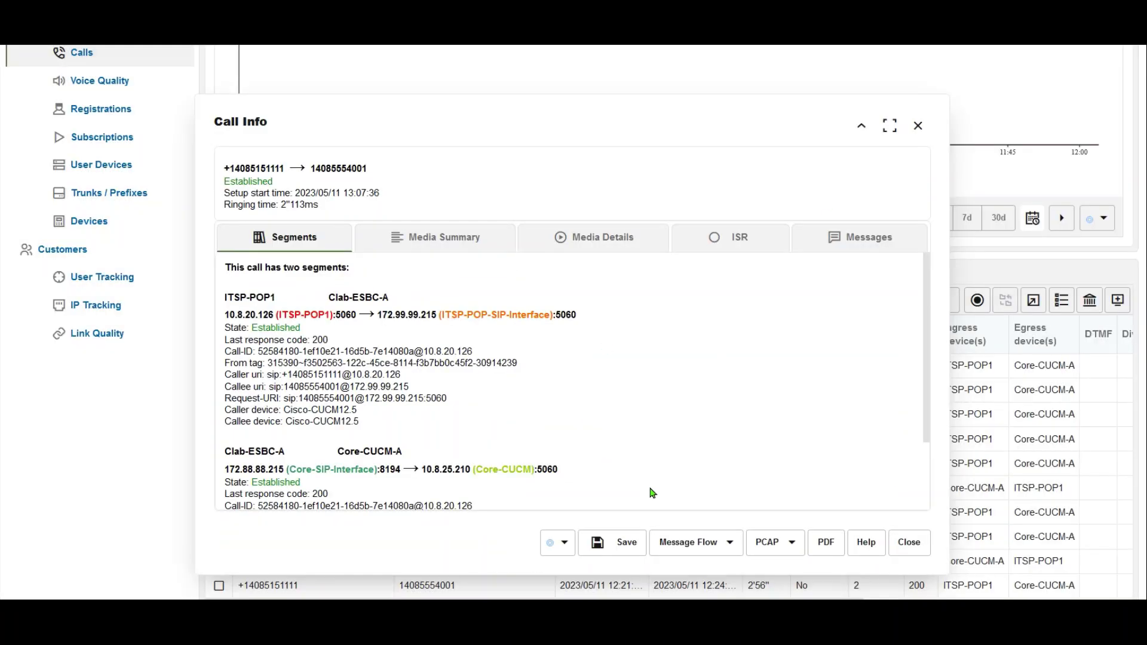
click(908, 542)
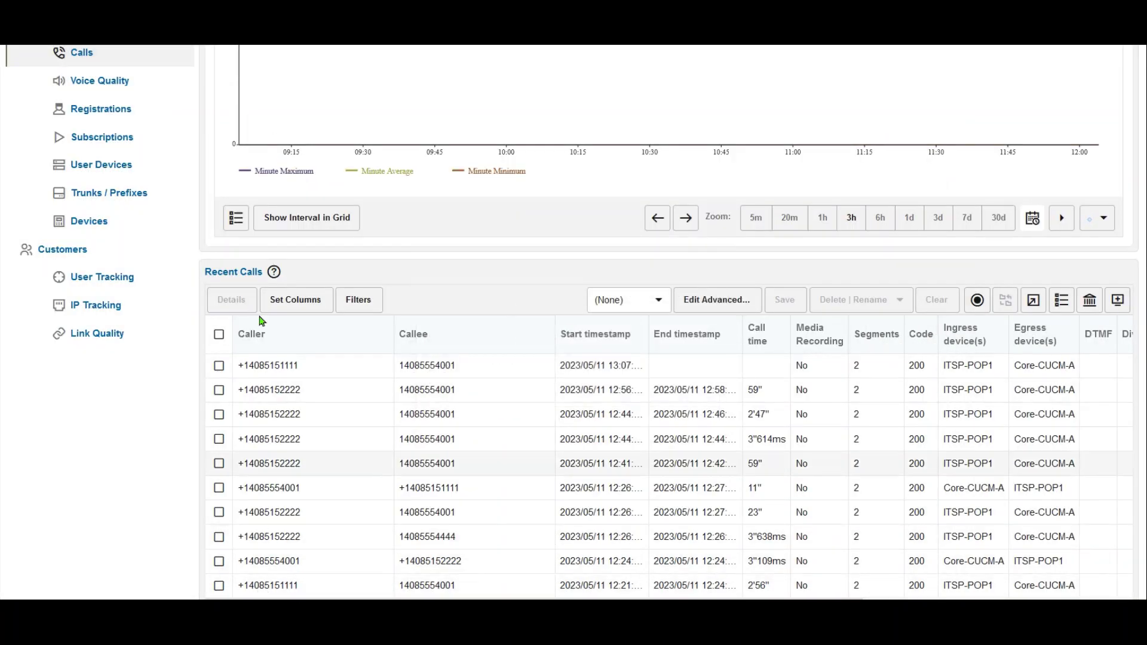
scroll(399, 478, down, 2)
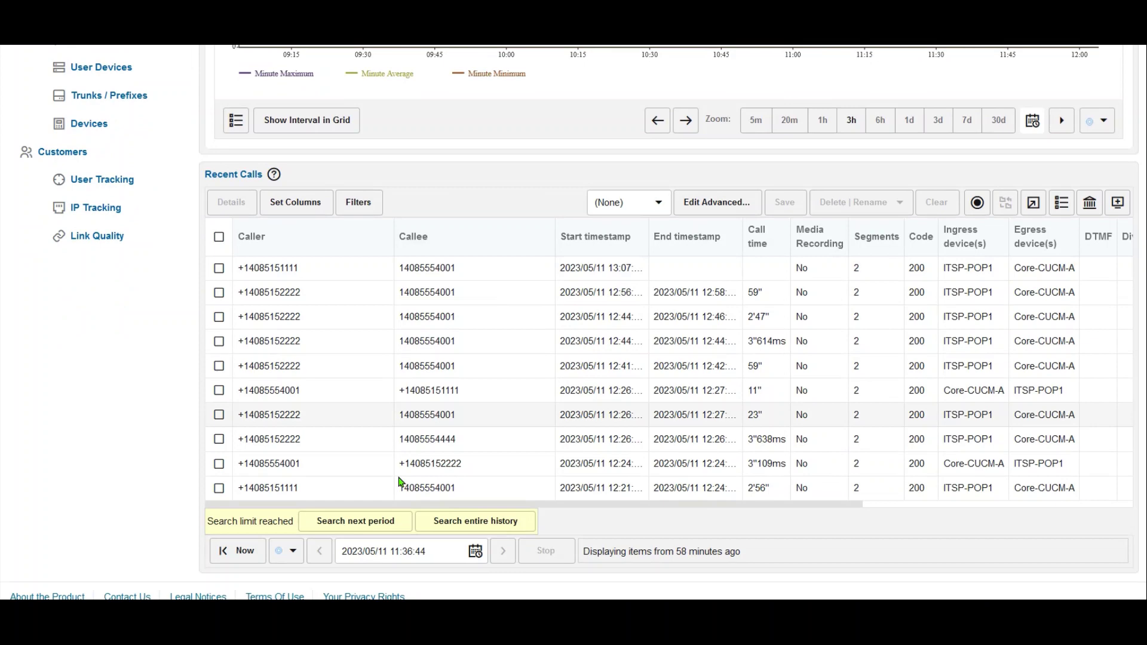
click(245, 555)
scroll(278, 525, up, 2)
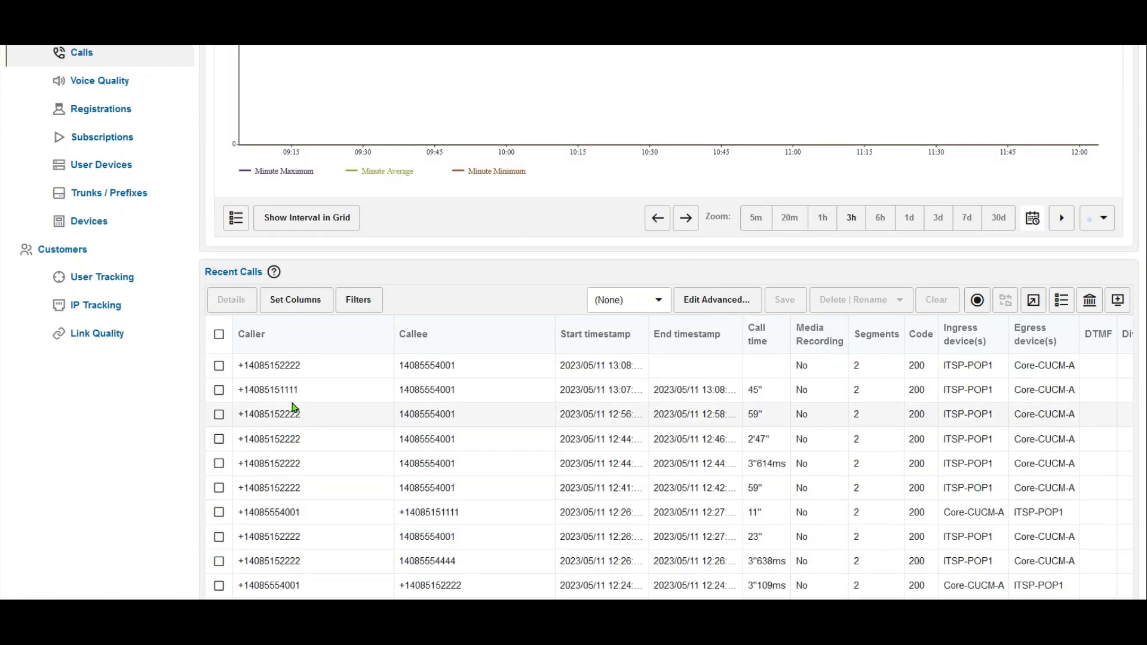
- Open the message flow of the most recent call from ITSP-POP1 to Core-CUCM-A
click(334, 370)
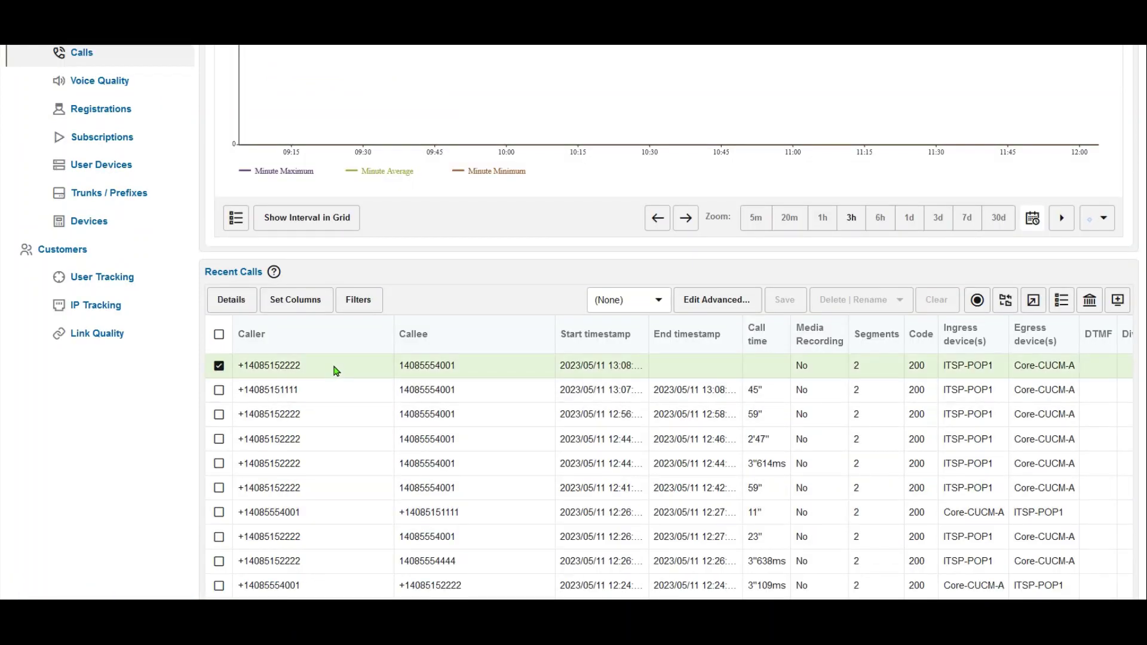
double_click(334, 371)
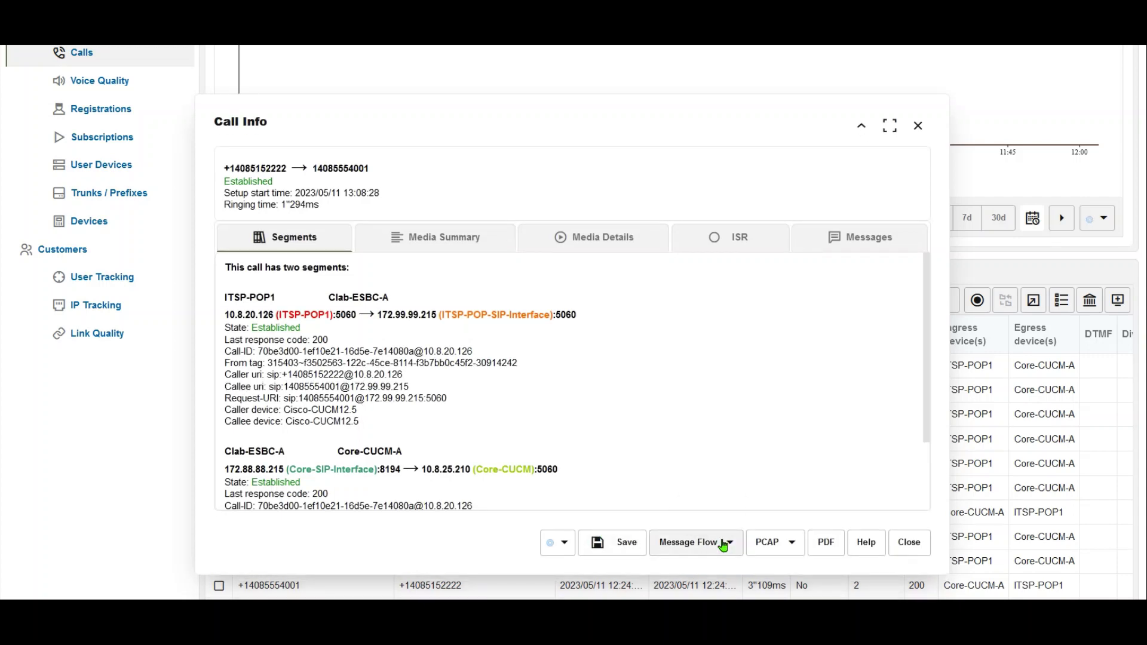
click(724, 546)
click(718, 462)
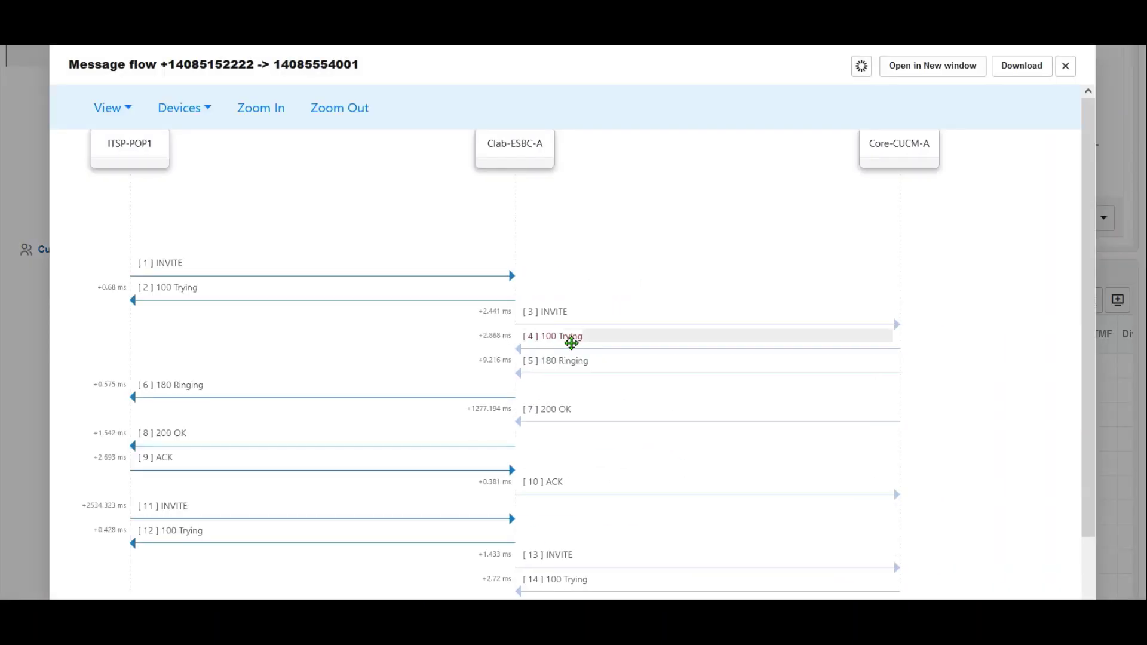
- Open INVITE message 11 and check the media direction attribute in its SDP
click(219, 511)
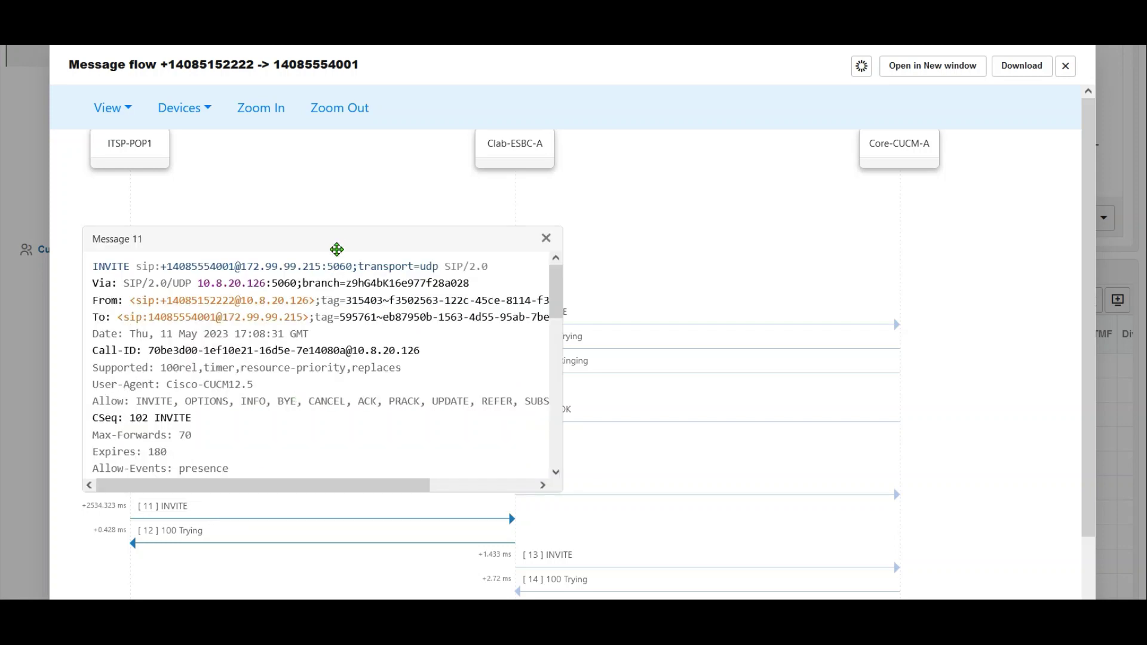
drag(337, 249, 321, 195)
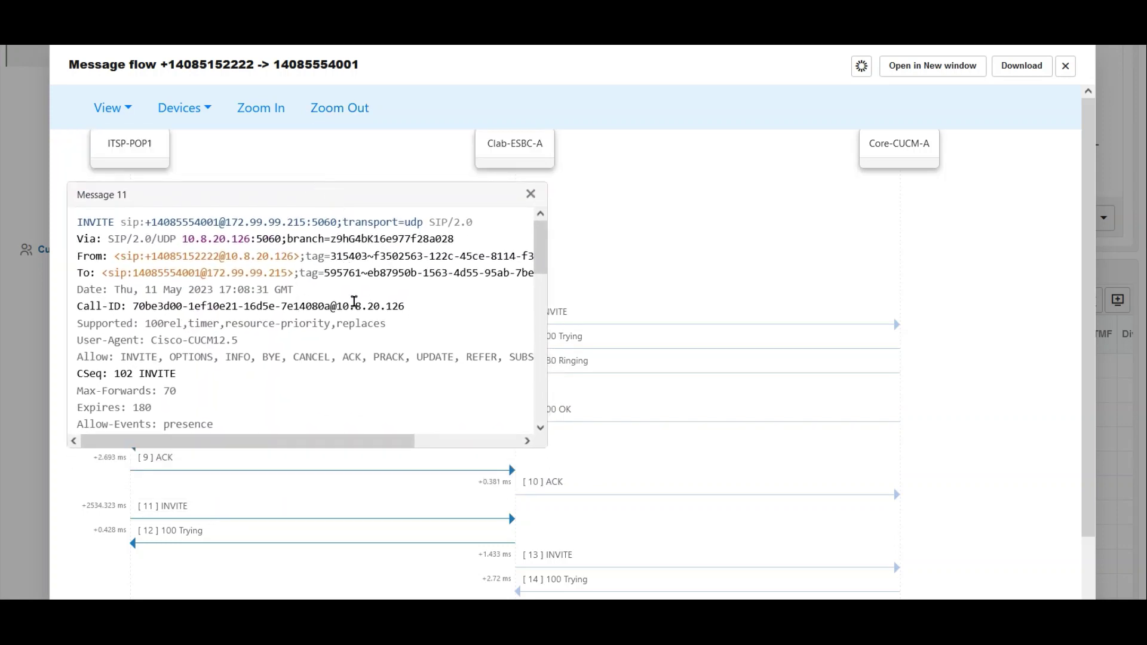
scroll(354, 302, down, 15)
drag(90, 357, 148, 360)
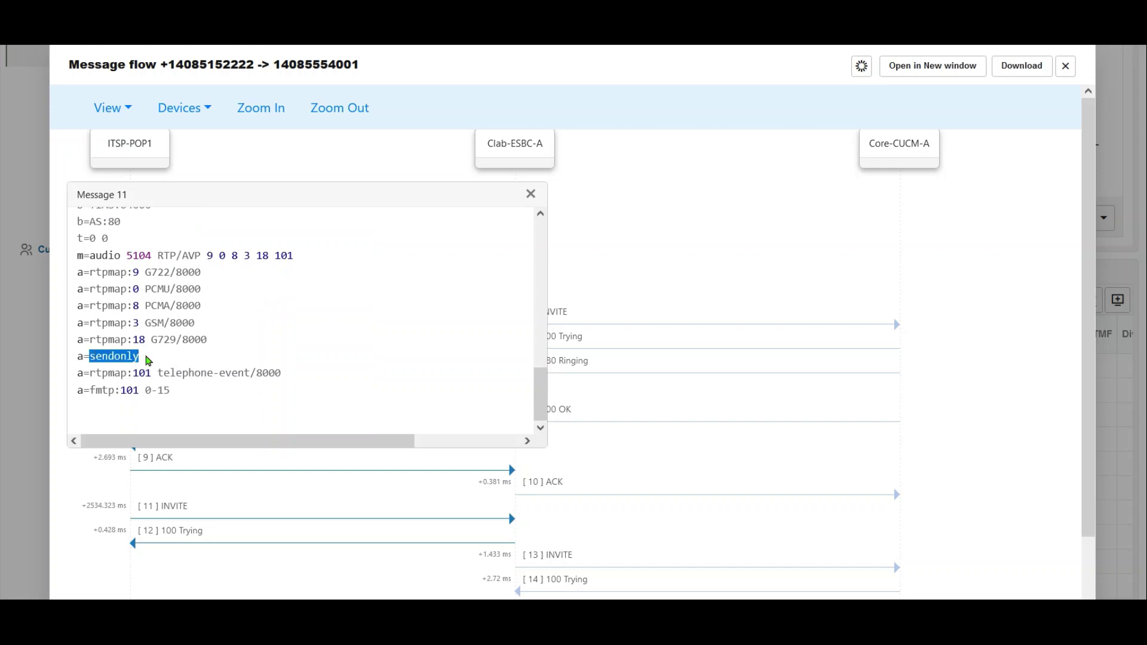
- Open INVITE message 13 beside message 11 and check the media direction attribute in its SDP
click(565, 557)
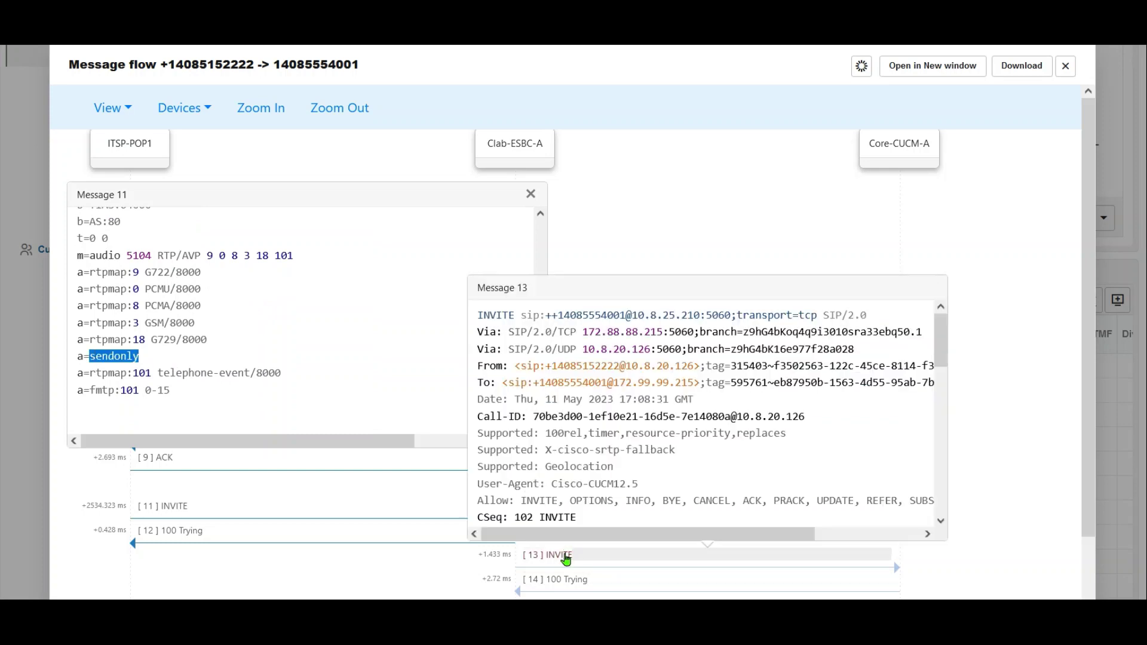
drag(652, 280, 712, 195)
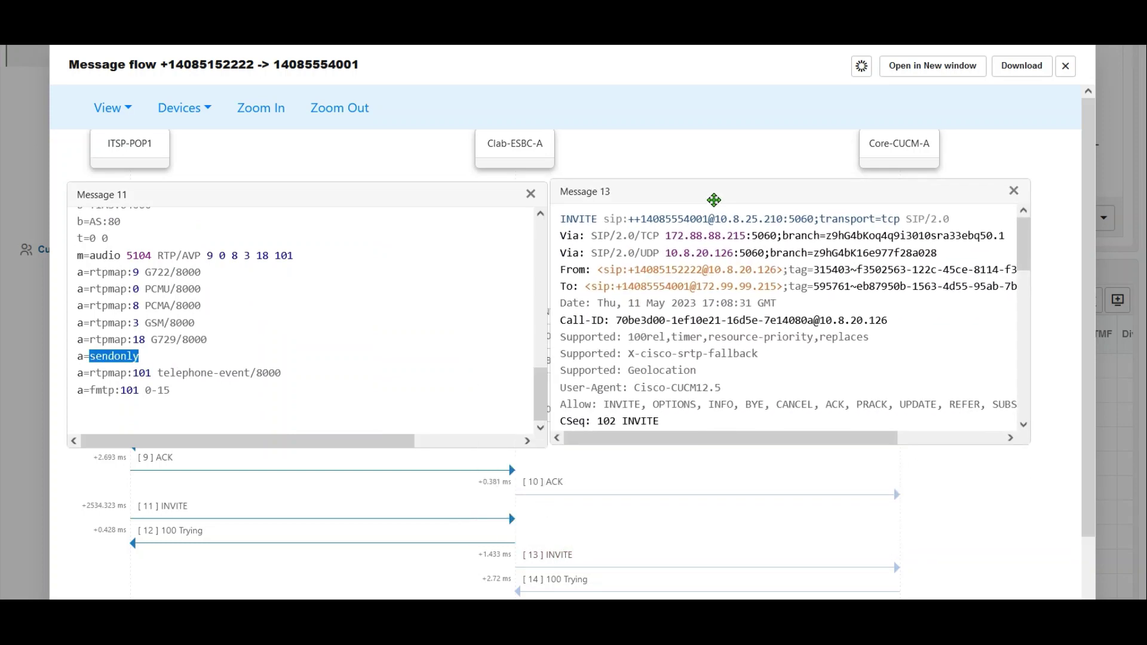
scroll(748, 282, down, 15)
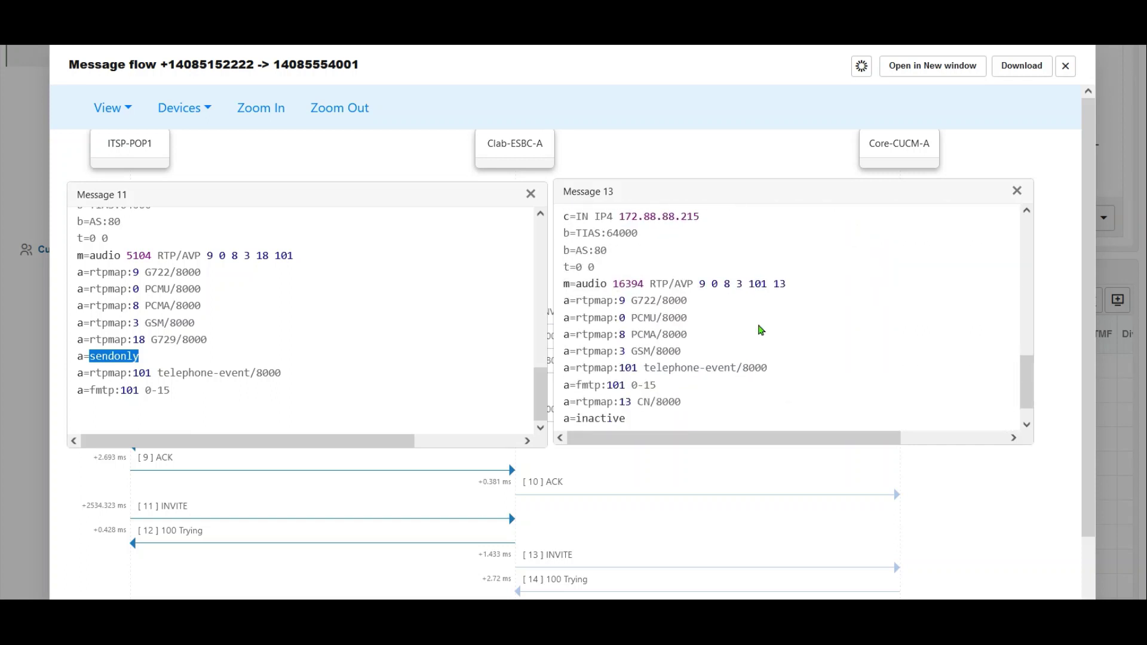
drag(627, 389, 592, 397)
click(634, 426)
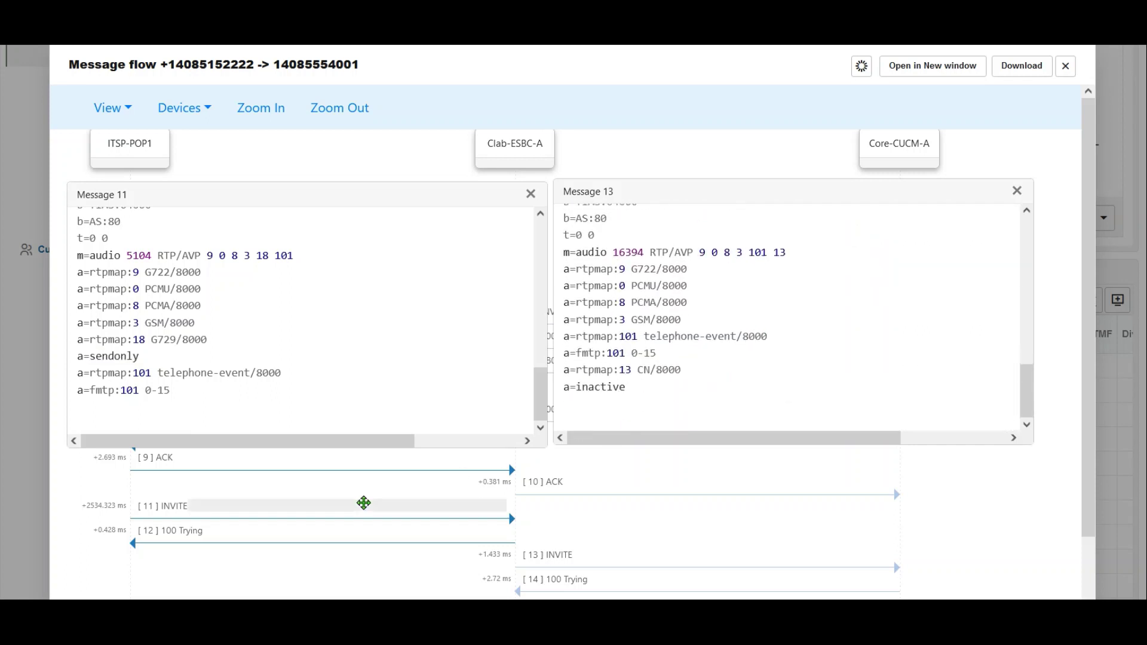
click(320, 529)
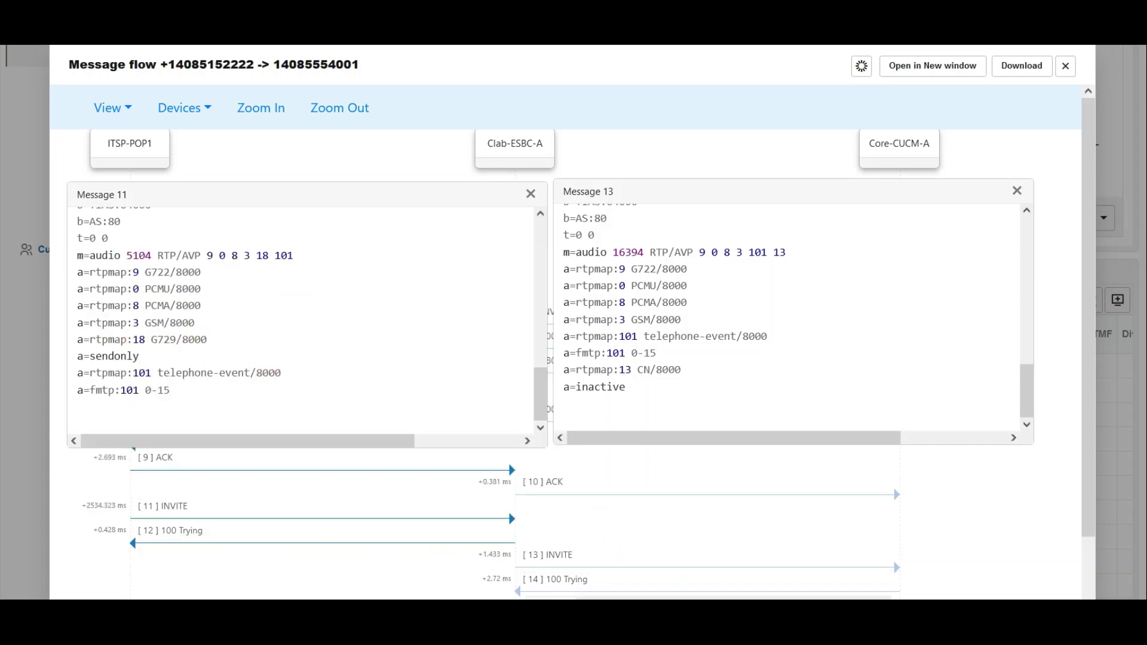
- Arrange messages 11 and 13 side by side, open 200 OK message 15, and check its SDP media direction
scroll(688, 537, down, 1)
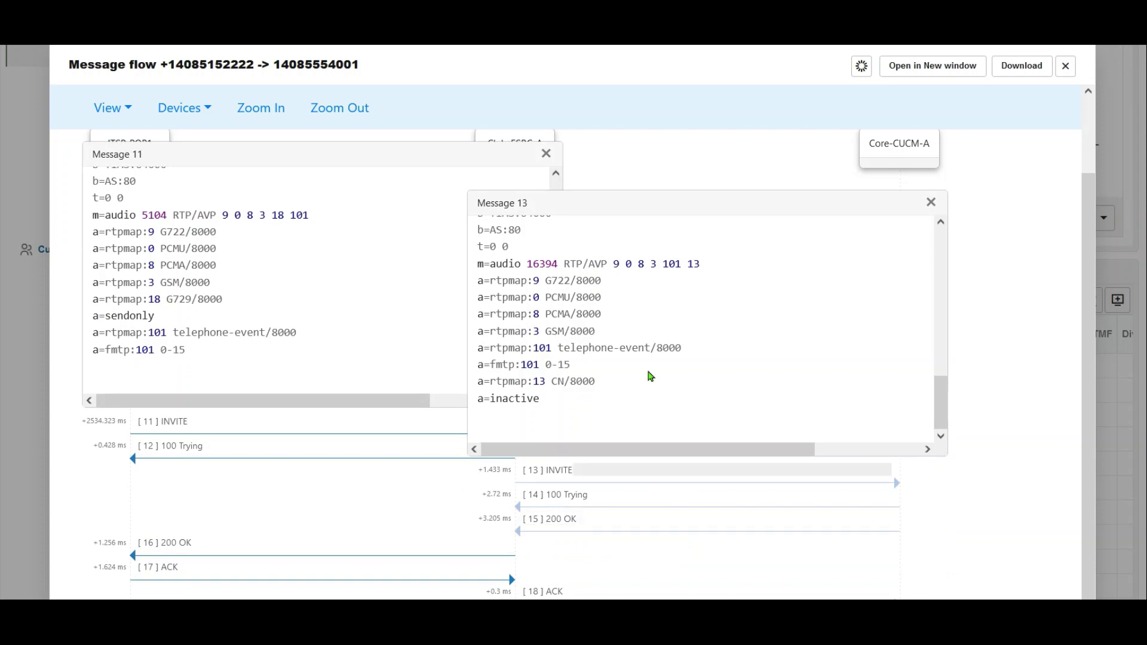
drag(639, 202, 747, 182)
drag(507, 160, 481, 182)
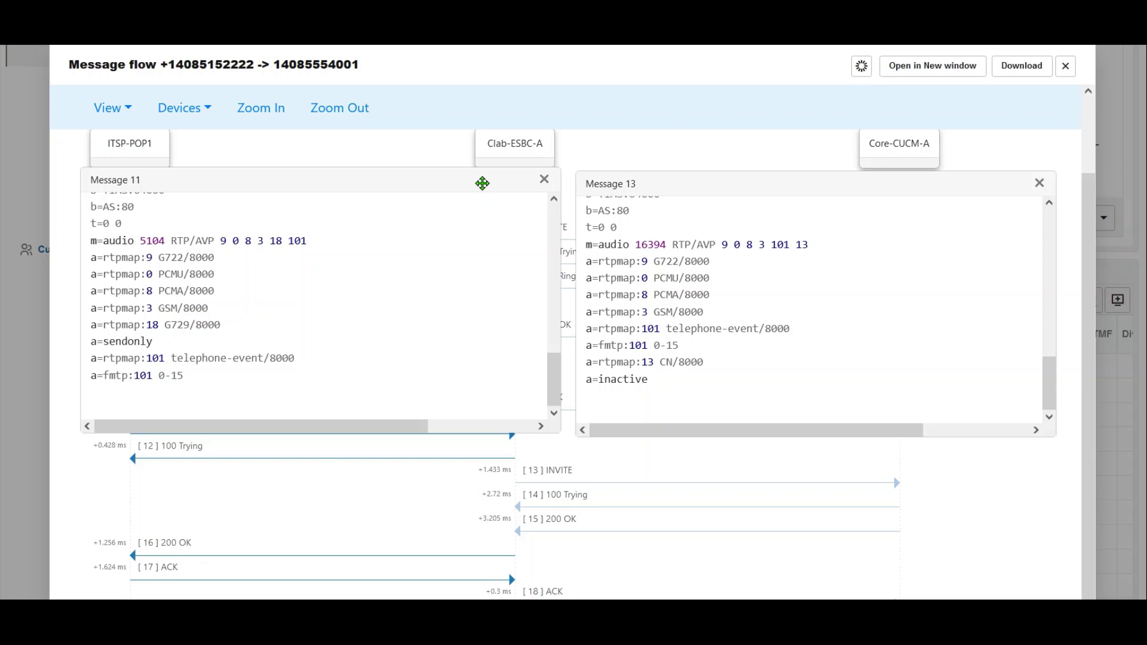
click(593, 518)
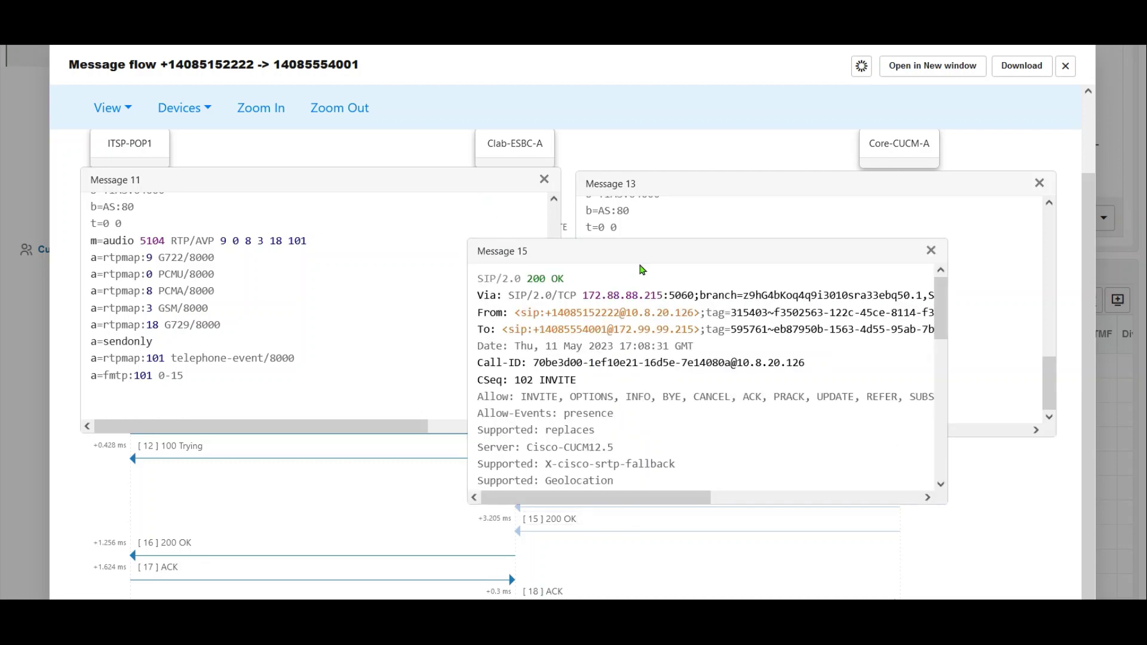
drag(636, 252, 872, 339)
scroll(848, 481, down, 5)
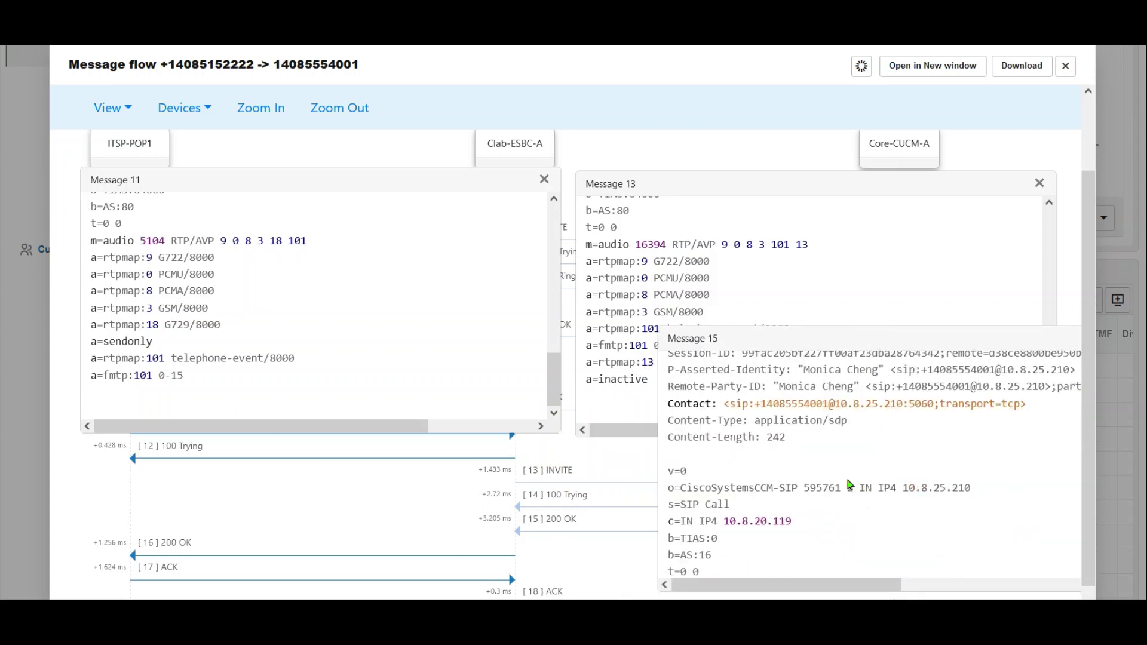
scroll(851, 485, down, 3)
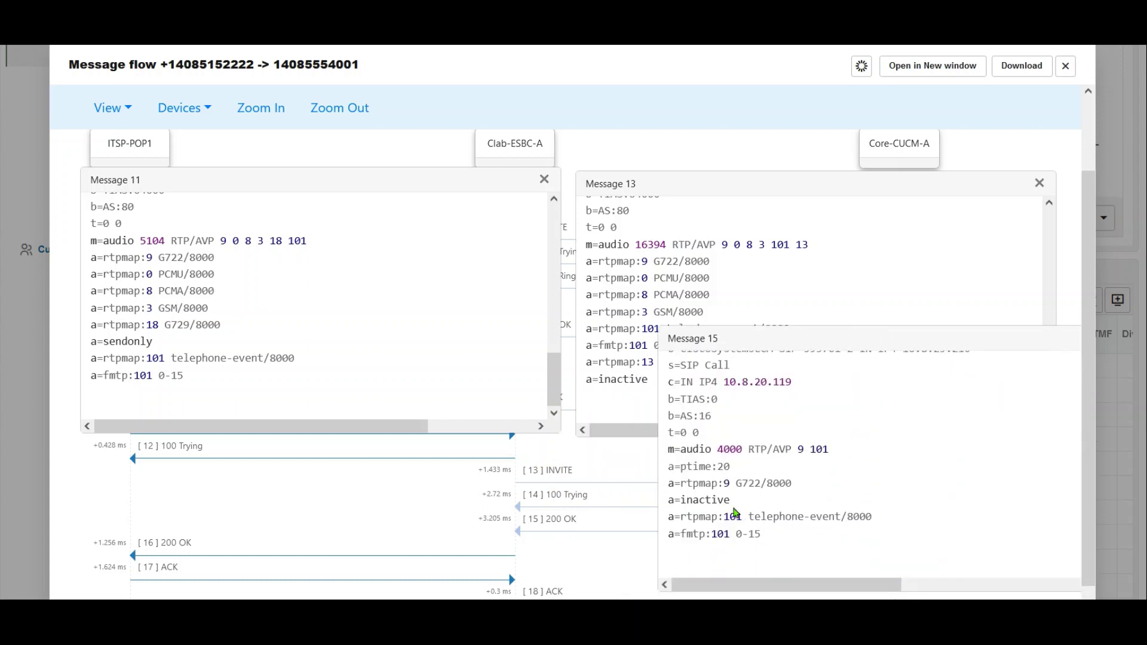
drag(734, 502, 666, 501)
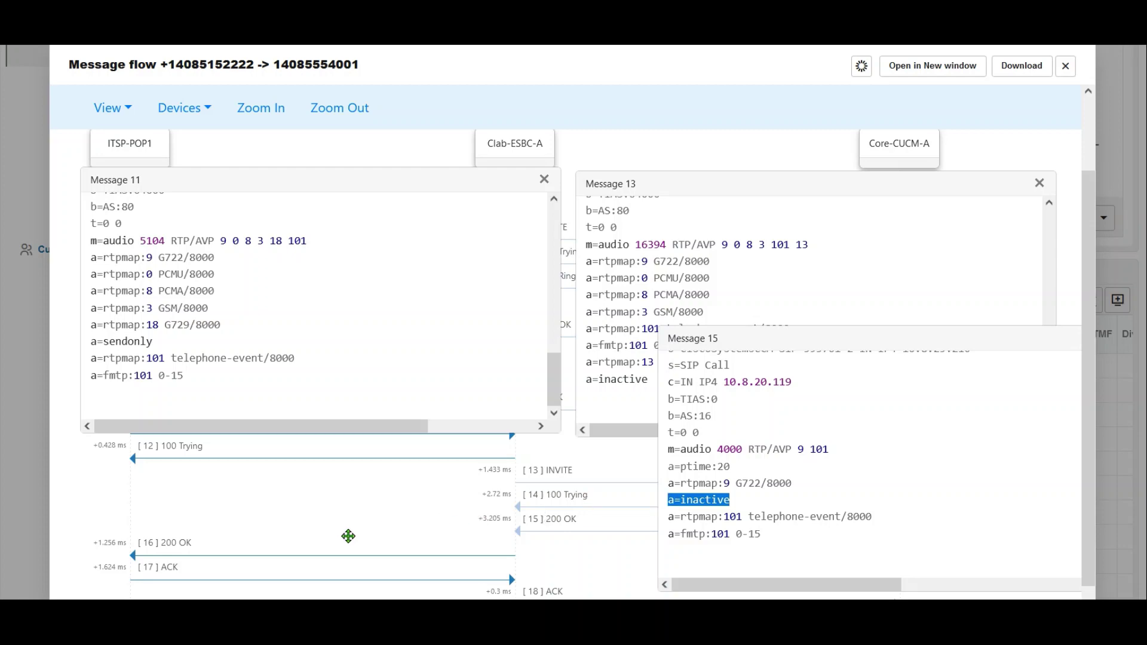
- Open 200 OK message 16, sent from Clab-ESBC-A to ITSP-POP1, and check its SDP media direction
click(253, 543)
drag(335, 287, 401, 389)
scroll(419, 482, down, 3)
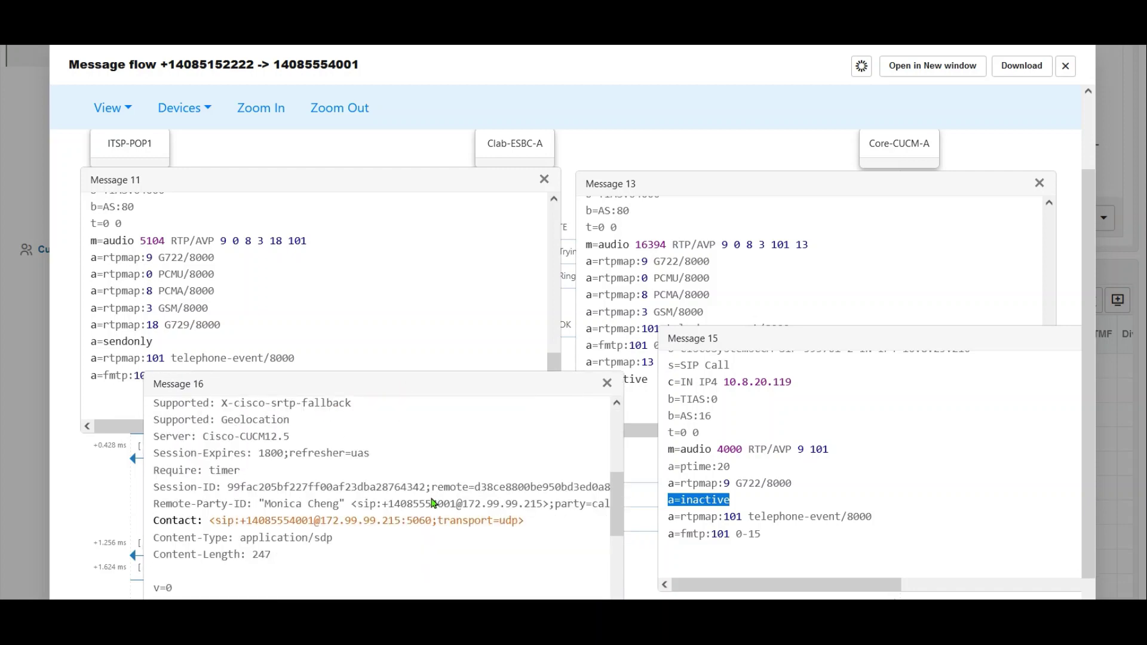
scroll(434, 504, down, 8)
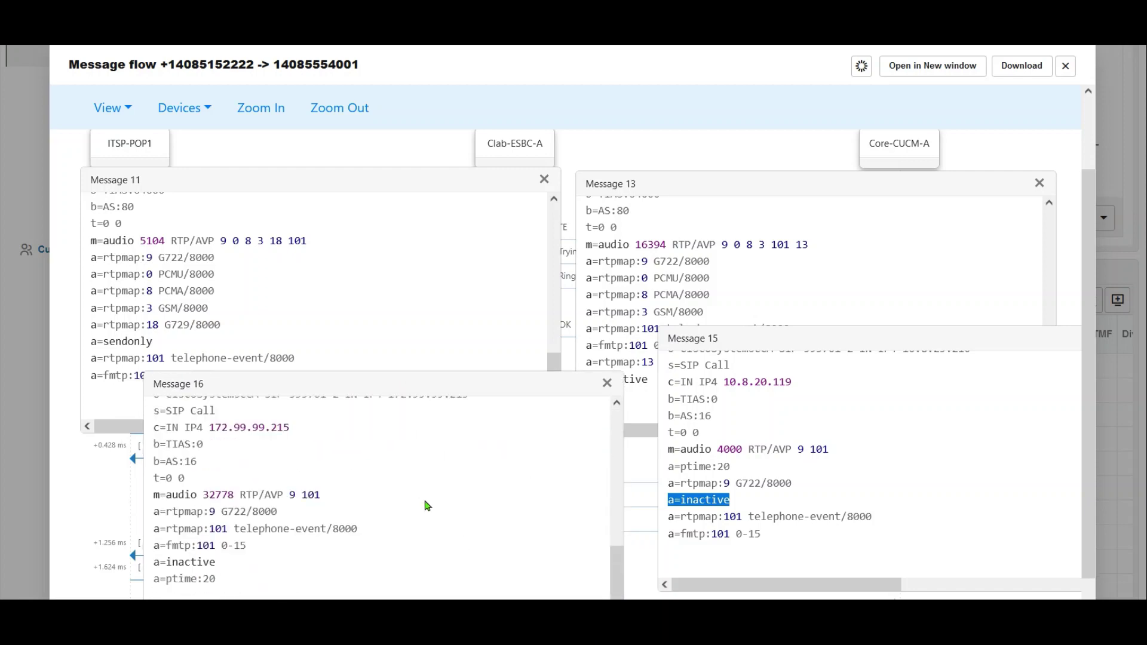
drag(255, 557, 155, 567)
drag(263, 560, 157, 563)
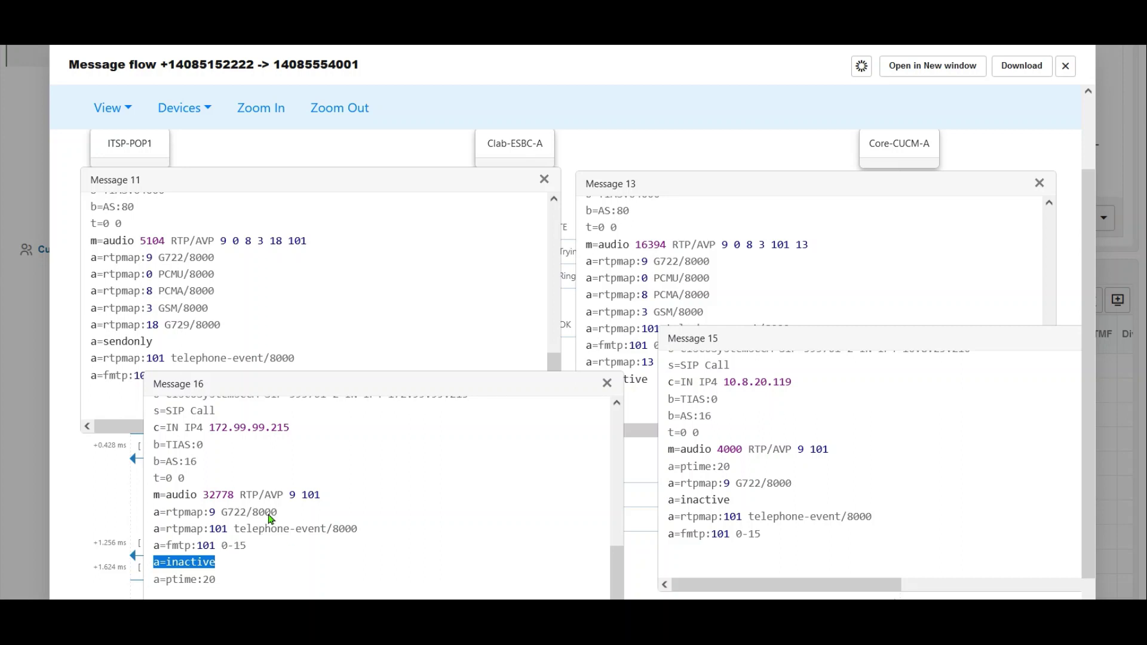
- Arrange all four message windows in a grid and compare the SDP direction attributes of messages 13 and 11
drag(744, 340, 757, 348)
click(701, 266)
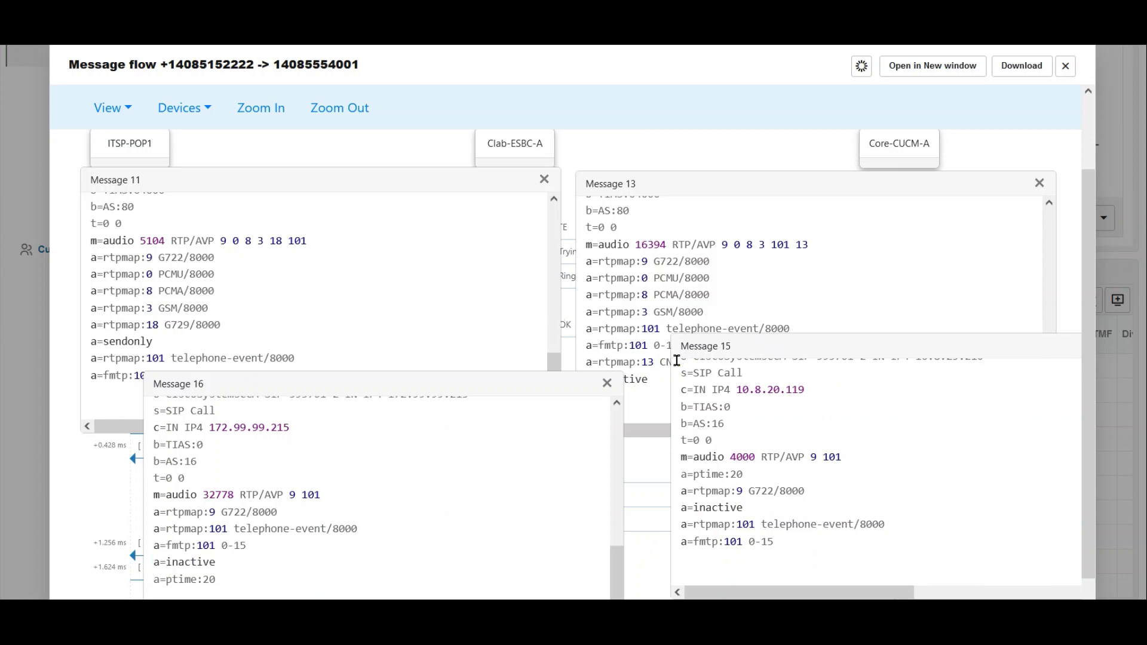
drag(538, 381, 476, 451)
drag(804, 350, 719, 413)
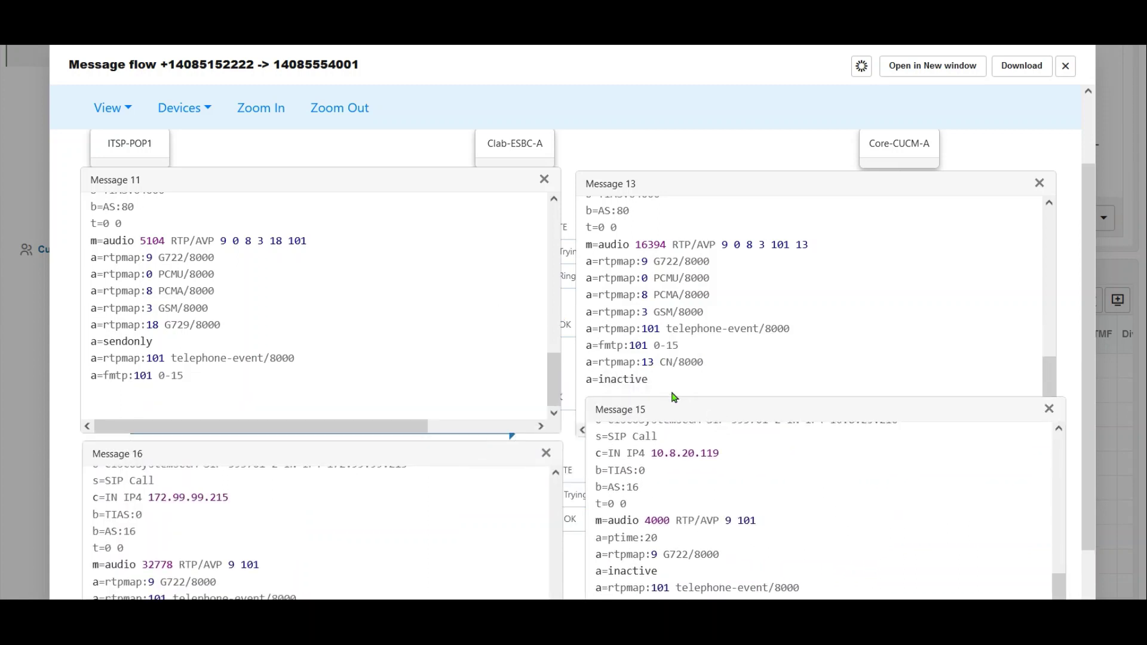
drag(653, 383, 601, 380)
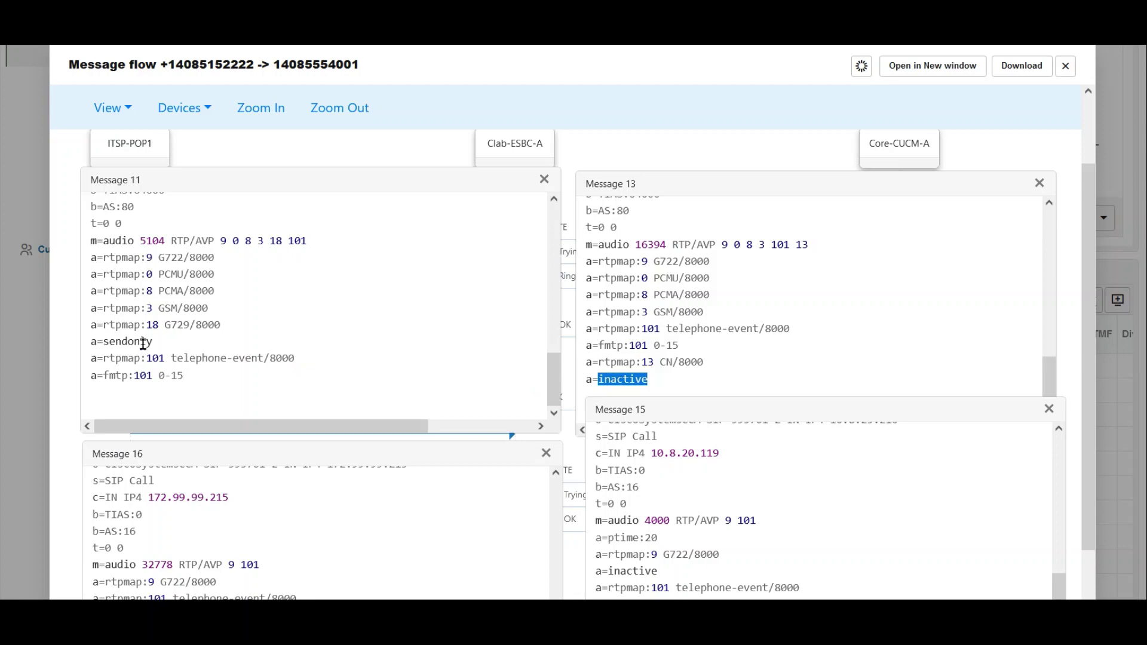
drag(153, 342, 110, 342)
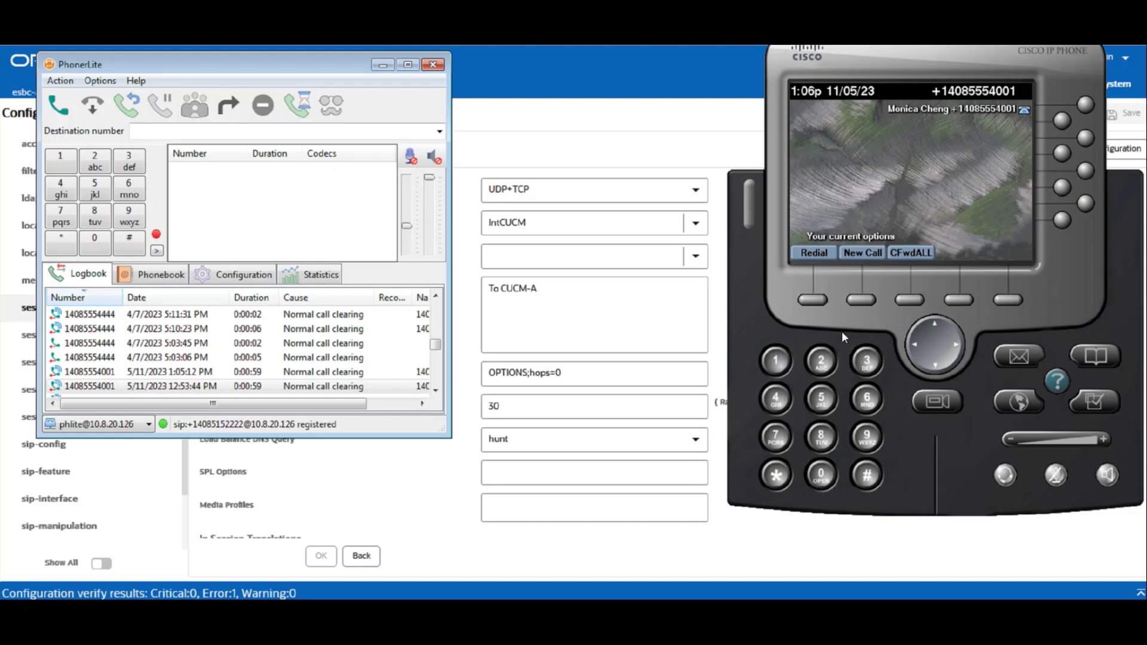
- Switch to the Enterprise Session Border Controller configuration, add a SIP manipulation named CUCM_IN_1, and reopen it for editing
click(629, 63)
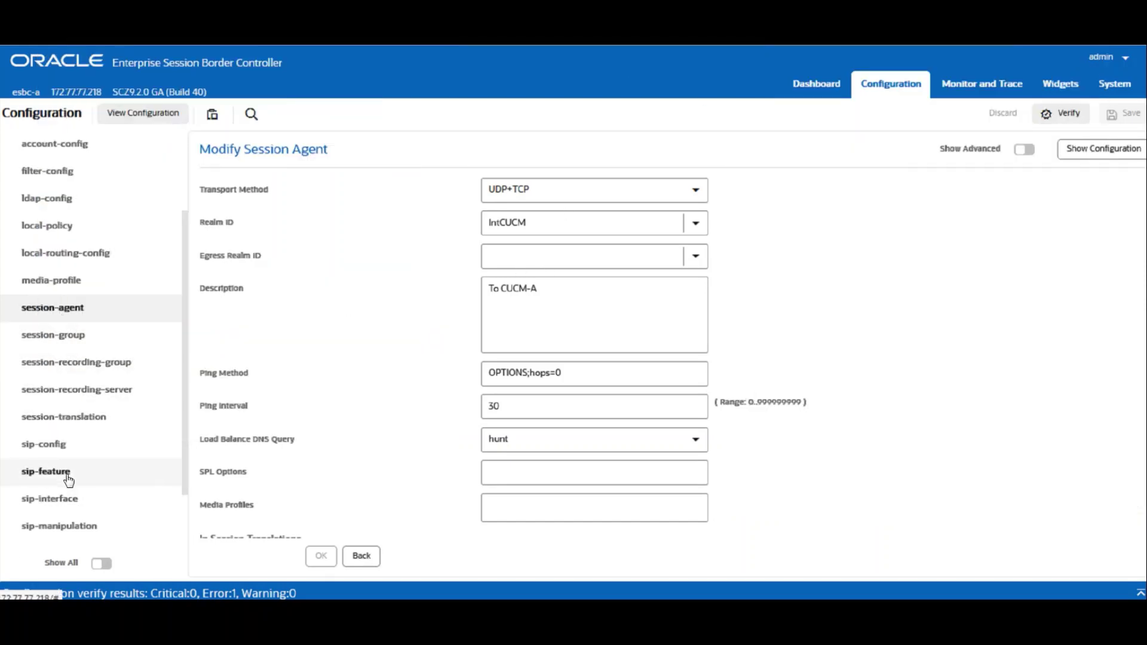
click(58, 527)
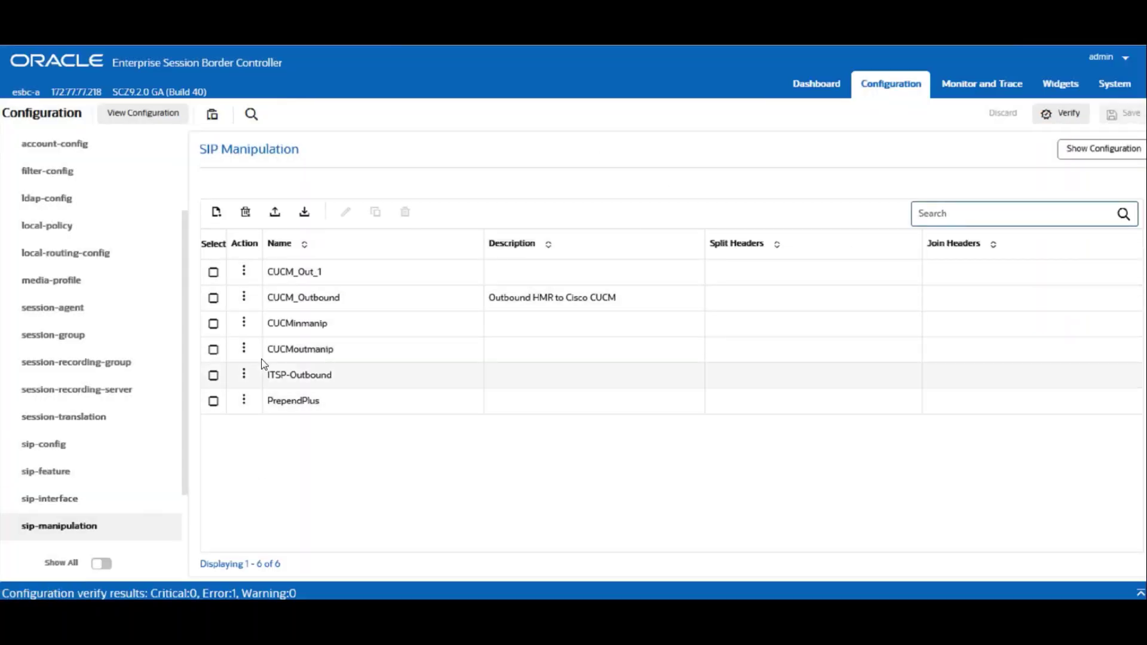
click(217, 214)
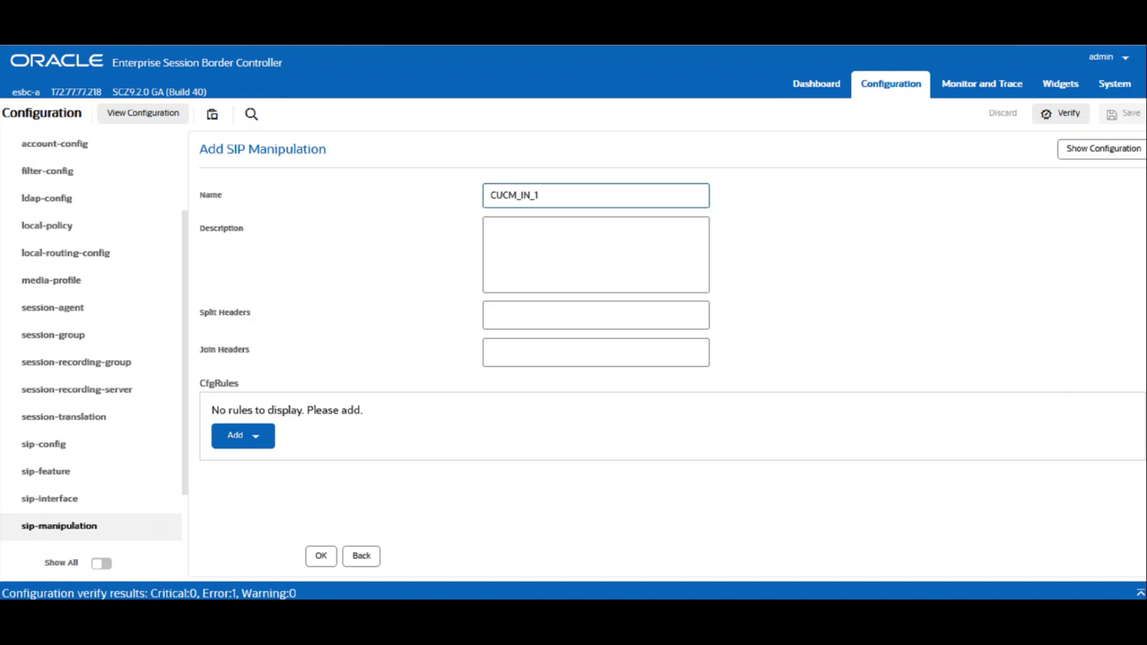
click(321, 556)
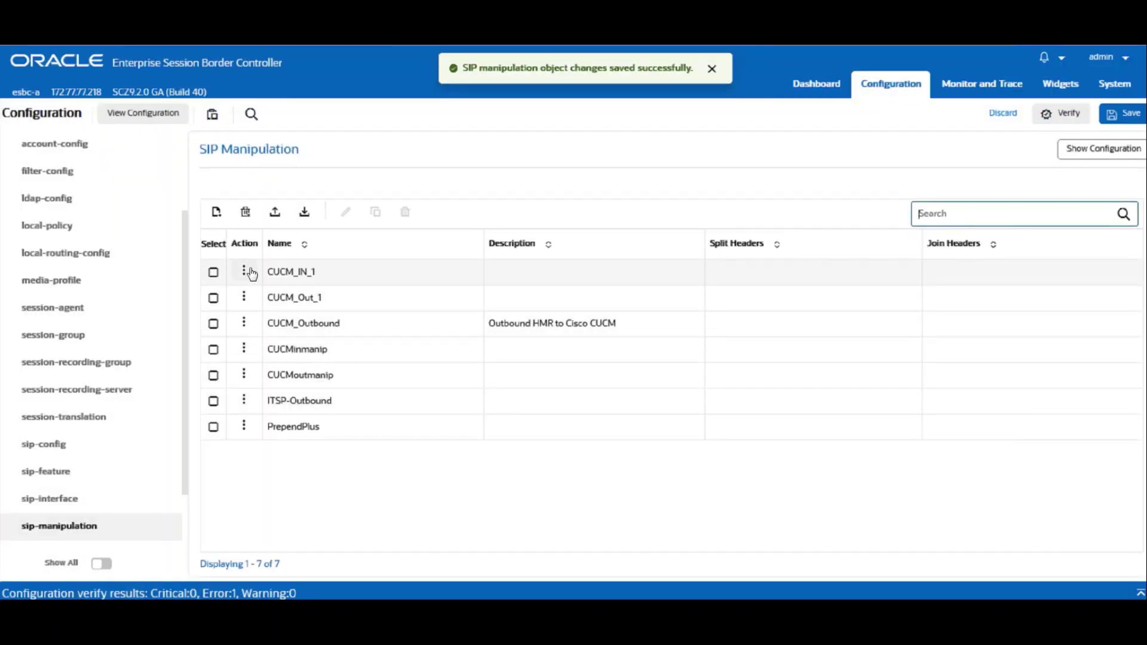
click(244, 270)
click(267, 304)
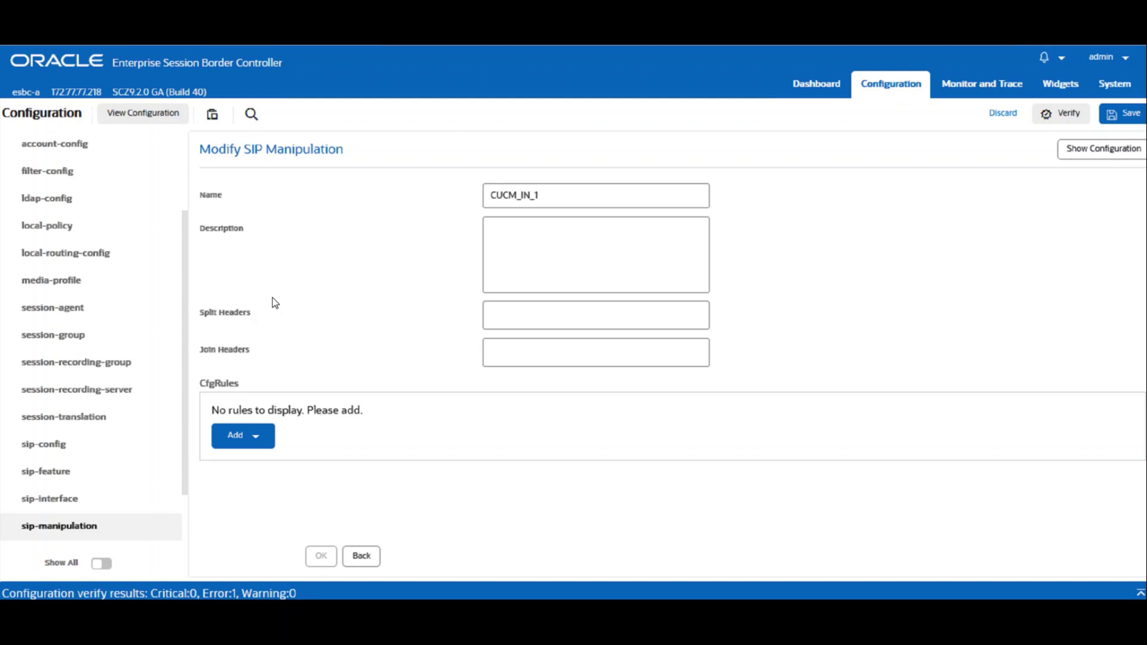
- Add a mime-sdp-rule named Reqinactivetosendonly to CUCM_IN_1 with message type request, method INVITE and action manipulate
click(254, 439)
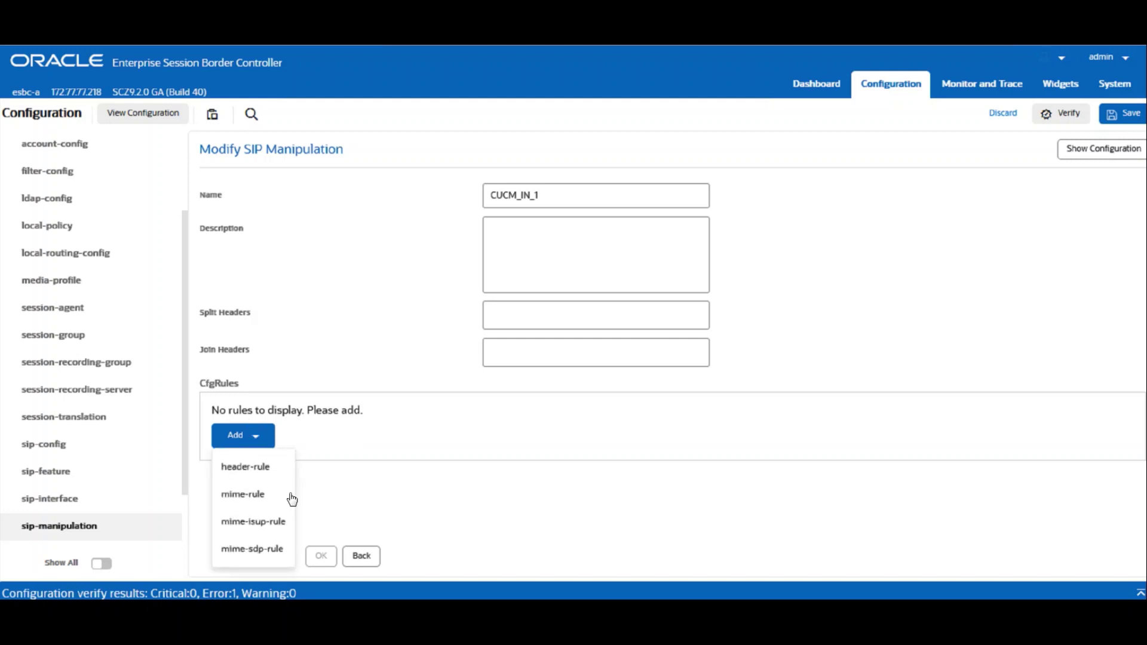
click(254, 549)
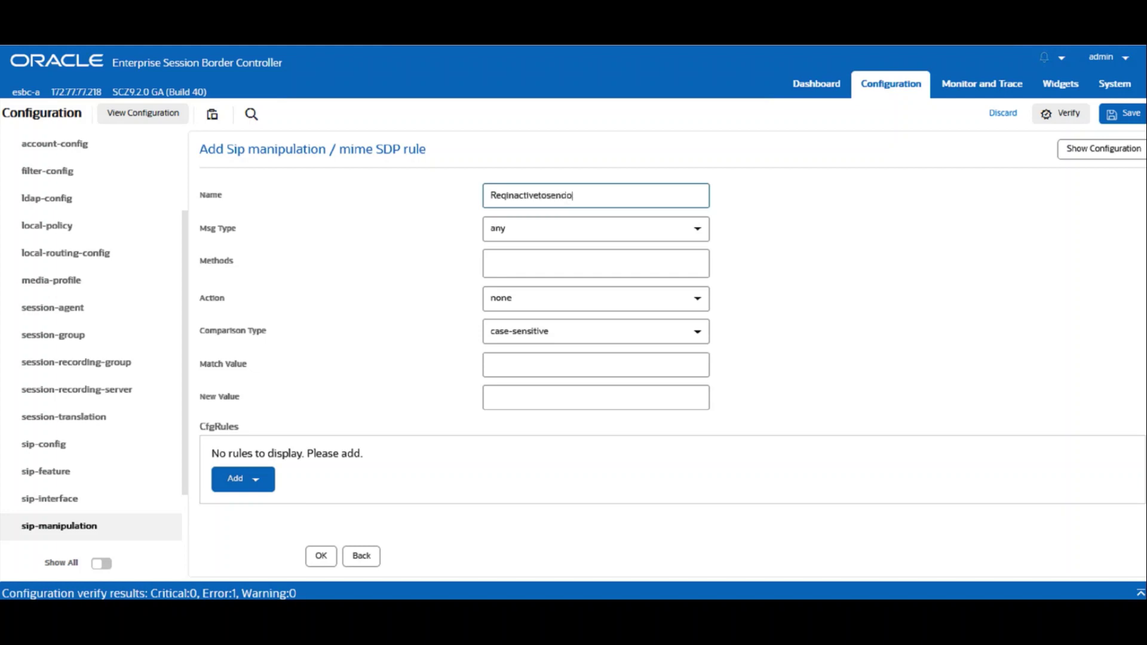
click(592, 229)
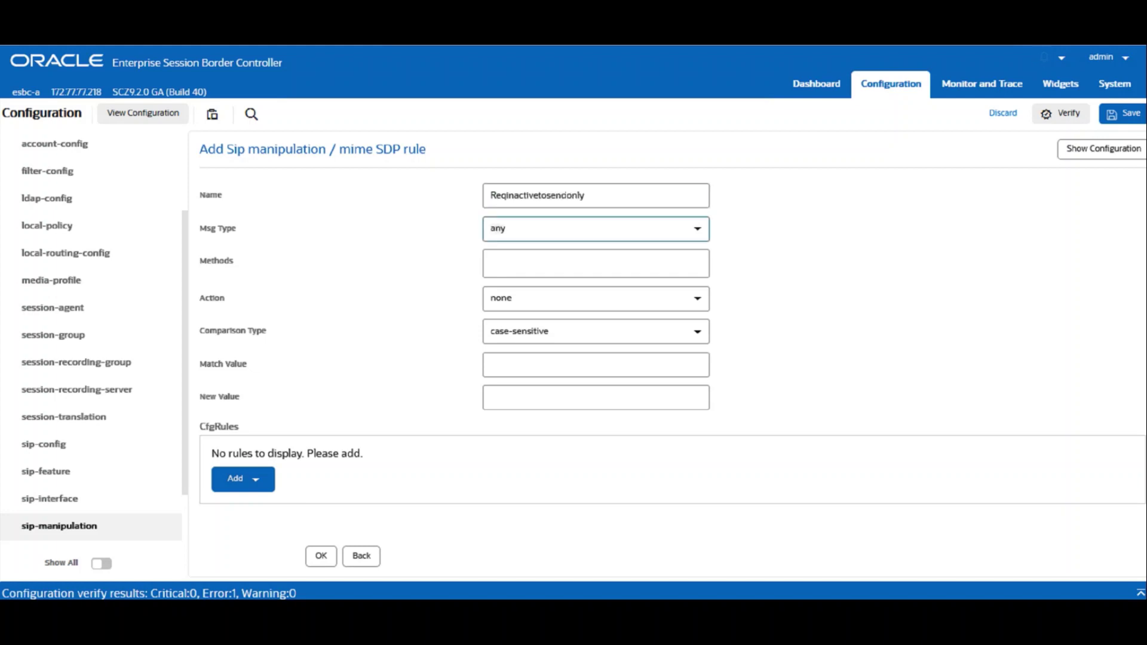
text(re)
click(533, 301)
click(595, 263)
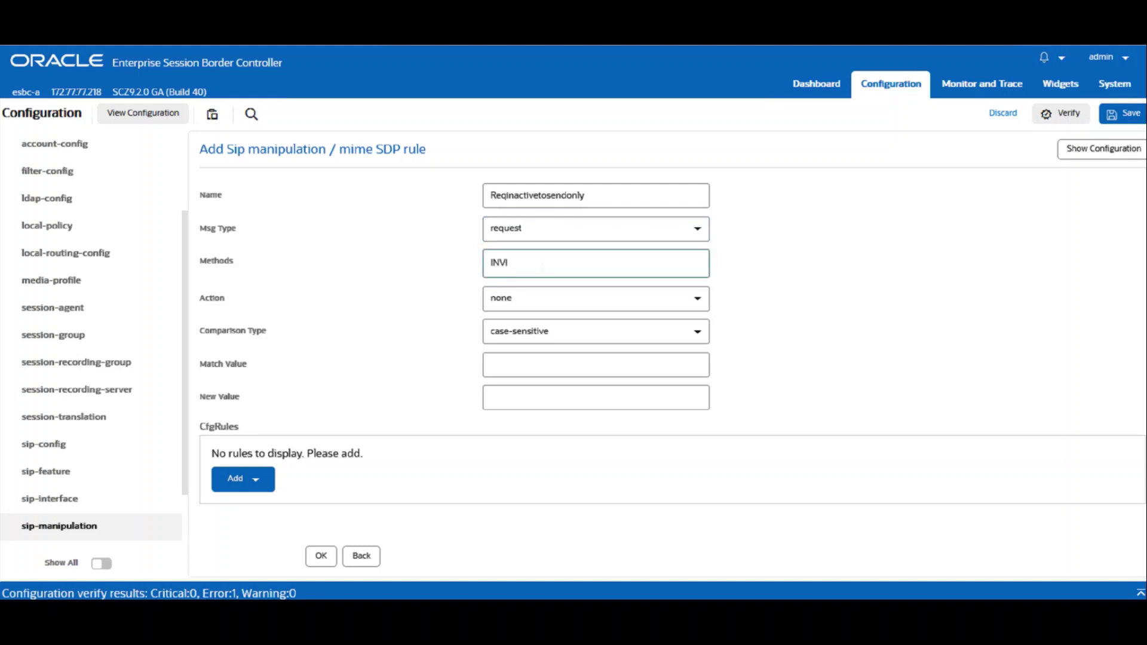
key(Tab)
text(m)
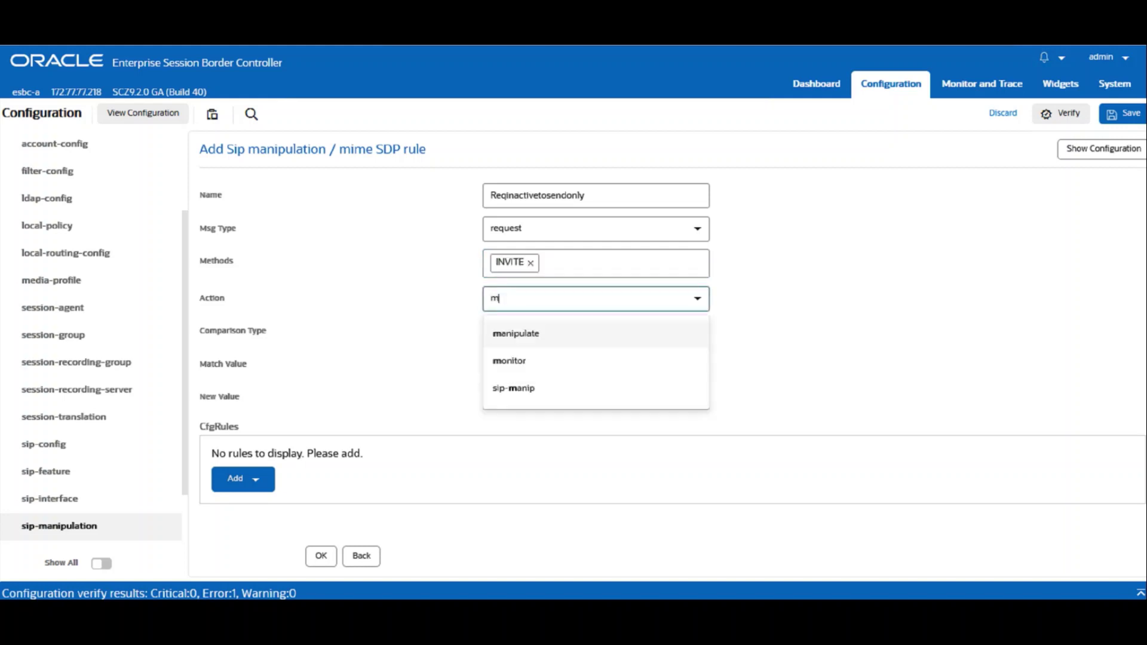
click(529, 344)
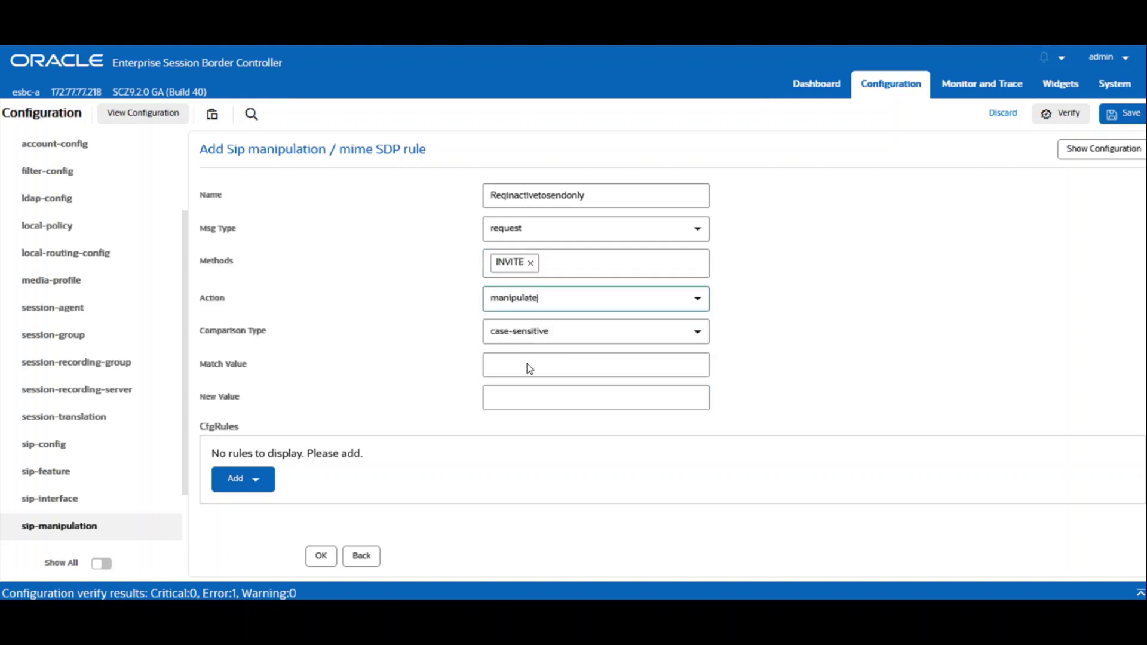
- Add an sdp-media-rule named audio under Reqinactivetosendonly, with media type audio and action manipulate
click(265, 482)
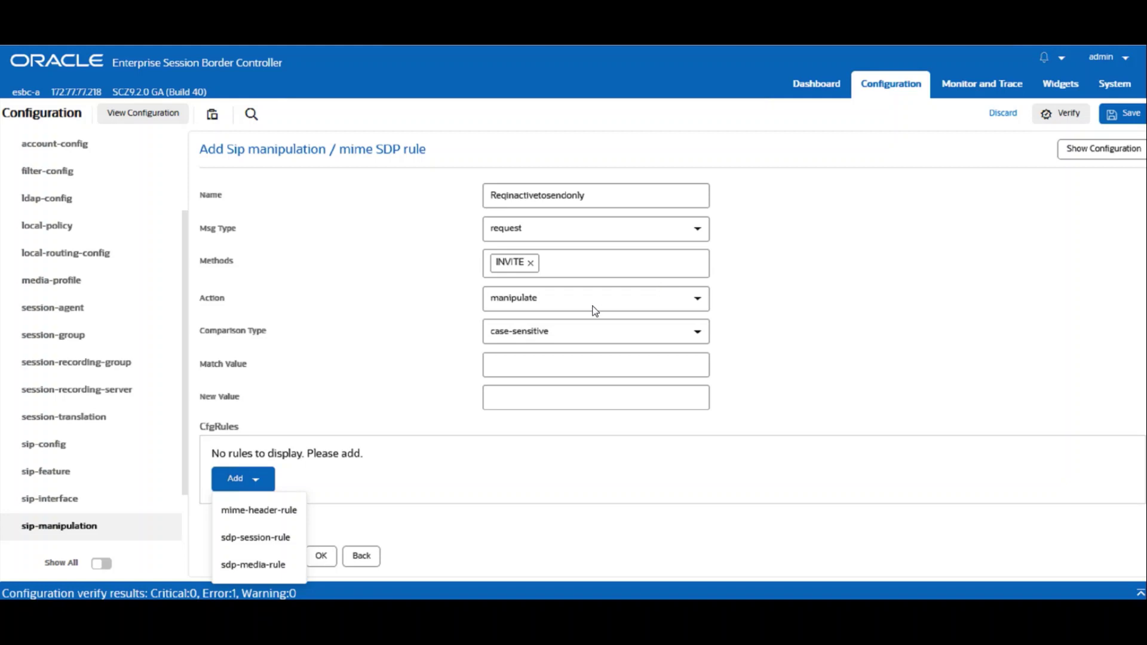
click(267, 564)
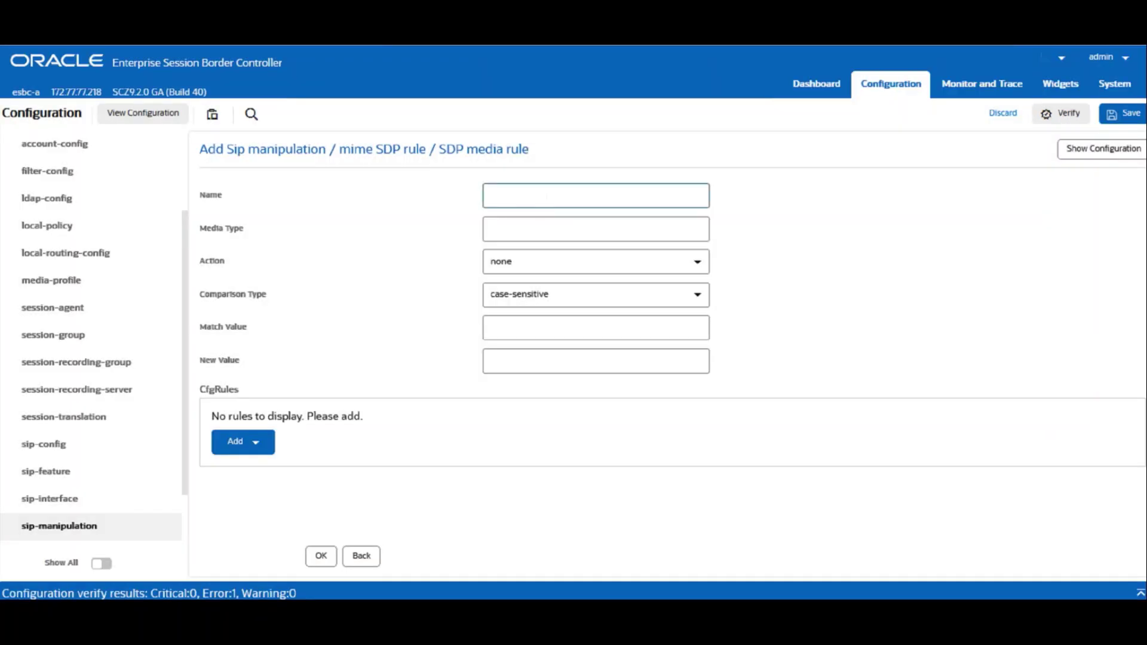
text(audio)
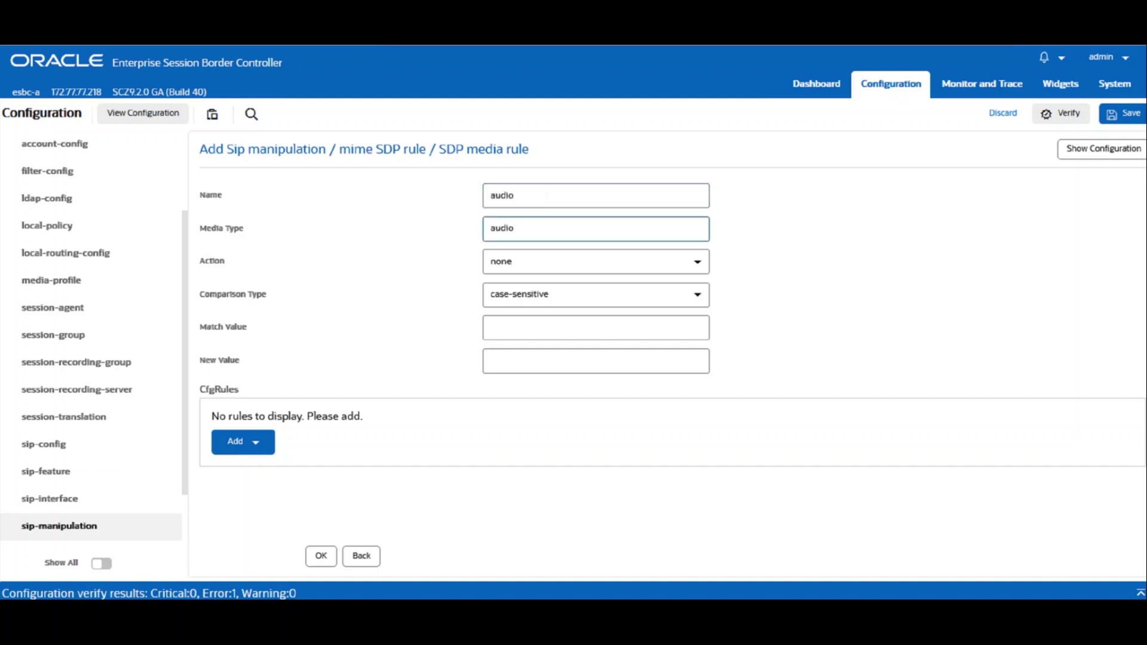
click(595, 261)
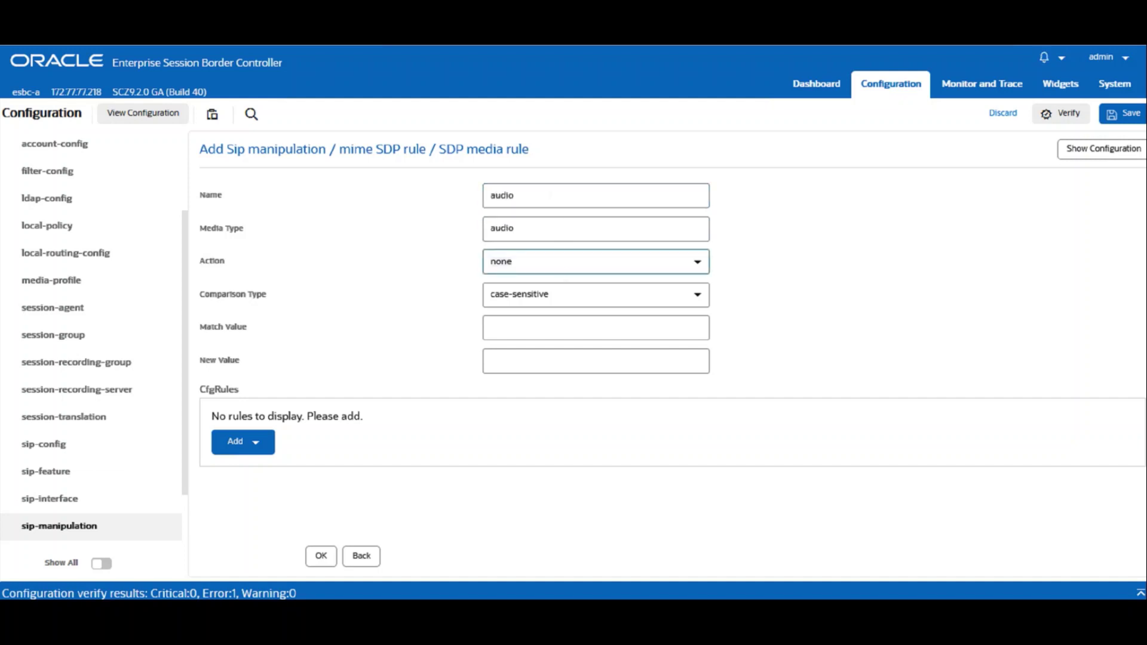
click(595, 261)
click(534, 404)
- Add sdp-line-rule audio1 with type a, action replace, match value inactive and new value sendonly, and return to the CUCM_IN_1 manipulation
click(253, 442)
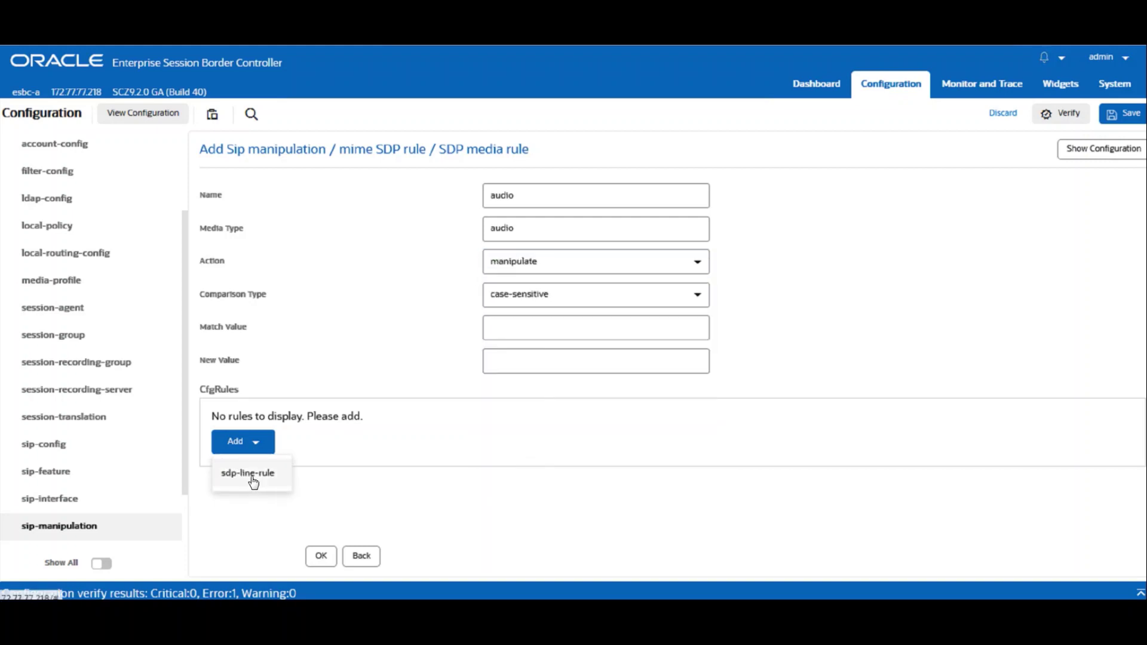
click(249, 473)
click(548, 196)
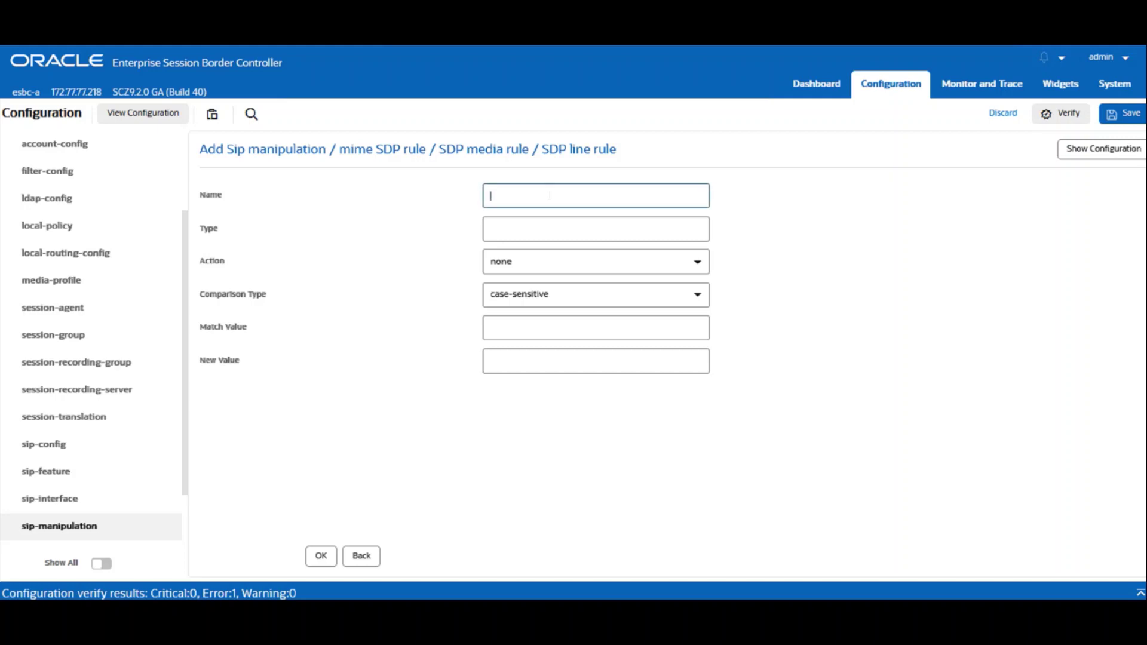
click(549, 229)
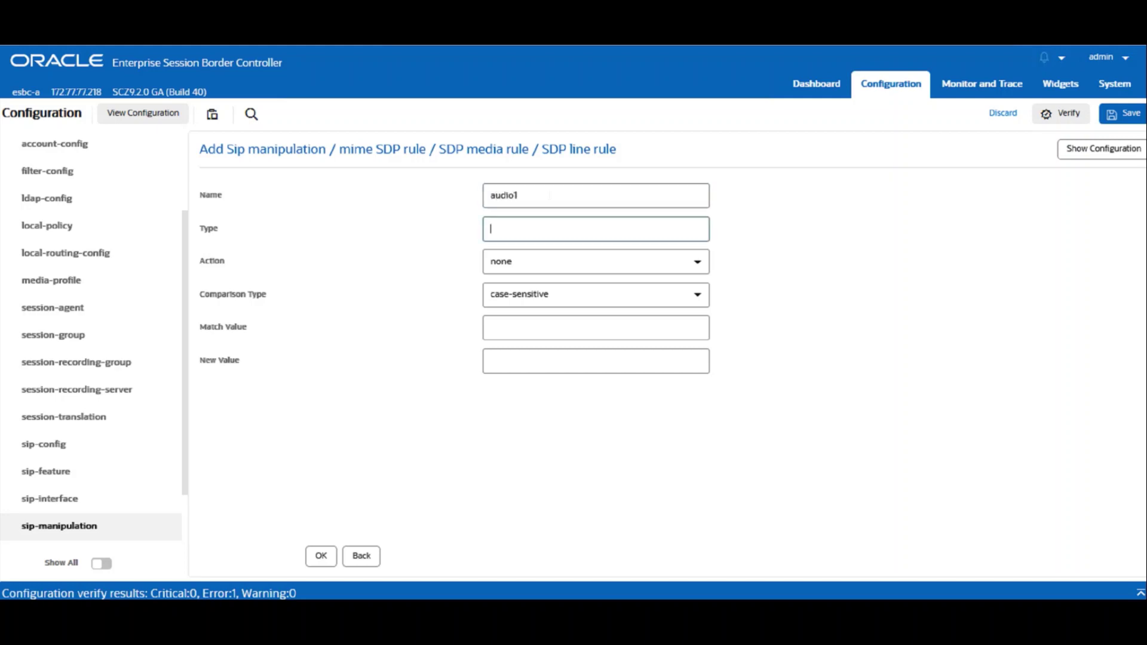
key(Tab)
text(replace)
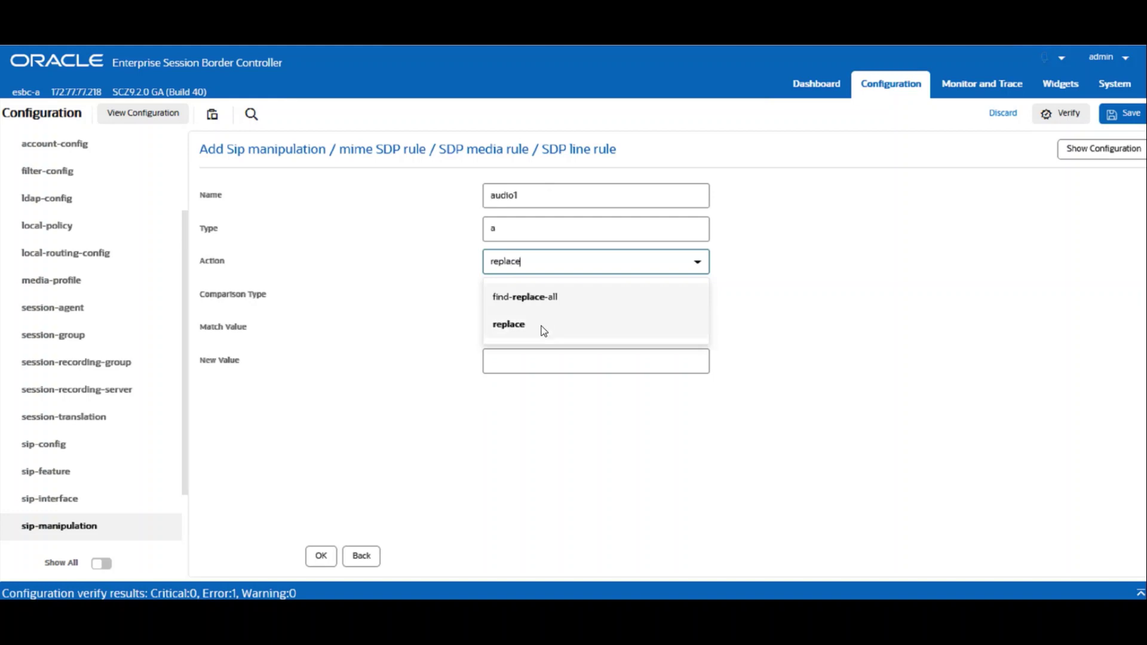
key(Return)
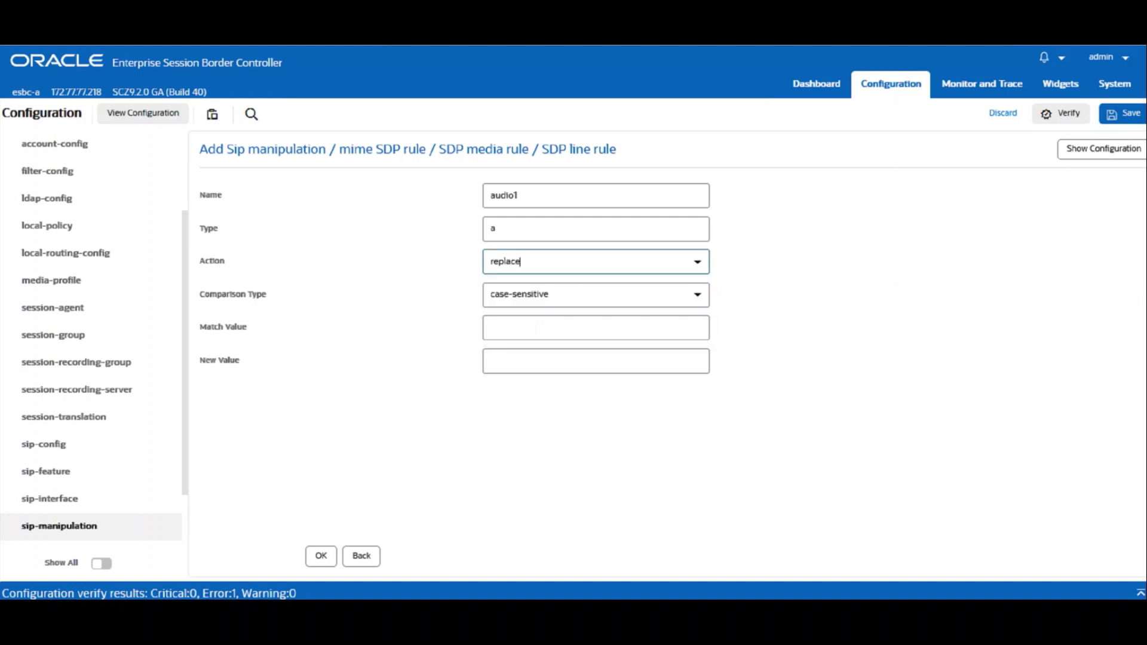
click(596, 328)
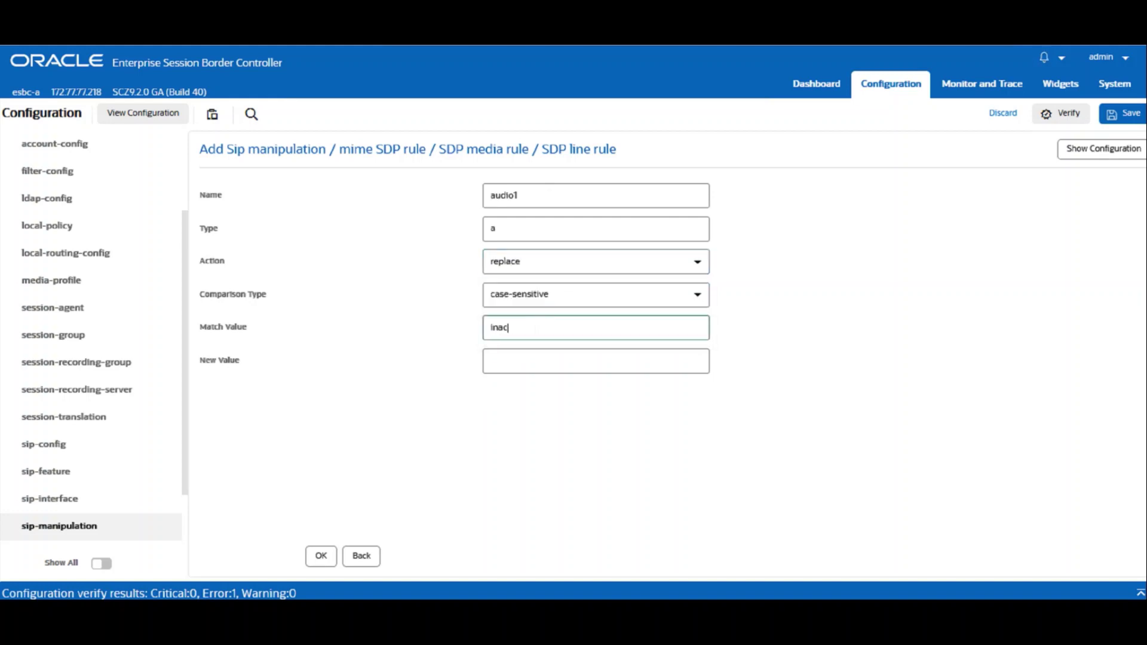
click(595, 360)
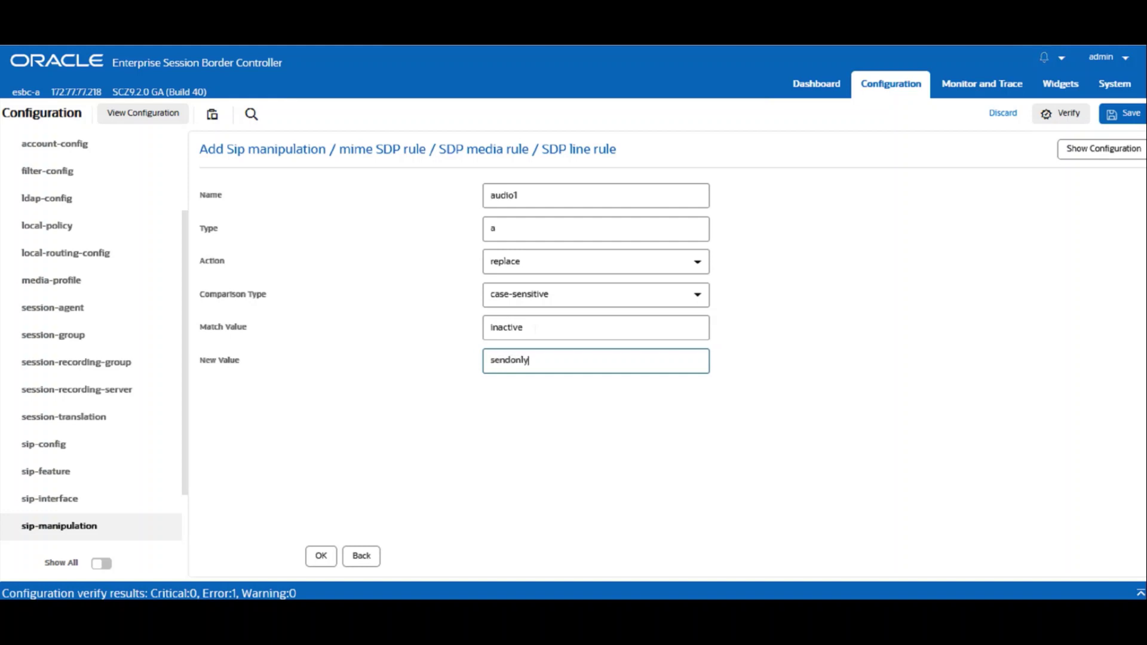
click(322, 556)
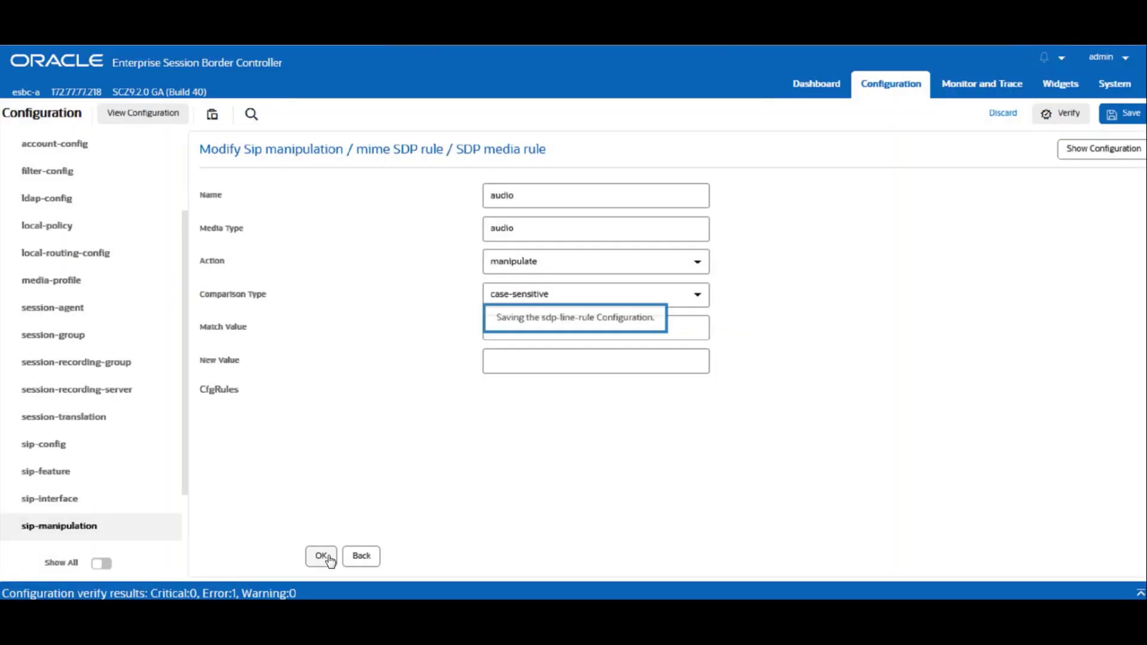
click(361, 556)
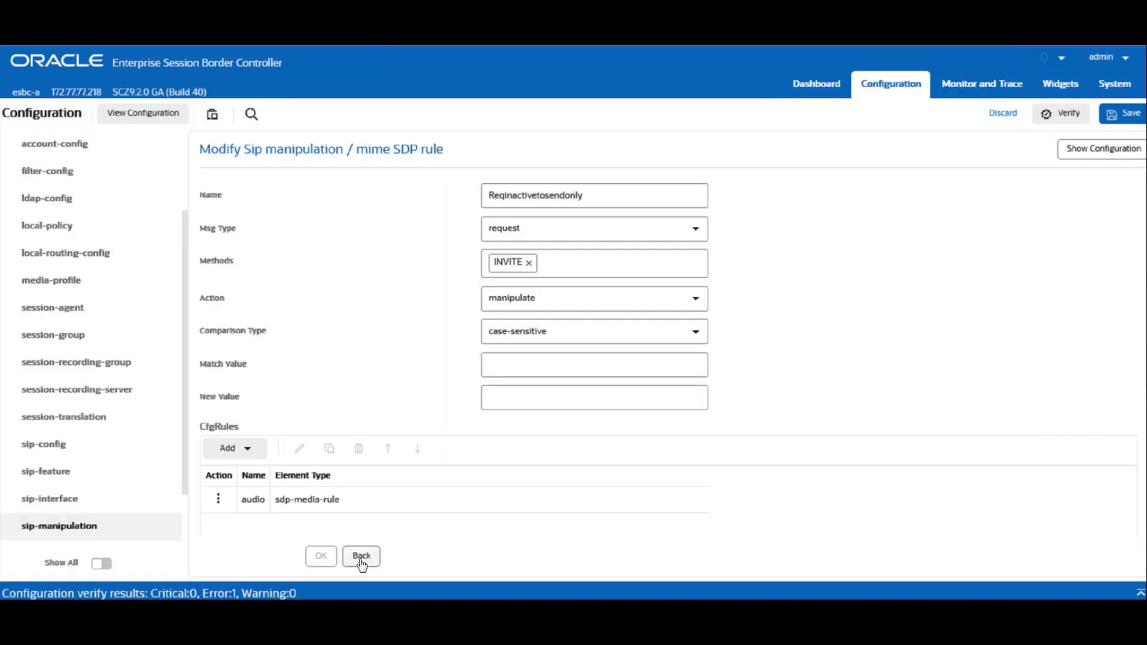
click(361, 556)
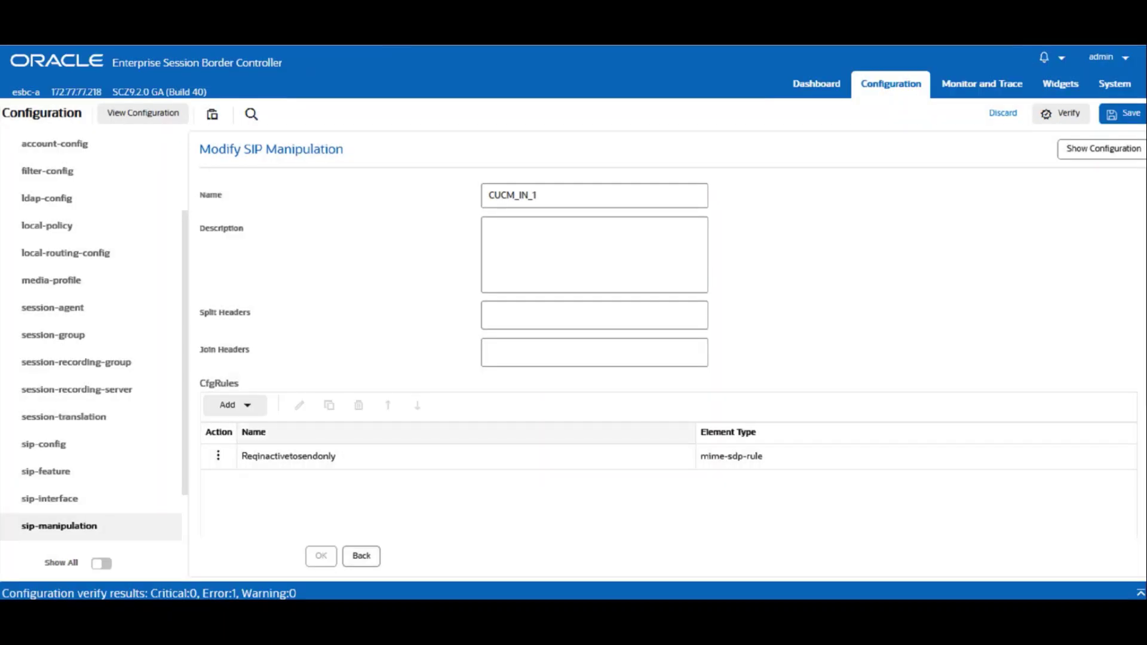
- Add a second mime-sdp-rule named Replyinactivetorecvonly with message type reply, method INVITE and action manipulate
click(244, 408)
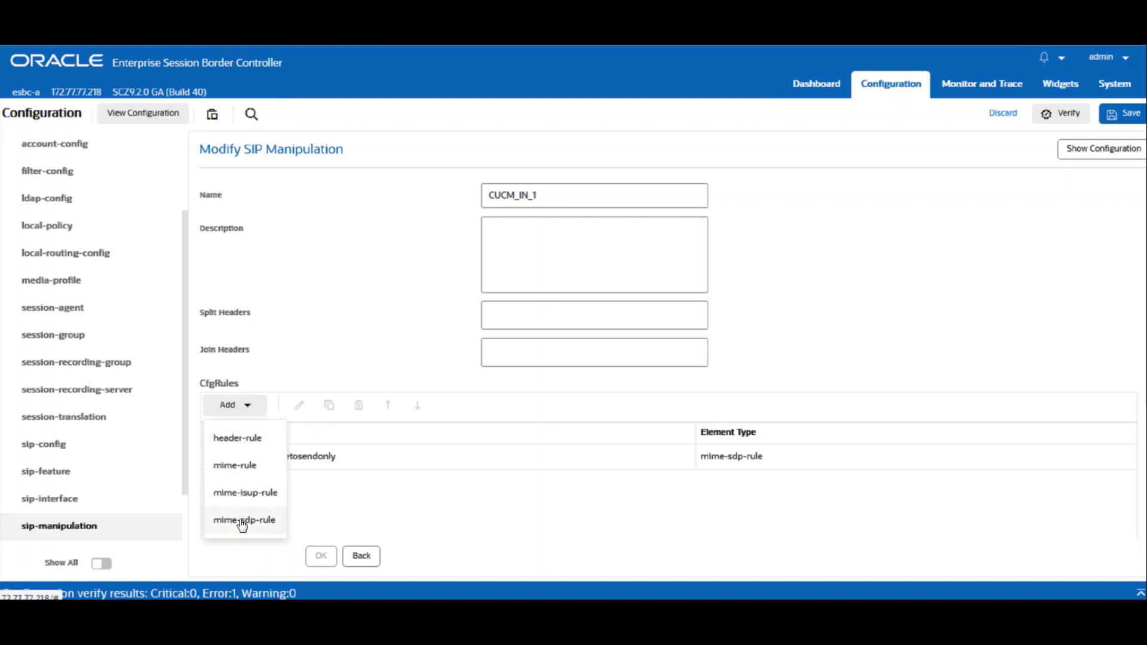
click(243, 520)
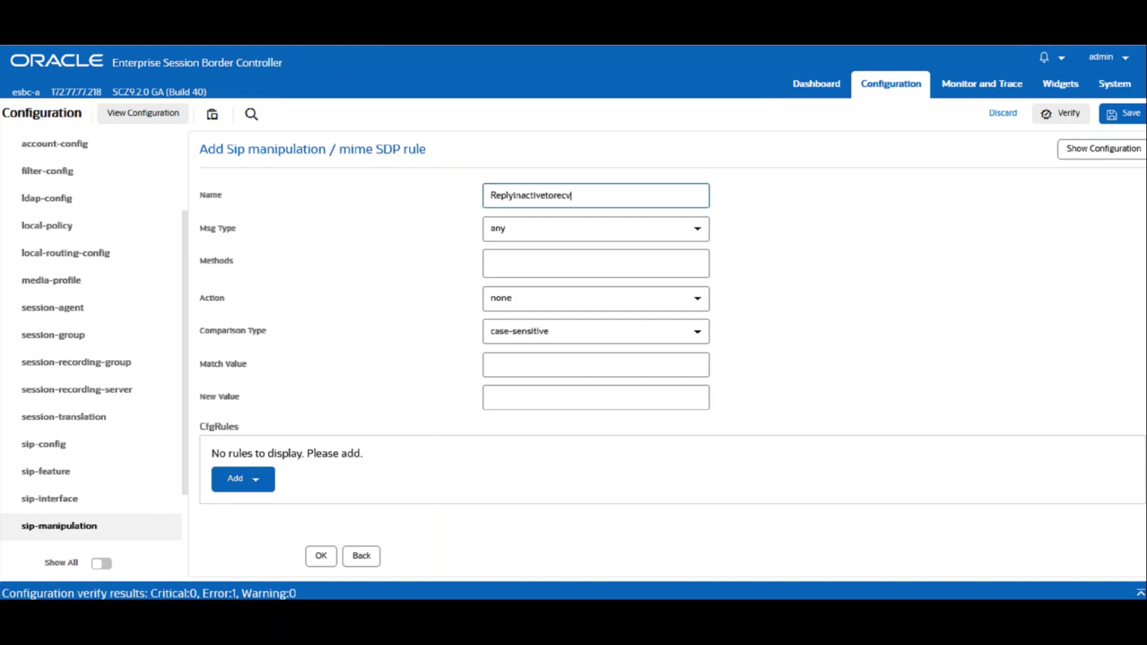
text(ly)
key(Tab)
text(rep)
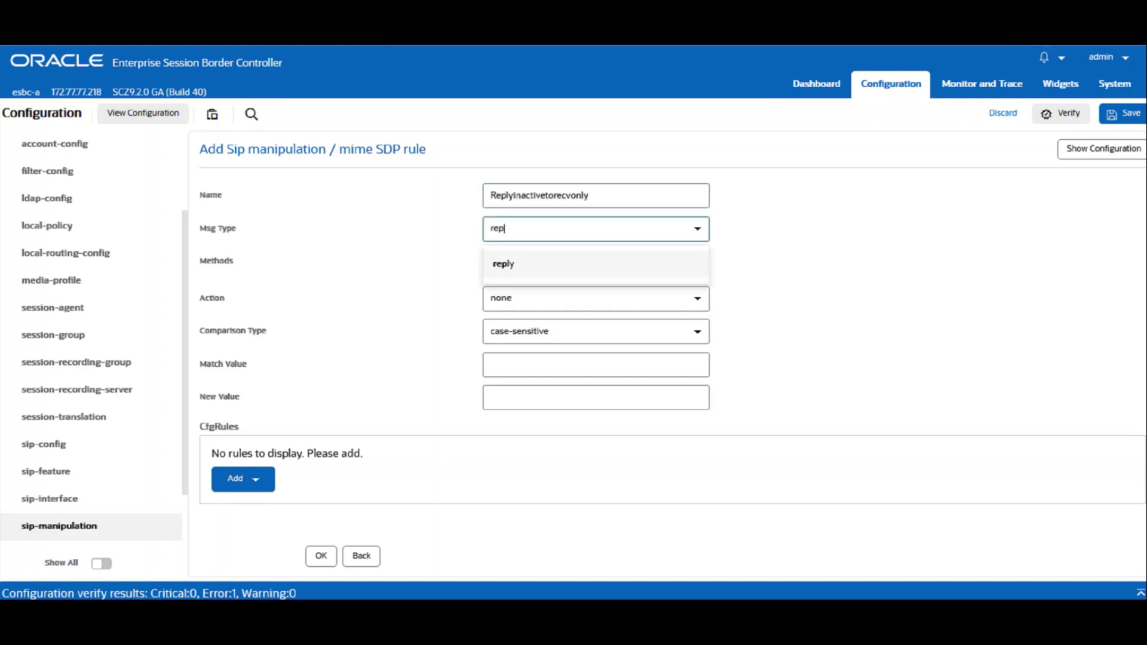
click(515, 264)
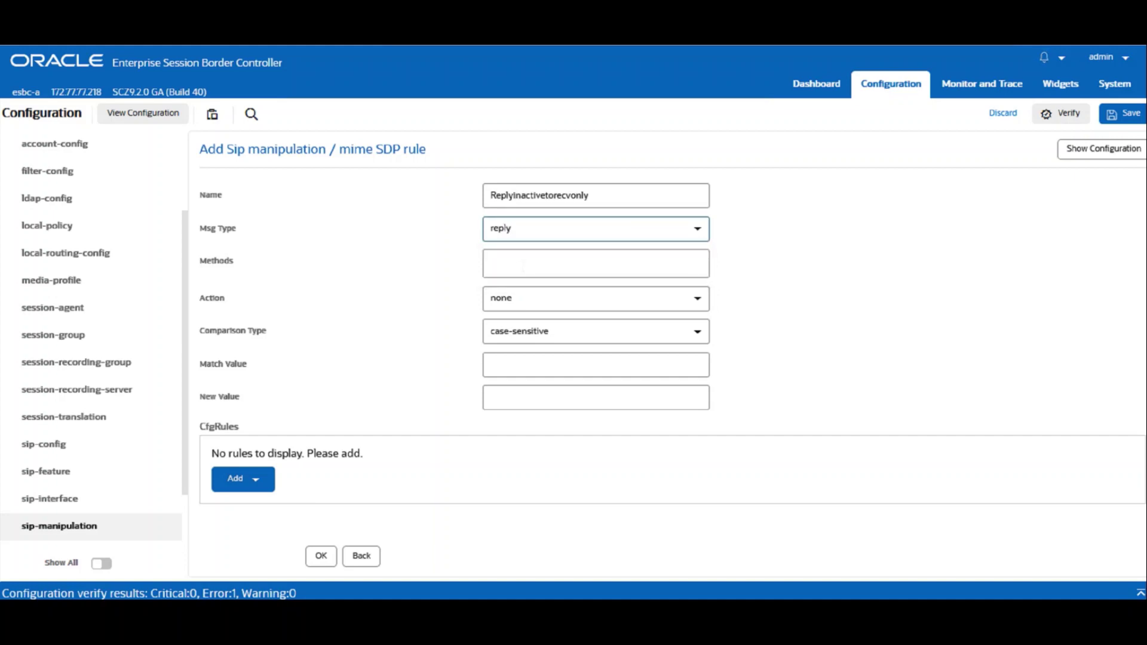
click(523, 267)
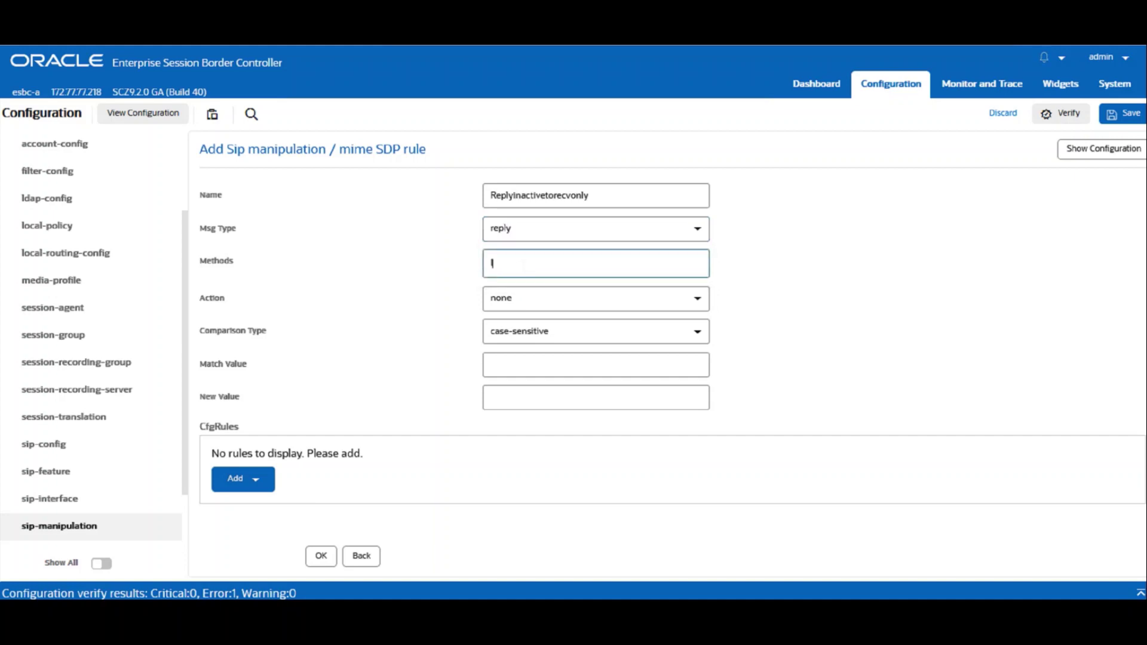
text(INVITE)
key(Tab)
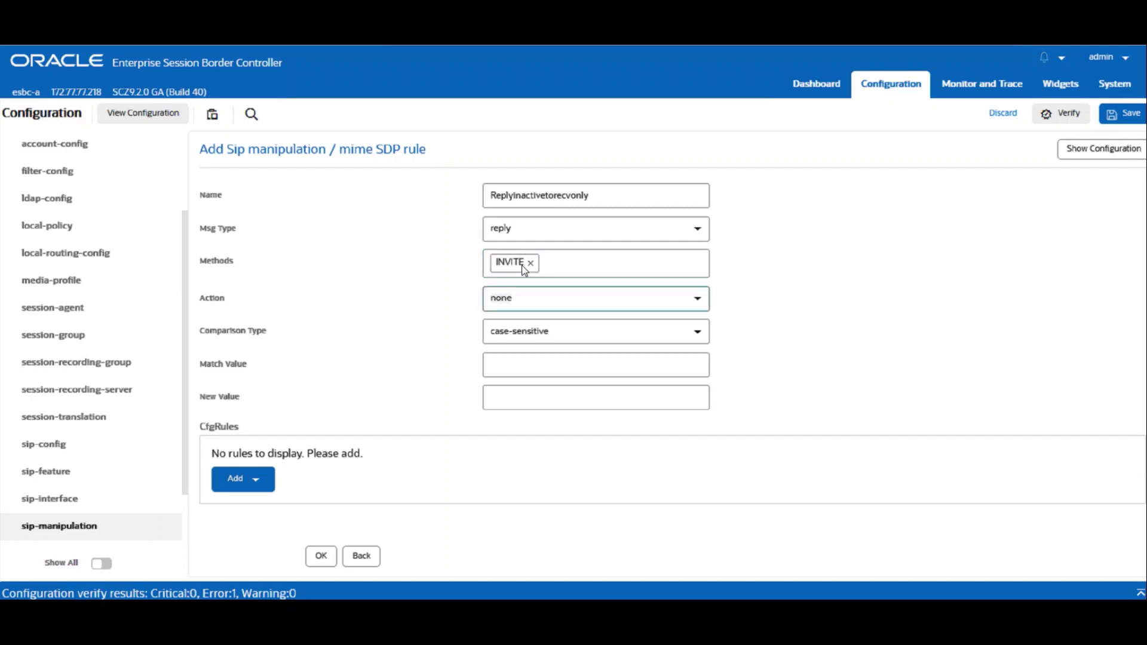
text(mani)
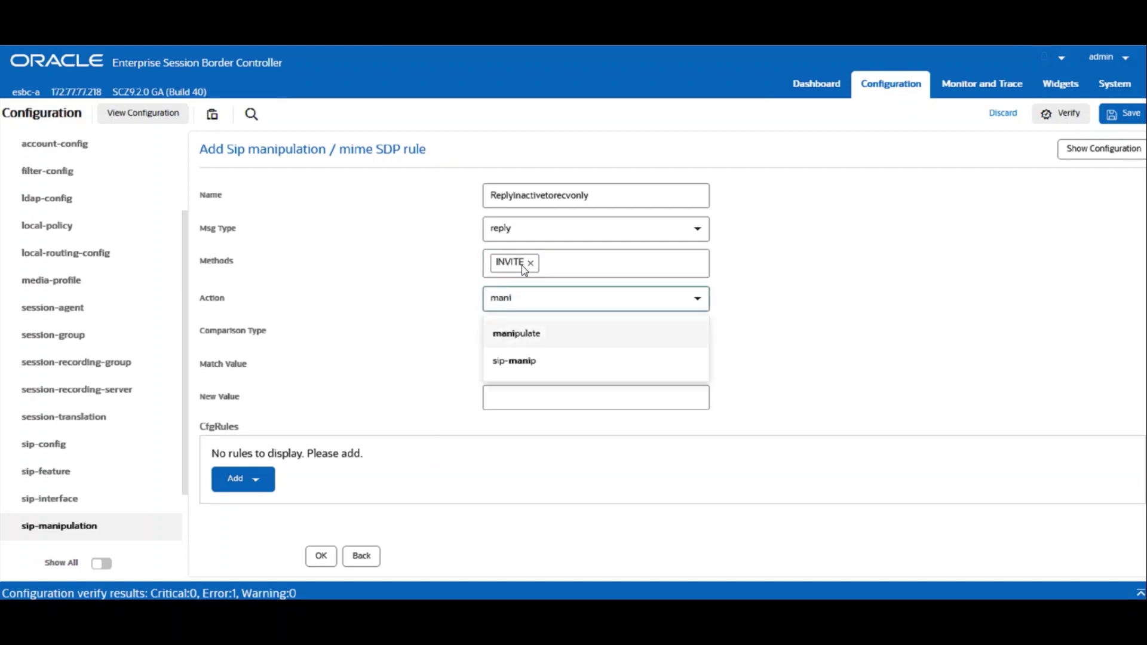
key(Return)
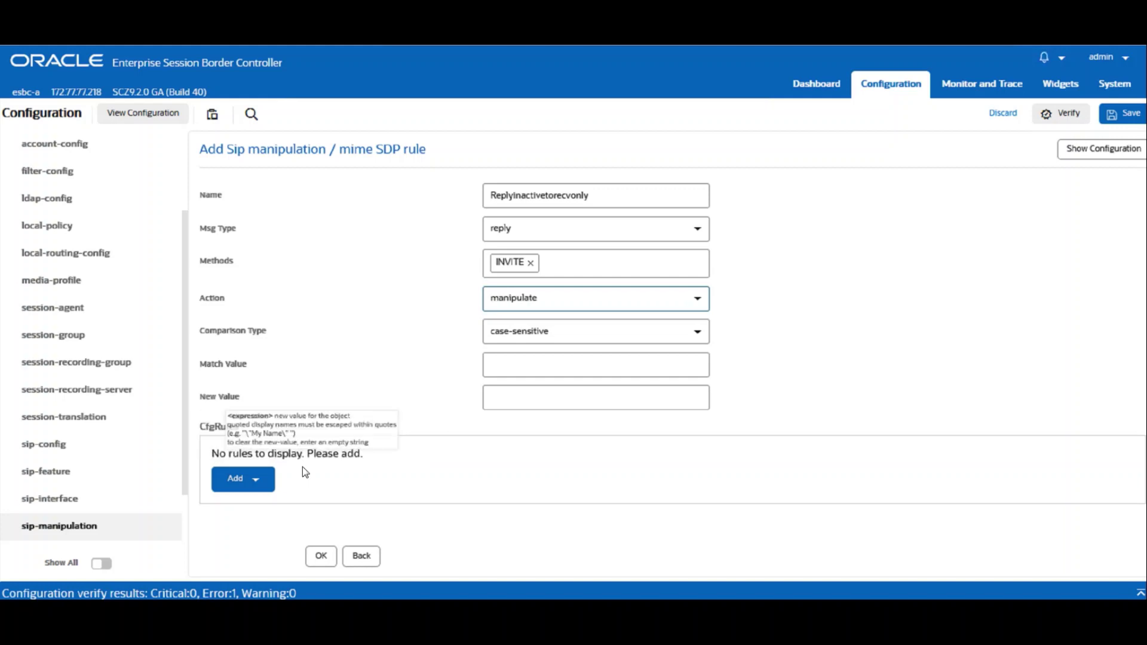
- Add an sdp-media-rule named audio under Replyinactivetorecvonly, with media type audio and action manipulate
click(255, 482)
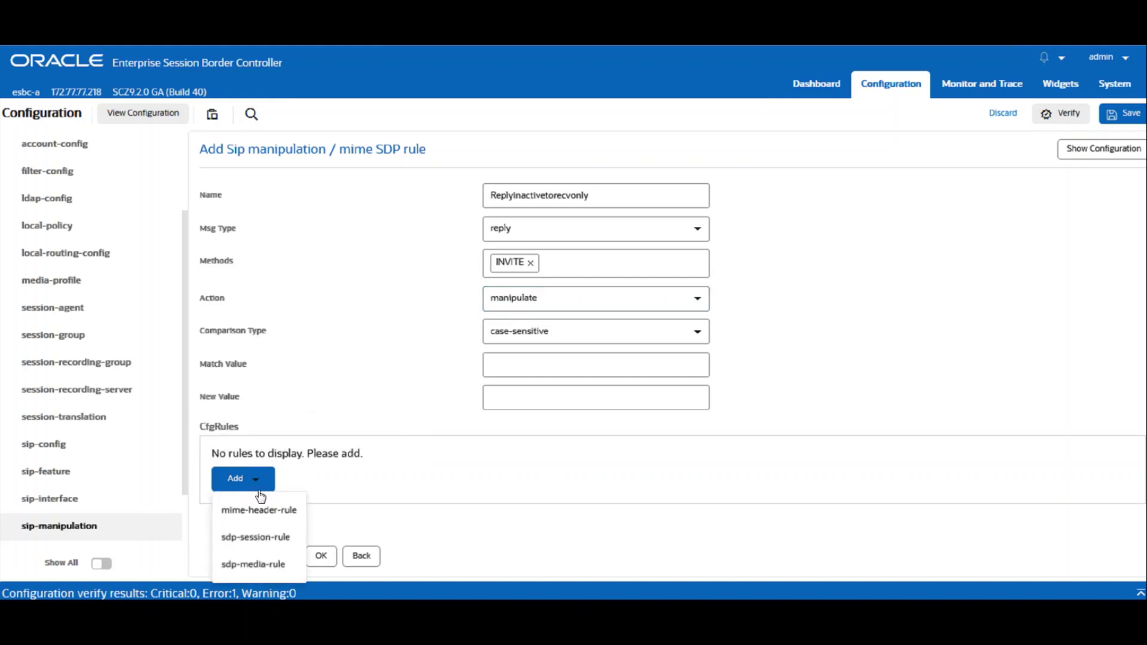
click(256, 568)
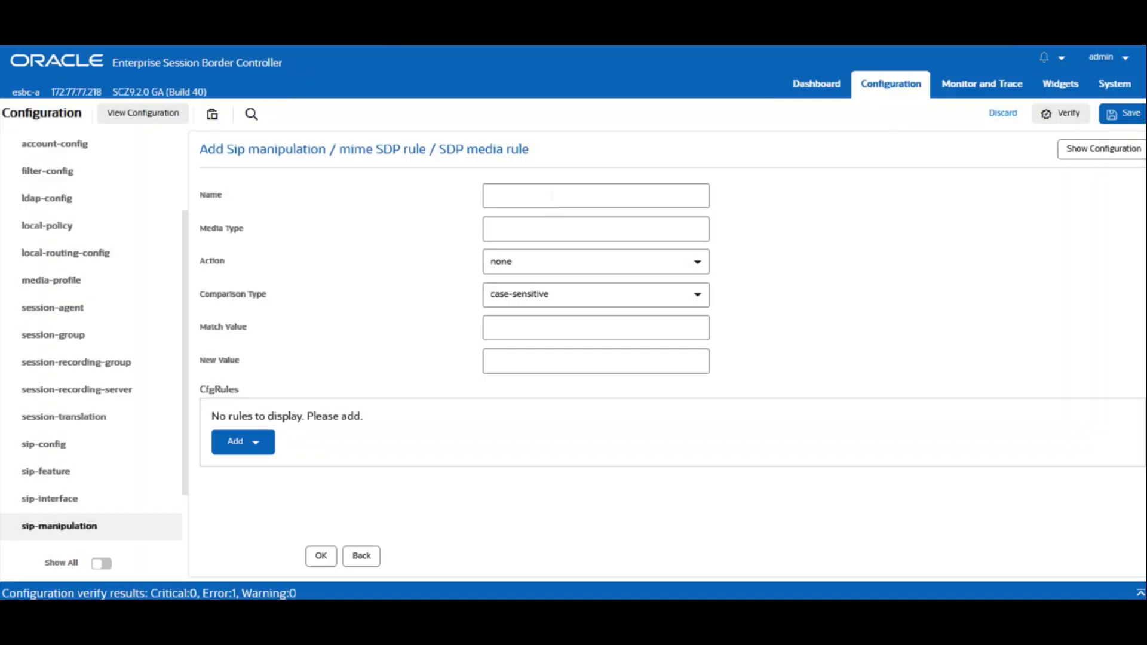
click(552, 195)
text(audio)
key(Tab)
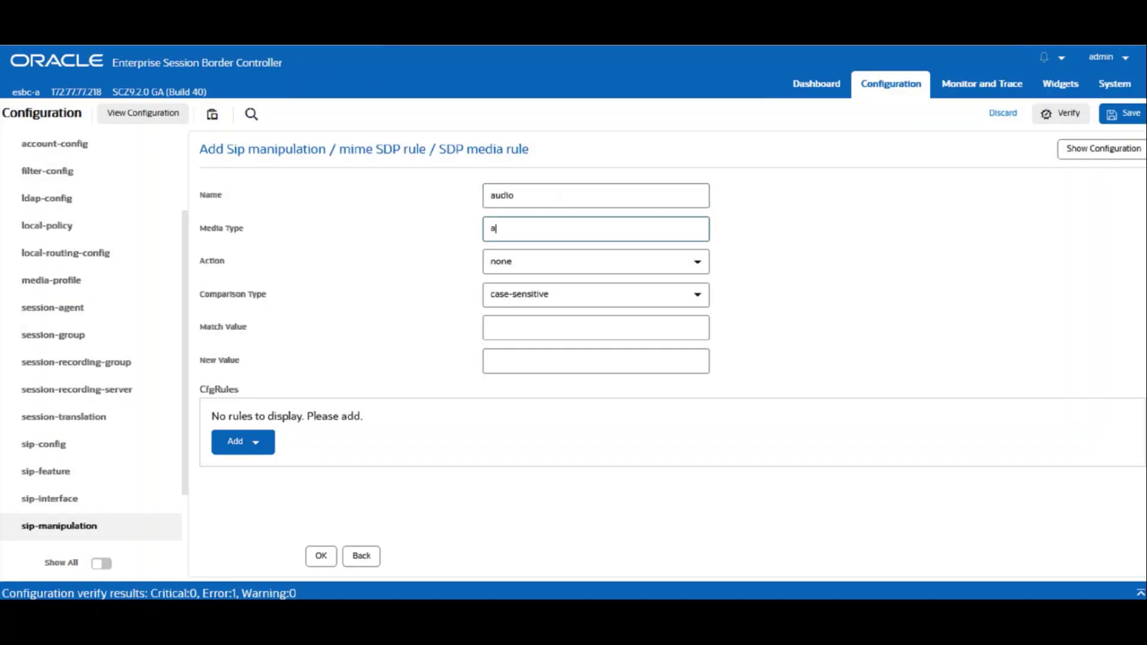
text(audio)
key(Tab)
text(ma)
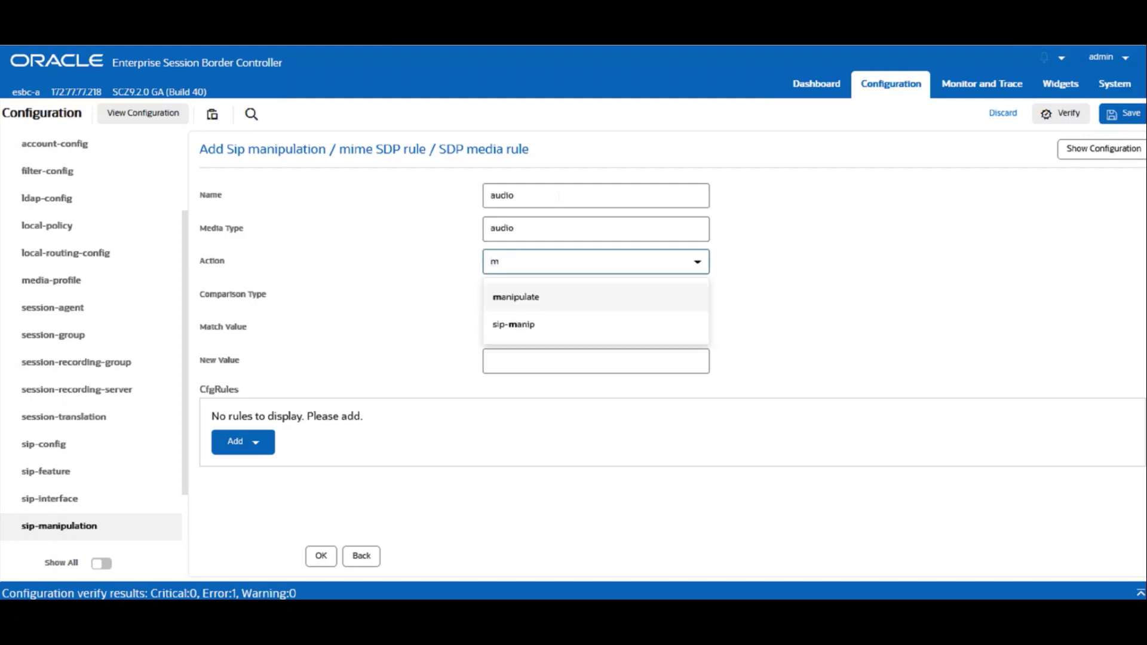
click(553, 296)
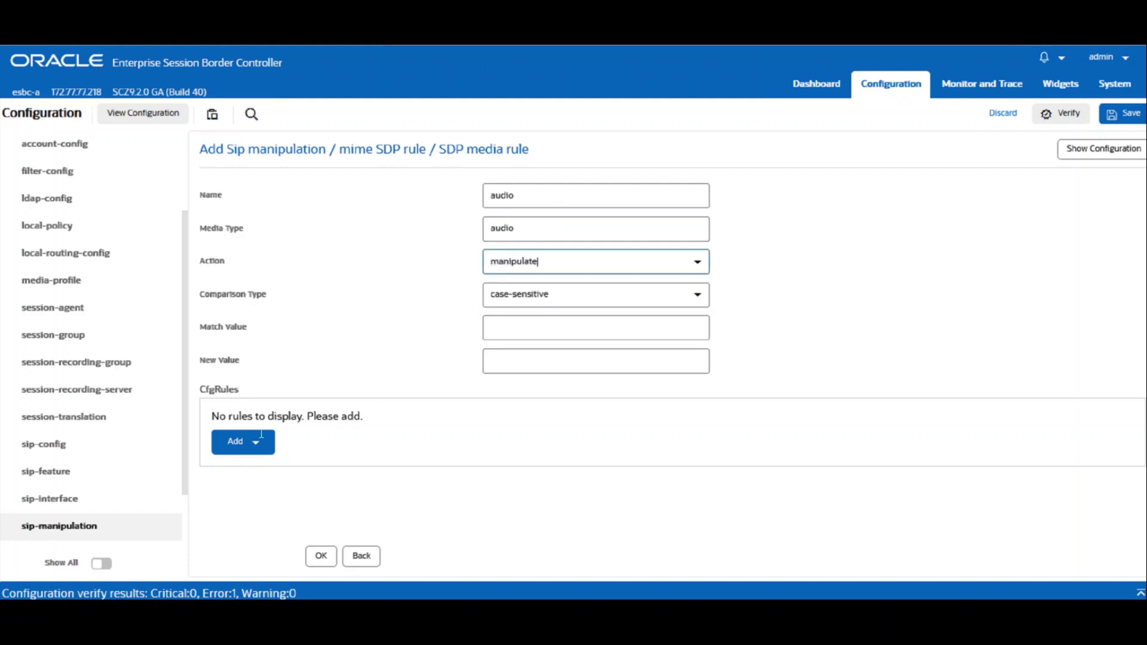
- Add sdp-line-rule audio1 with type a, action replace, match value inactive and new value recvonly, and return to the CUCM_IN_1 manipulation
click(246, 447)
click(248, 473)
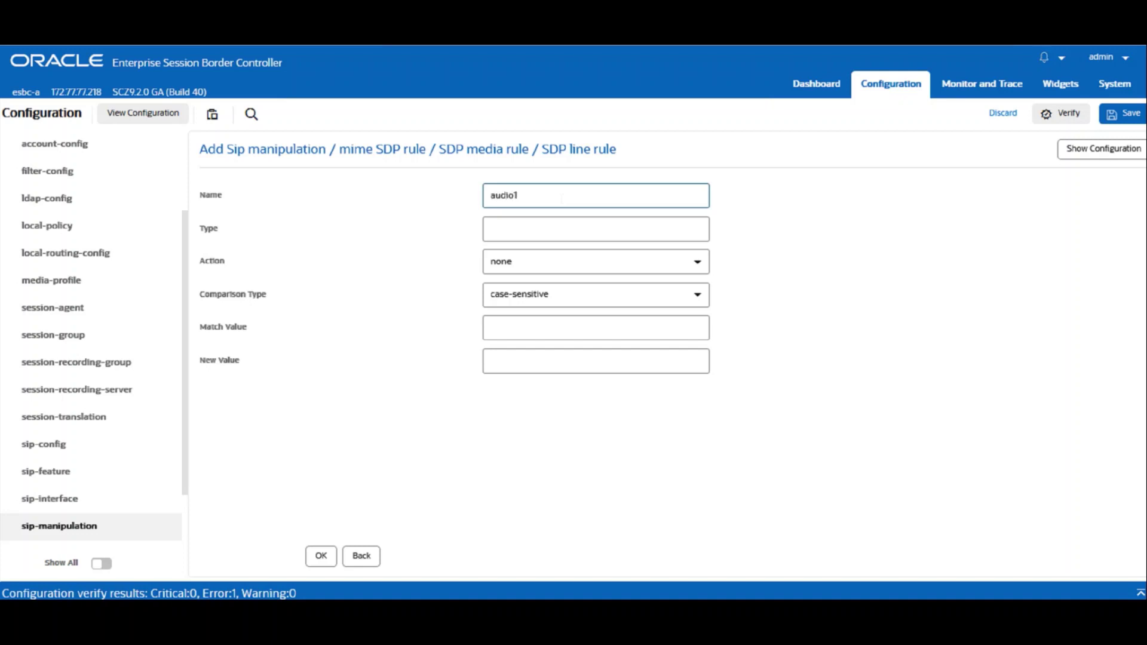
key(Tab)
text(a)
key(Tab)
text(replac)
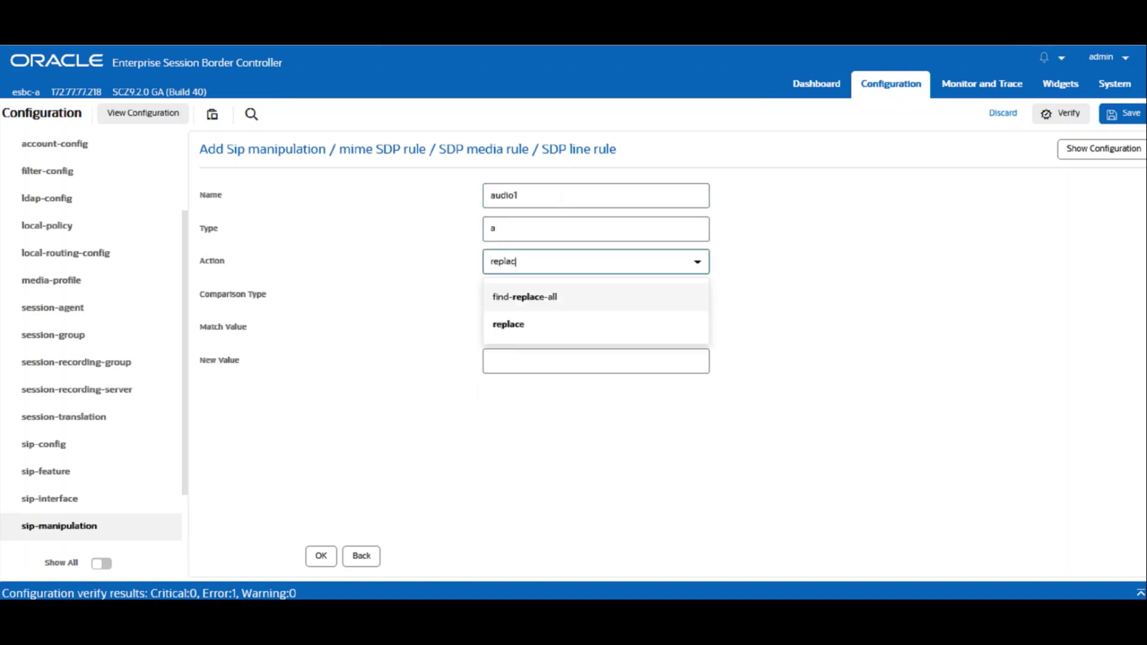
text(e)
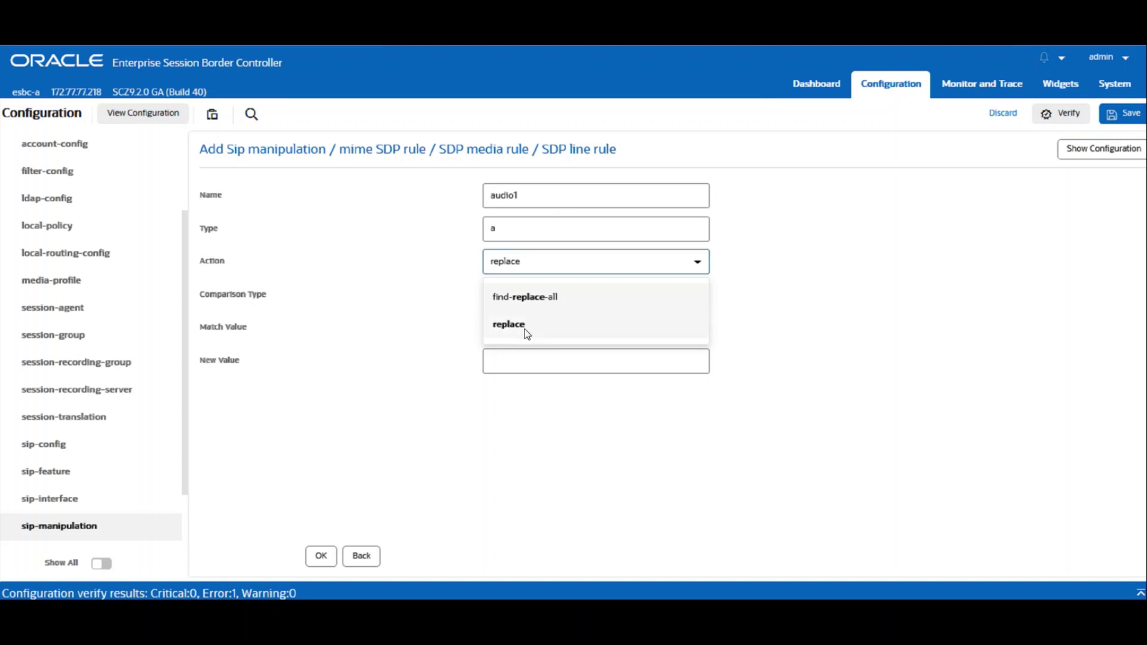
click(526, 330)
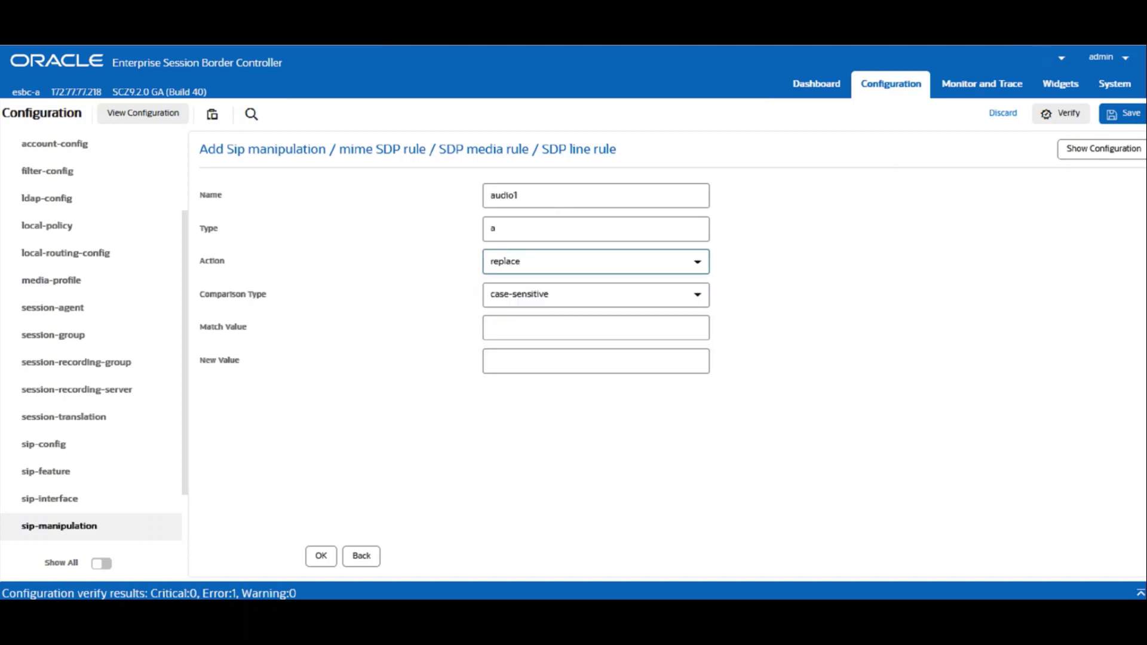
click(578, 328)
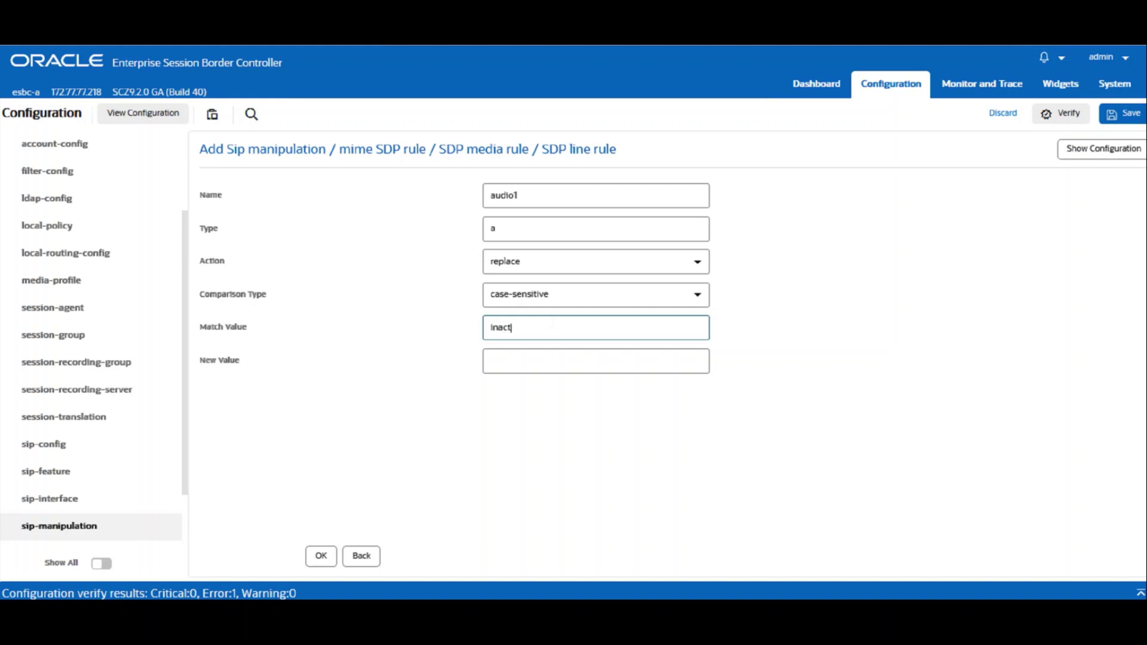
click(596, 361)
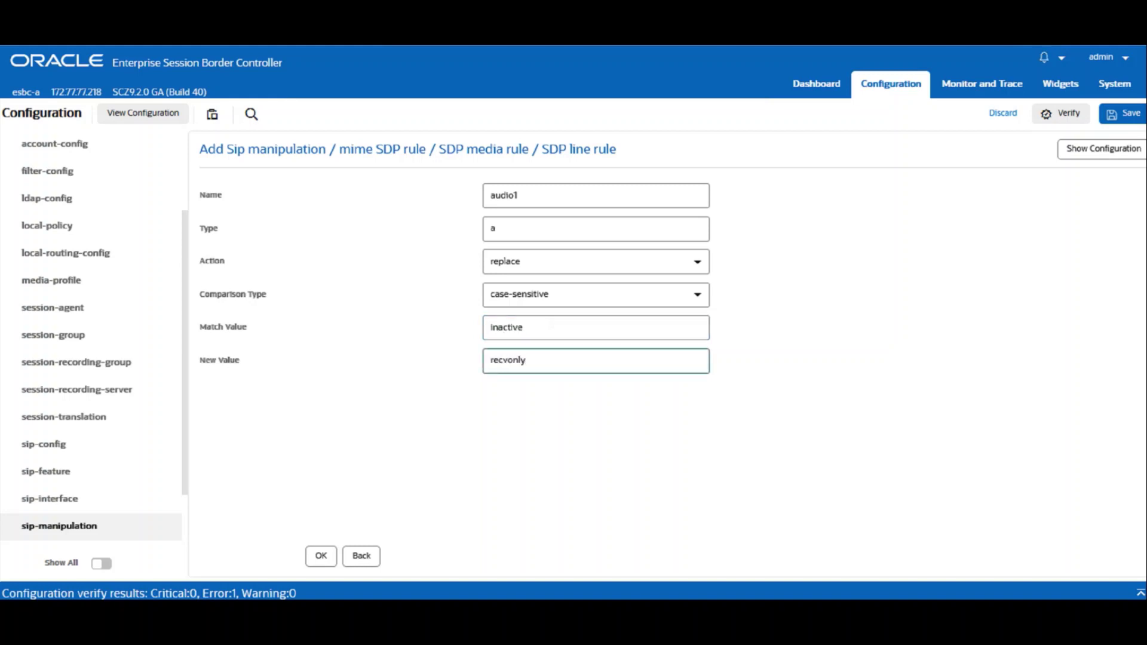
click(321, 557)
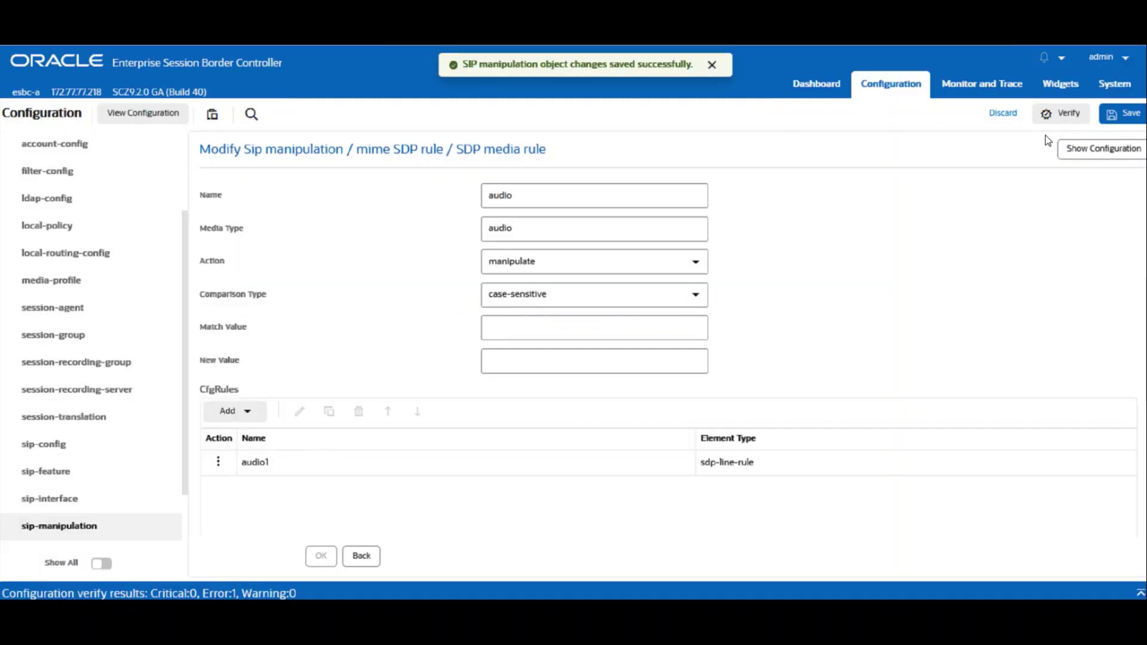
click(361, 556)
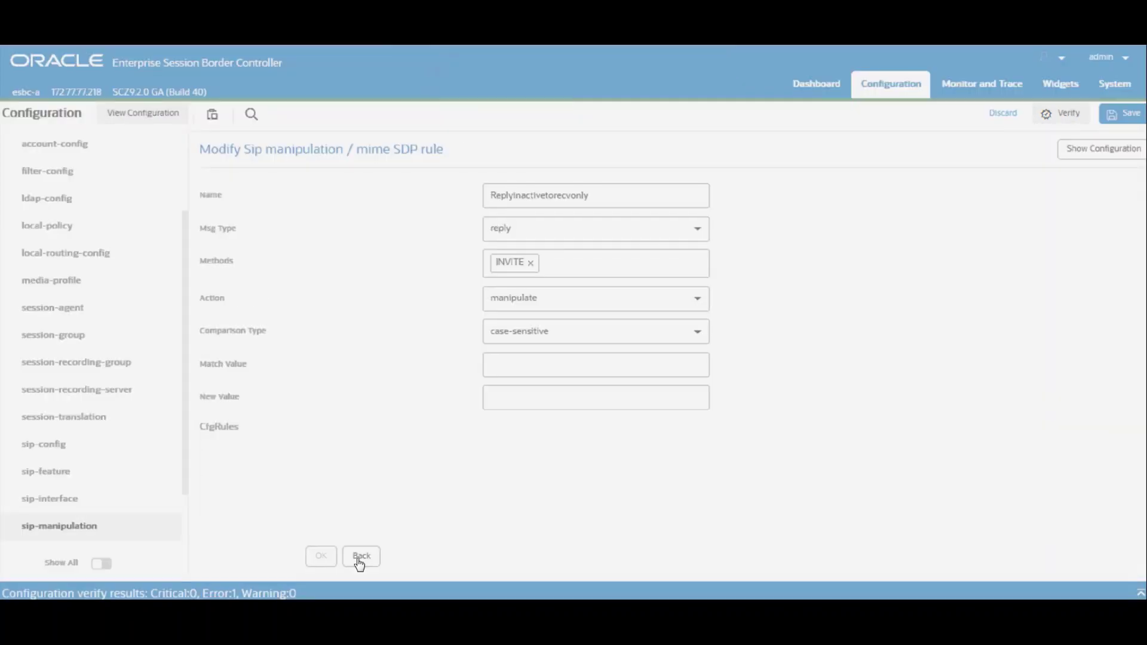
click(361, 556)
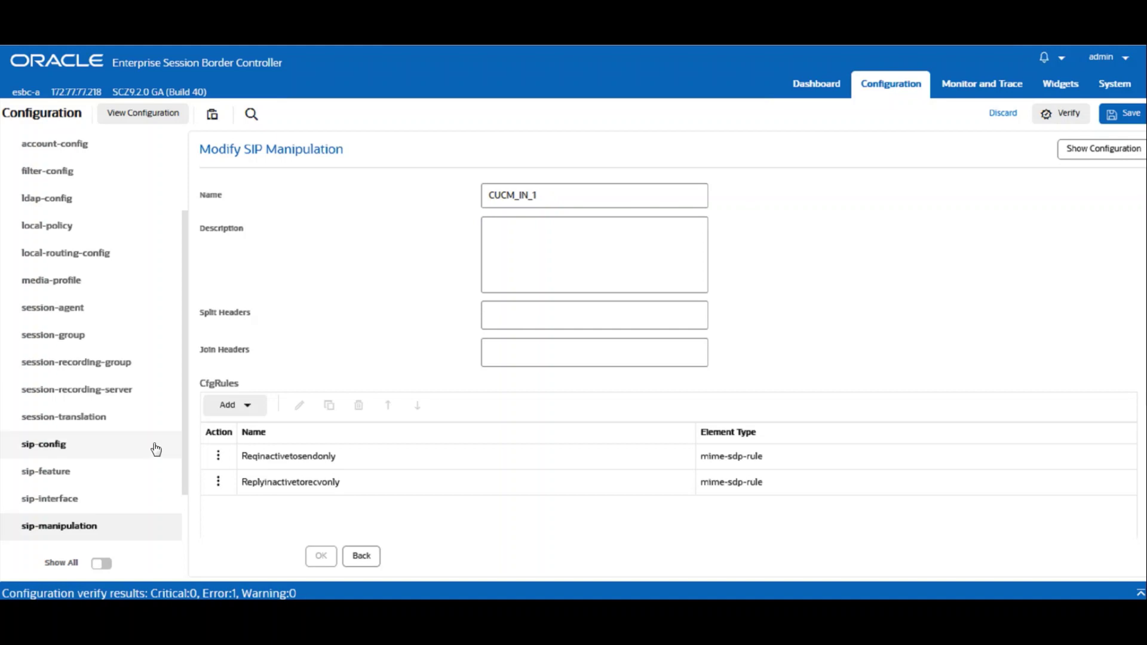
- Assign CUCM_IN_1 as the In ManipulationId of session agent CUCM-A.clab.com
click(83, 317)
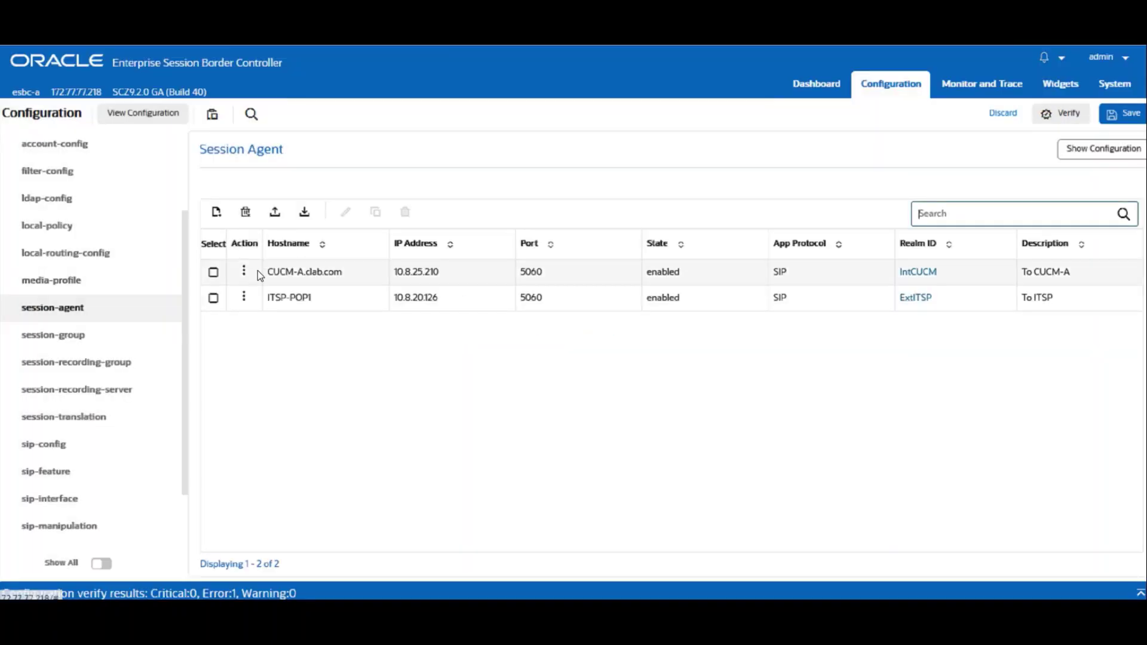
click(244, 271)
click(258, 306)
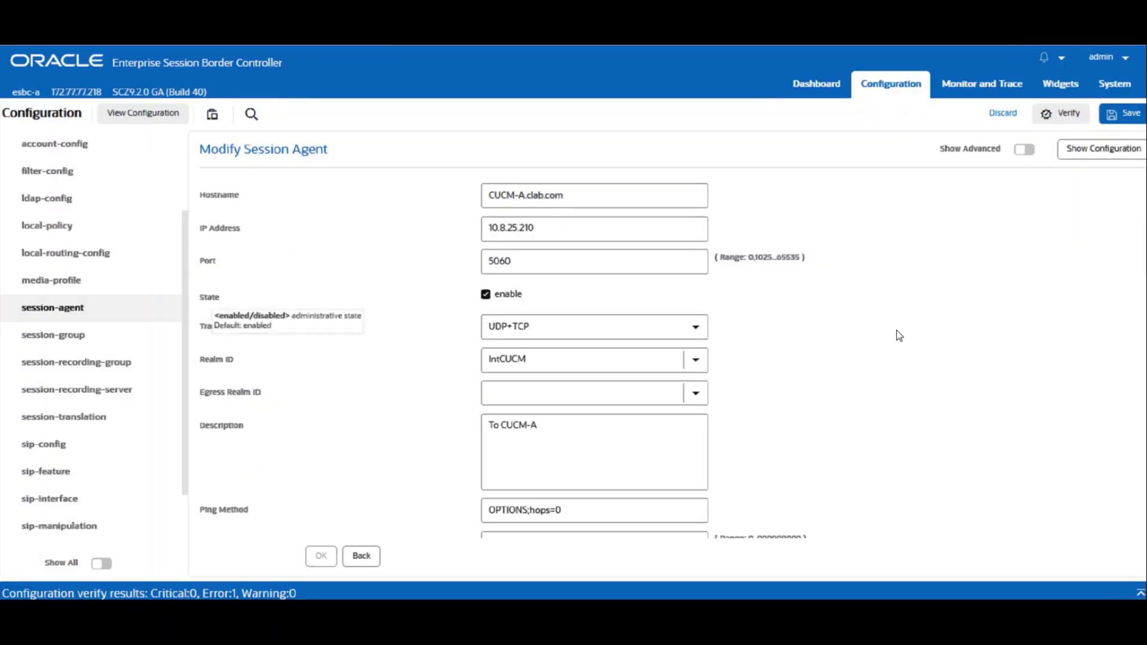
scroll(848, 382, down, 1)
scroll(847, 380, down, 3)
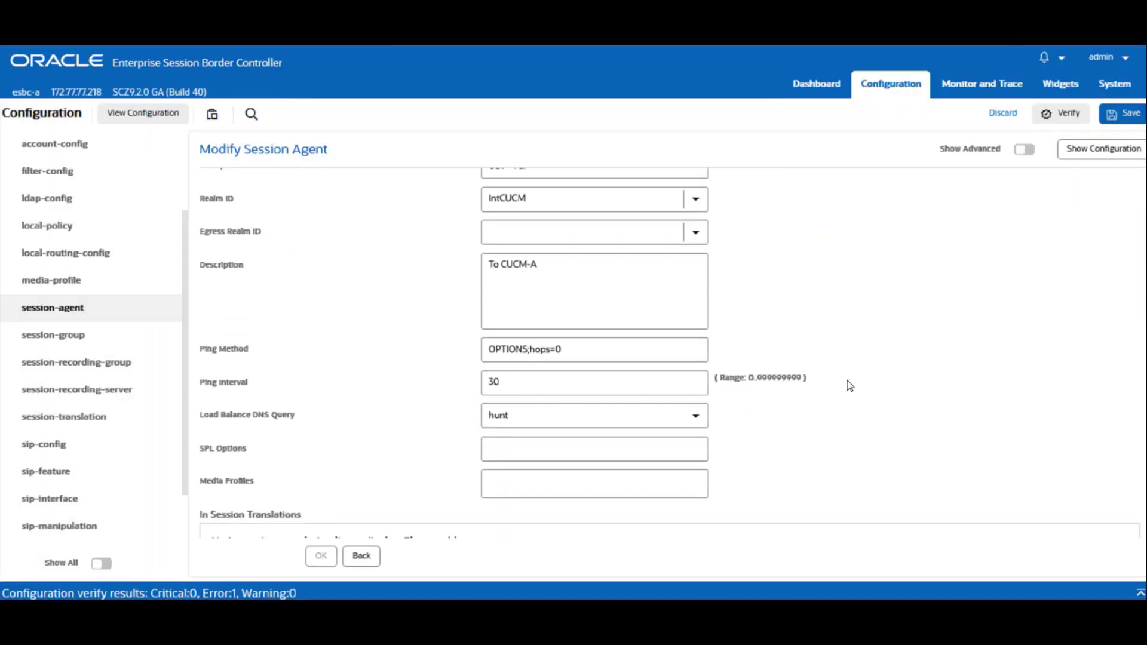
scroll(847, 381, down, 2)
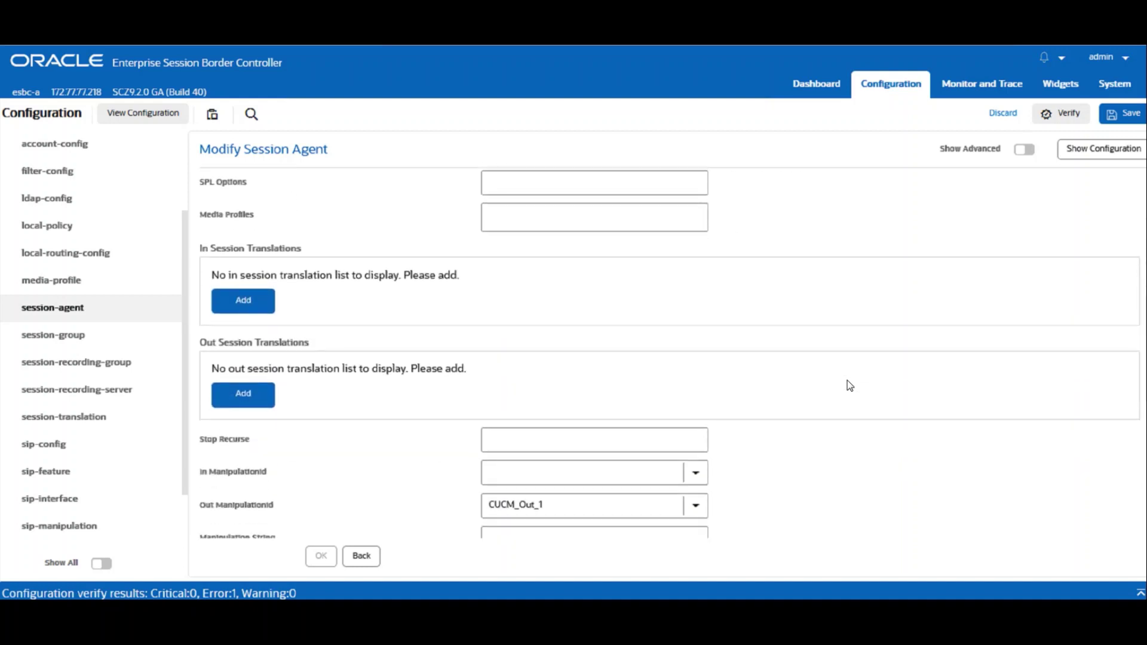
click(695, 462)
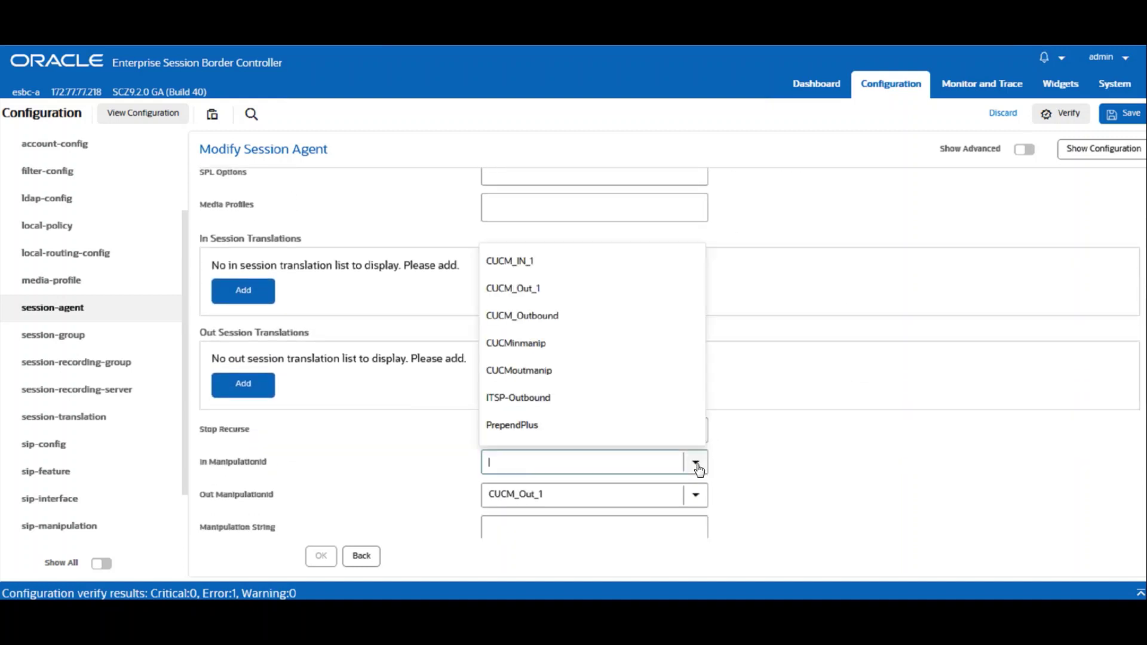
click(554, 271)
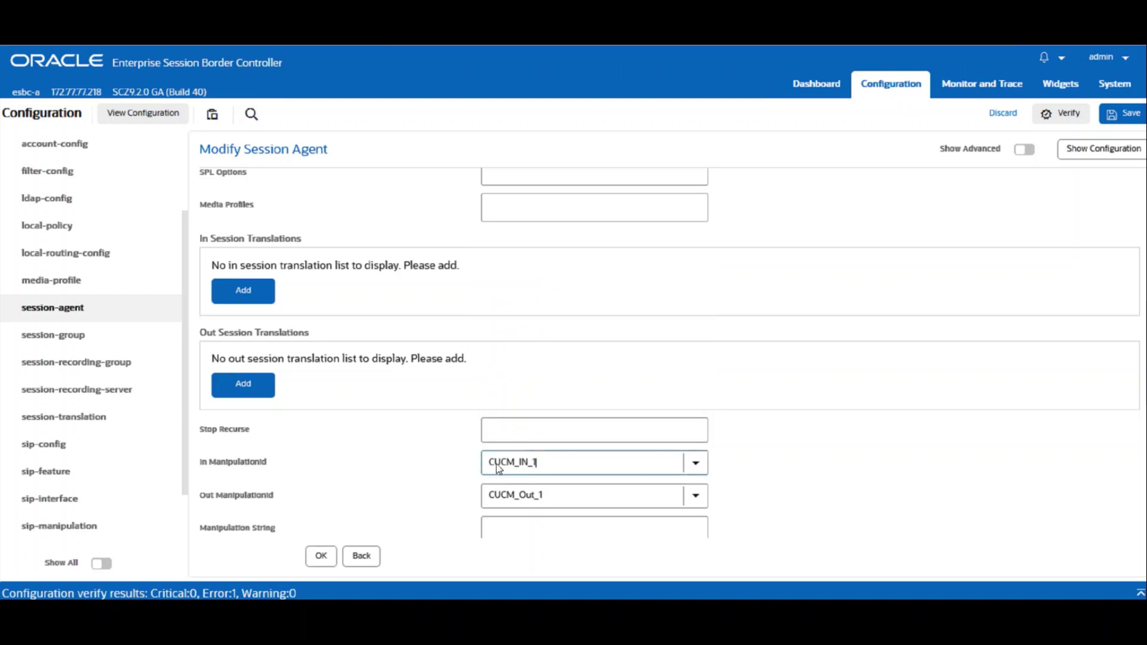
click(327, 561)
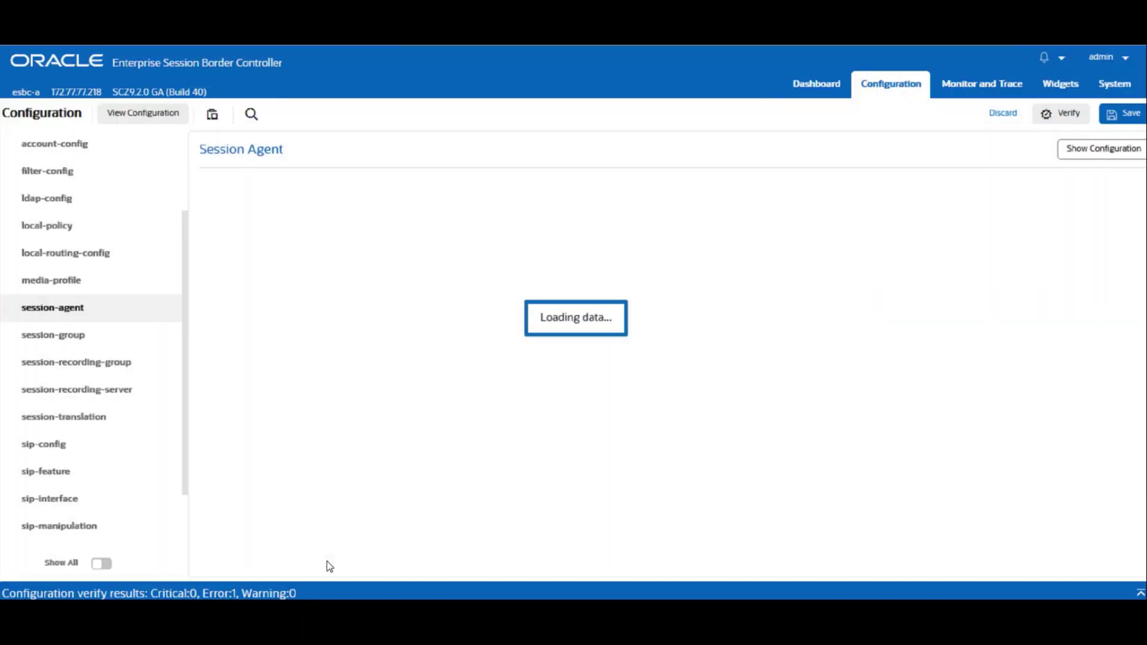
- Save and activate the configuration, and collapse the verify results
click(1121, 114)
click(561, 358)
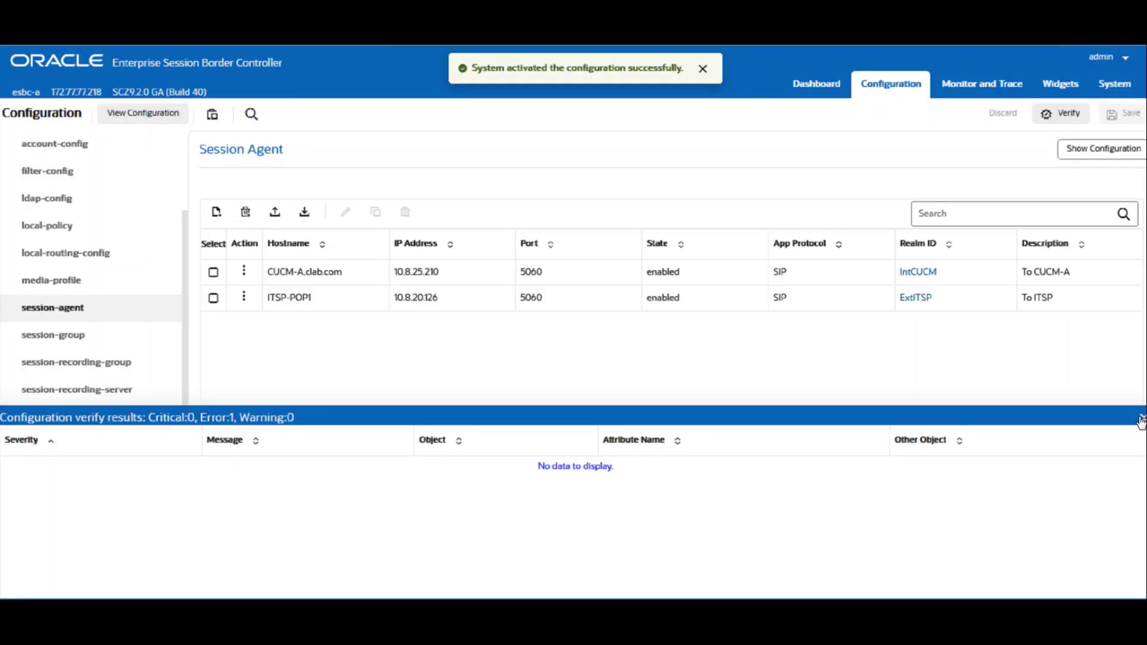
drag(1140, 408, 1141, 423)
click(1142, 430)
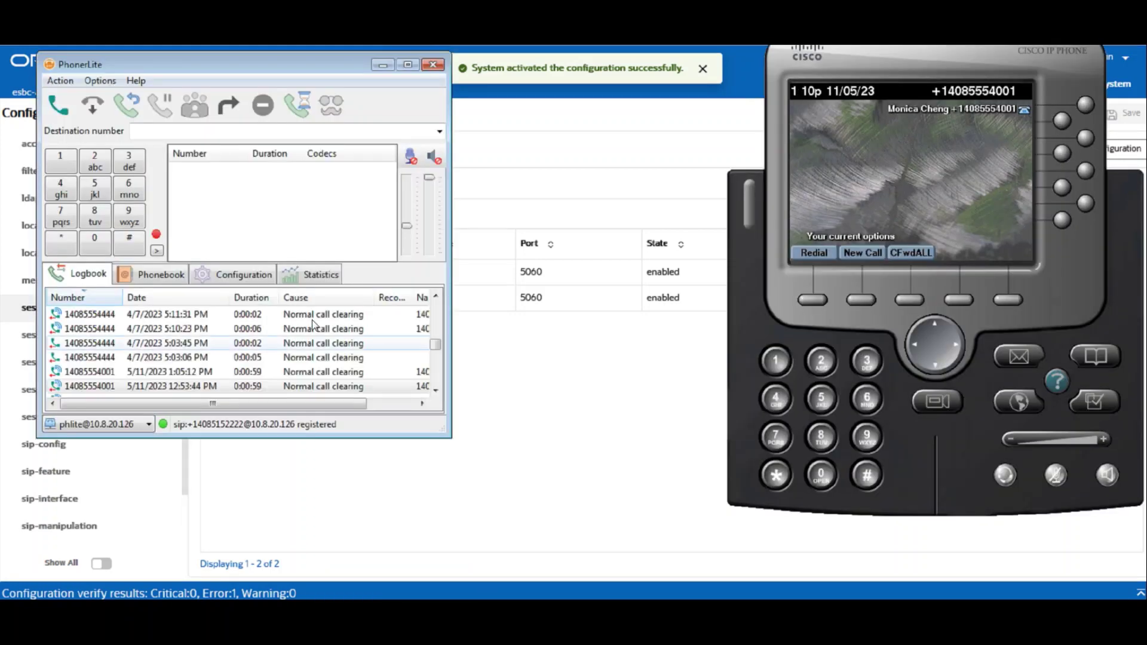
- Switch to PhonerLite, redial the most recent logbook call, answer it on the Cisco IP phone and put it on hold from PhonerLite
click(118, 373)
right_click(119, 374)
click(135, 381)
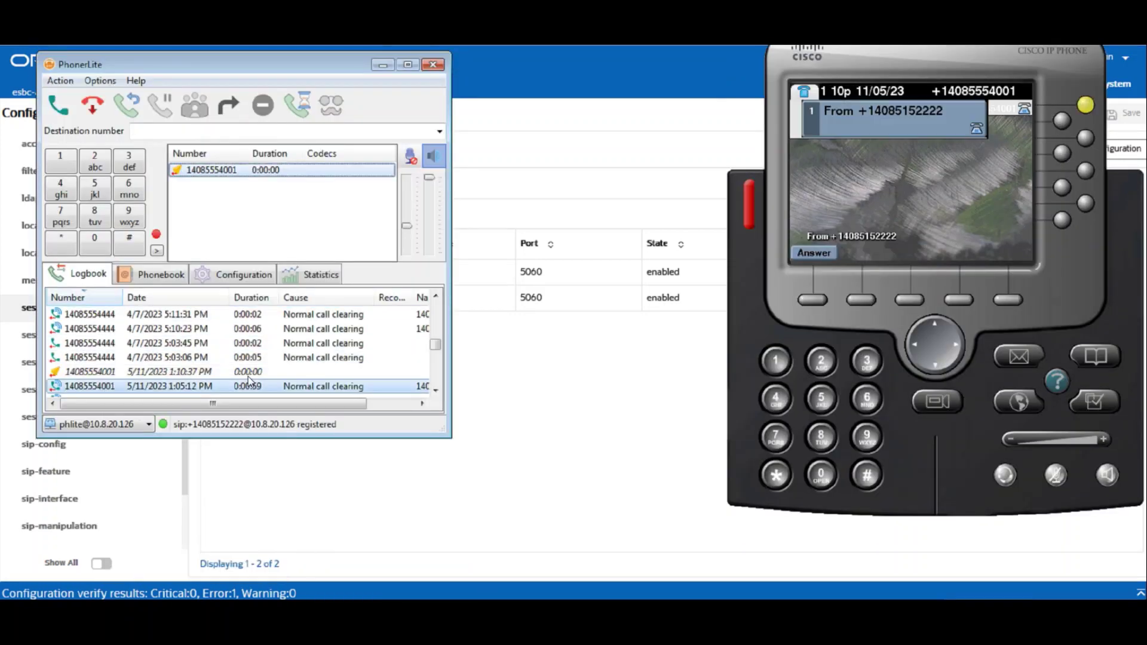
click(802, 303)
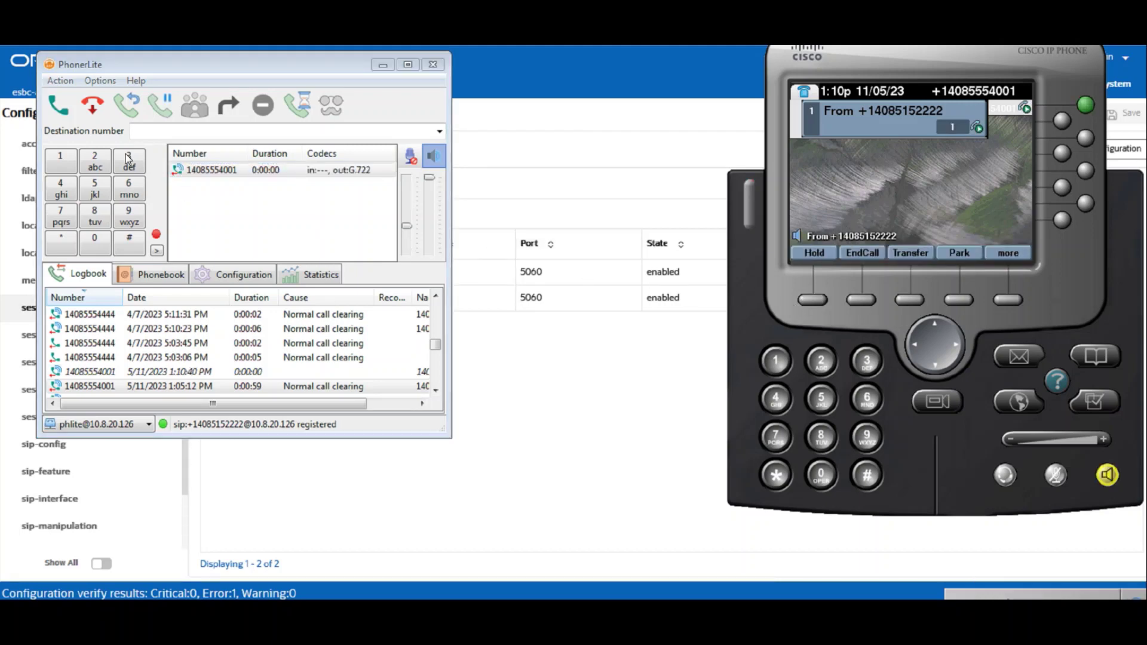
click(166, 109)
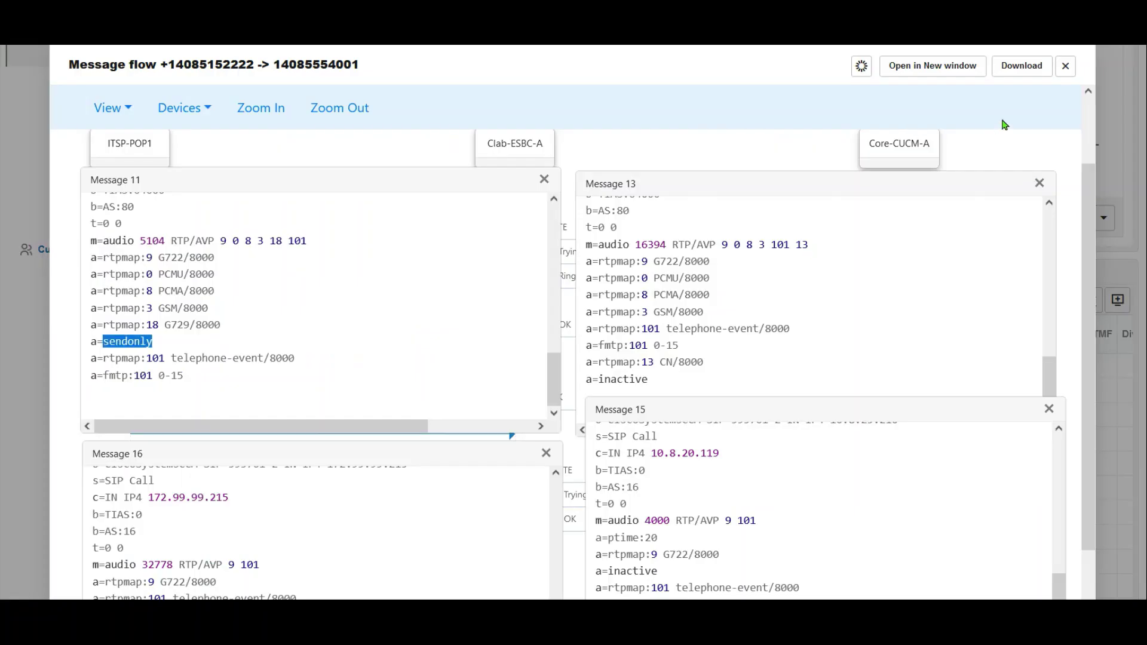
- Switch to the call monitor, close the previous call's message flow and details, and refresh Recent Calls to the current time
click(1066, 67)
click(925, 127)
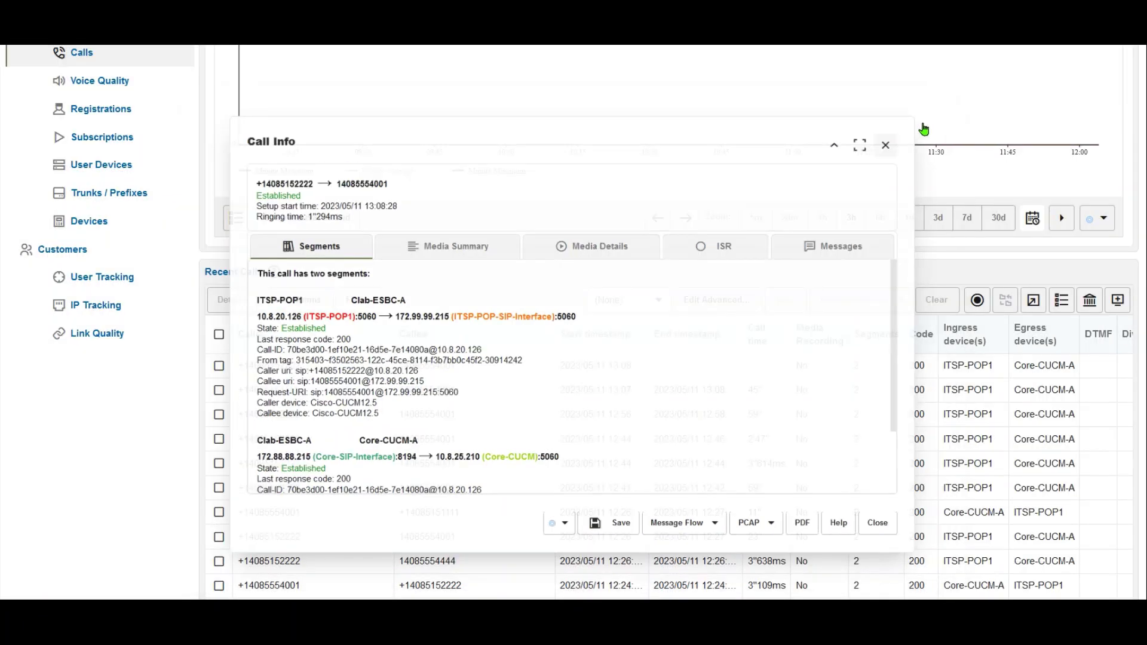
scroll(174, 422, down, 2)
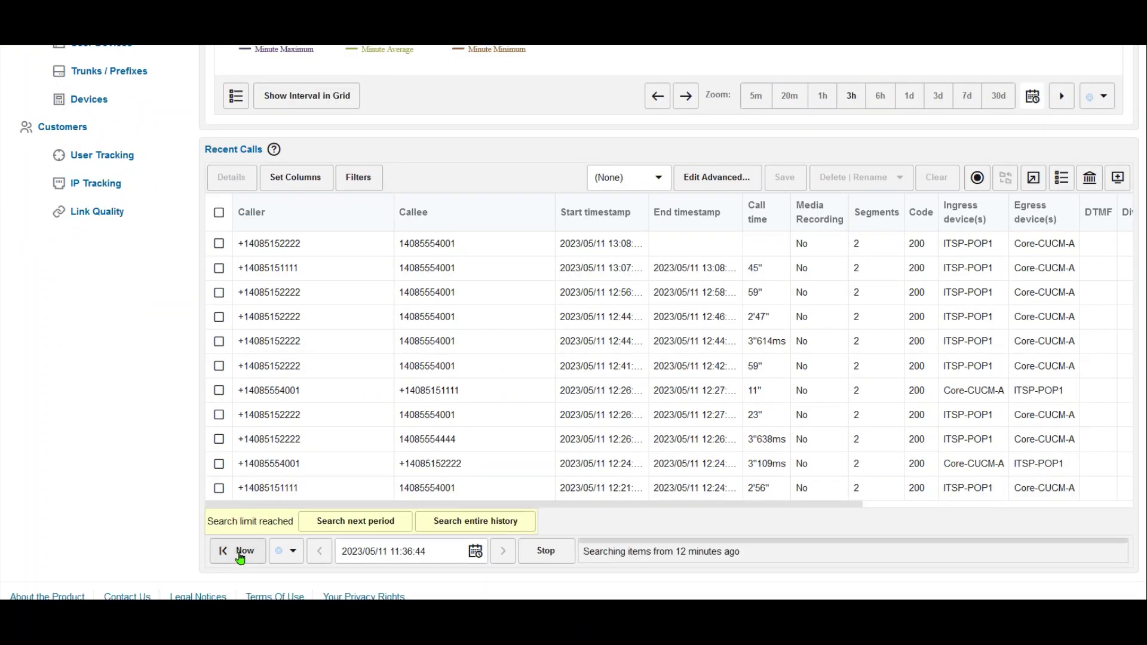
click(240, 554)
- Open the details of the newest call in Recent Calls and display its message flow
click(310, 371)
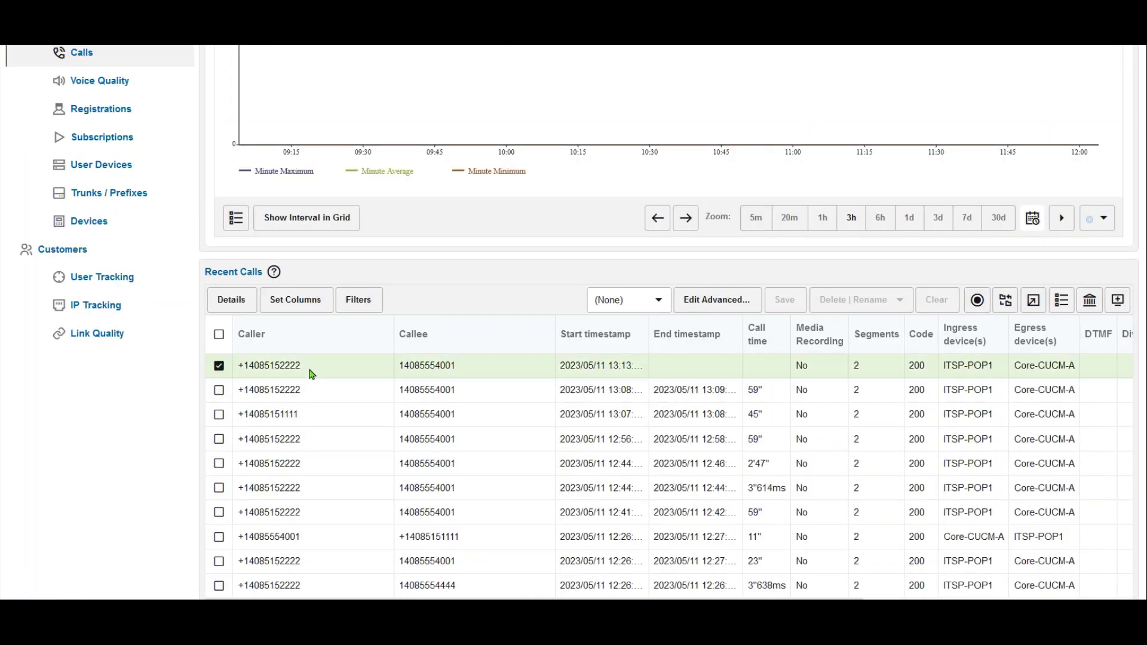
double_click(345, 373)
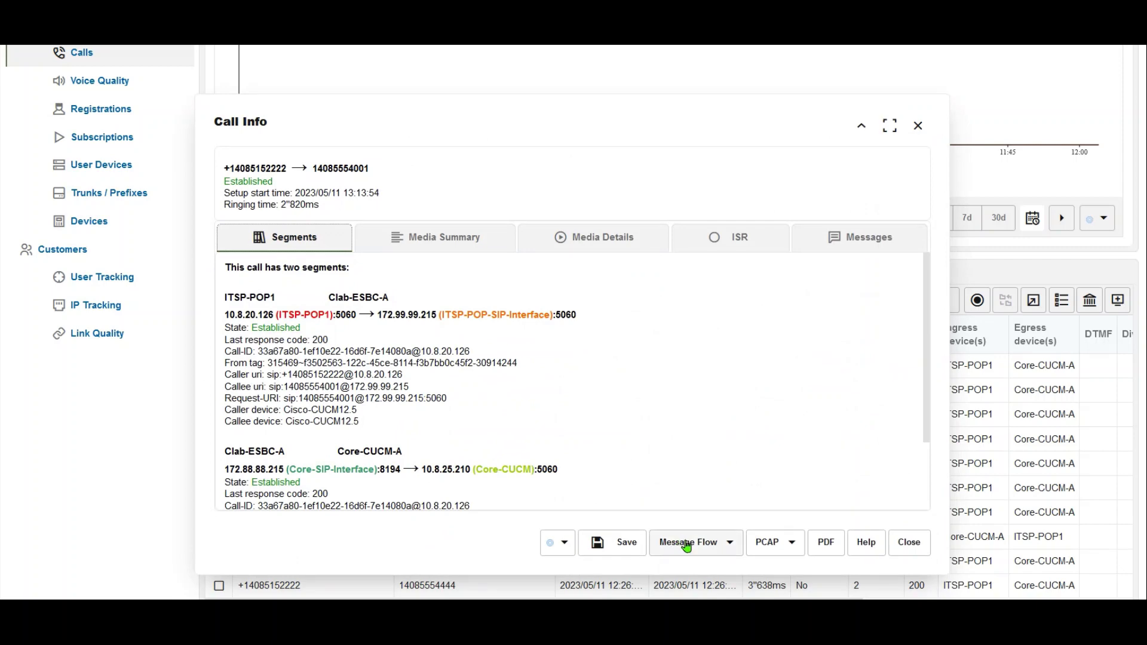
click(689, 536)
click(702, 466)
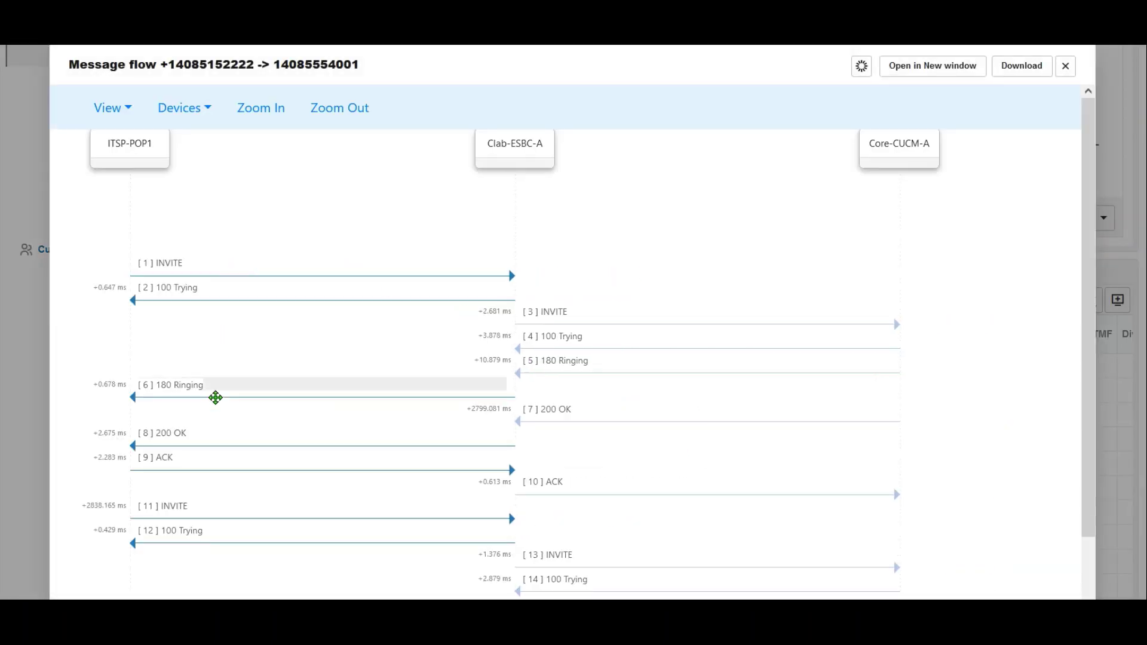
- Open the INVITE in message 11 from ITSP-POP1 and highlight the media direction attribute in its SDP
click(215, 510)
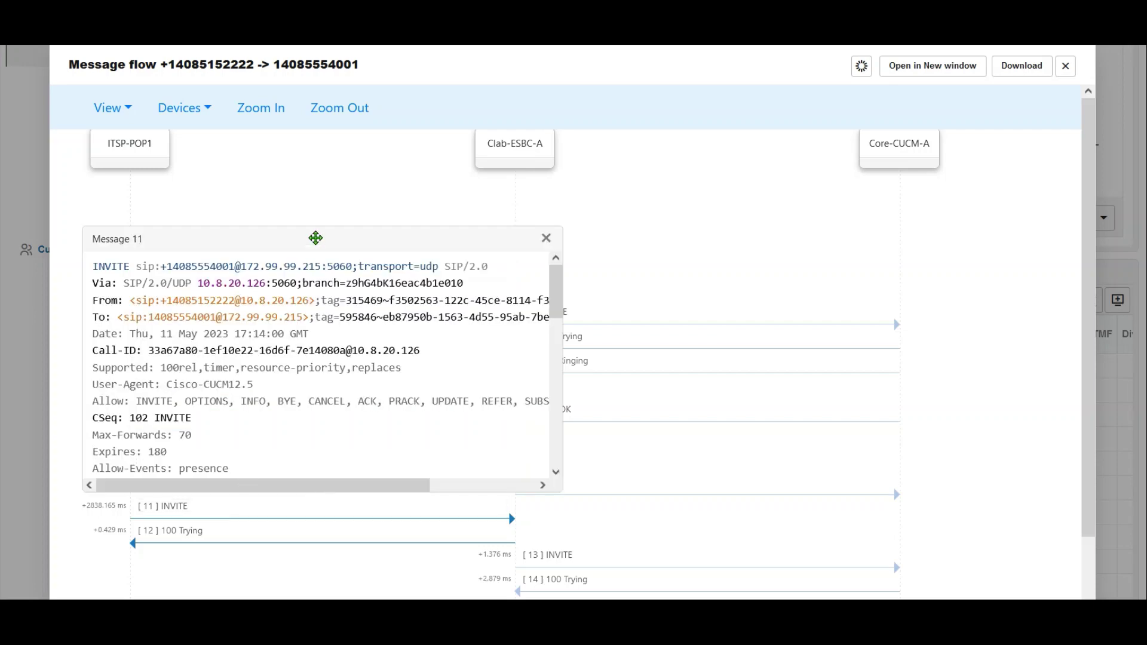
drag(315, 235, 307, 177)
scroll(308, 310, down, 3)
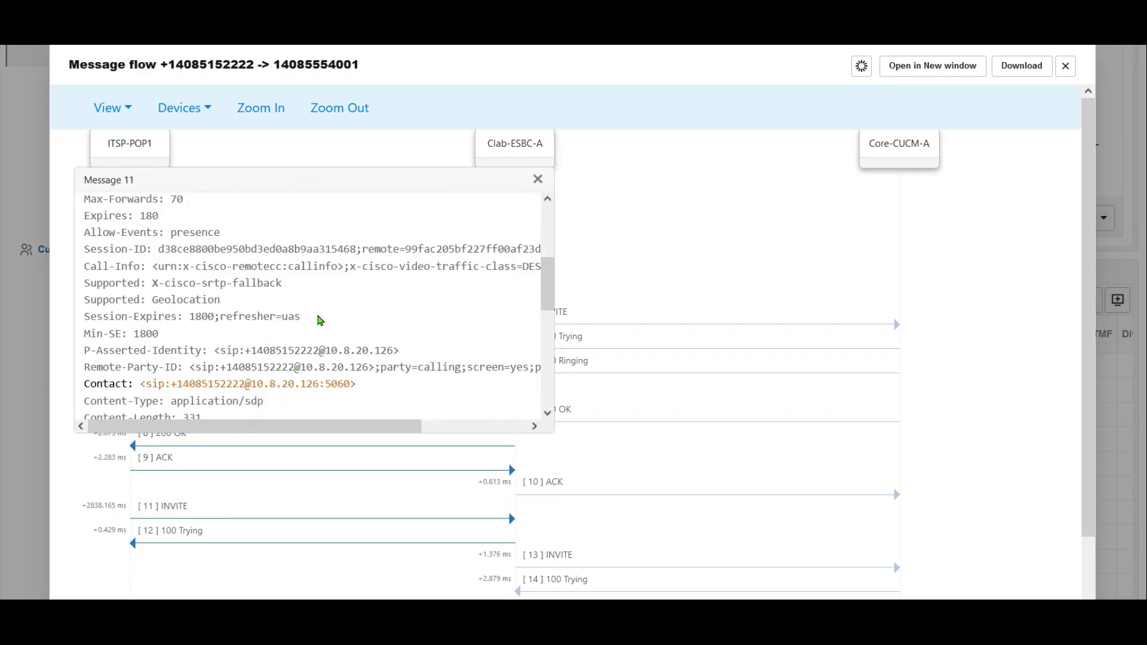
scroll(320, 321, down, 3)
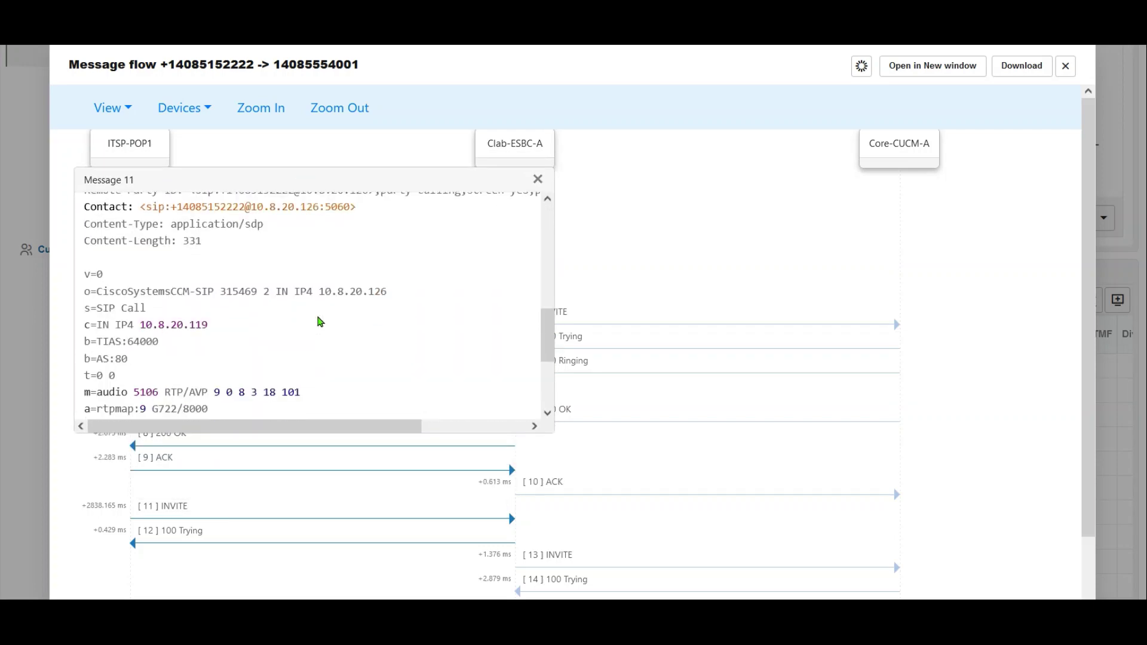
scroll(320, 322, down, 3)
drag(96, 341, 133, 342)
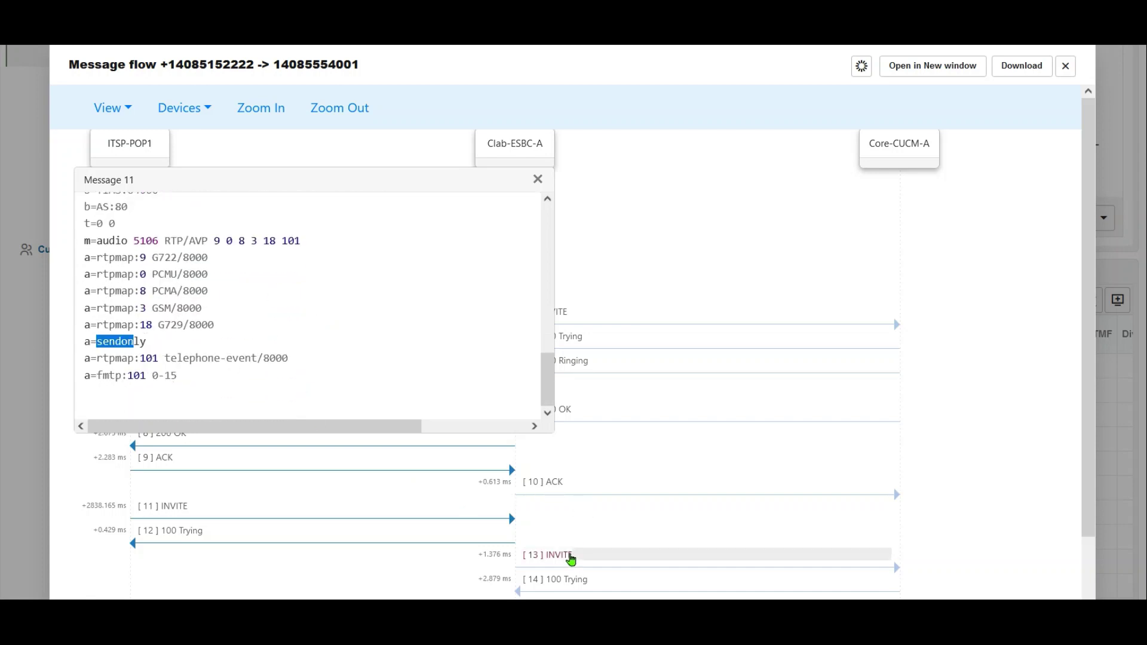
- Open the INVITE in message 13 to Core-CUCM-A beside message 11 and highlight its SDP media direction attribute
click(569, 556)
drag(635, 289, 727, 181)
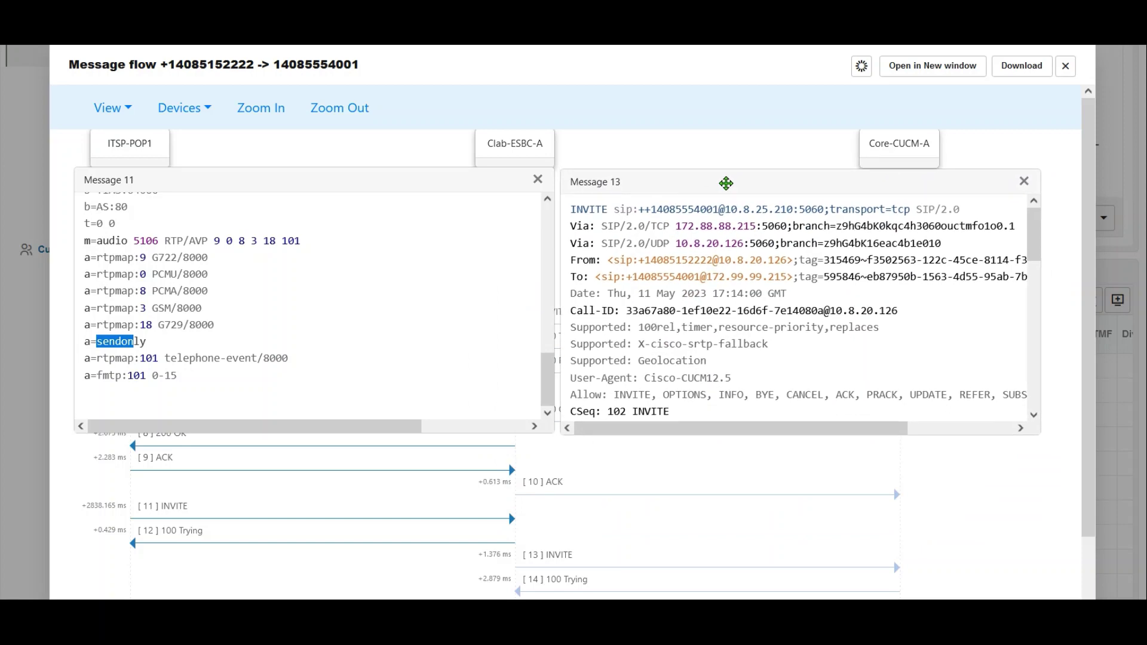
scroll(764, 314, down, 3)
scroll(764, 315, down, 6)
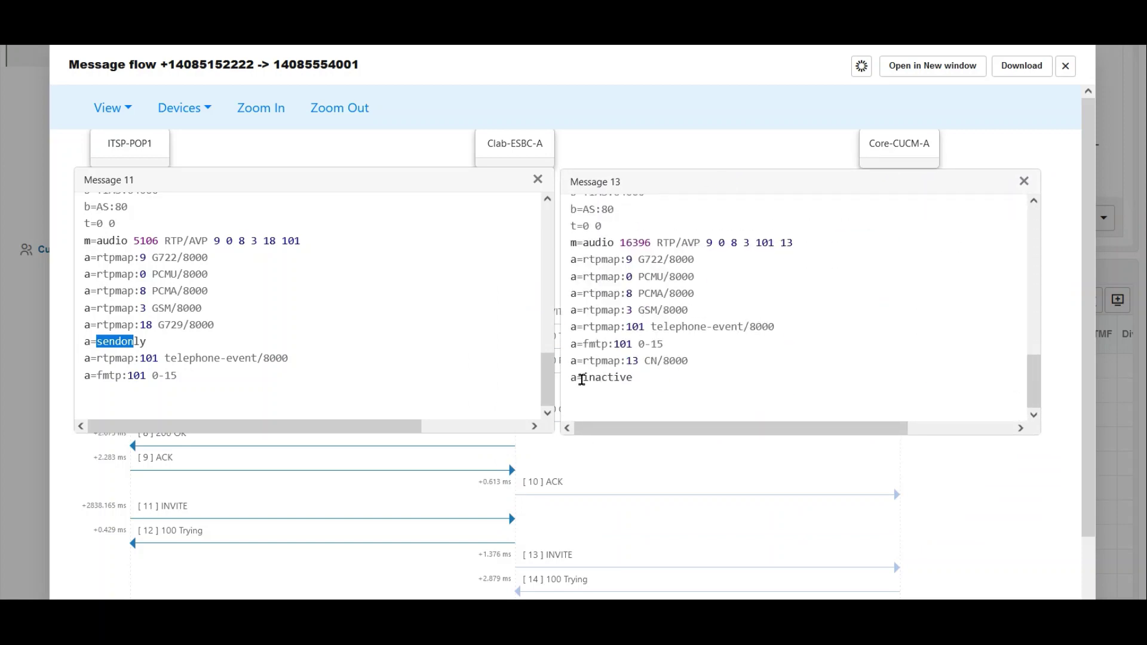
drag(577, 377, 633, 379)
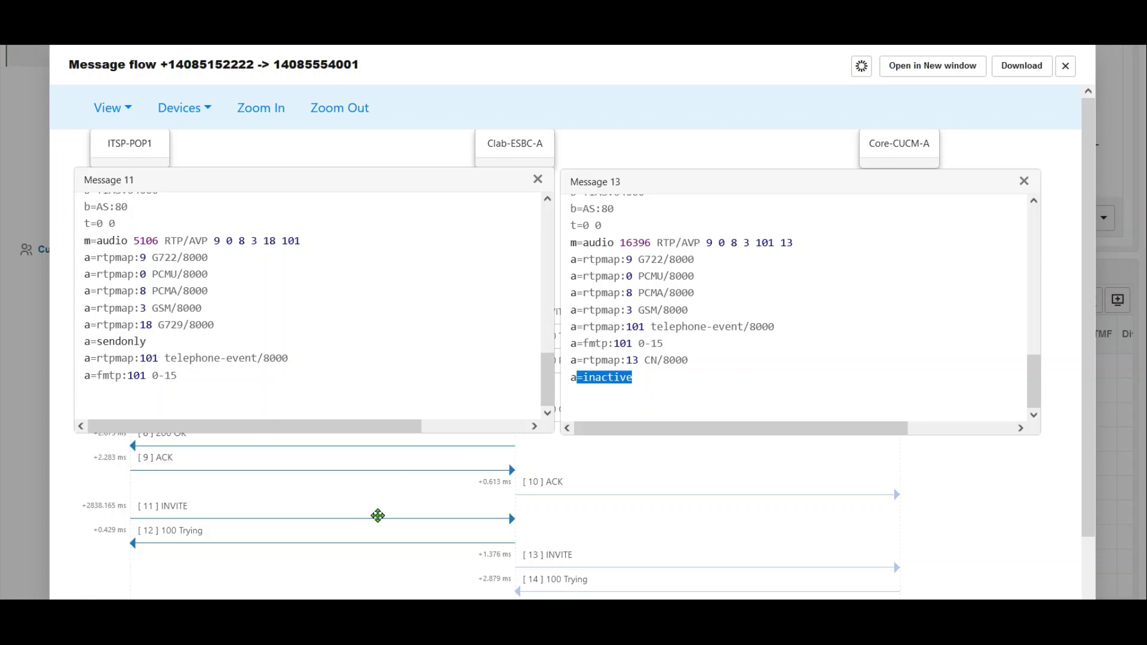
- Open the 200 OK in message 15 from Core-CUCM-A below message 13 and highlight its SDP media direction attribute
scroll(541, 535, down, 2)
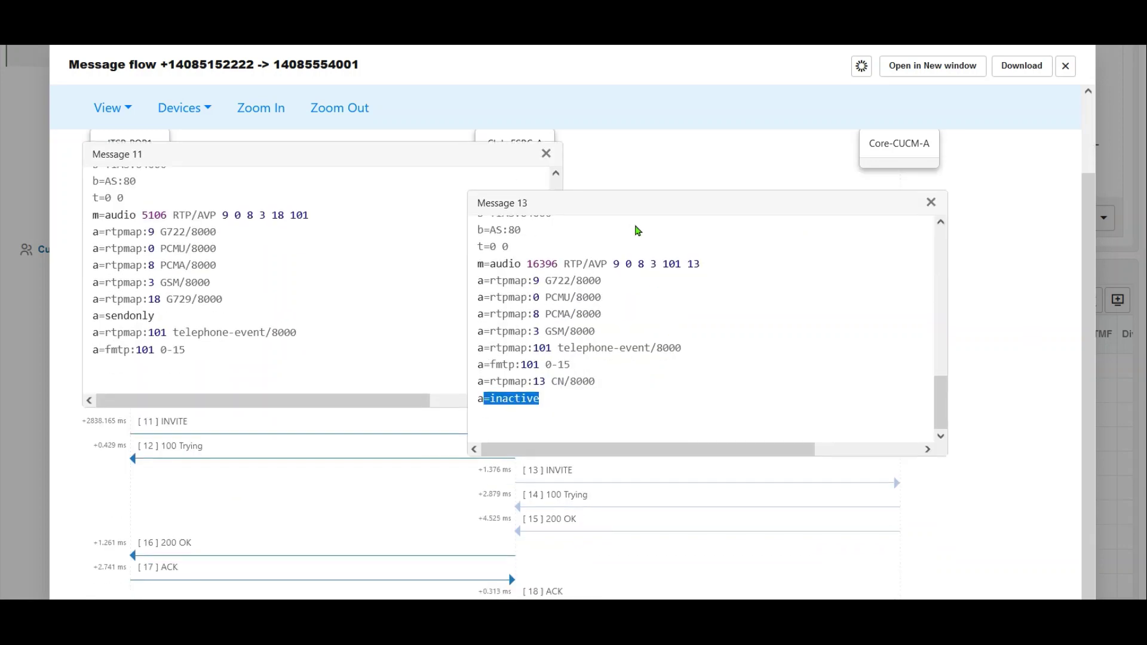
drag(633, 210, 730, 163)
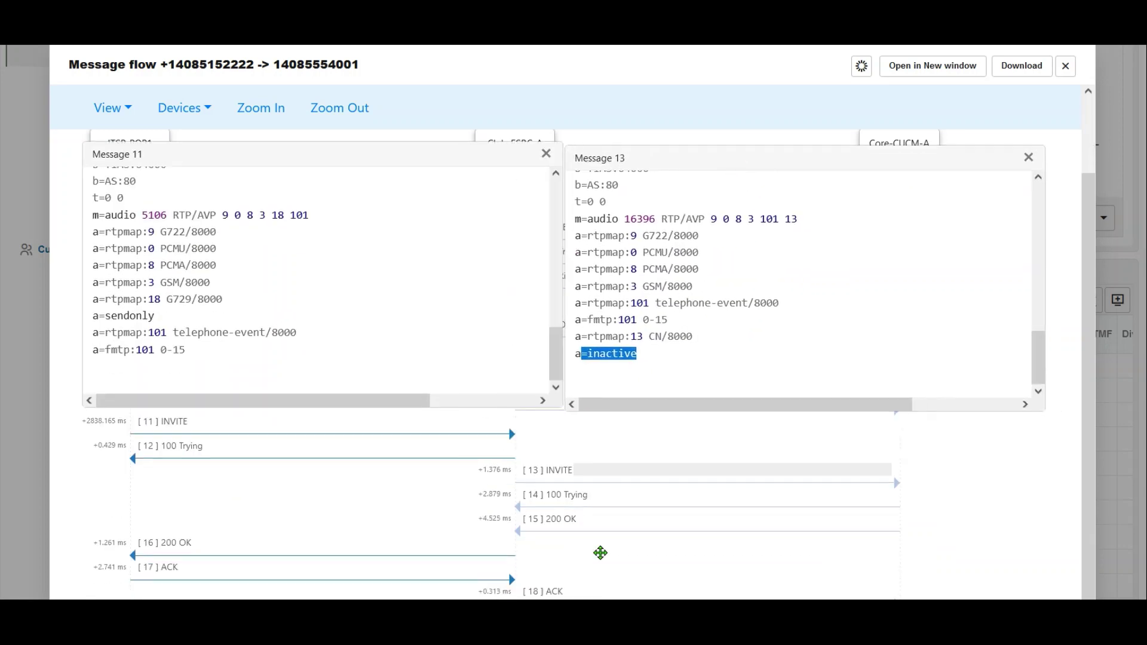
click(565, 525)
drag(635, 271, 812, 331)
scroll(809, 486, down, 10)
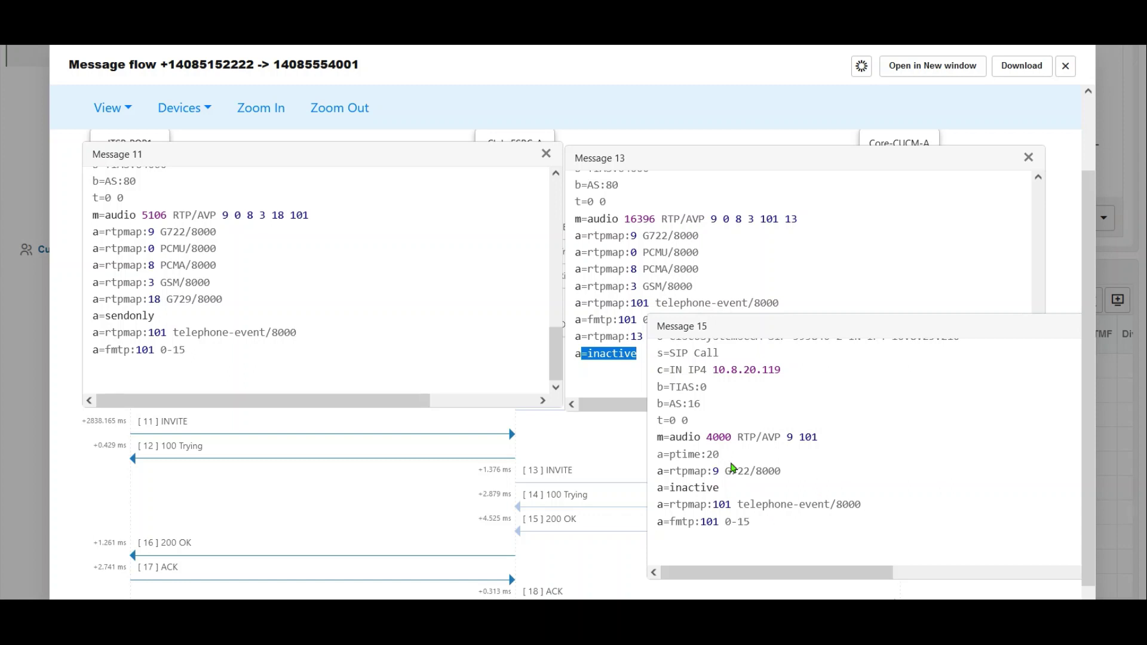
double_click(717, 489)
key(ctrl+a)
click(703, 489)
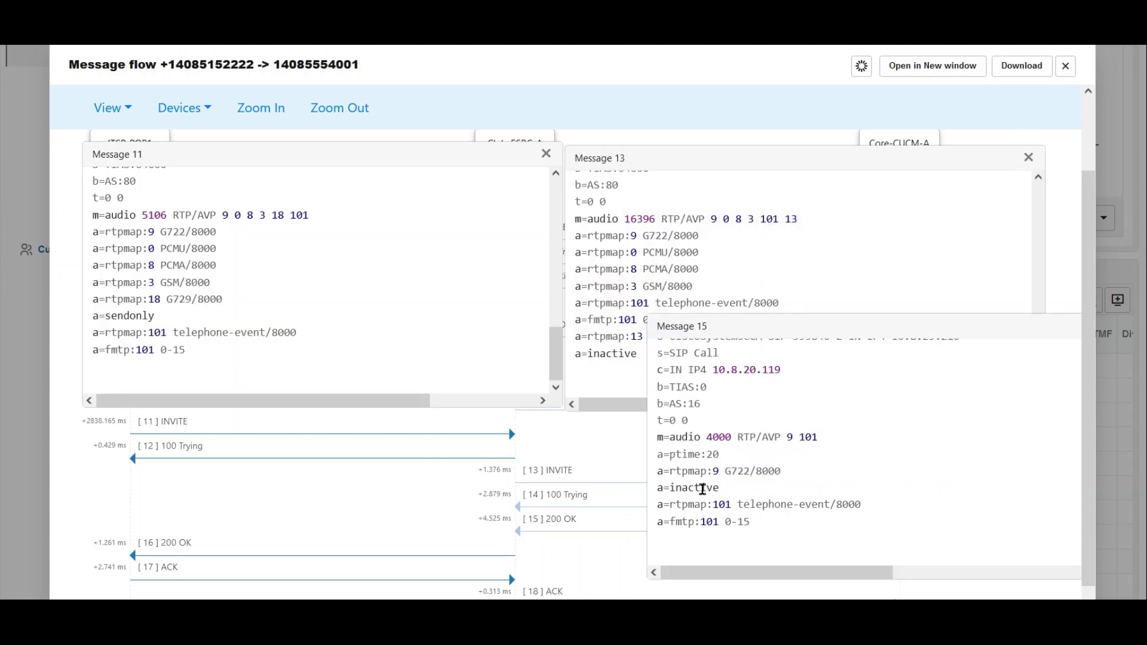
triple_click(702, 488)
- Open the 200 OK in message 16 to ITSP-POP1 below message 11 and highlight its SDP media direction attribute
click(200, 546)
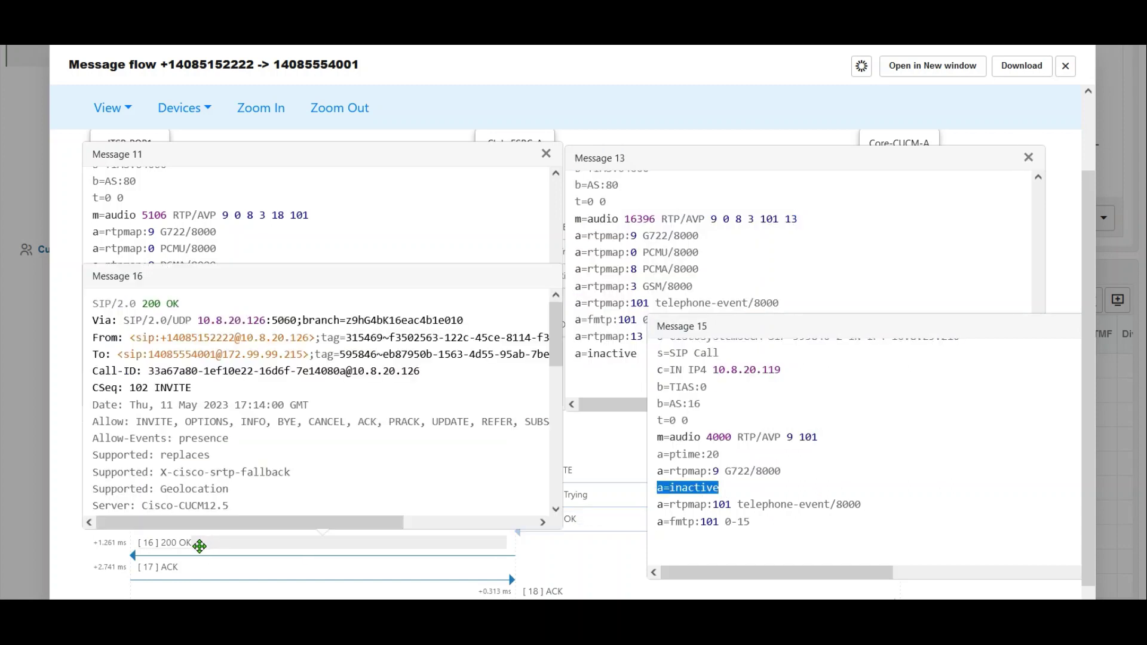
drag(333, 276, 343, 355)
scroll(357, 483, down, 3)
scroll(357, 483, down, 3)
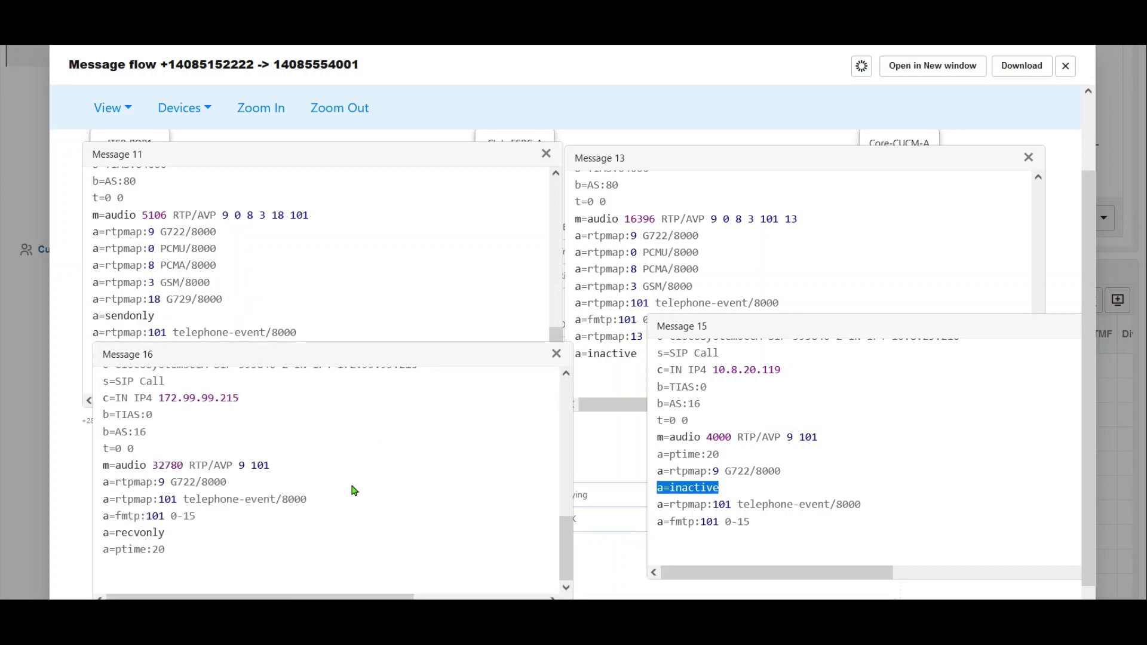
double_click(130, 531)
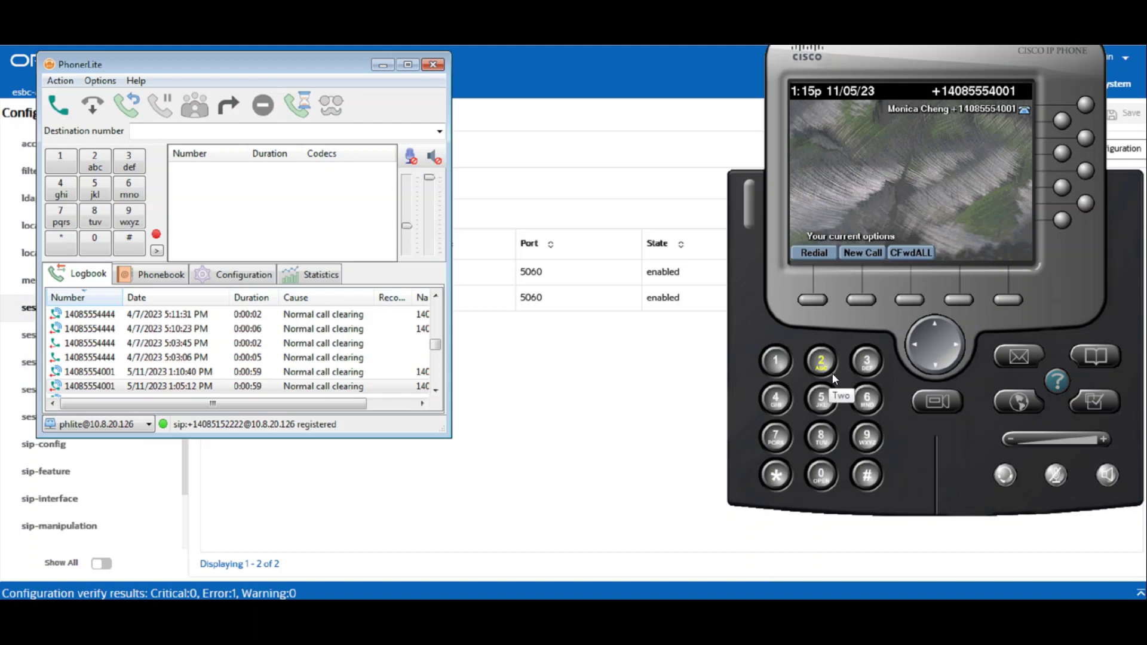
- Switch to the softphones, call the PhonerLite line from the Cisco IP phone using the suggested number, and answer in PhonerLite
text(91)
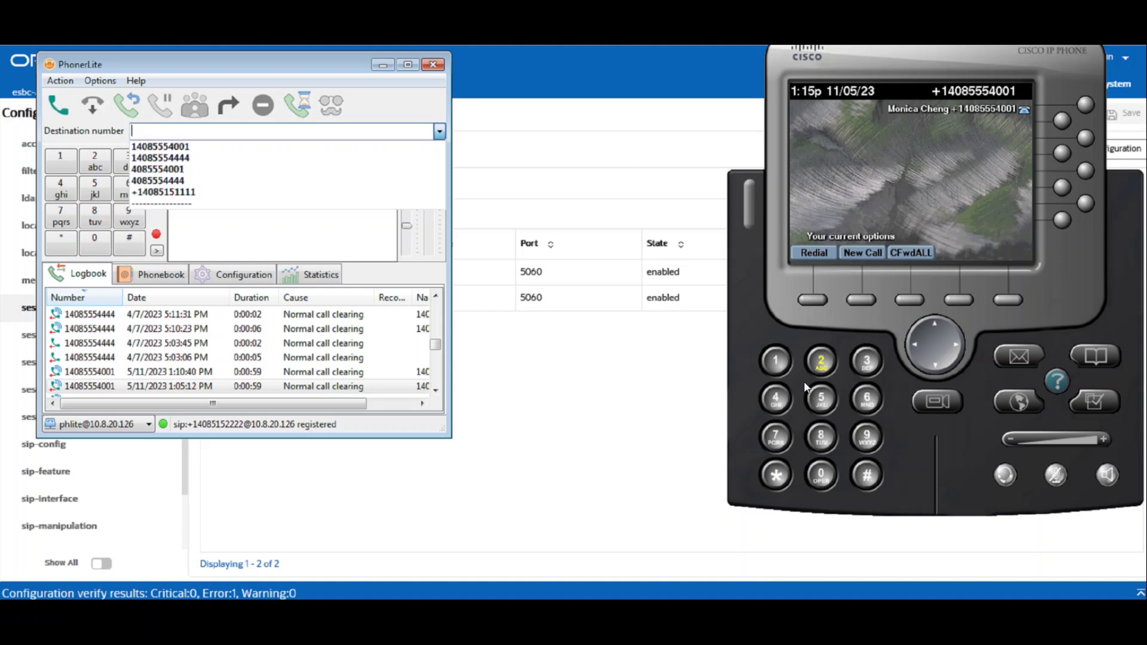
click(919, 452)
text(9140)
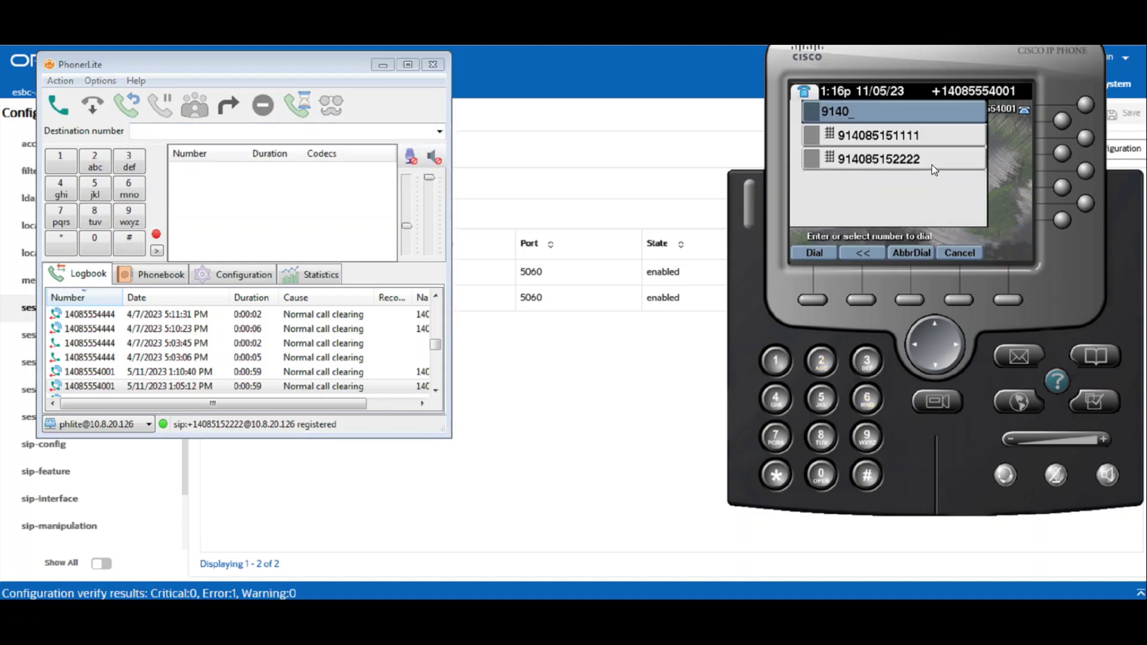
double_click(932, 164)
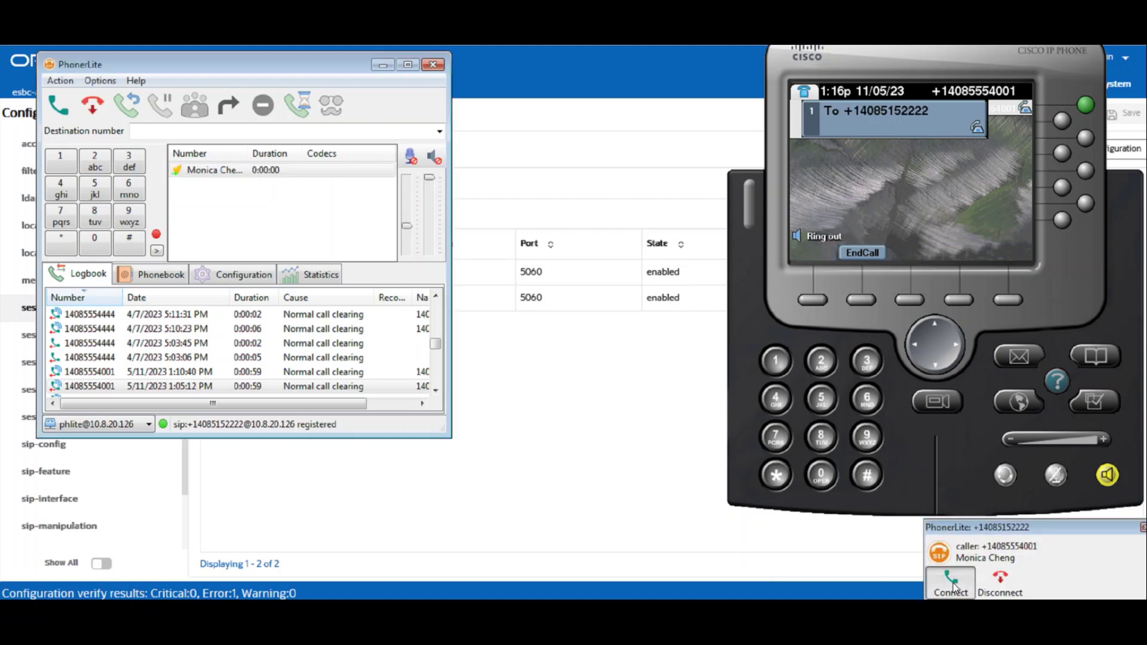
click(952, 583)
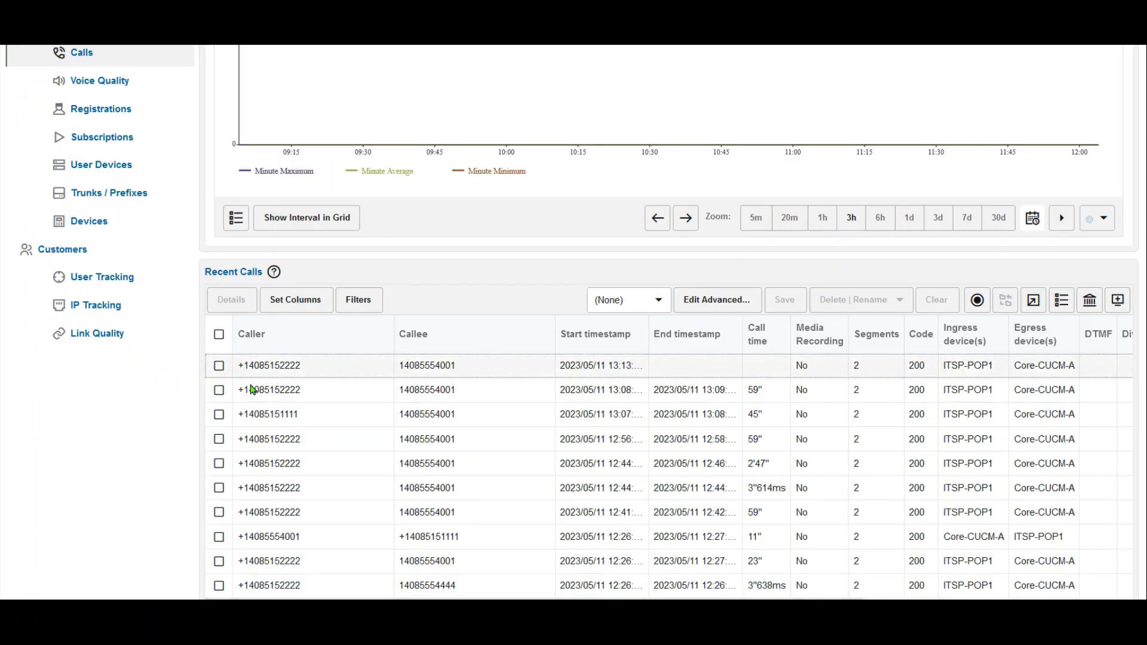
- Switch to the call monitor, refresh Recent Calls to the current time, and display the newest call's message flow from its details
scroll(220, 516, down, 2)
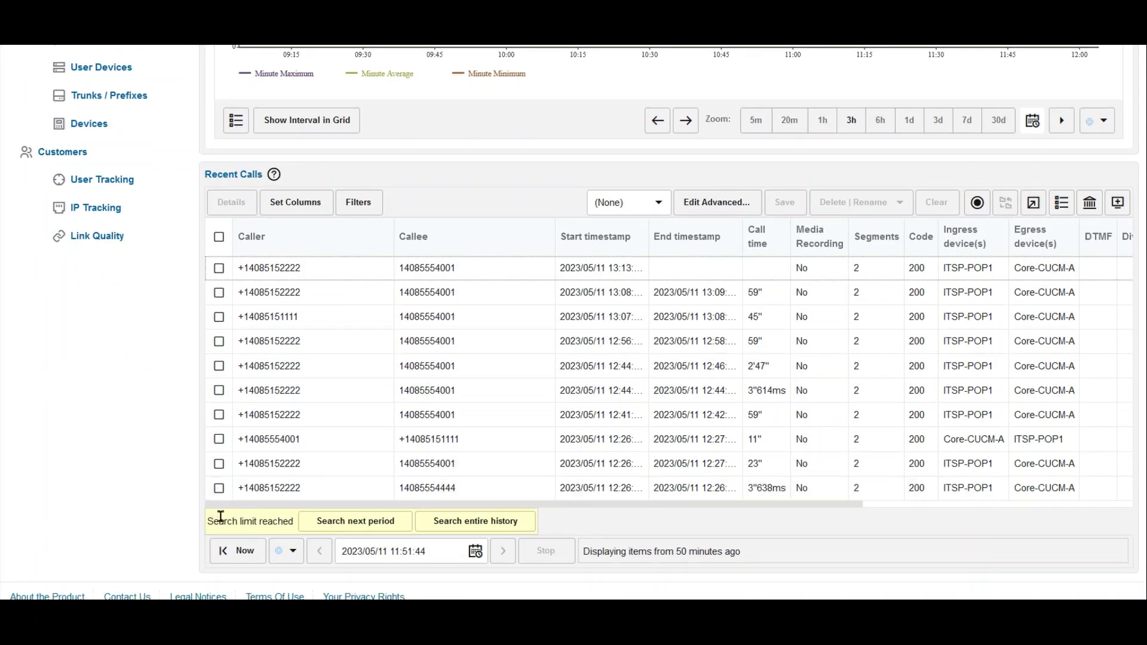
click(233, 548)
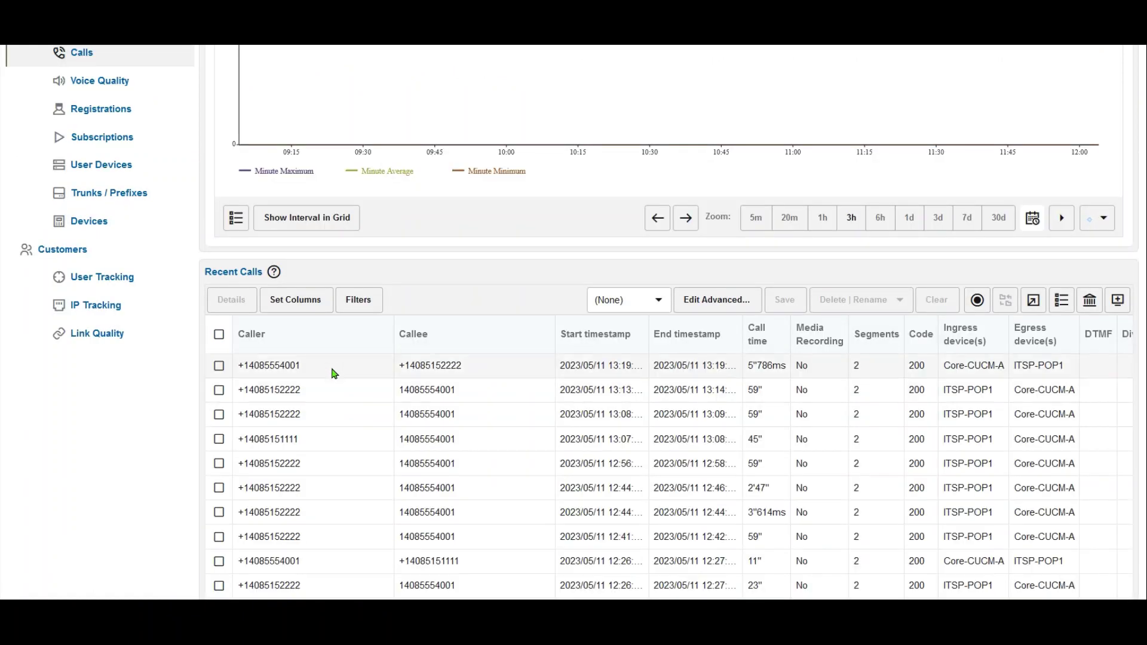
click(336, 369)
double_click(336, 370)
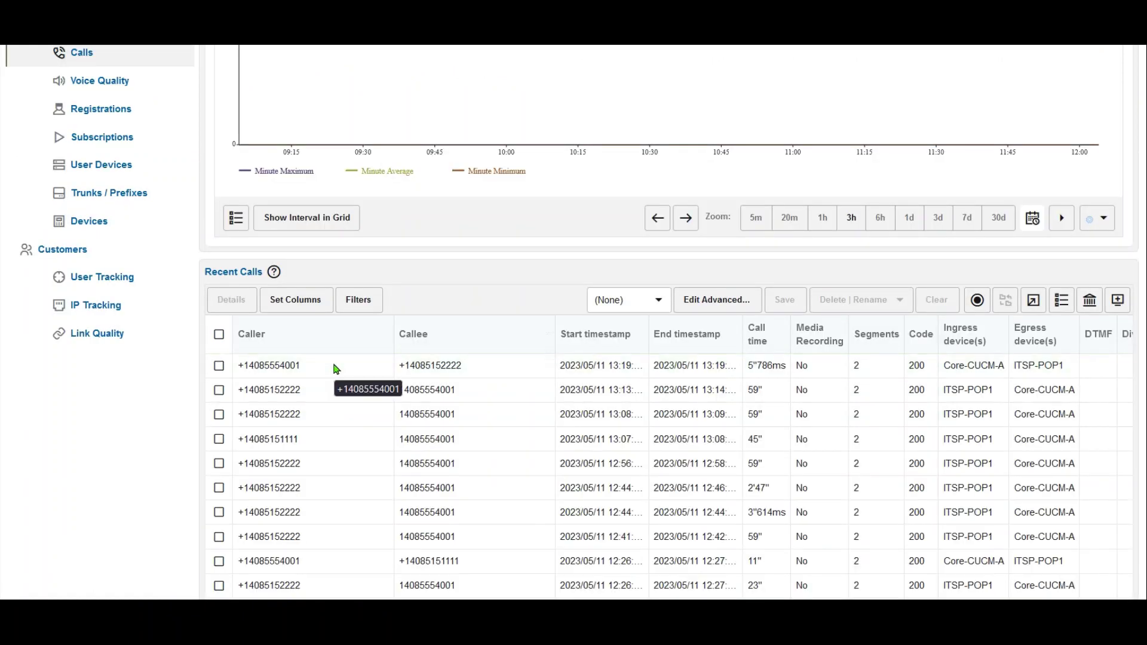
click(712, 547)
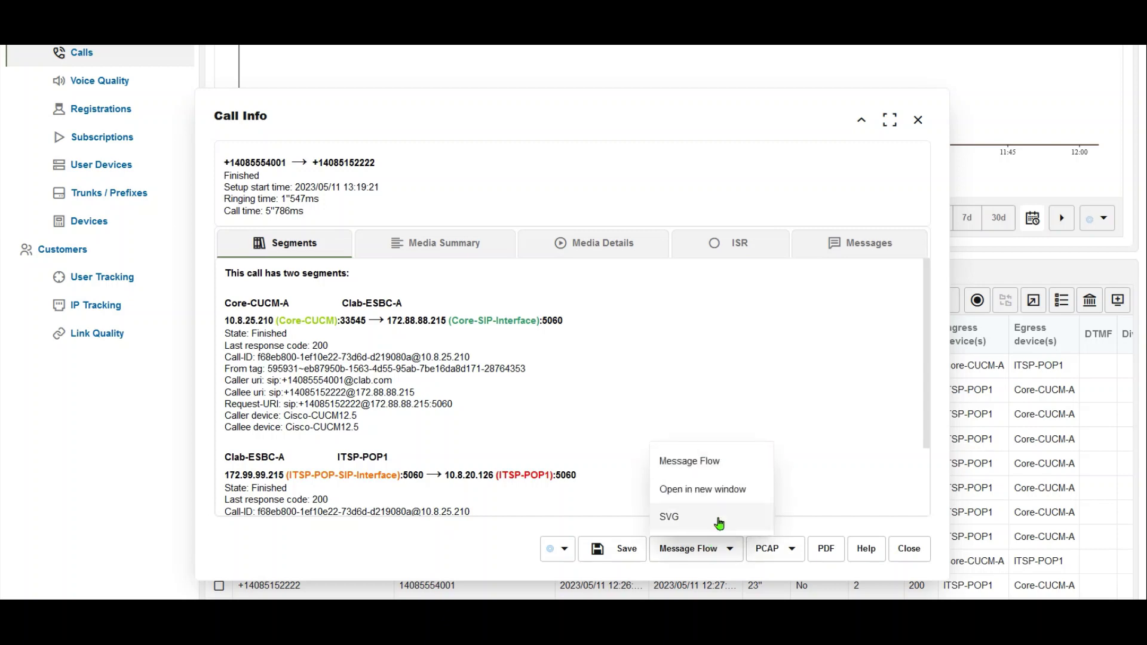
click(712, 464)
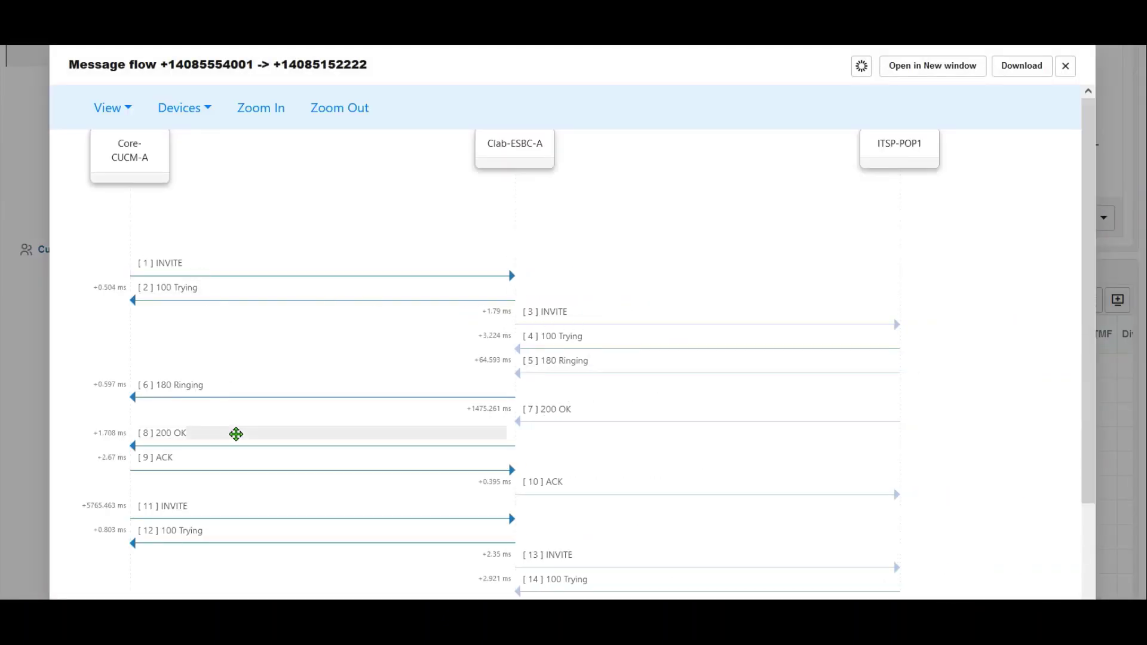
- Open the INVITE in message 11 from Core-CUCM-A and highlight the media direction attribute in its SDP
click(220, 510)
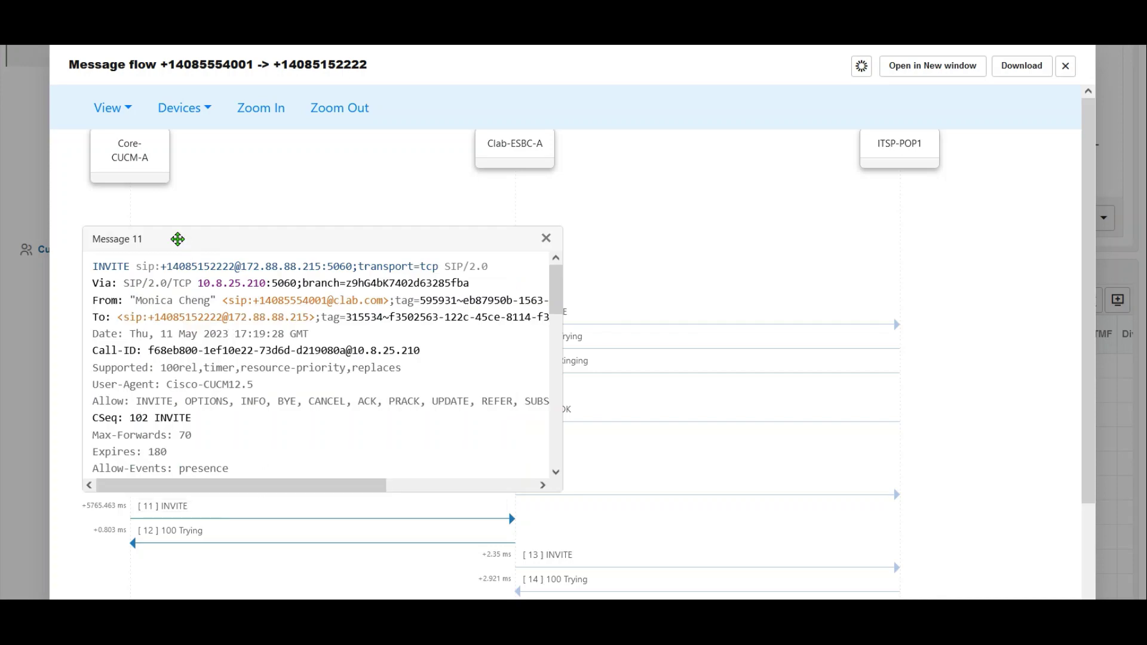
scroll(267, 374, down, 3)
scroll(267, 375, down, 12)
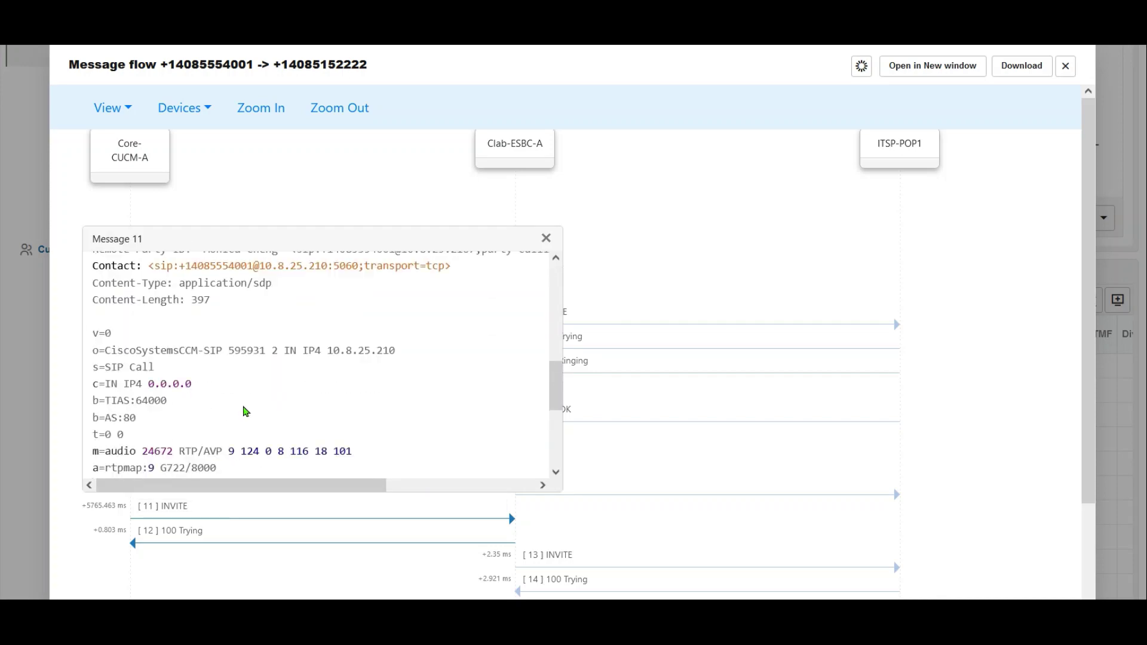
scroll(224, 412, down, 2)
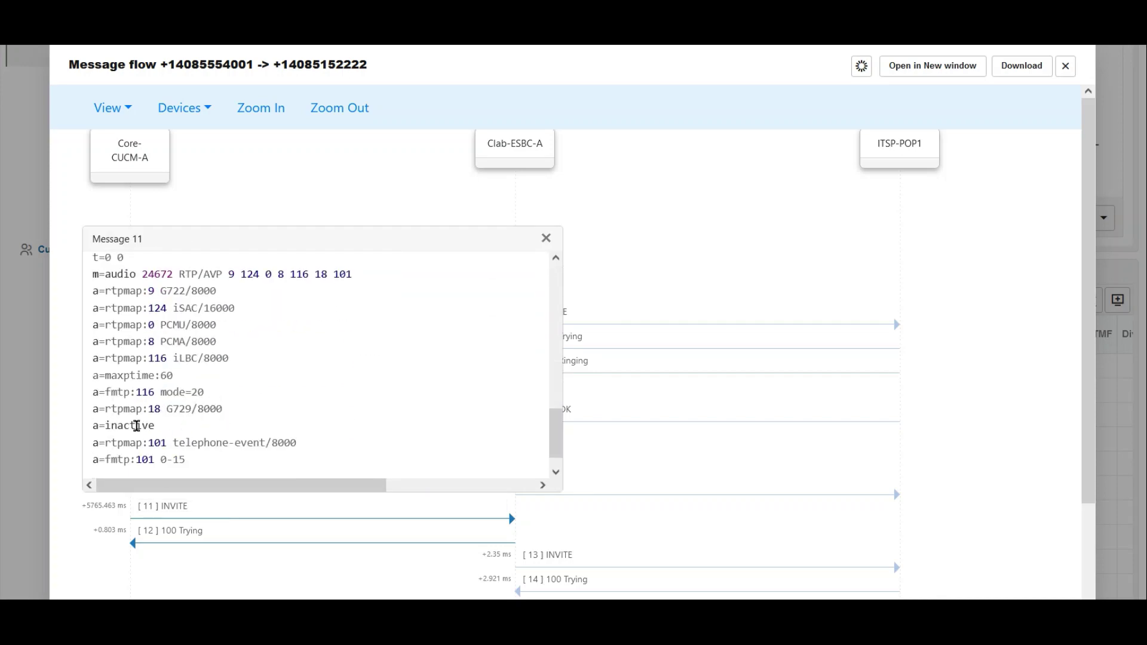
double_click(137, 425)
- Open the INVITE in message 13 to ITSP-POP1 beside message 11 and highlight its SDP media direction attribute
click(575, 555)
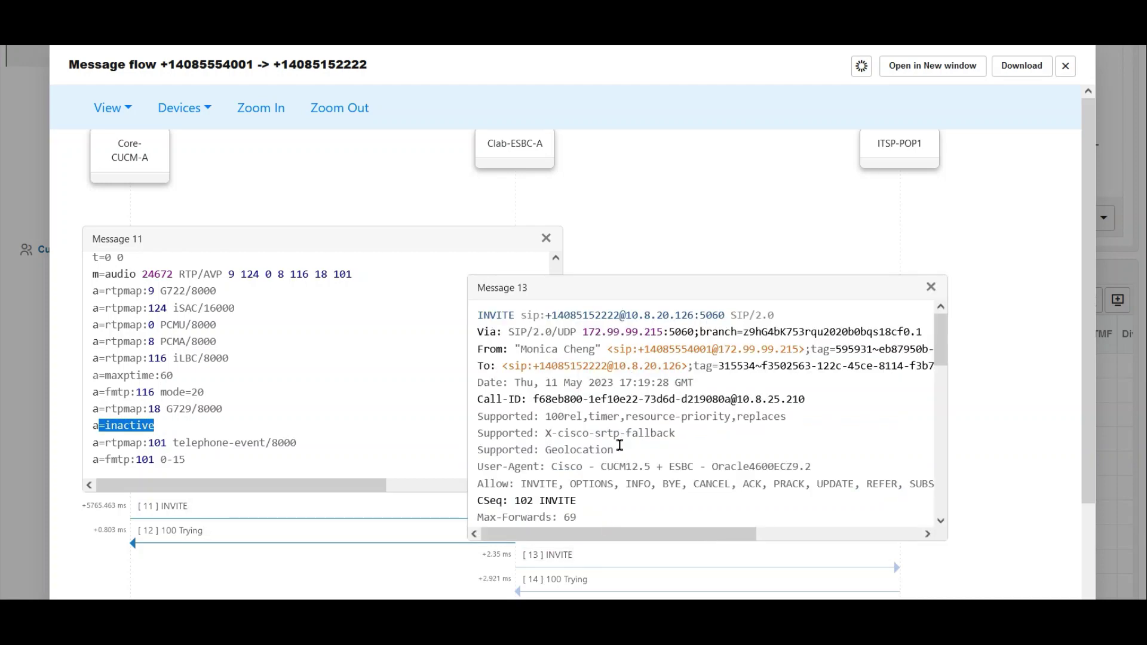
drag(640, 292, 736, 219)
scroll(723, 386, down, 5)
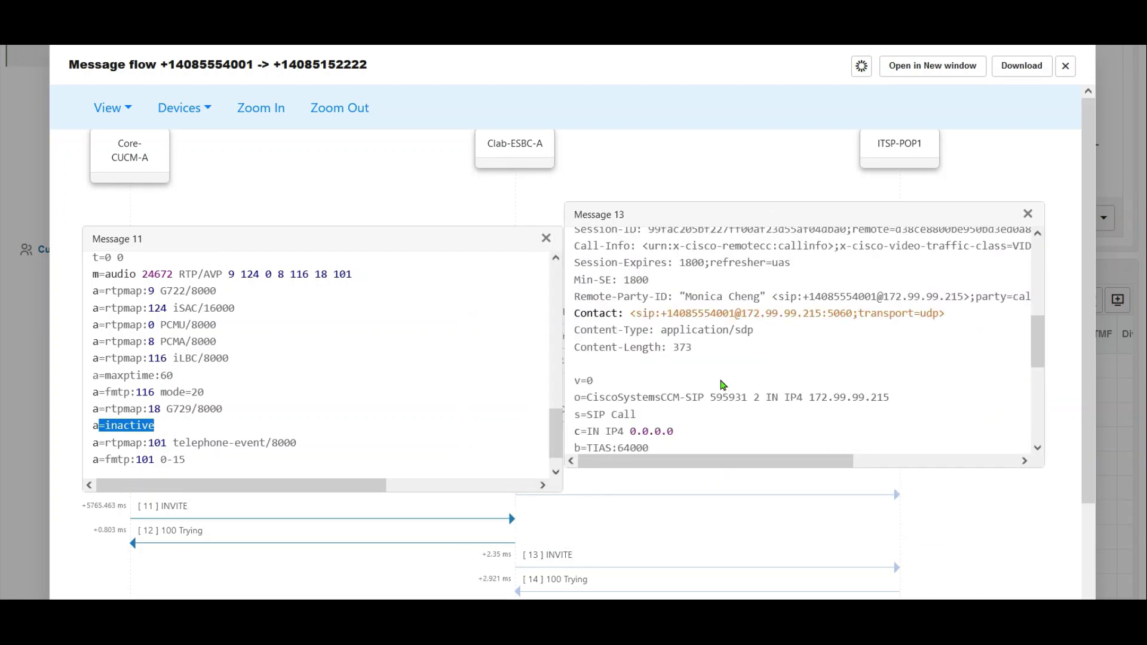
scroll(717, 387, down, 5)
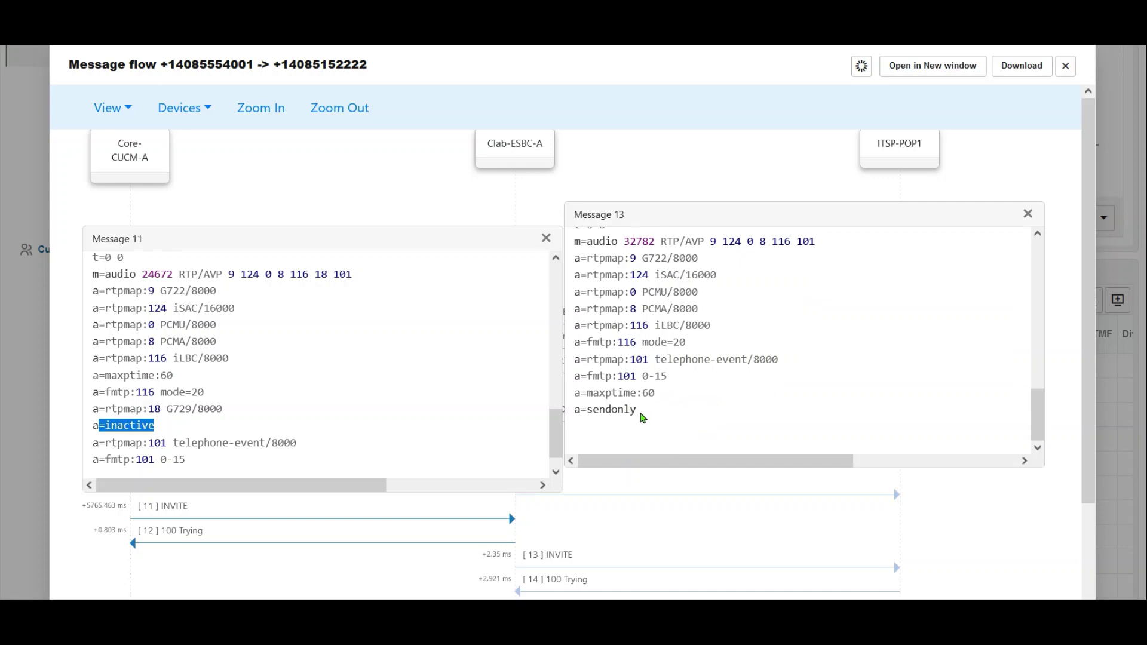
drag(642, 417, 572, 413)
triple_click(615, 409)
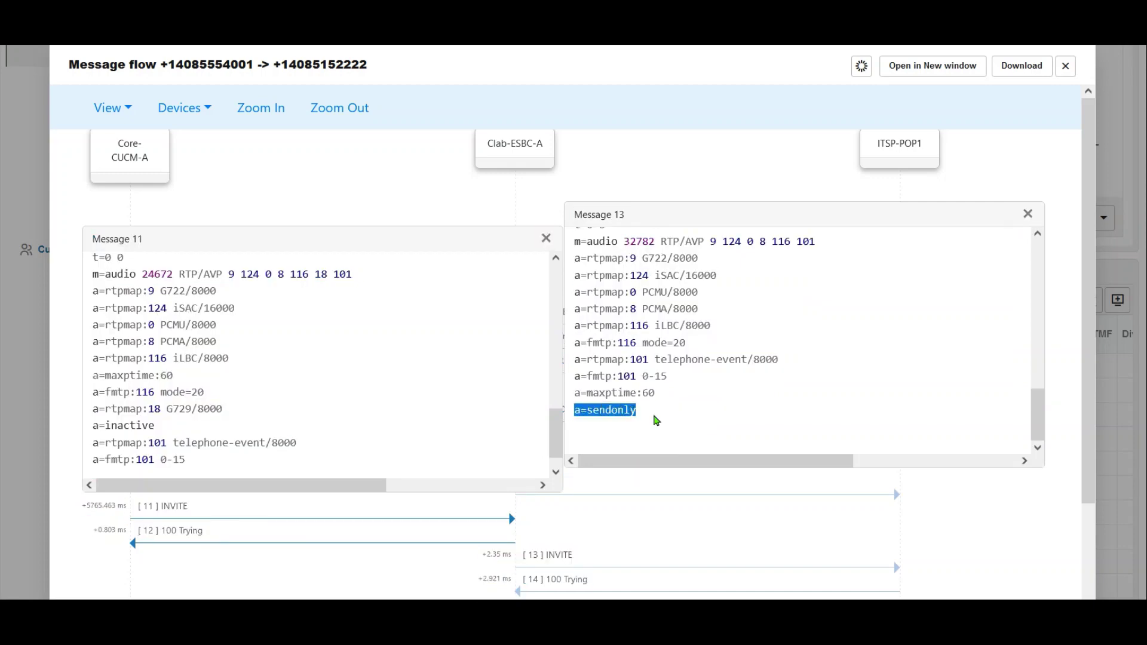
- Open the 200 OK in message 15 from ITSP-POP1 below message 13 and highlight its SDP media direction attribute
scroll(653, 522, down, 2)
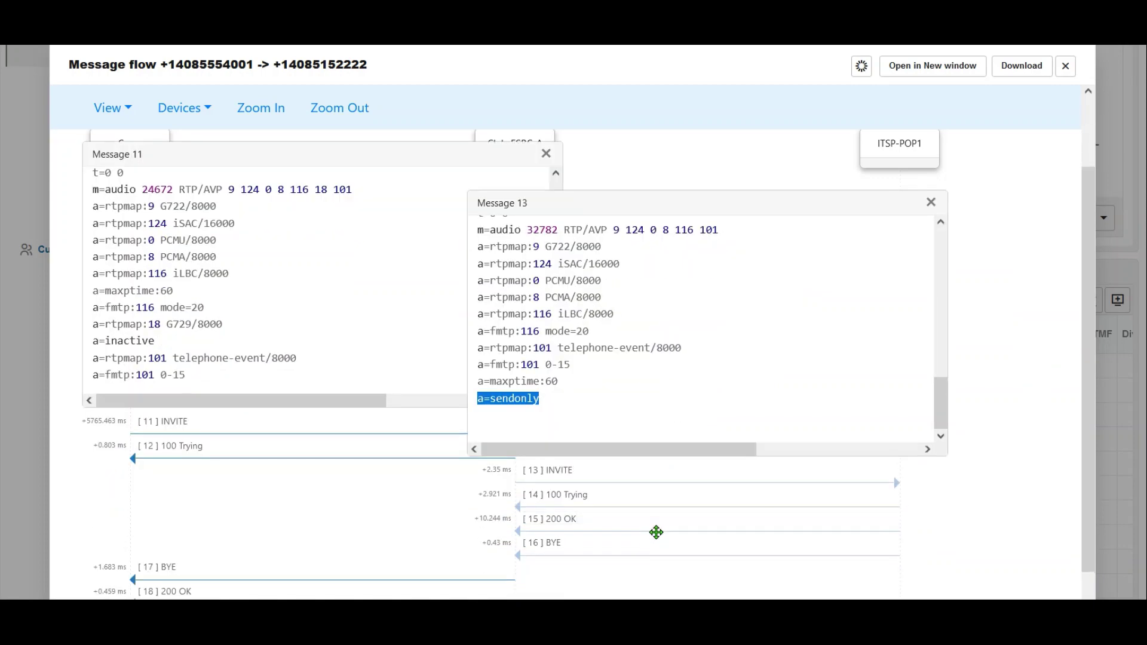
click(594, 521)
drag(701, 195, 779, 151)
drag(520, 251, 601, 367)
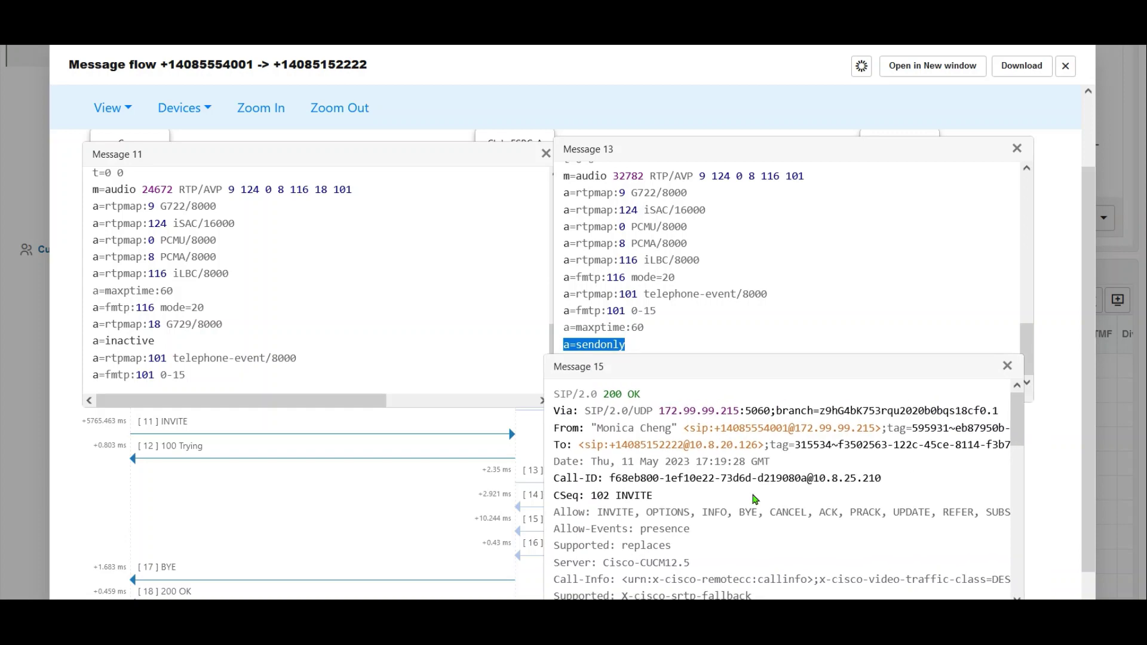
scroll(717, 470, down, 8)
scroll(719, 470, down, 3)
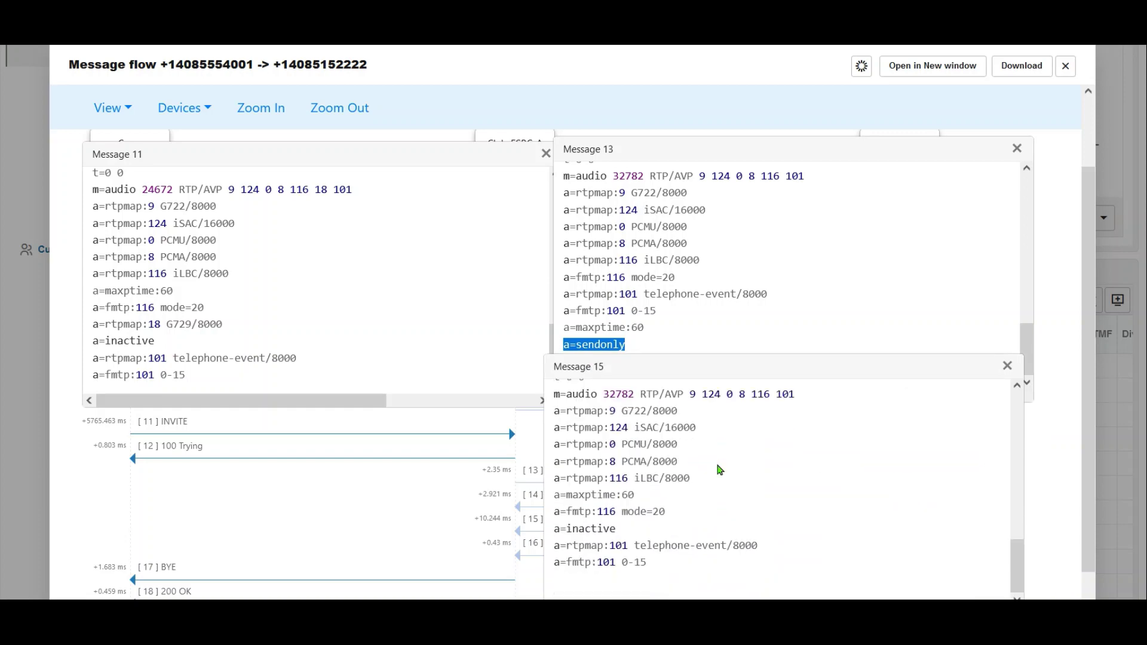
triple_click(583, 527)
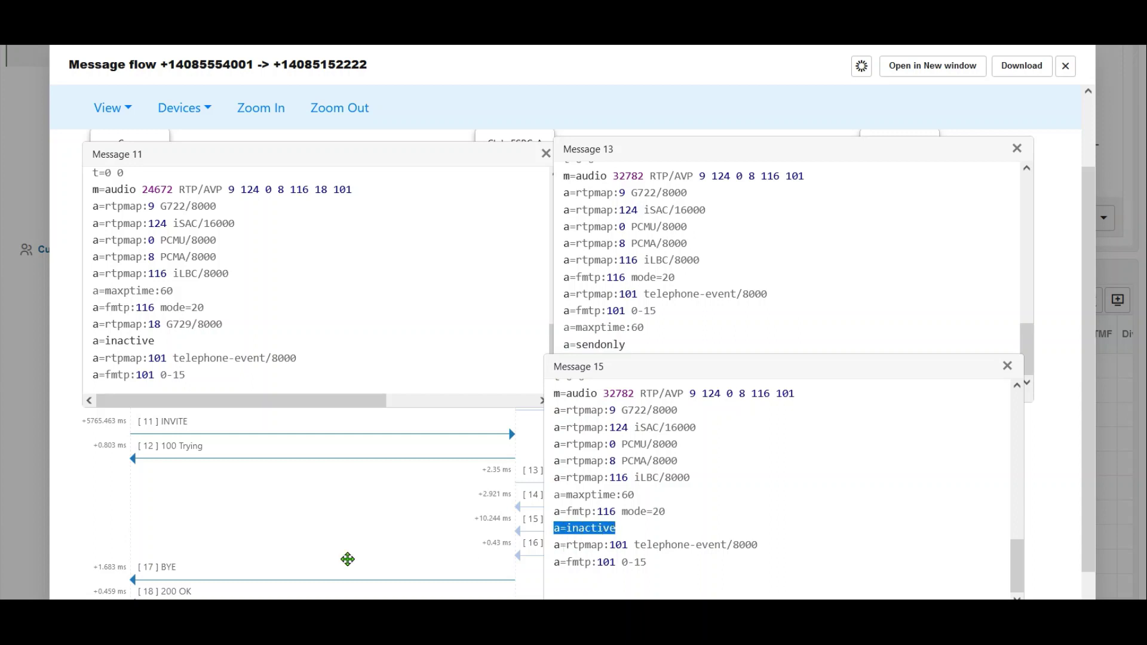
- Open the 200 OK in message 18 to Core-CUCM-A, arrange it beside messages 13 and 15, and examine its SDP media direction attribute
click(255, 565)
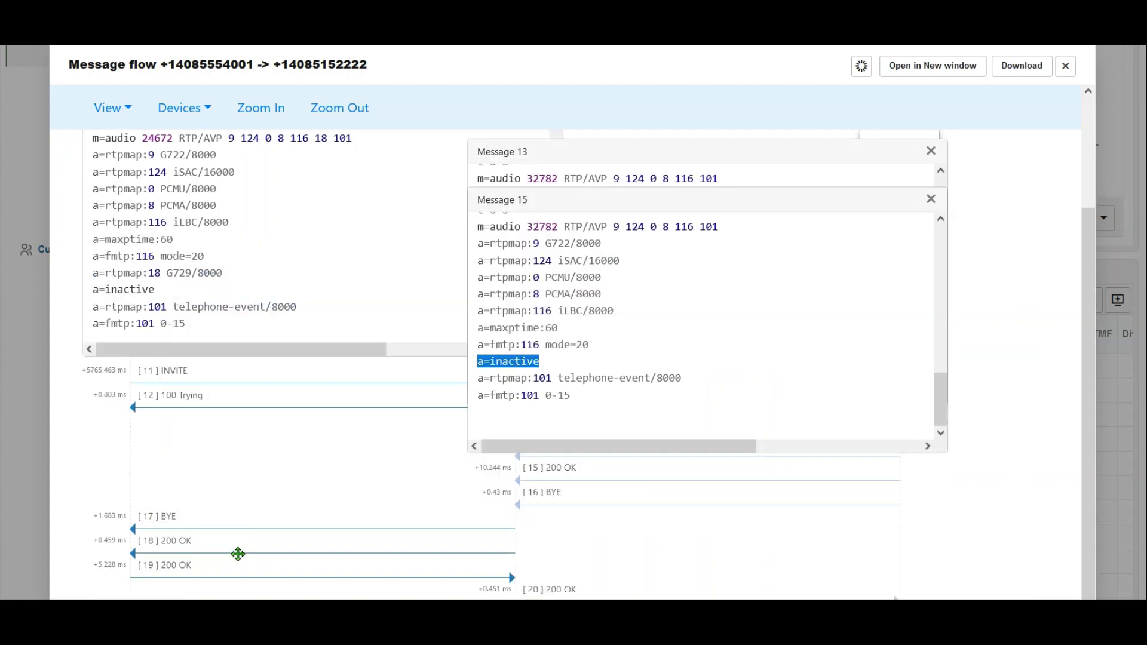
click(210, 540)
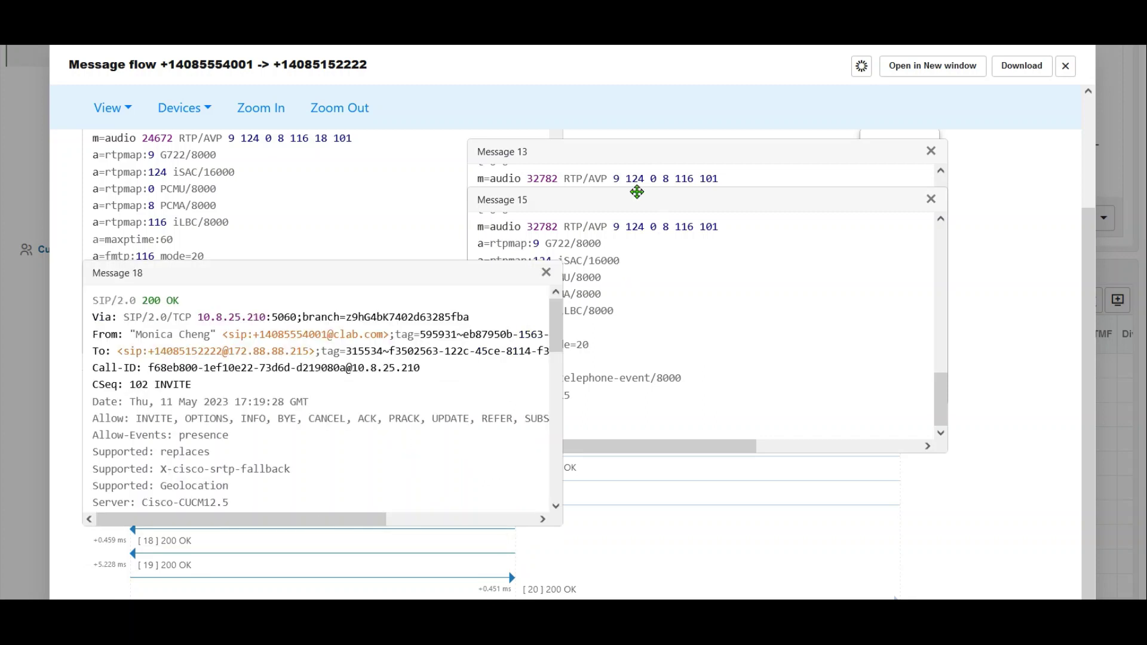
drag(628, 201, 743, 286)
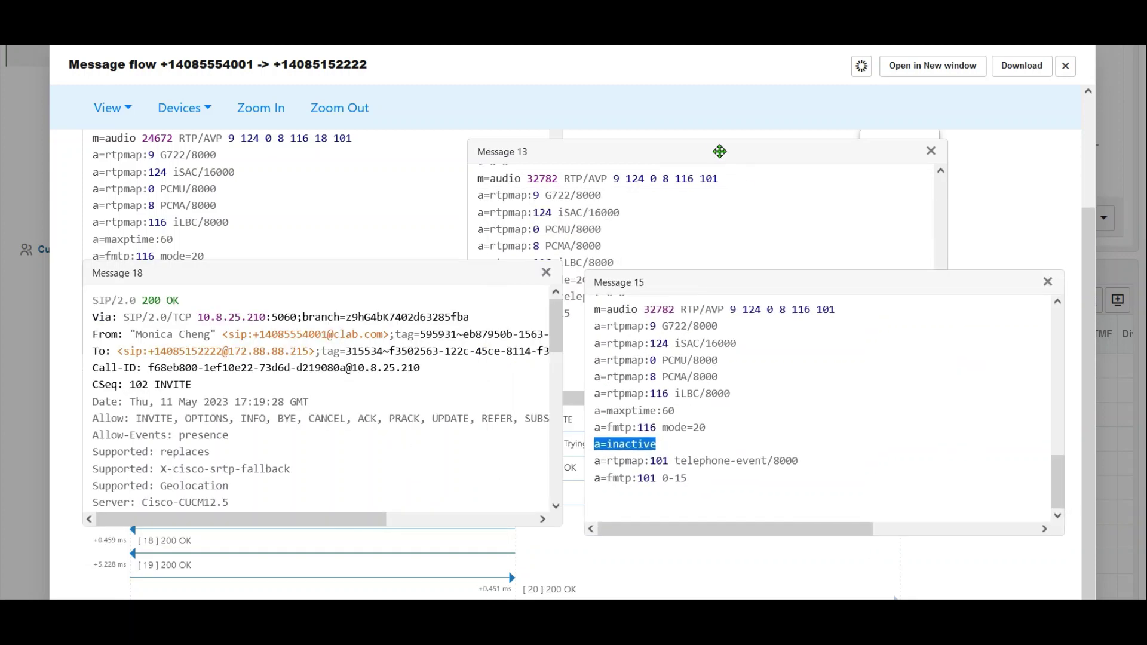
drag(719, 151, 795, 136)
drag(448, 274, 442, 304)
scroll(323, 479, down, 6)
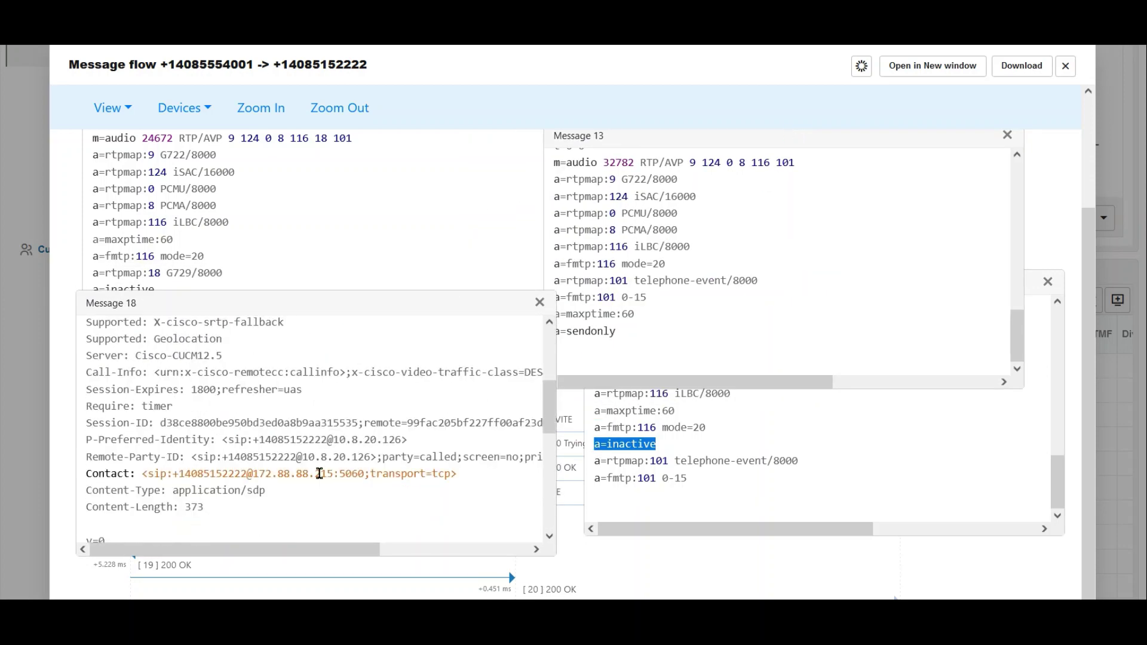
scroll(261, 461, down, 3)
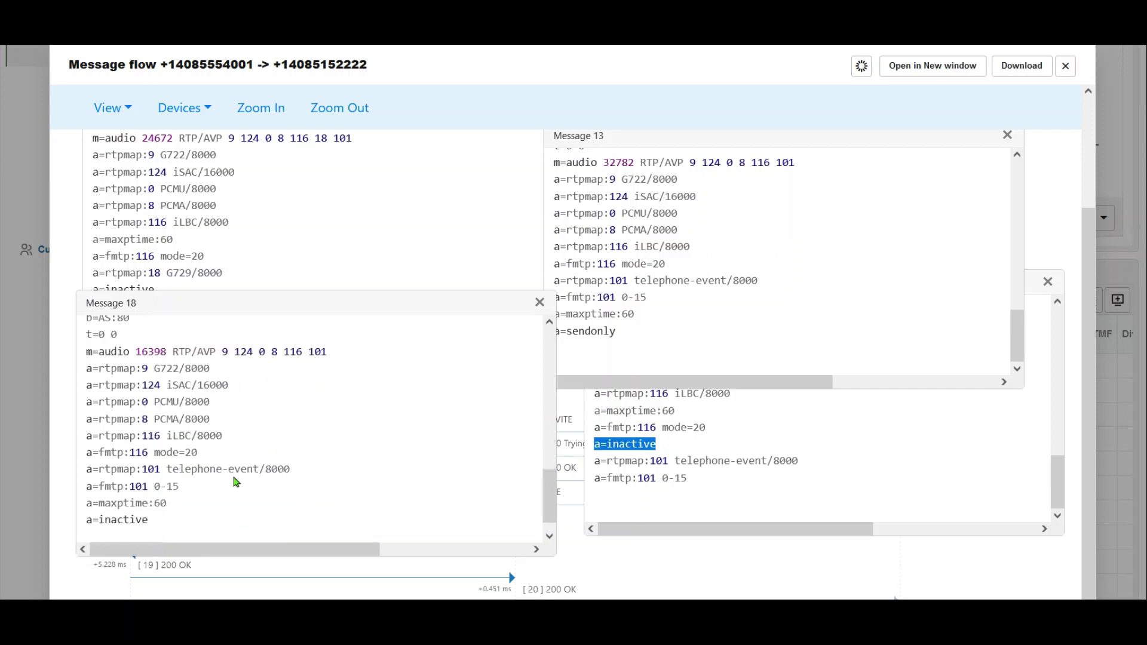
drag(150, 499, 93, 498)
click(772, 487)
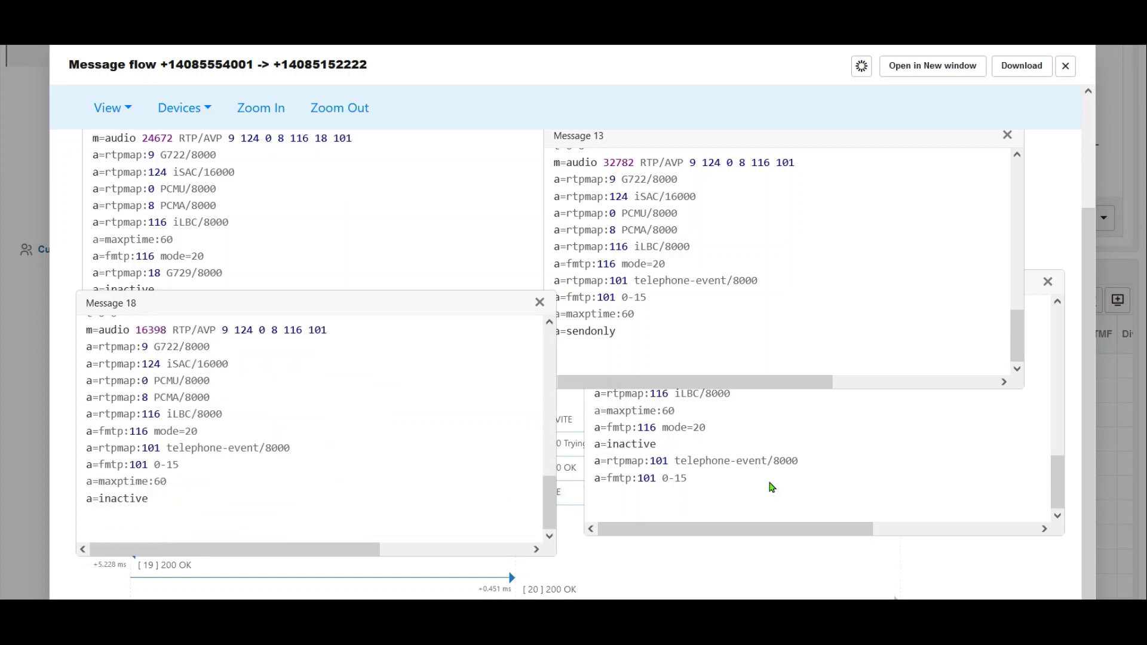